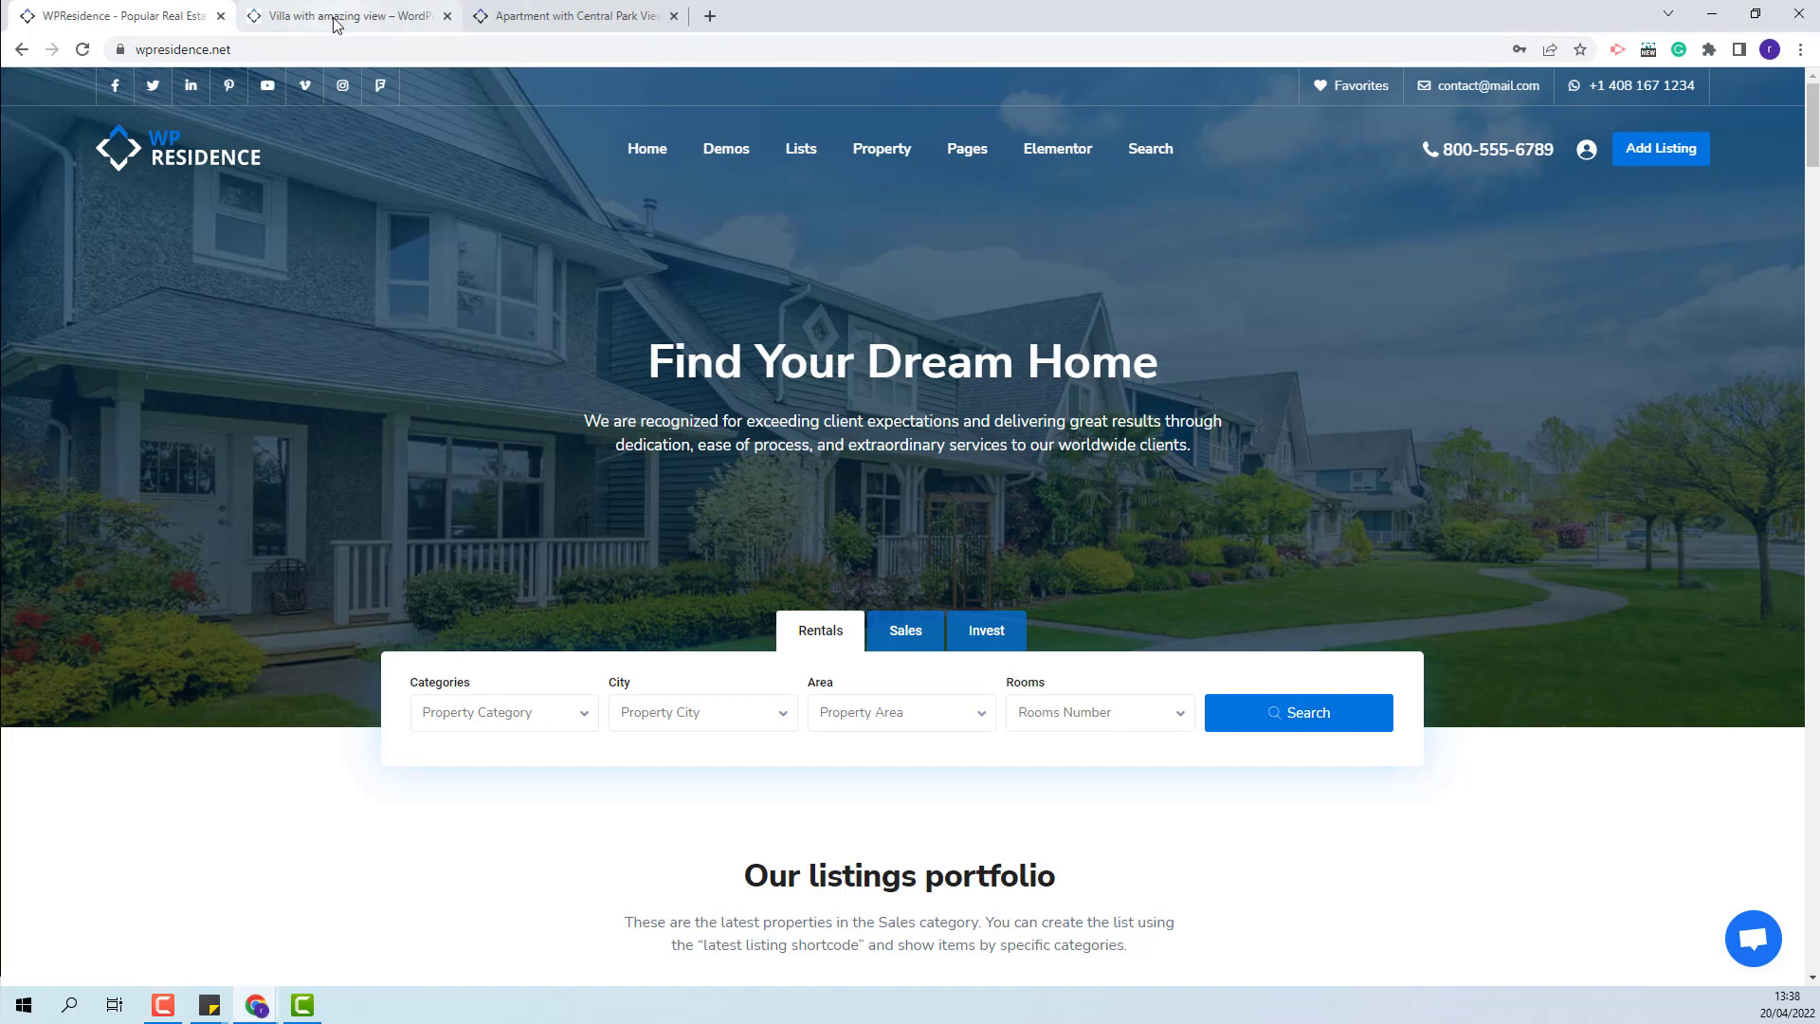
Step: Show the 'Villa with amazing view' property page and scroll down to its Overview details
click(336, 25)
scroll(300, 438, down, 5)
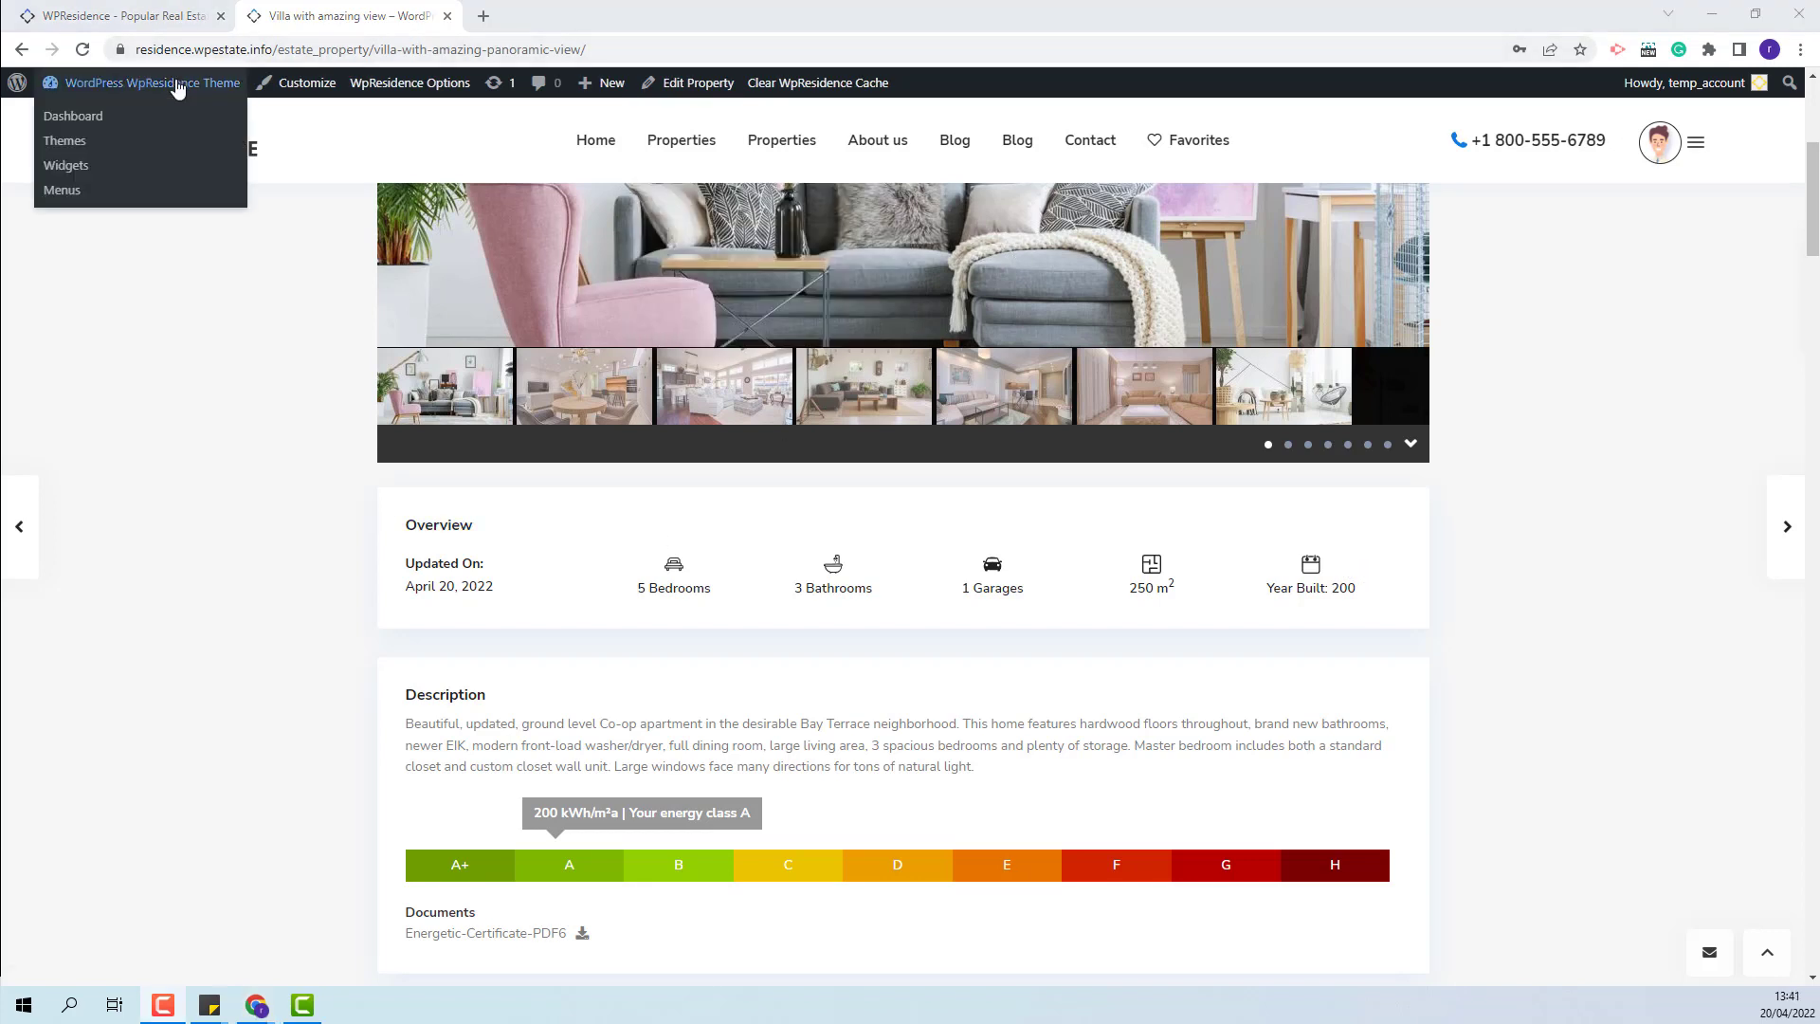
Step: In a new dashboard tab, create a page titled 'Custom template' using the Property page template
right_click(176, 83)
click(237, 94)
click(581, 9)
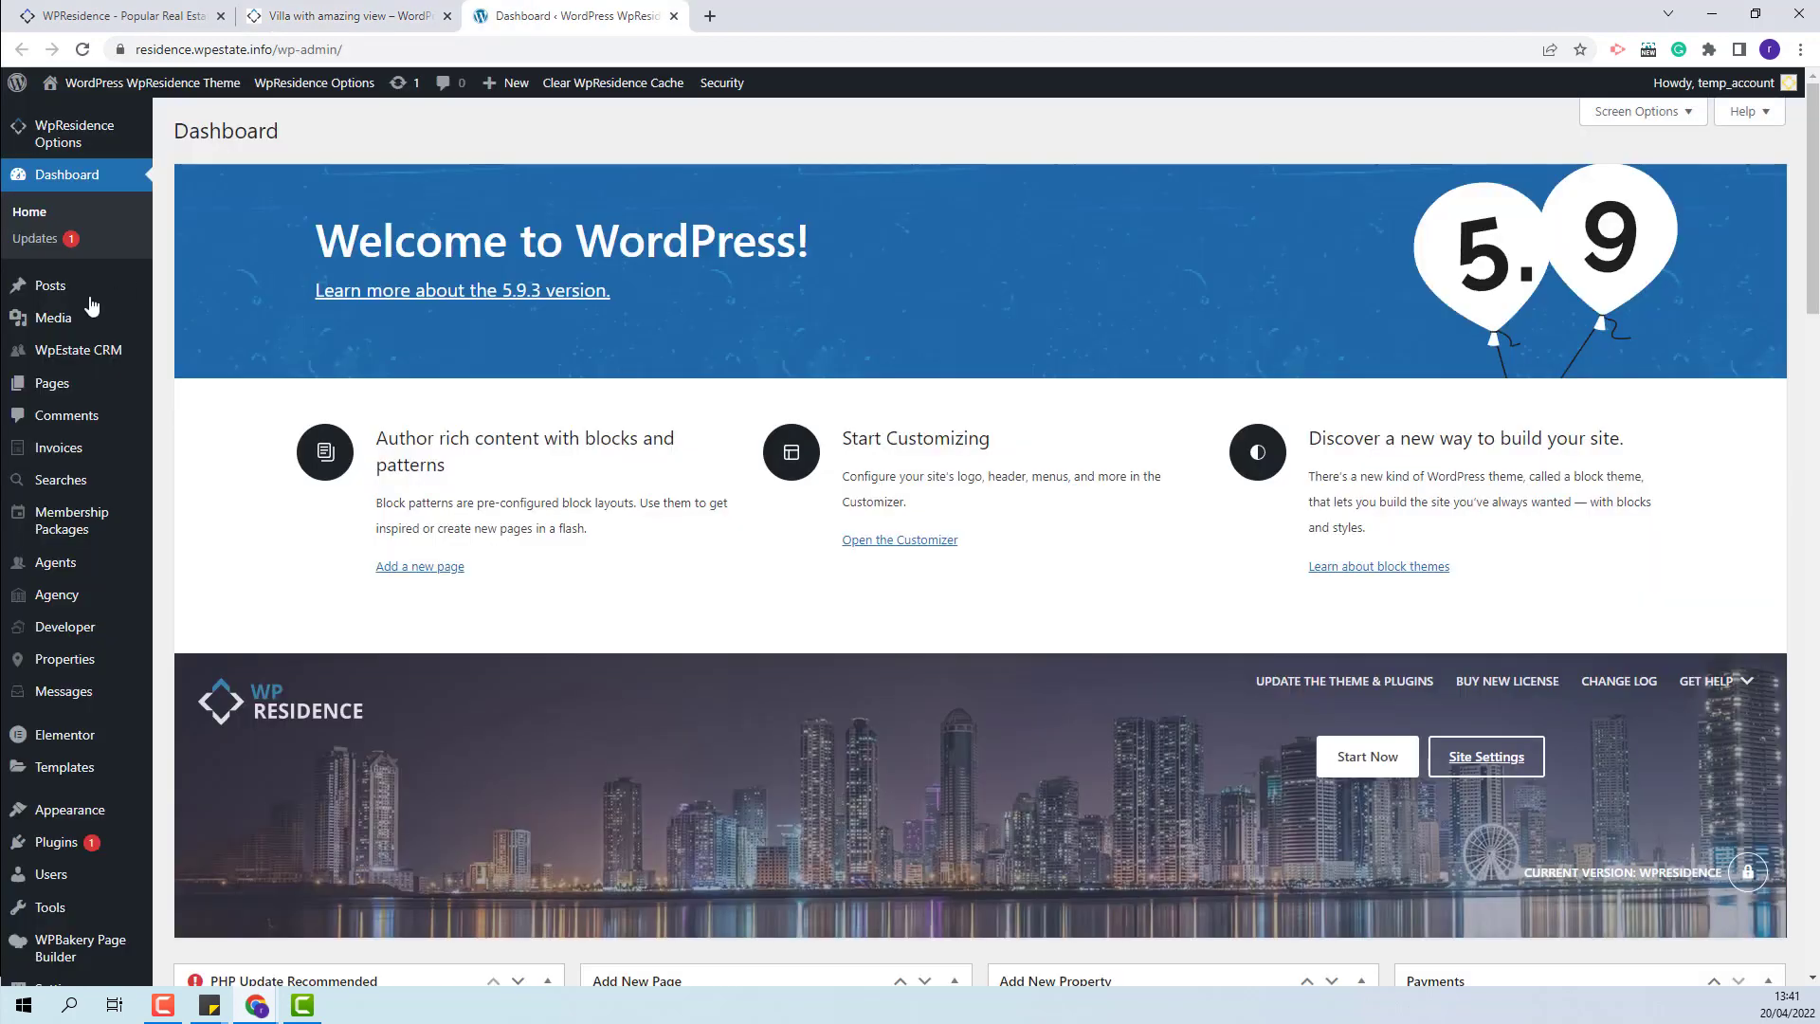
click(43, 389)
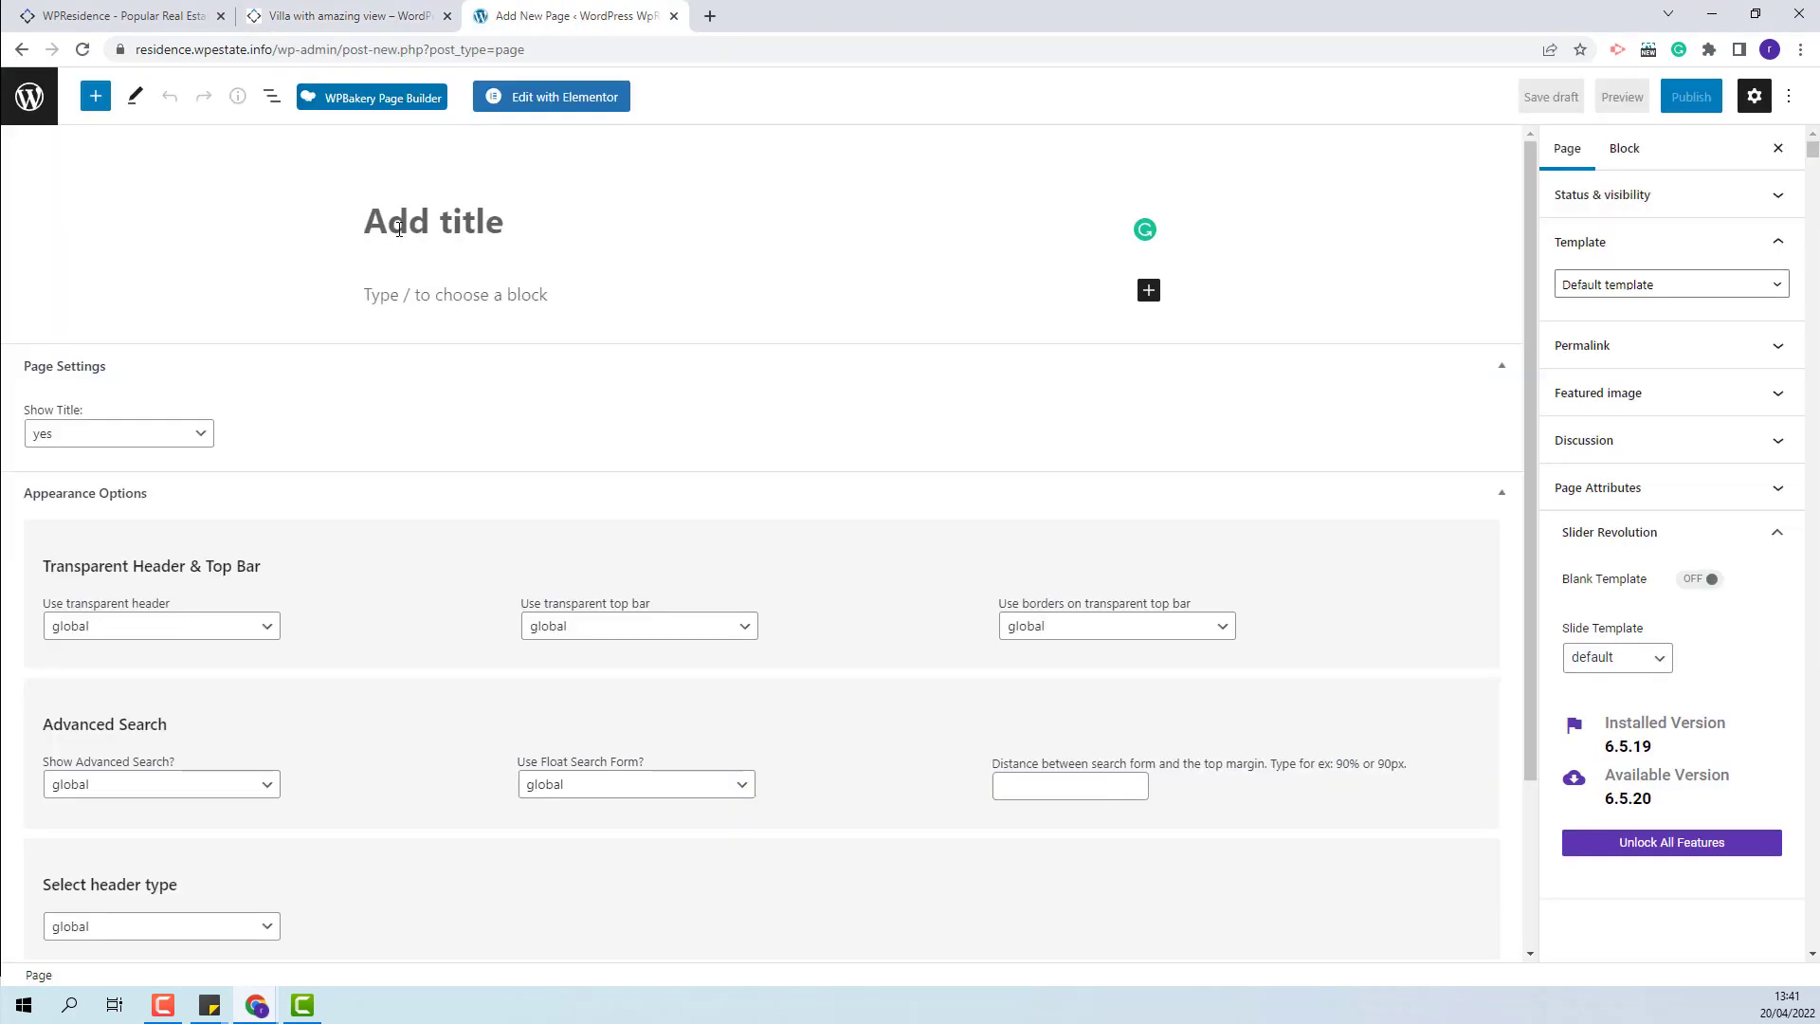
text(C)
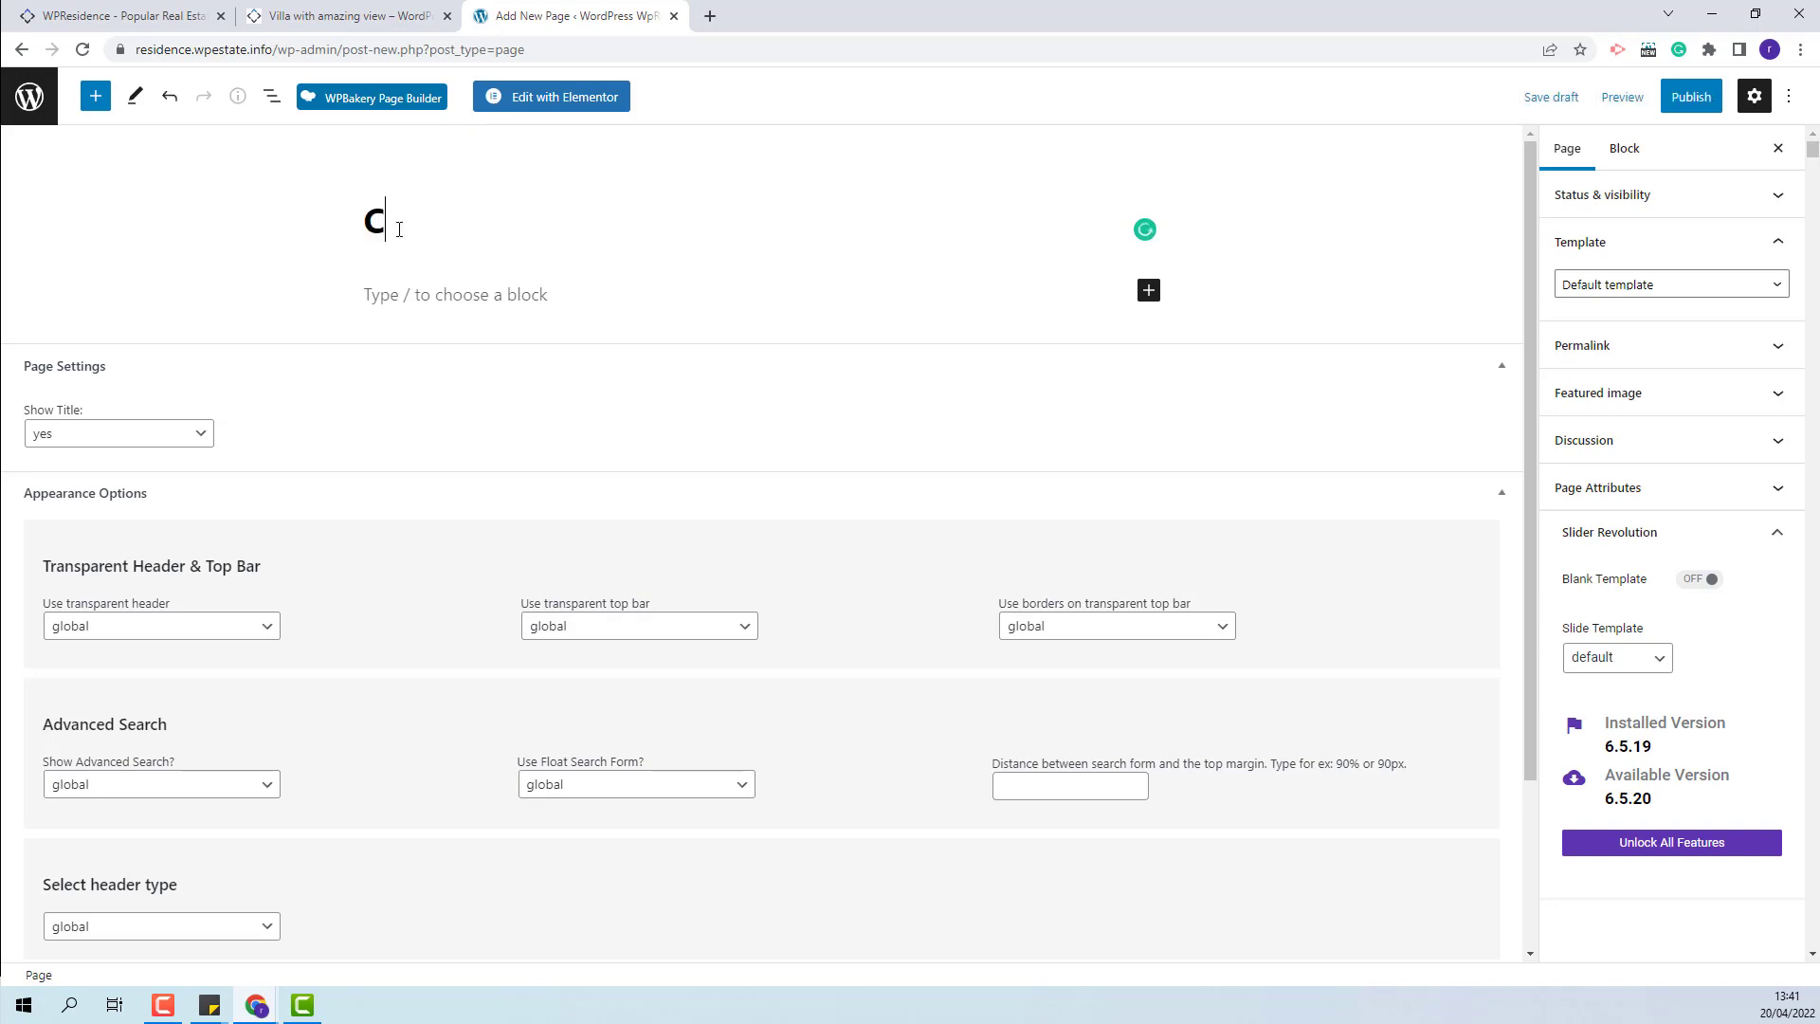
text(ustom template)
click(1628, 286)
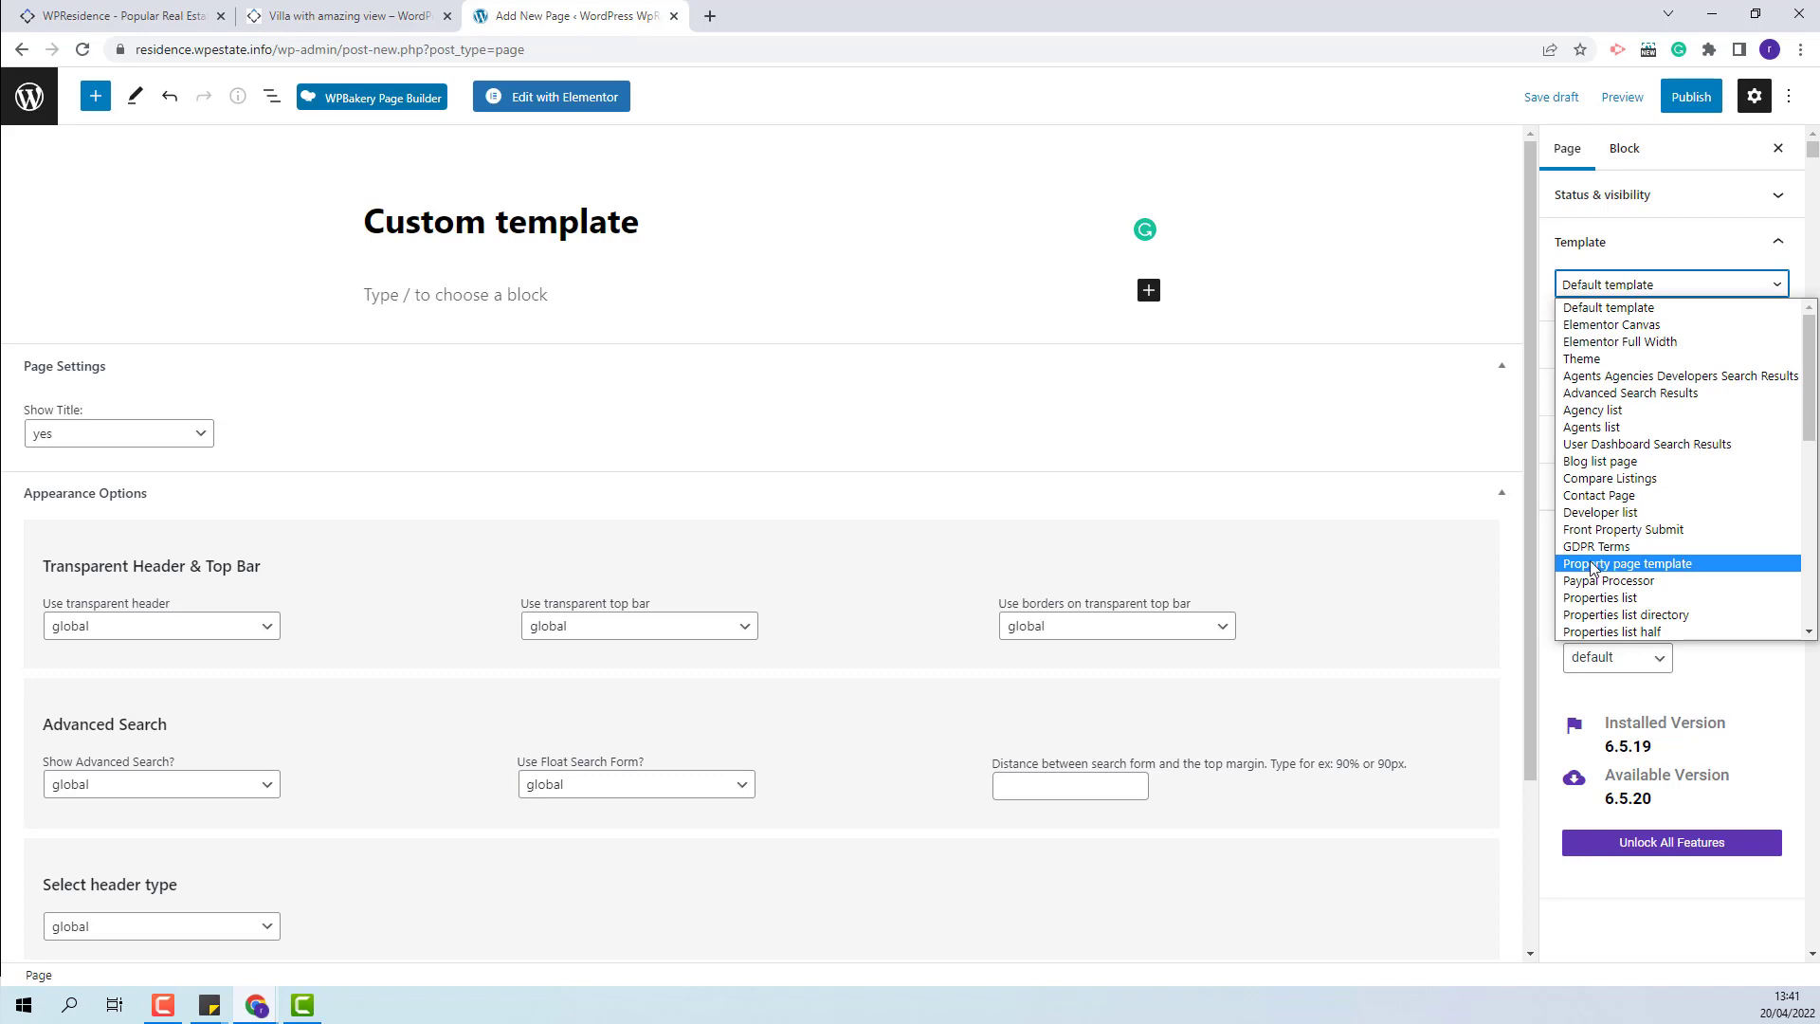
click(1673, 566)
Step: Set Show Title no, header none, sidebar none, Advanced Search no, then publish the page
click(128, 439)
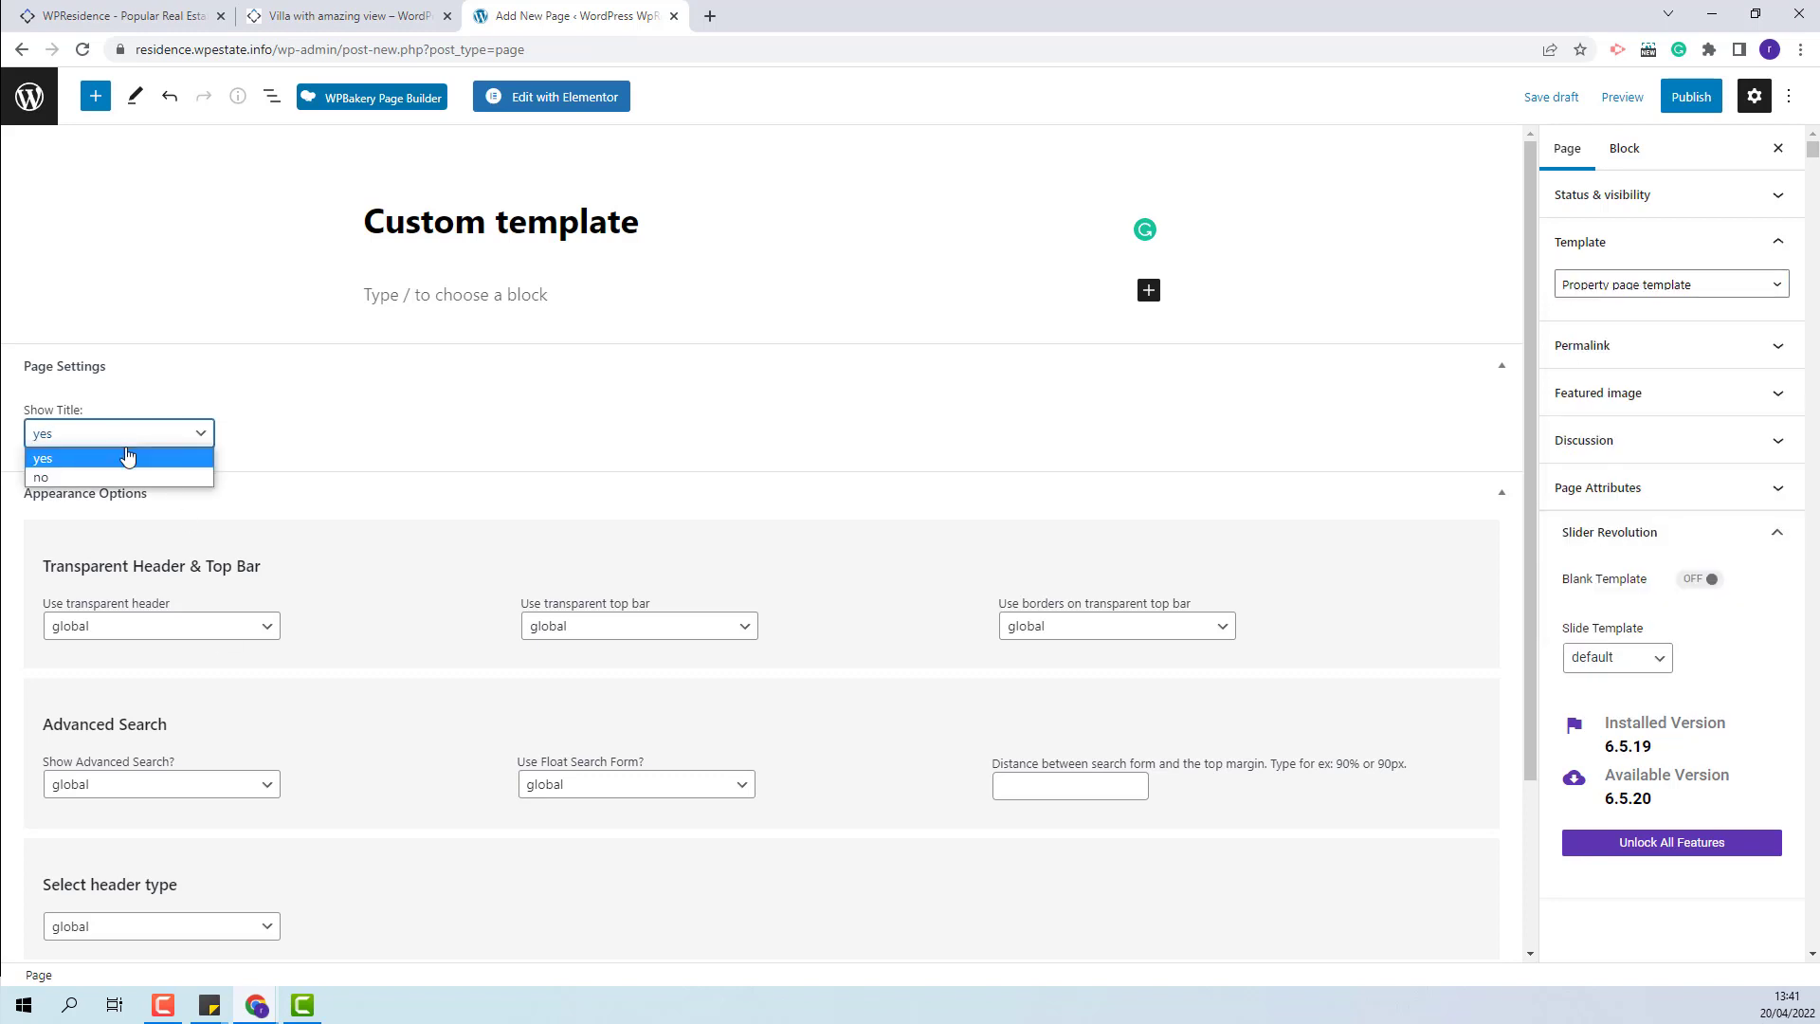
click(137, 474)
scroll(154, 644, down, 3)
click(156, 709)
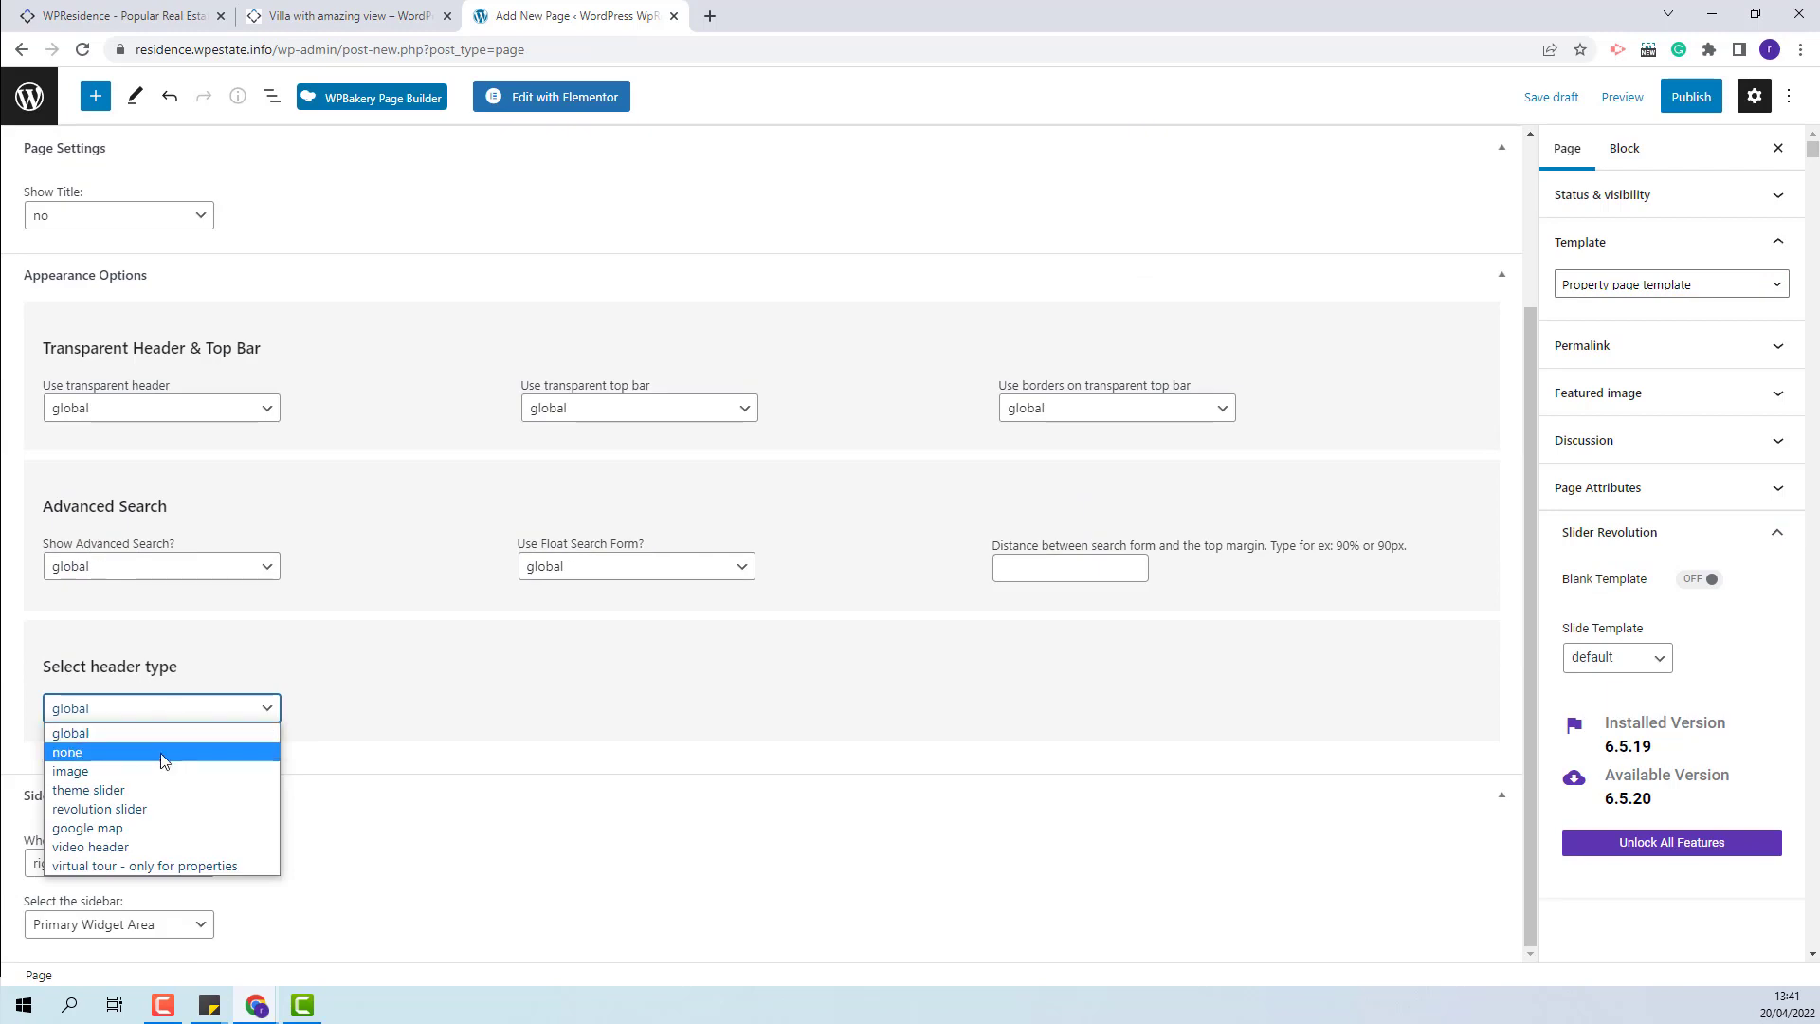
click(157, 751)
click(137, 864)
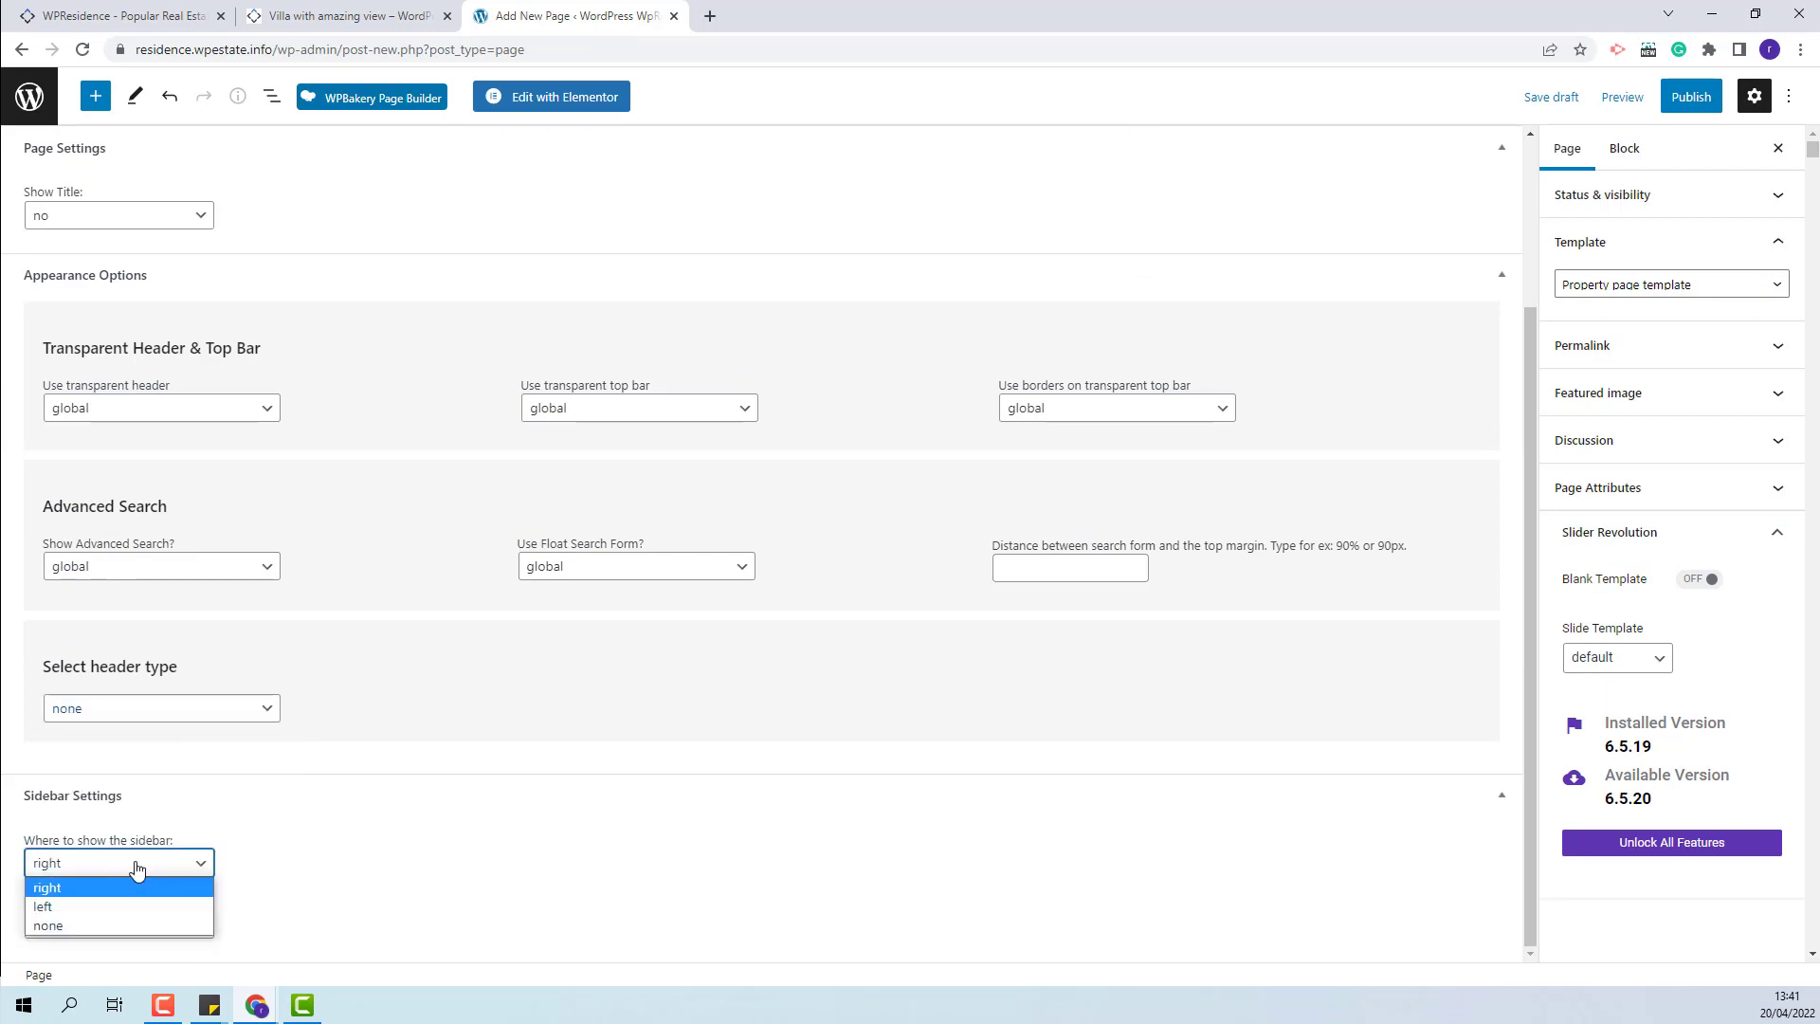
click(133, 927)
click(170, 567)
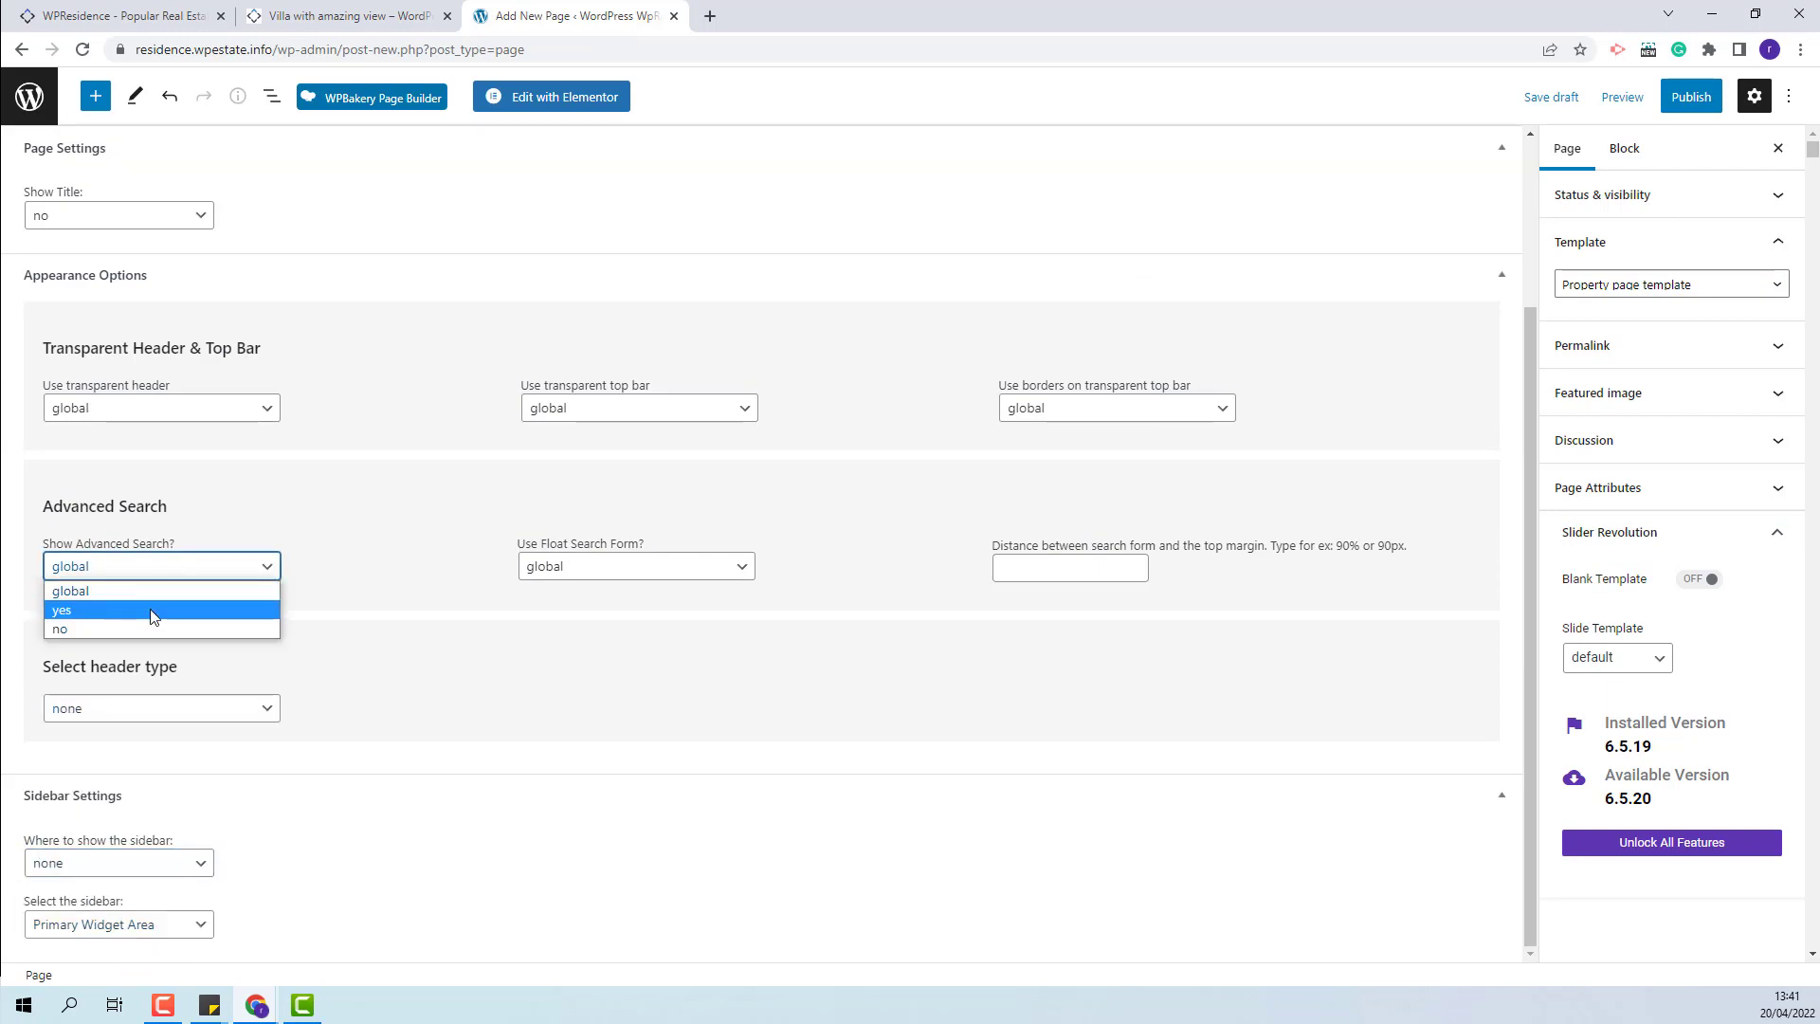
click(151, 628)
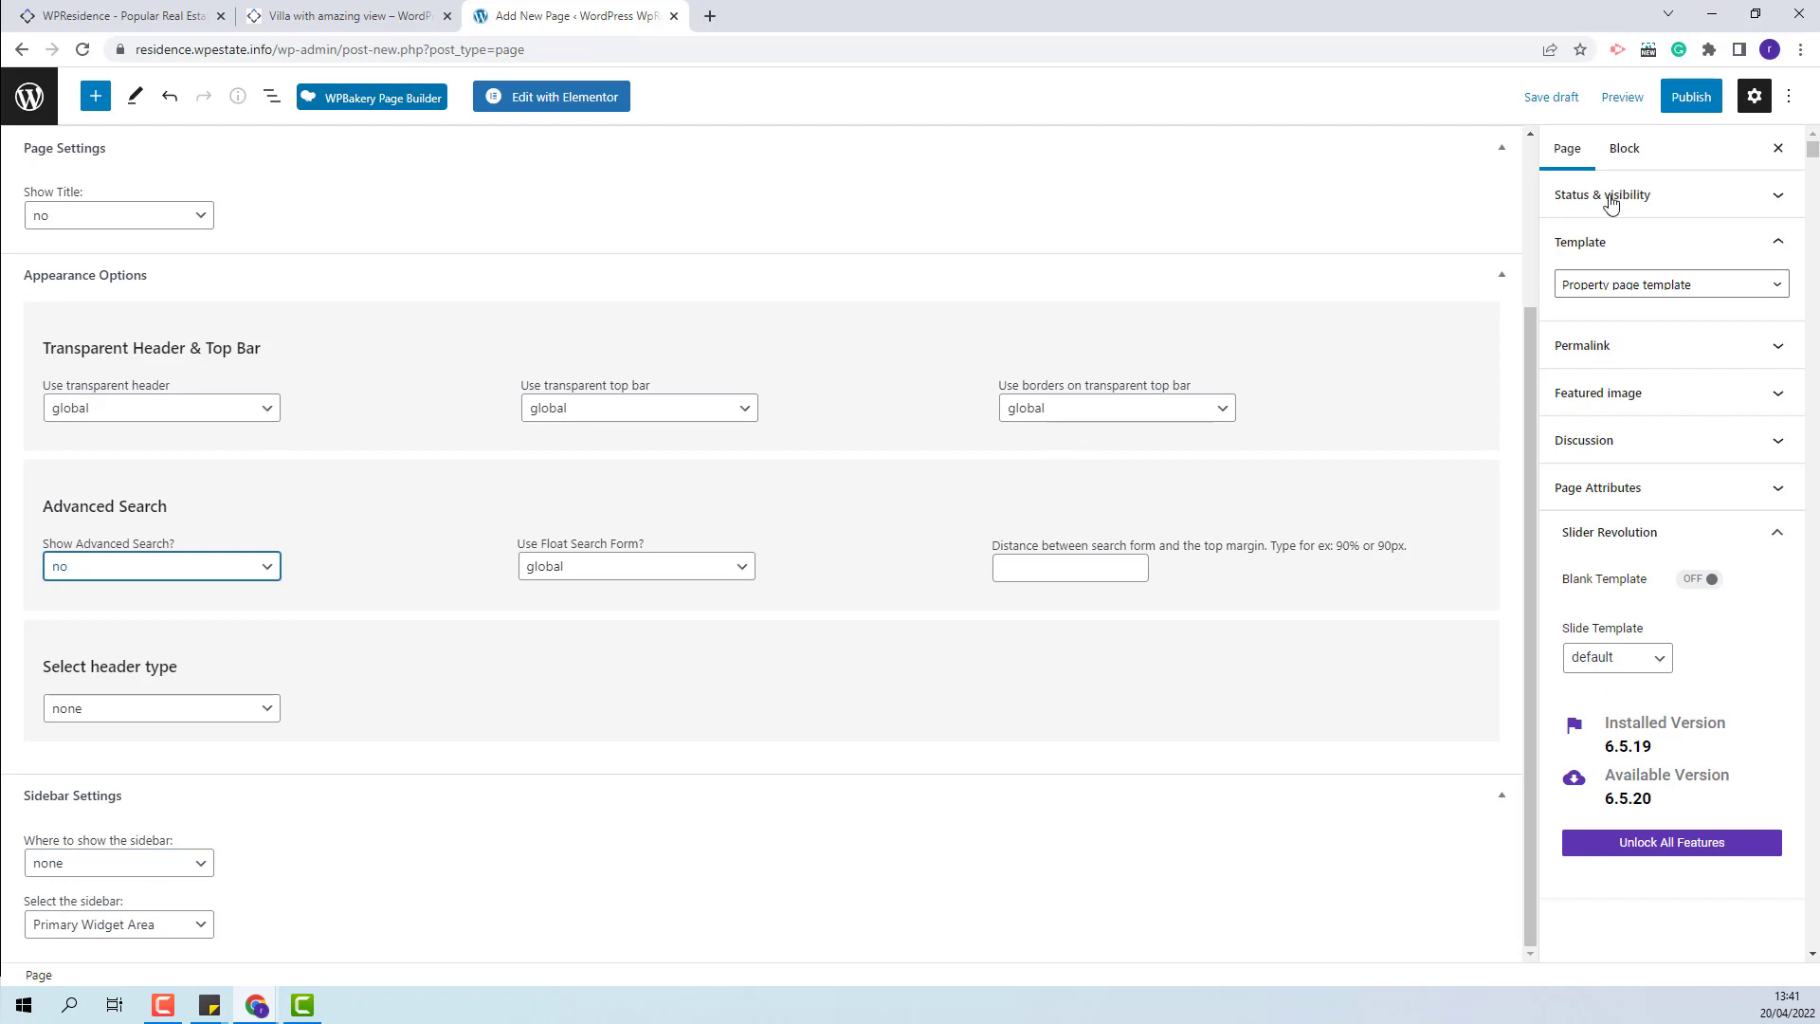
click(1679, 103)
click(1680, 103)
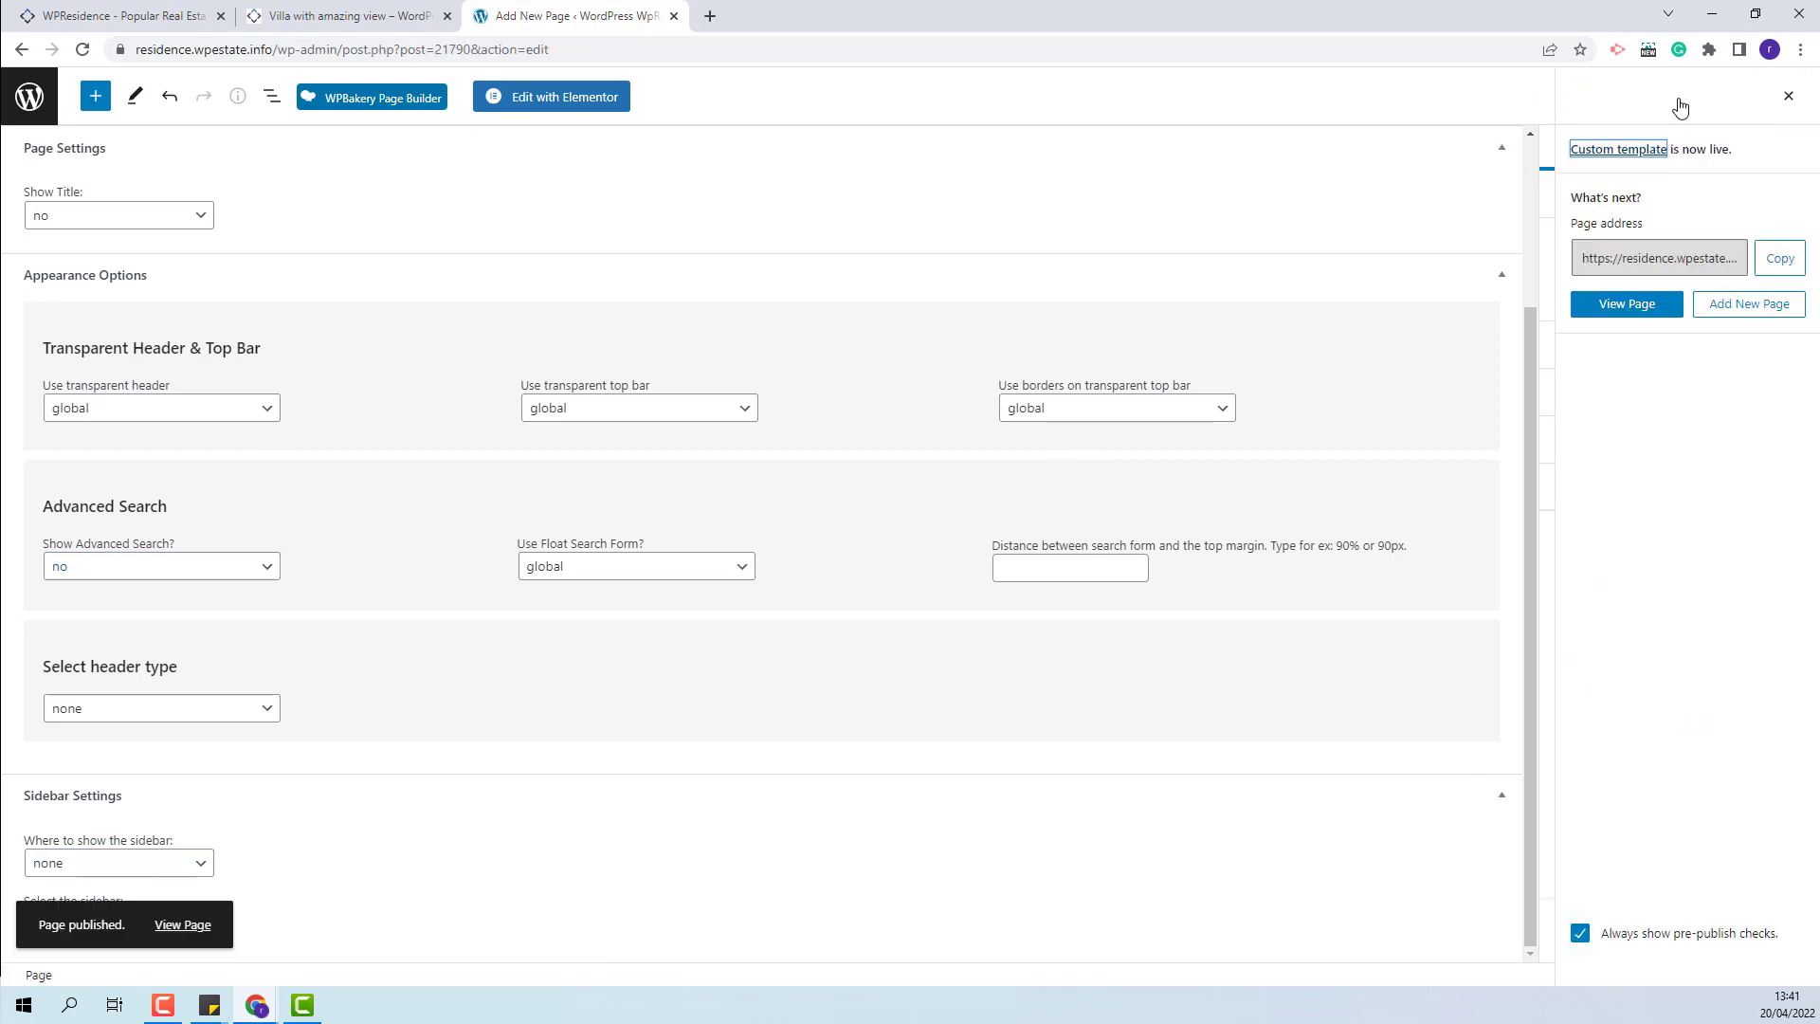
Step: Open Custom template in Elementor and scroll the panel to the WPResidence Property Page Widgets
click(509, 98)
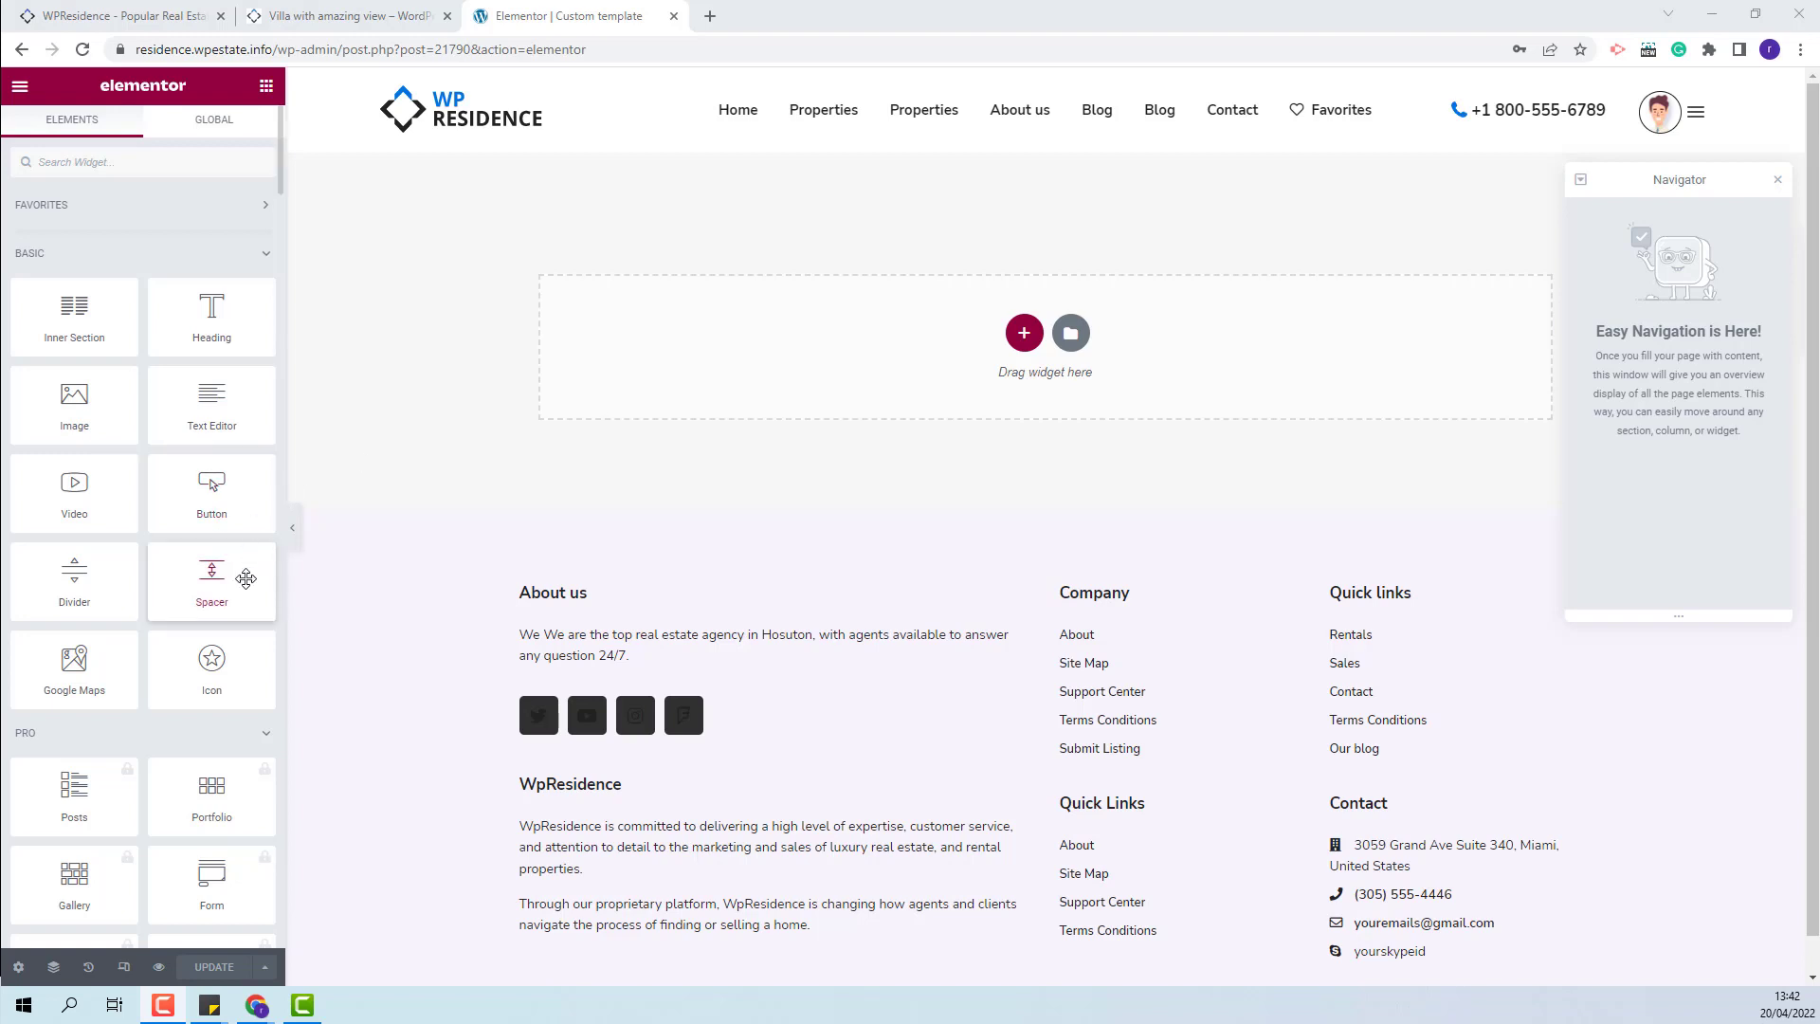
scroll(246, 578, down, 15)
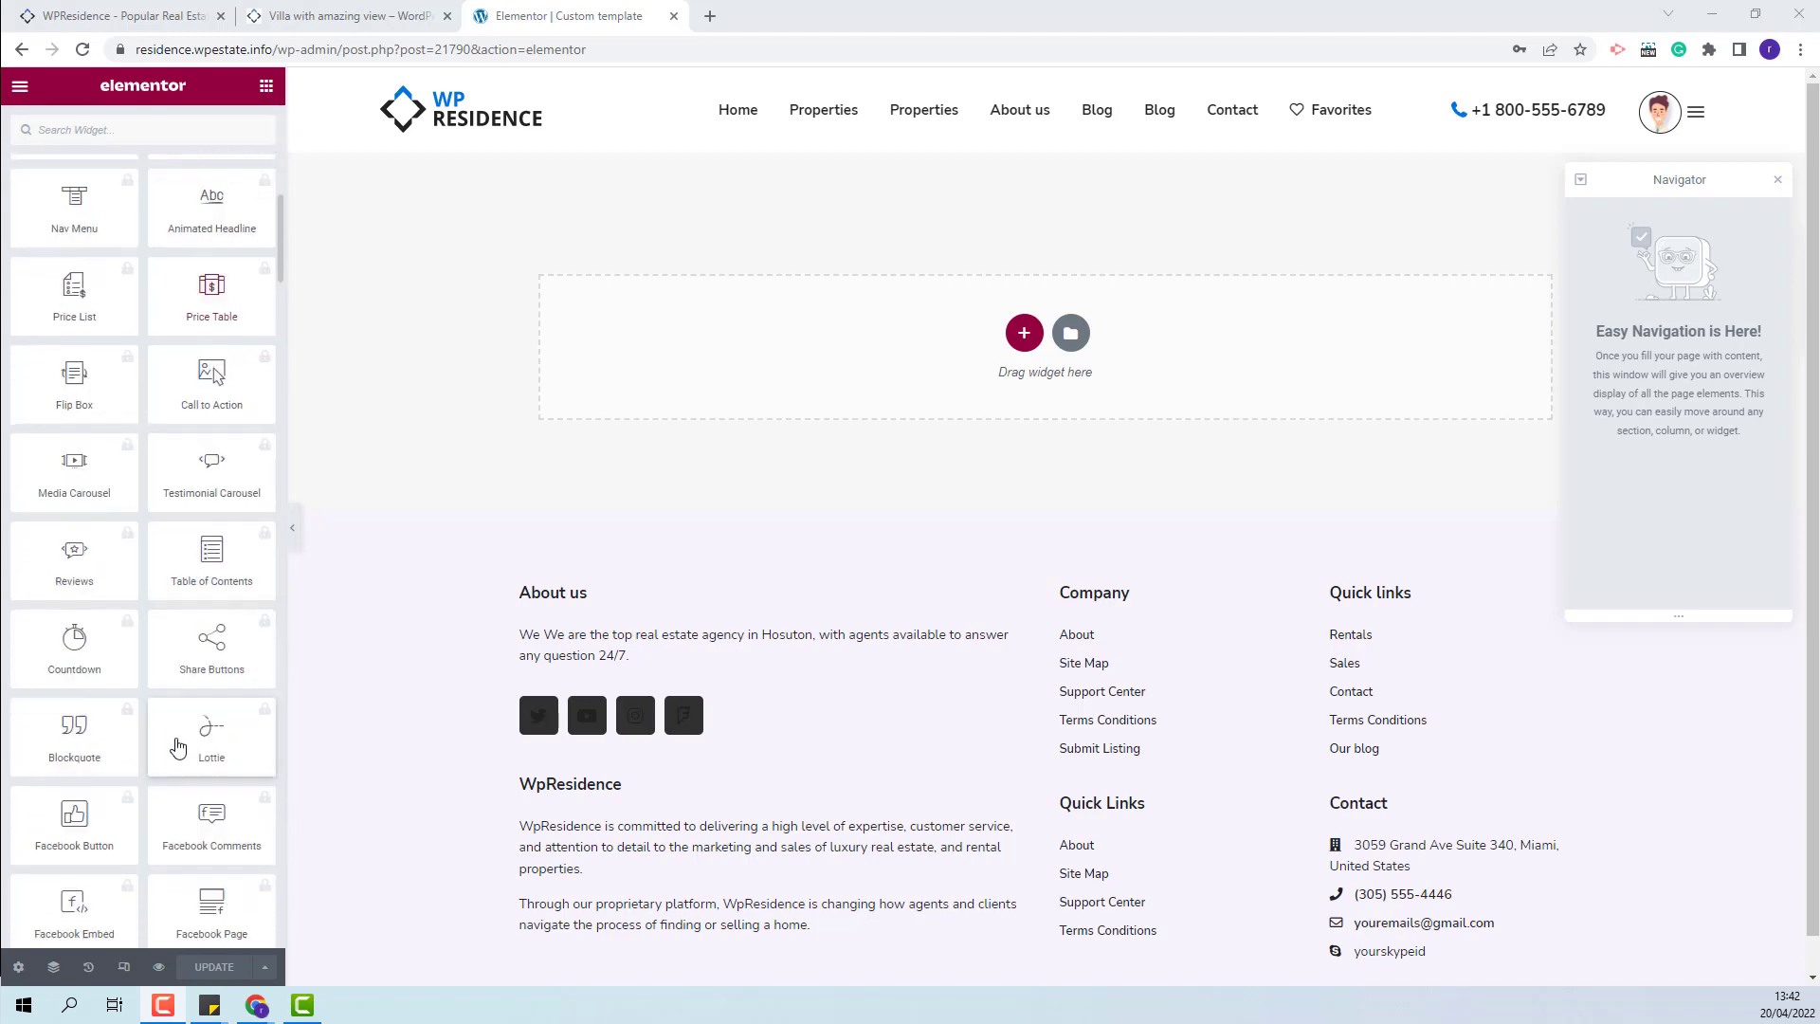
scroll(175, 675, down, 15)
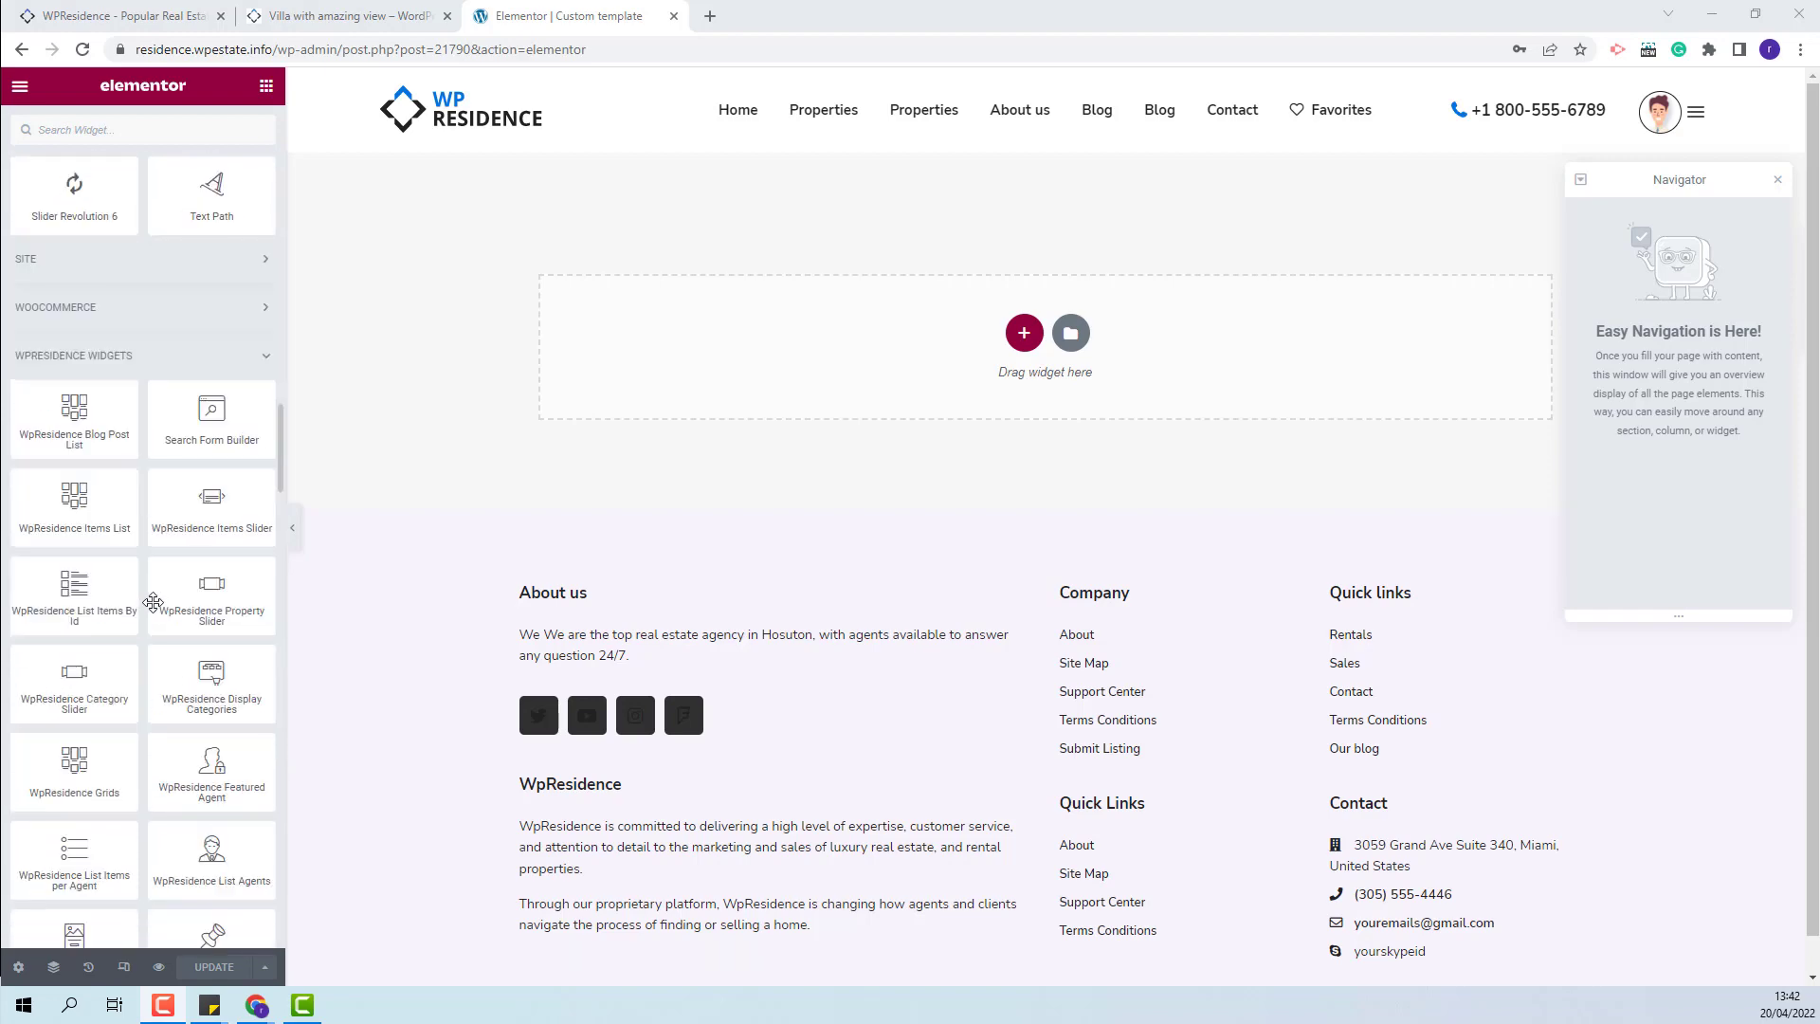
scroll(157, 617, down, 15)
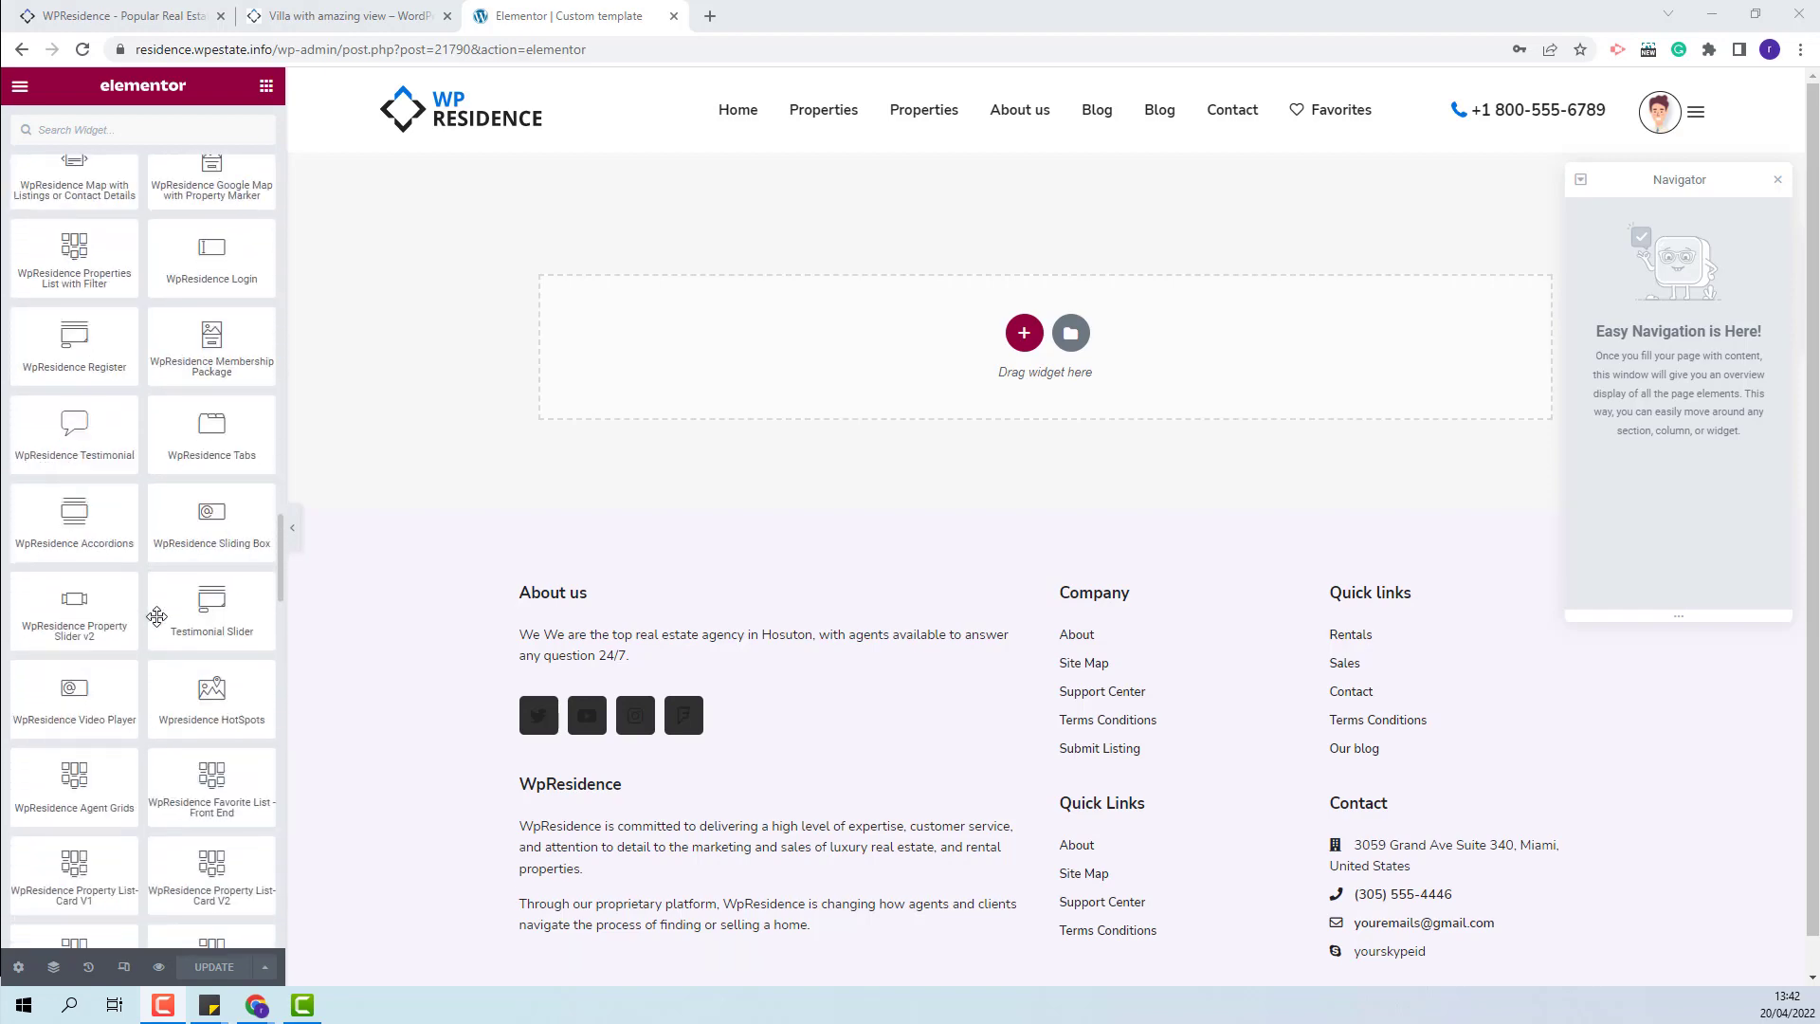
scroll(156, 617, down, 5)
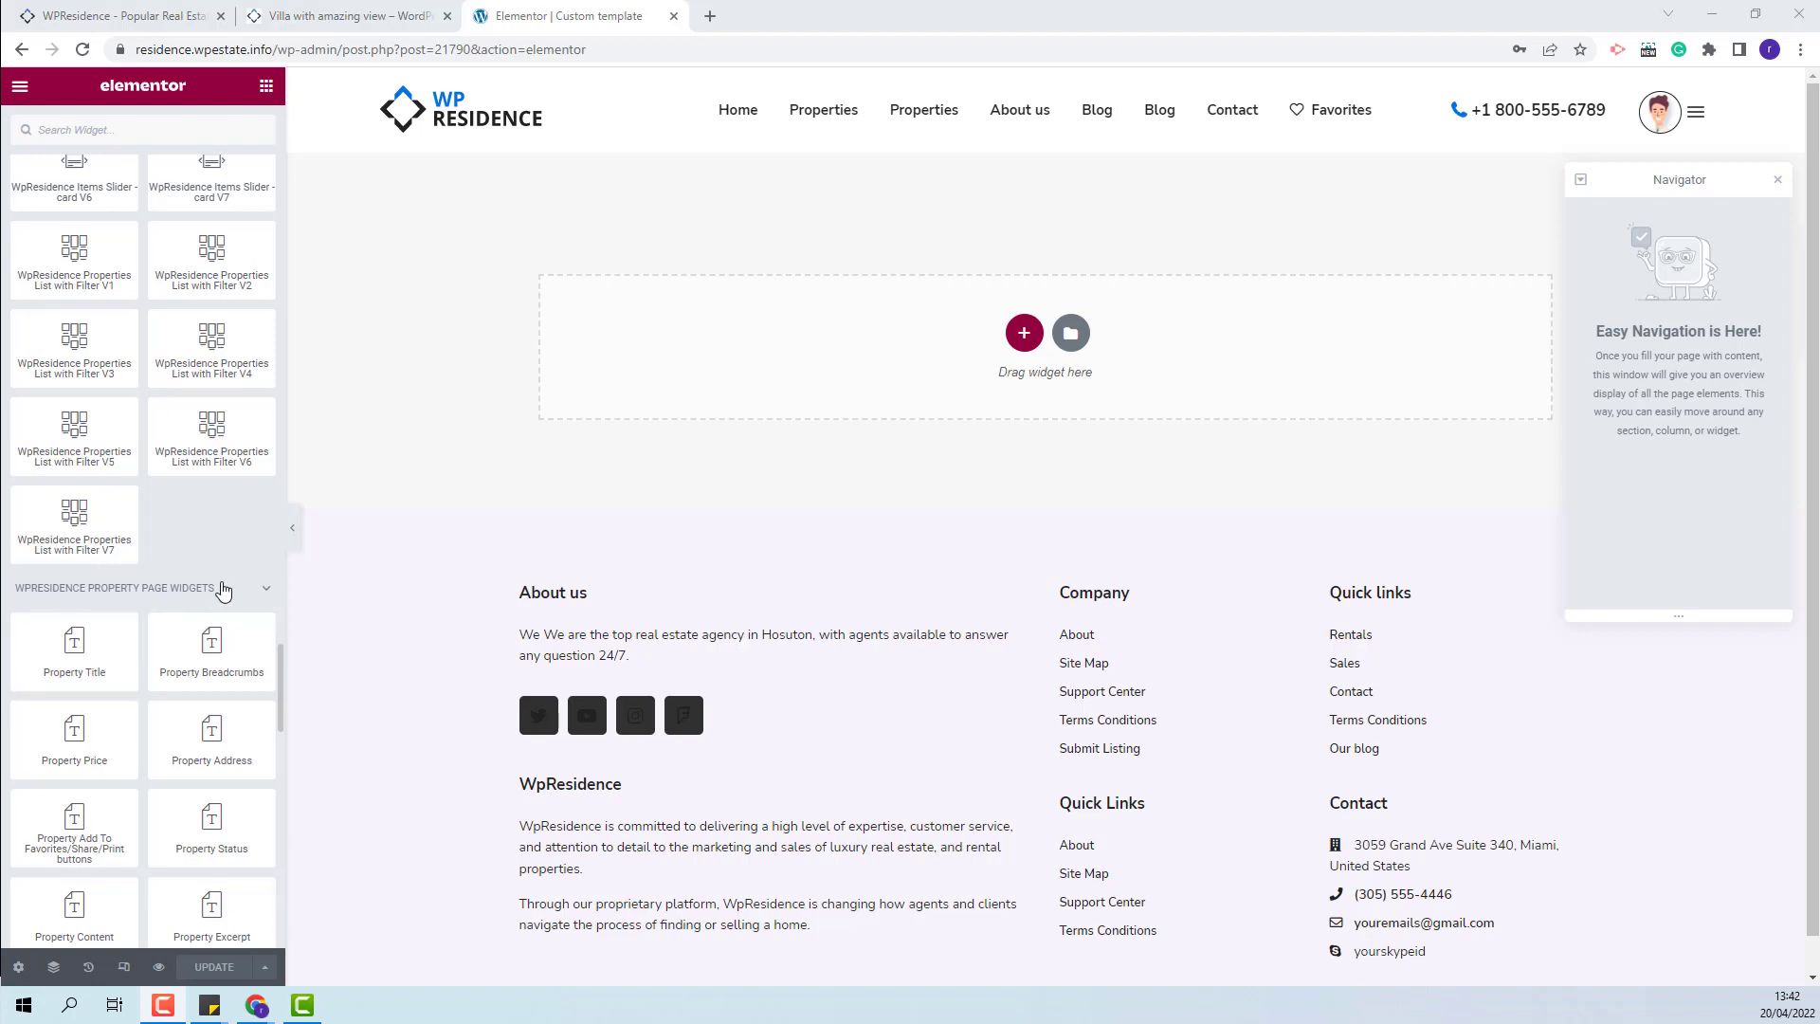
scroll(169, 595, down, 3)
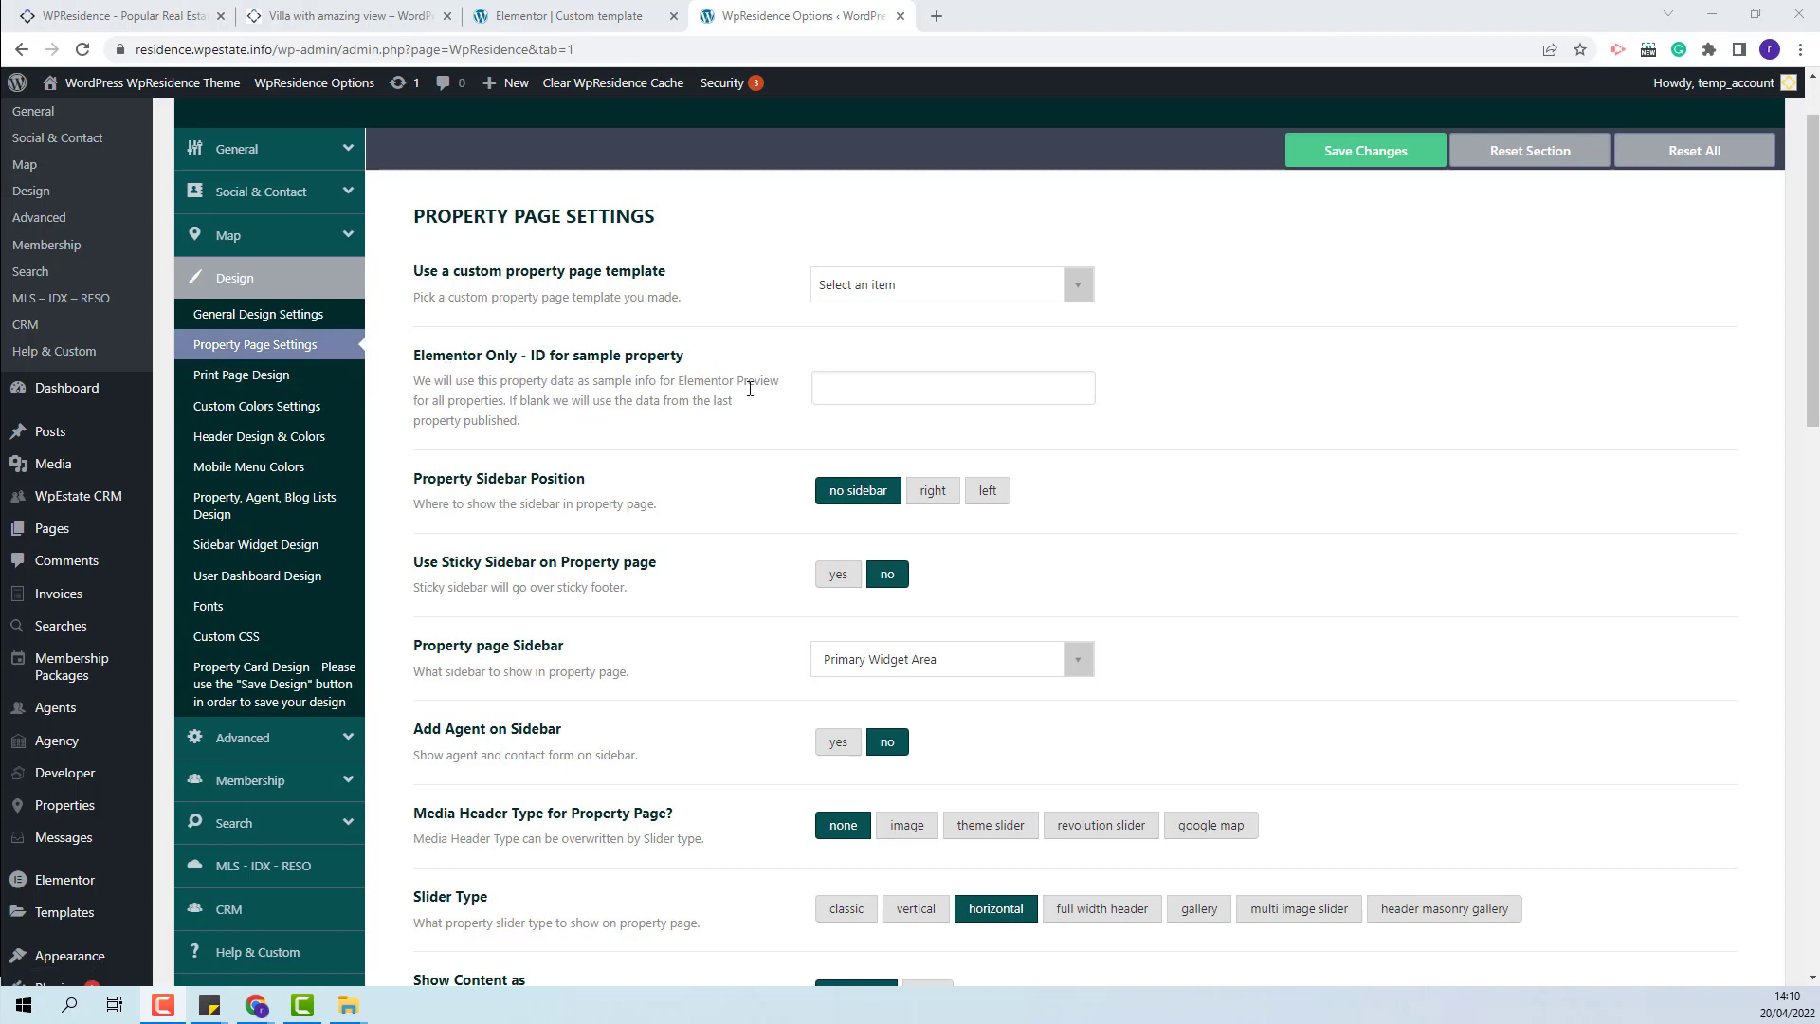
Step: Enter 139 as the Elementor sample property ID and verify it in the Properties list
click(874, 390)
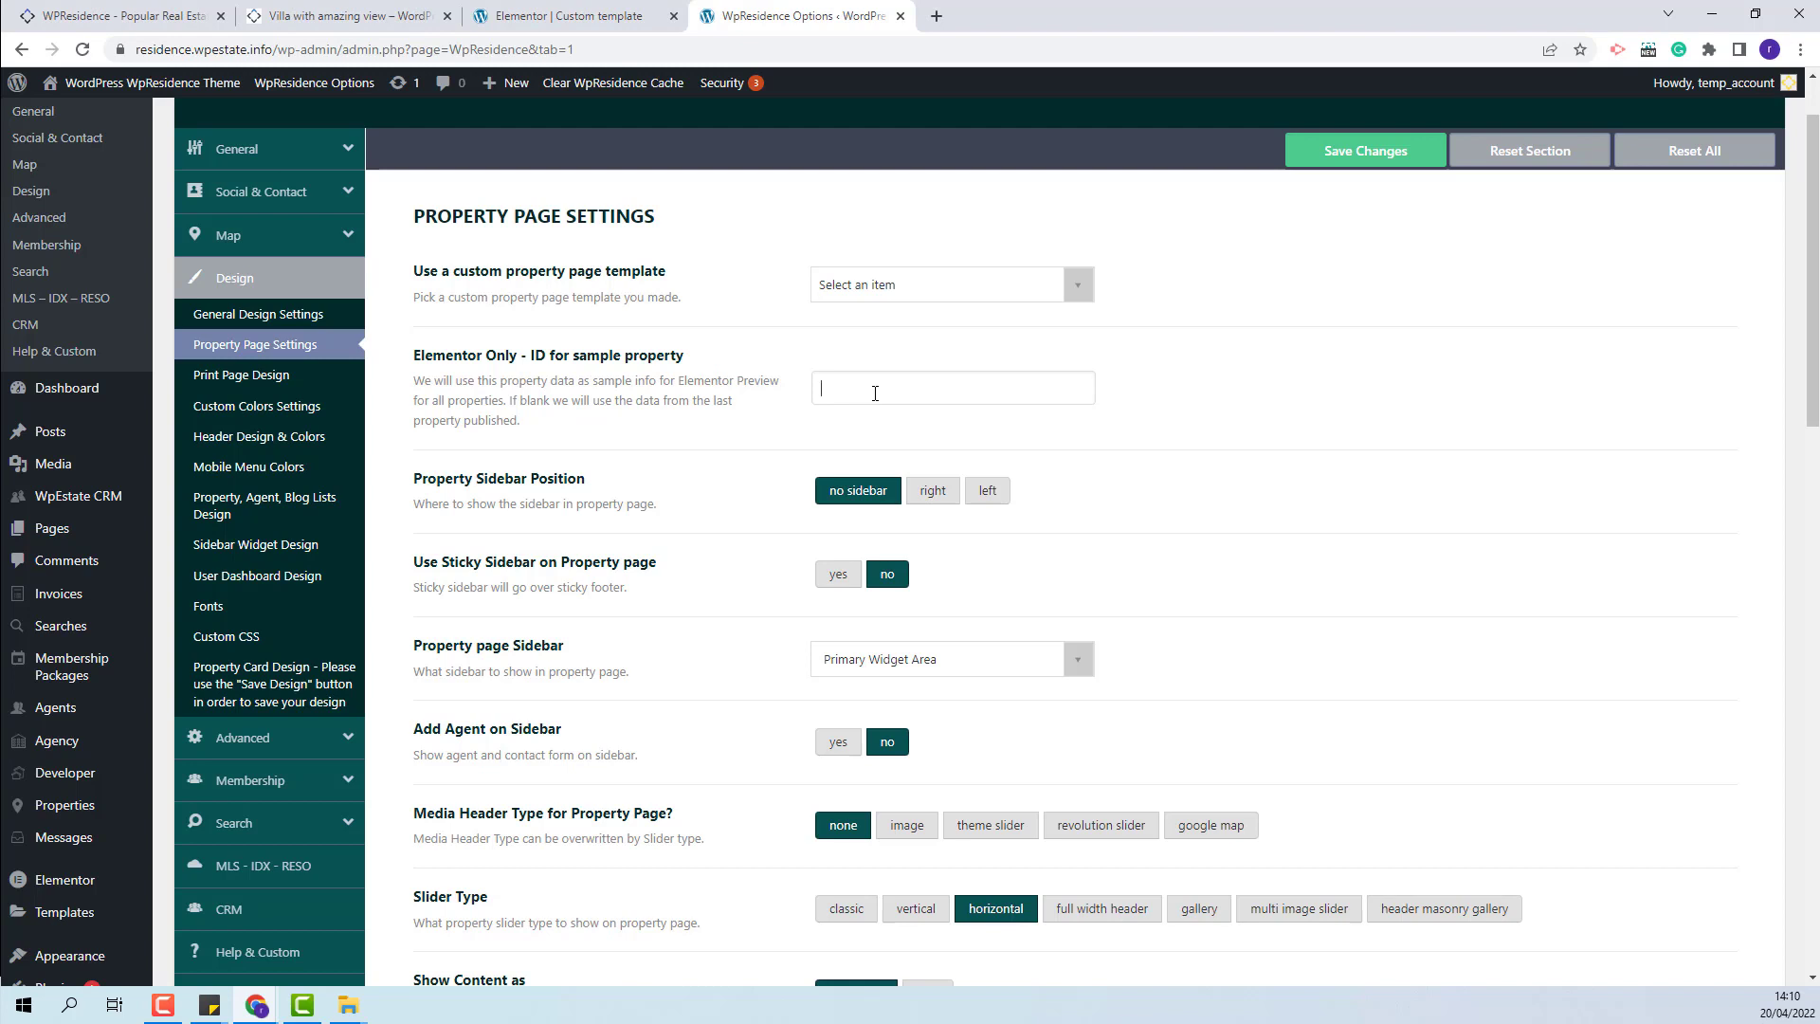
text(139)
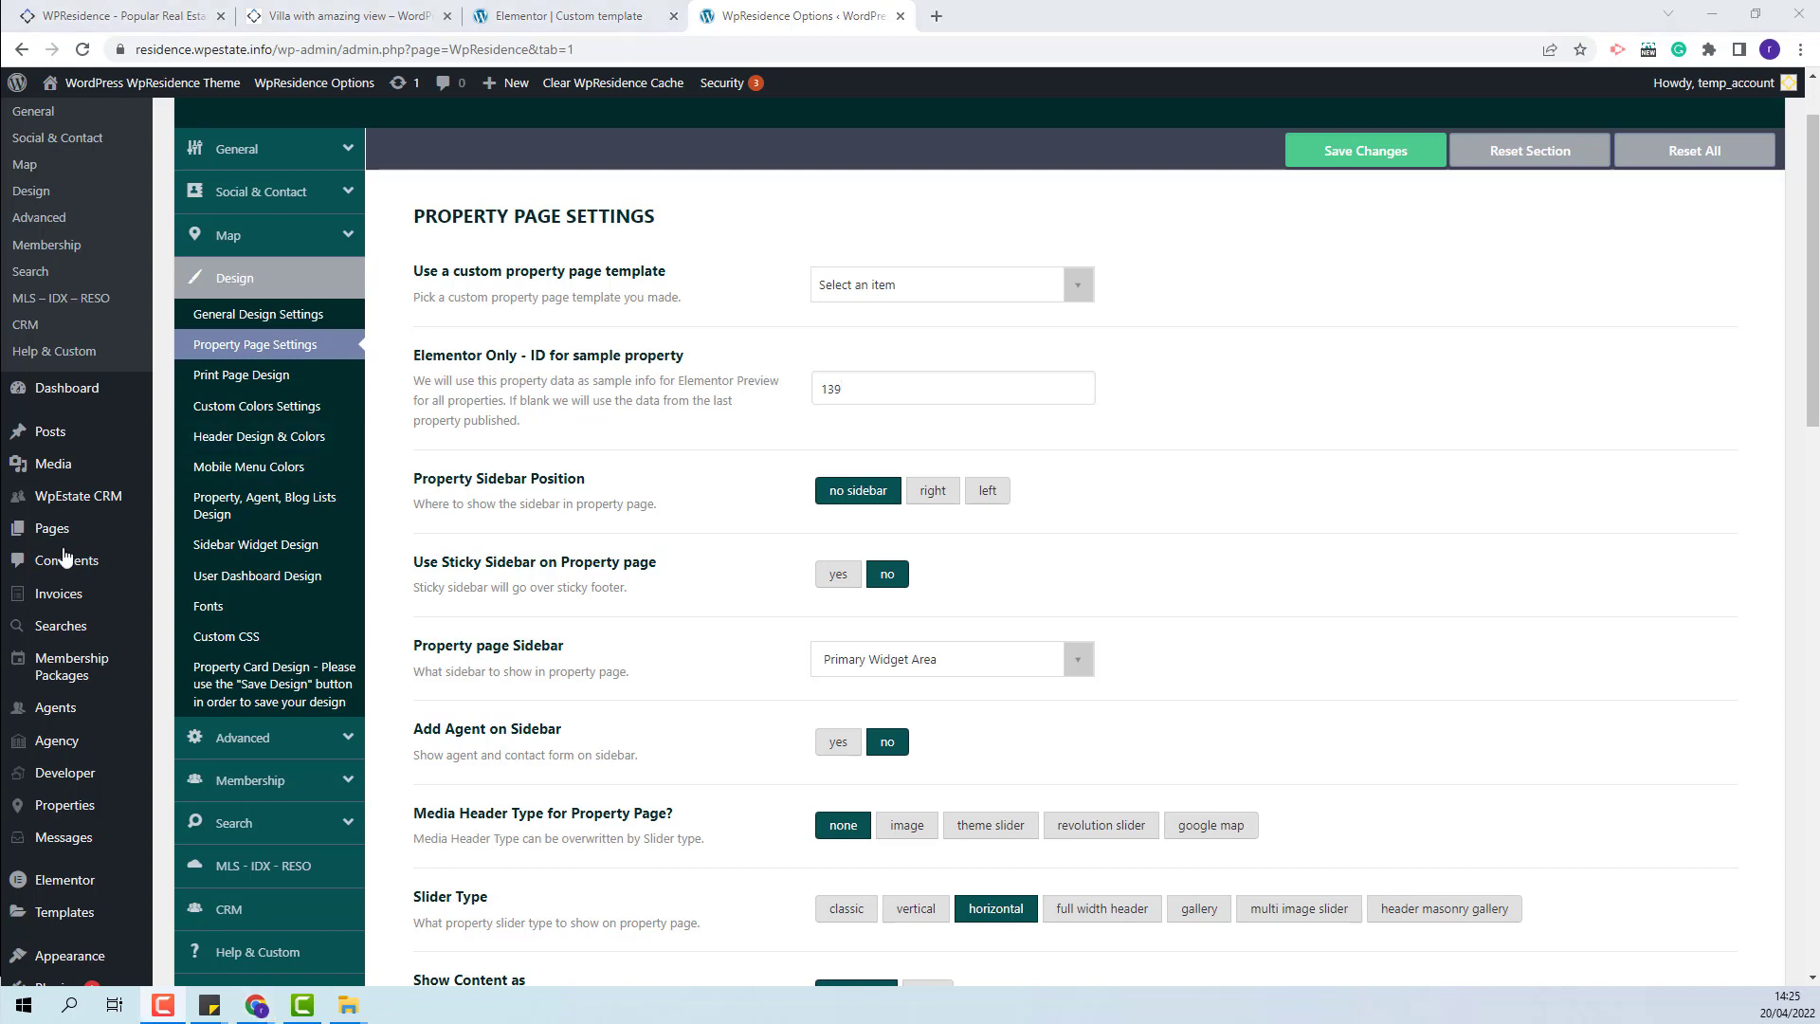
scroll(68, 556, up, 1)
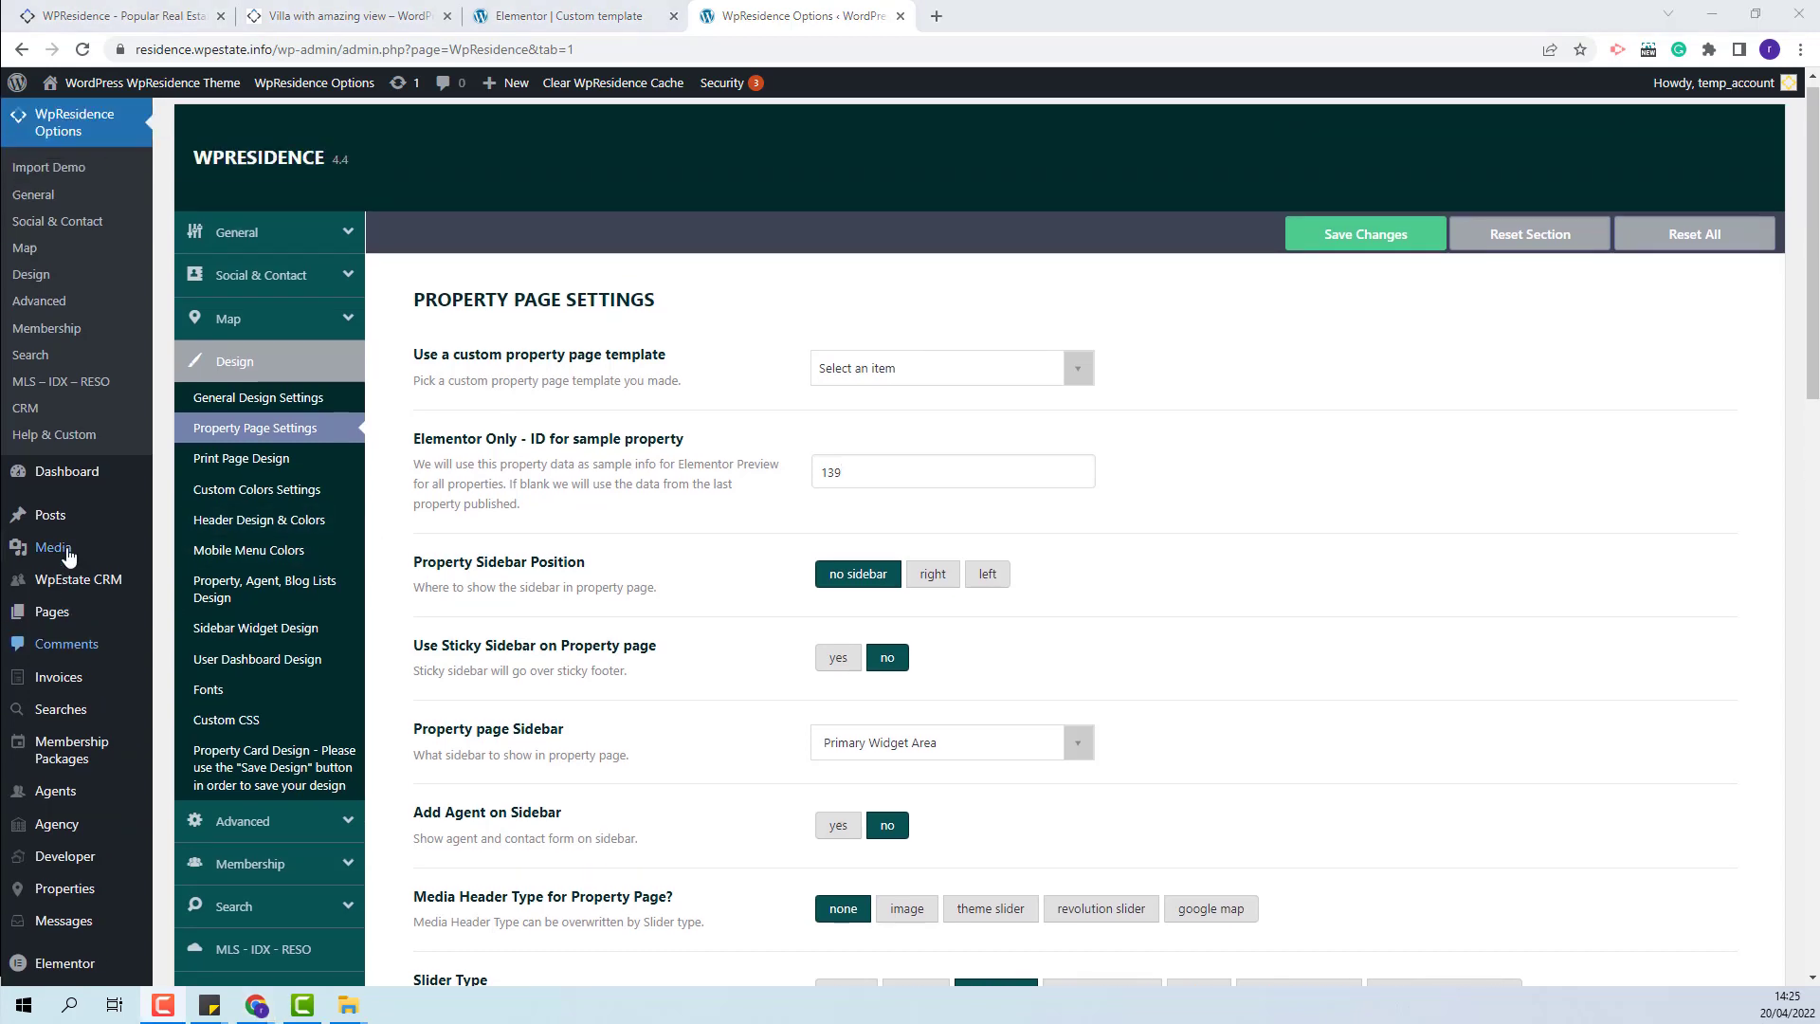
scroll(68, 555, down, 3)
mouse_move(74, 618)
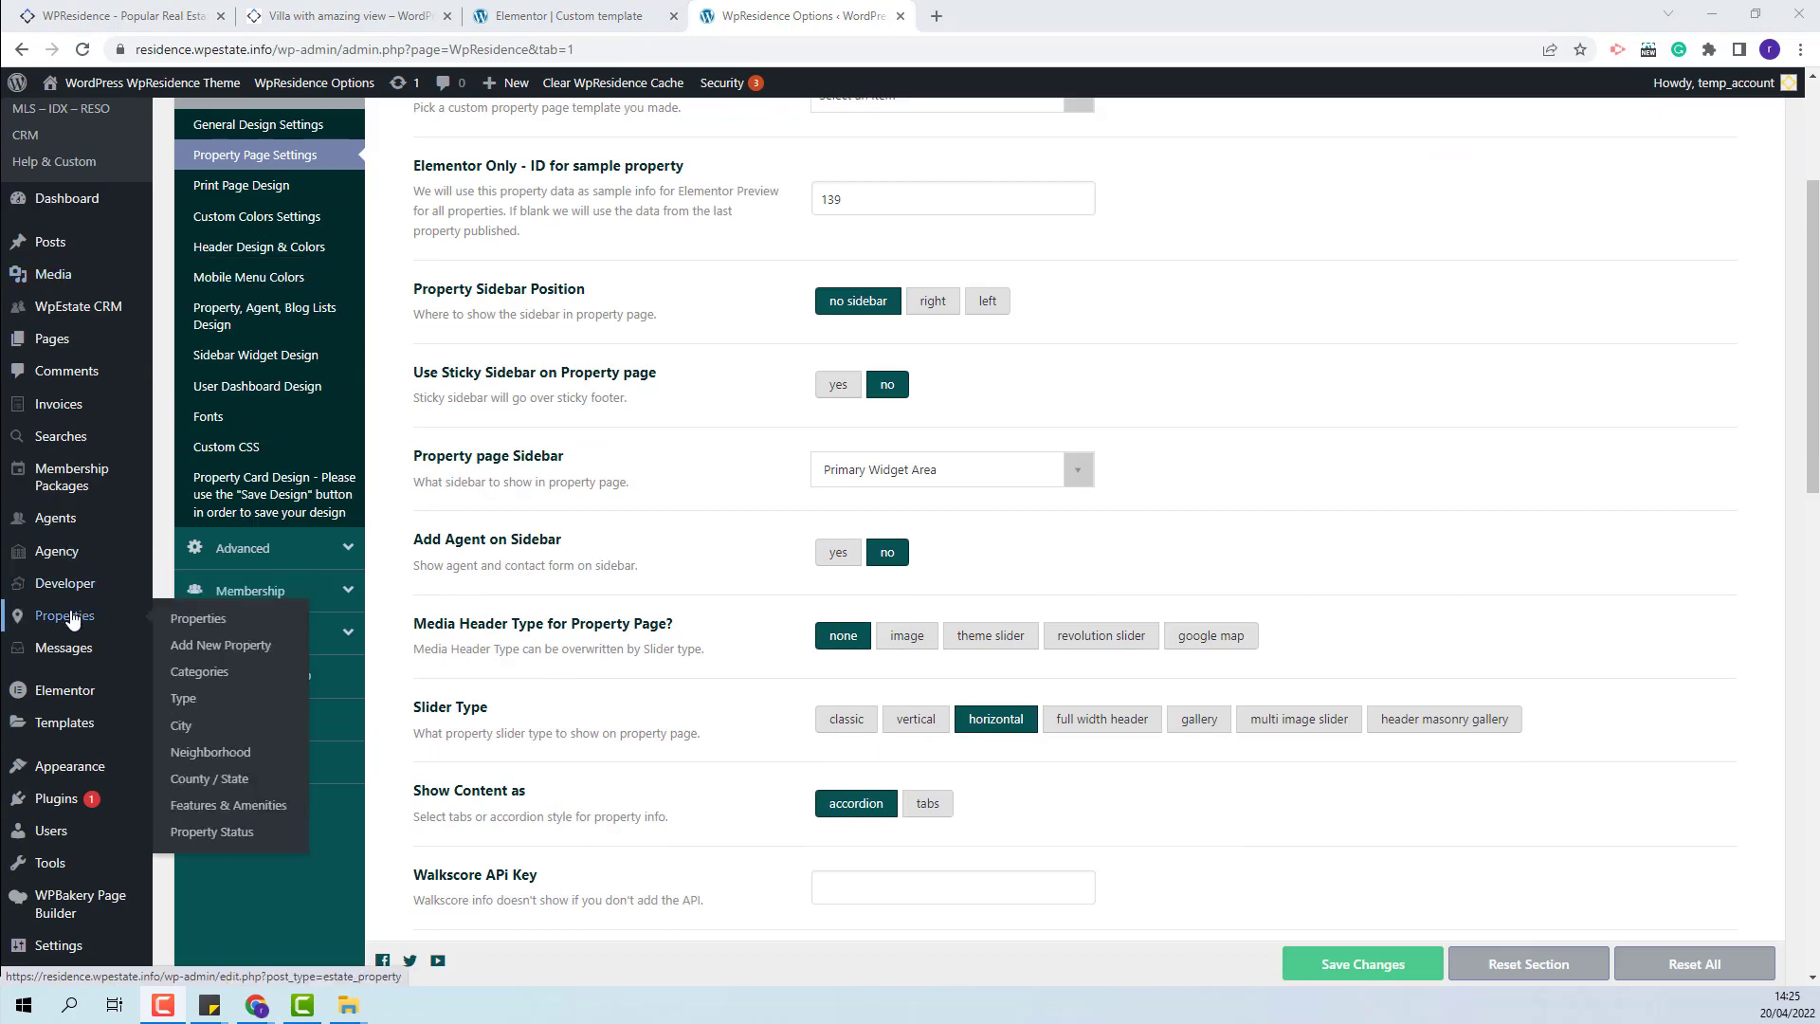
click(220, 624)
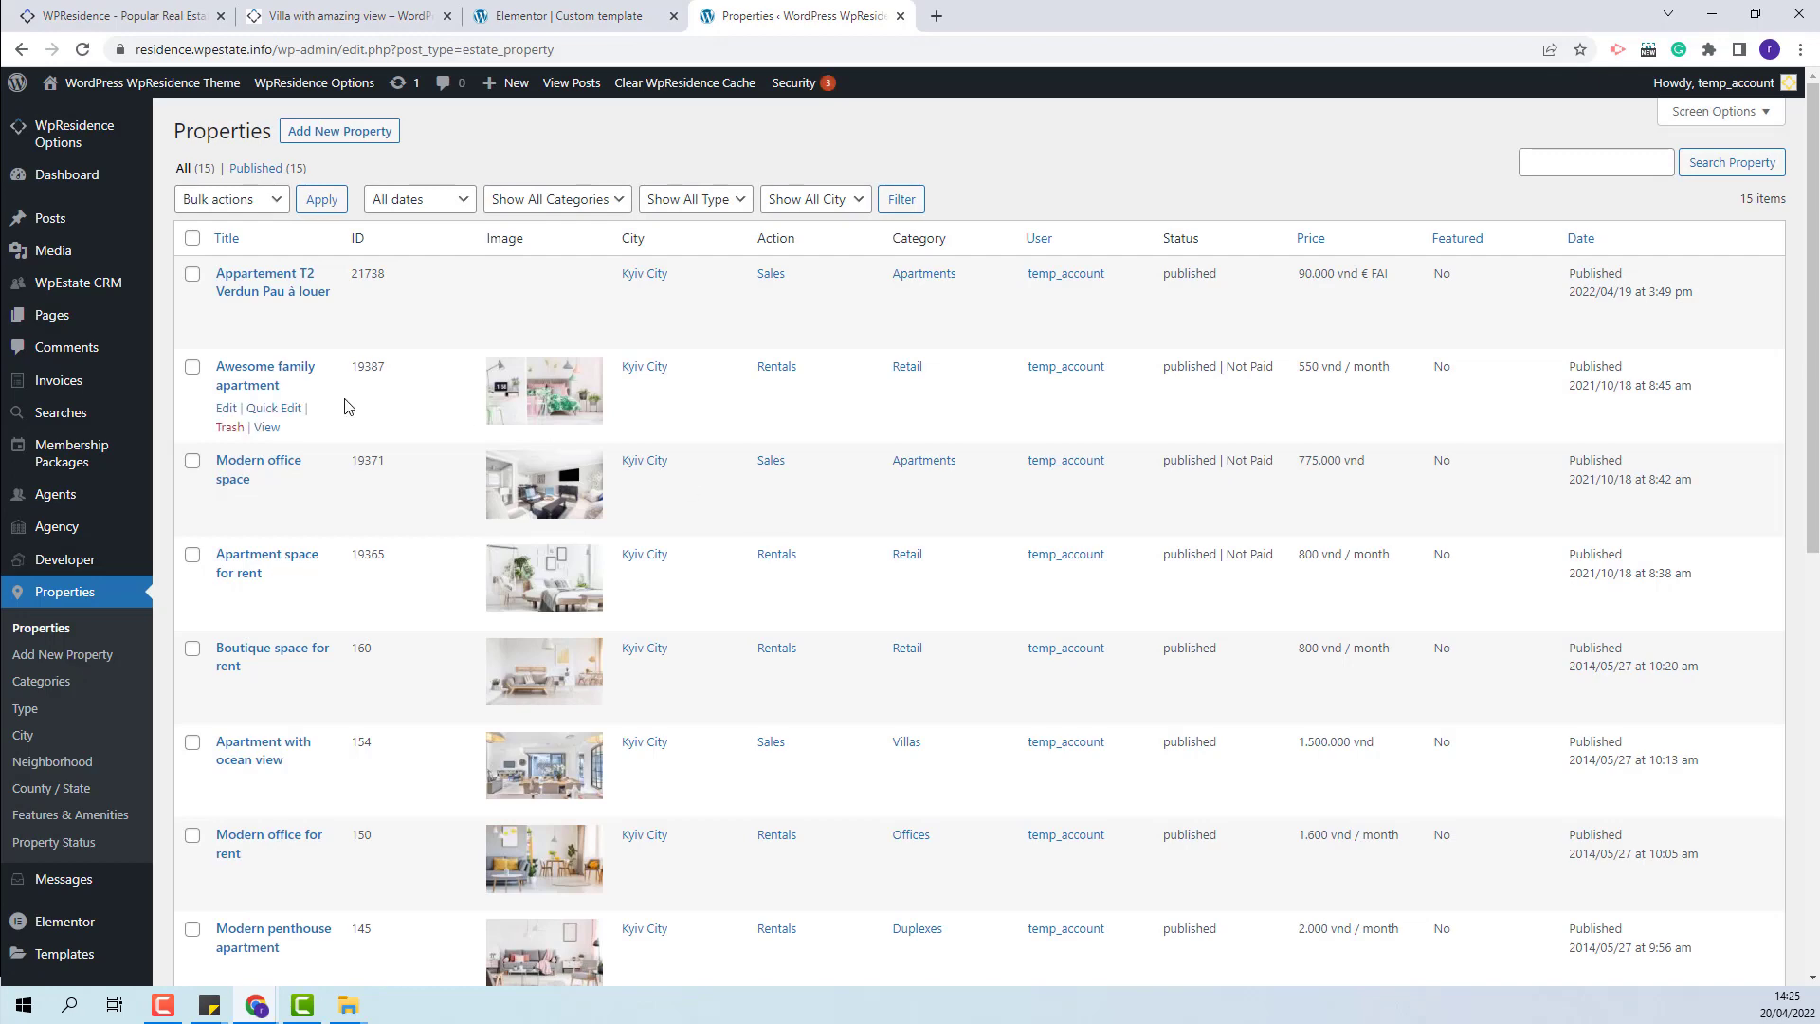
scroll(459, 647, down, 2)
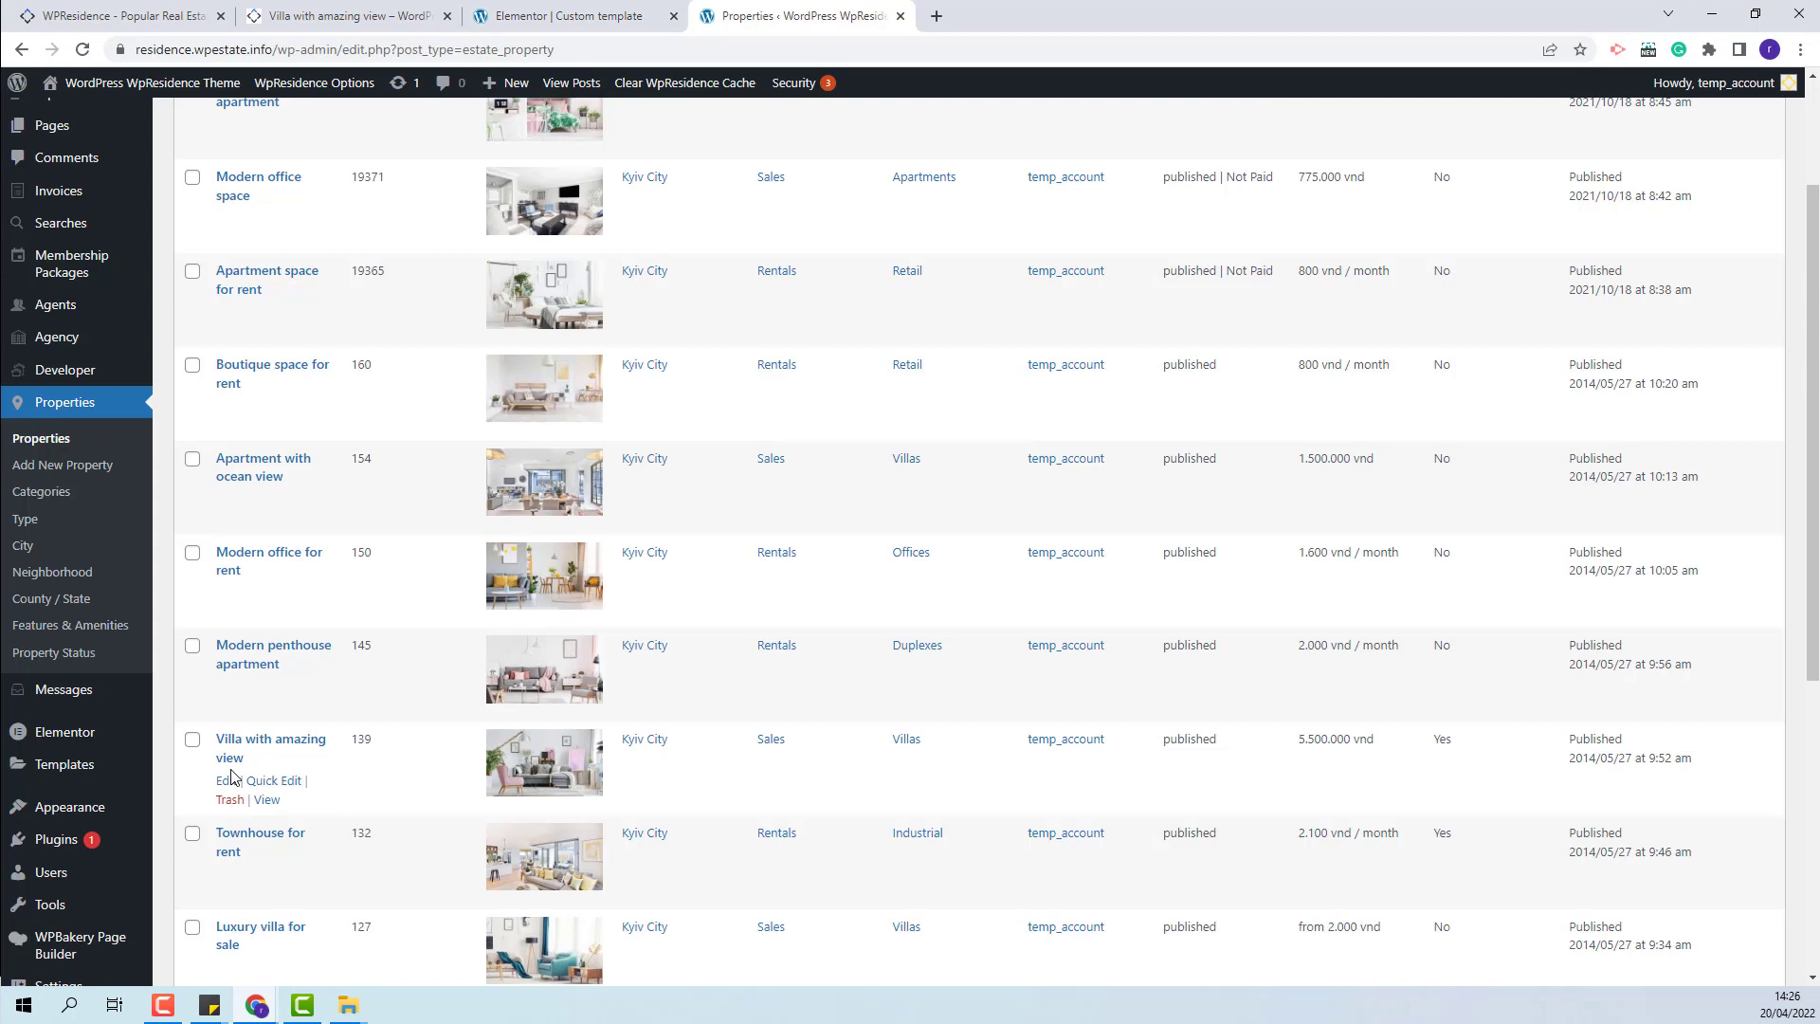
key(ctrl+Page_Up)
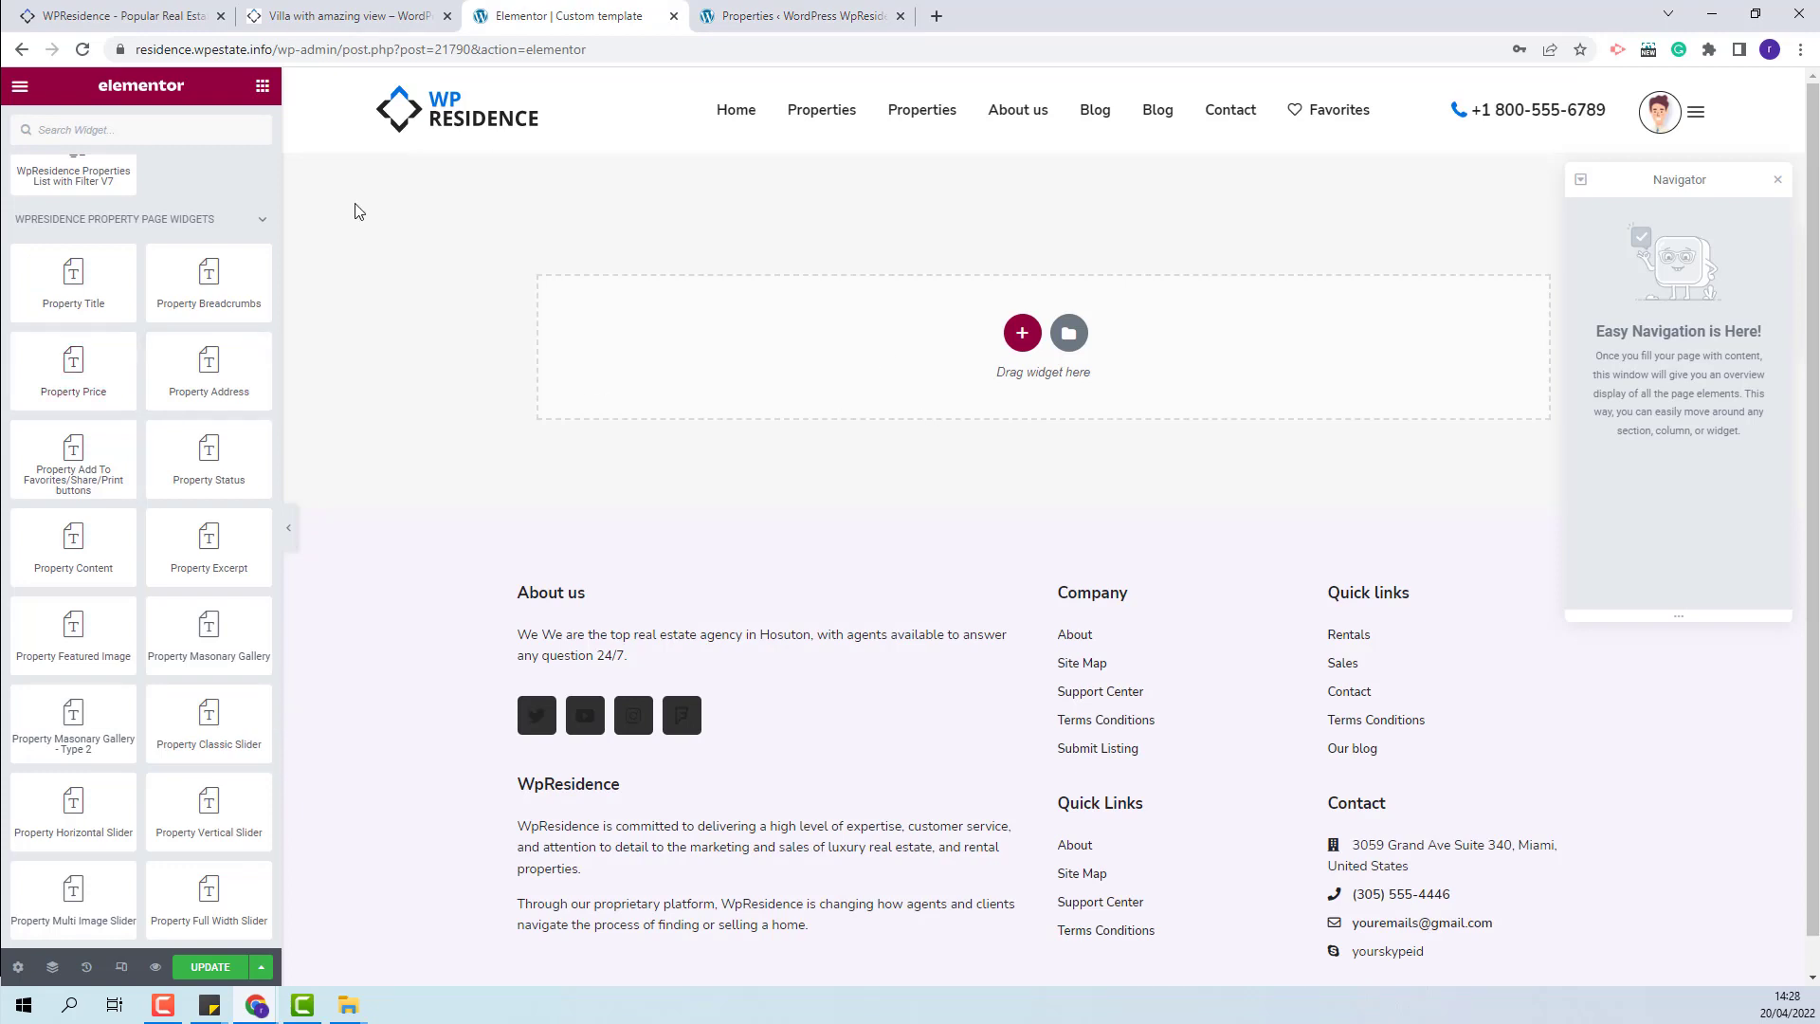
Step: Drag the Property Title widget onto the canvas, showing 'Villa with amazing view'
drag(49, 301, 849, 264)
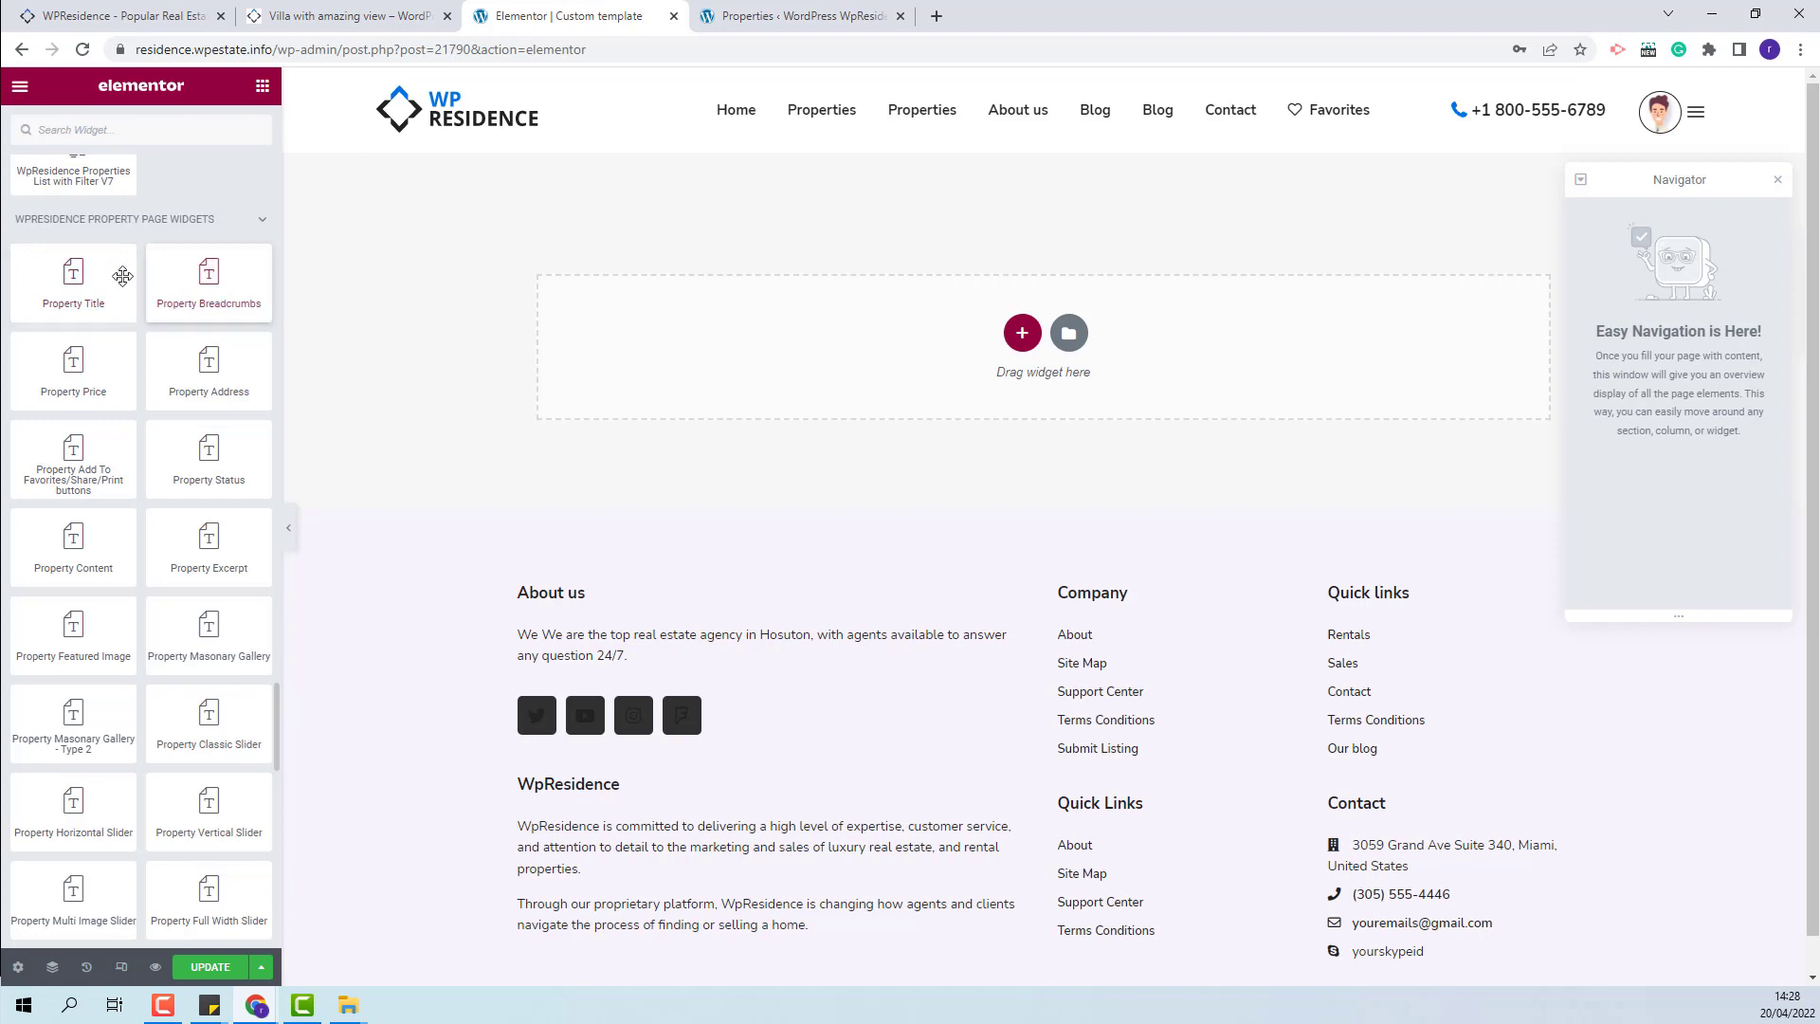
drag(124, 276, 736, 301)
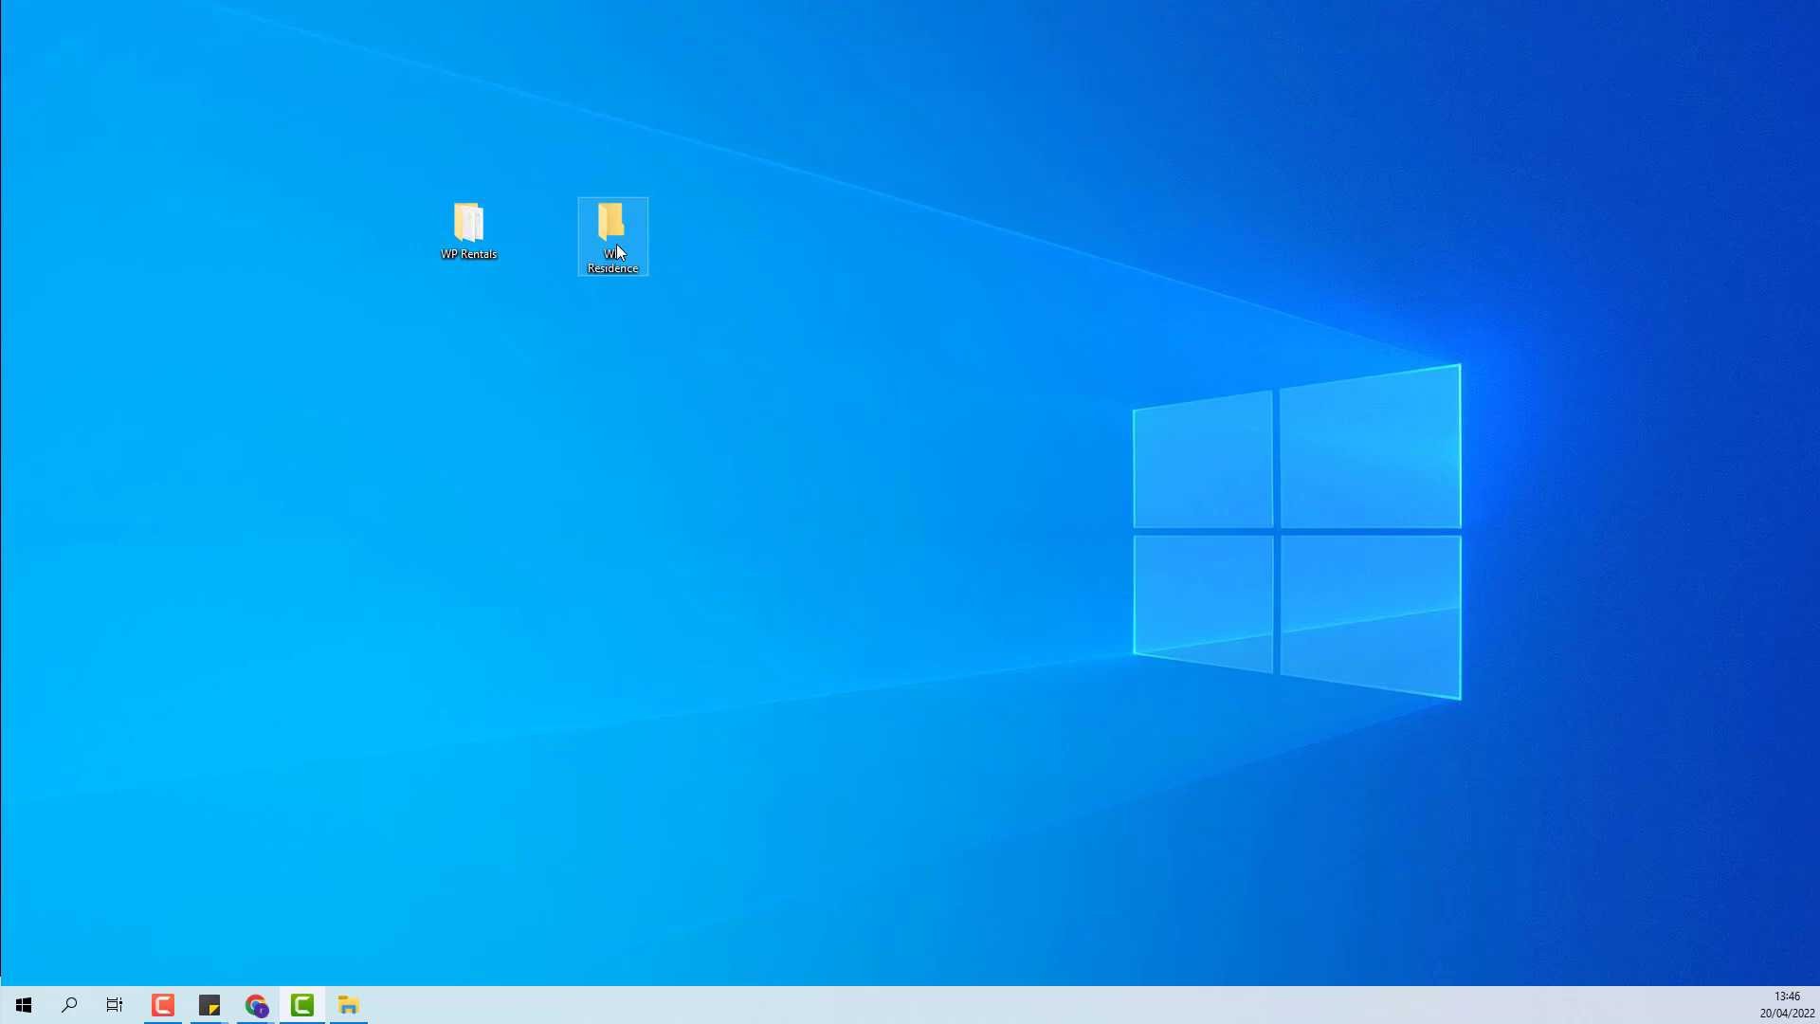
Step: Extract the theme pack zip and browse to 4.demo_content > elementor property page templates
double_click(616, 245)
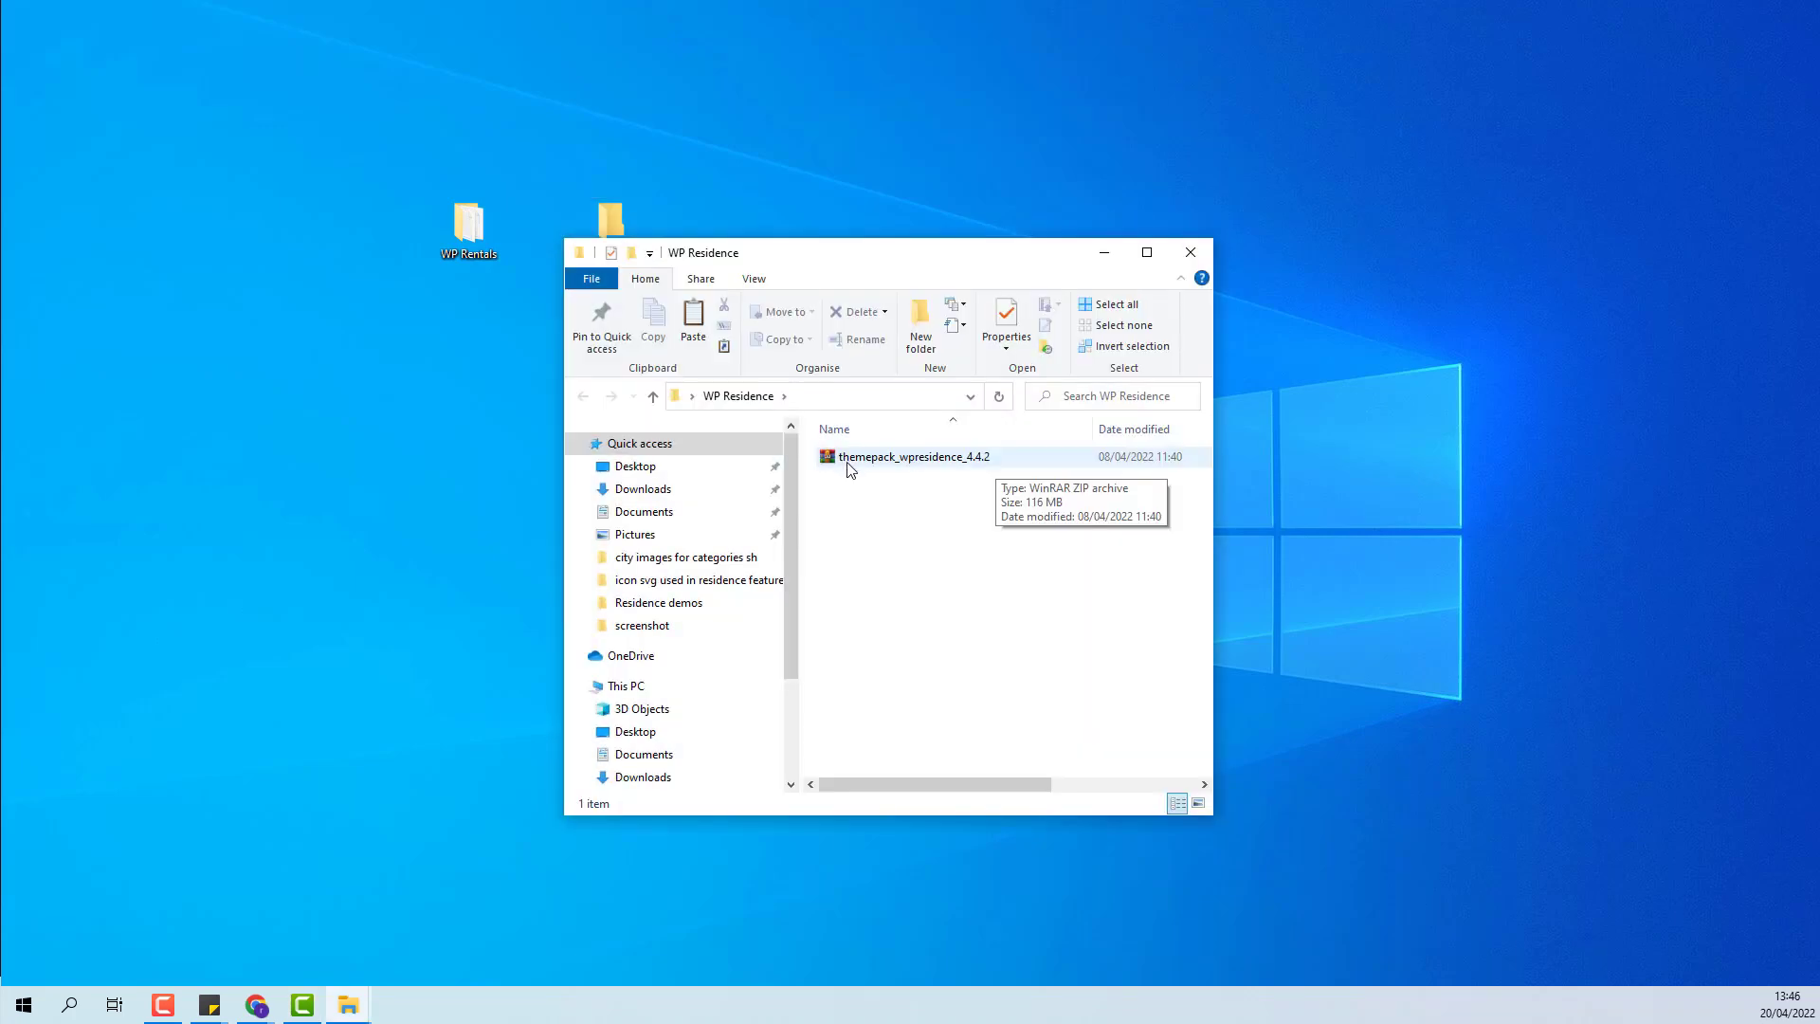
click(915, 460)
right_click(913, 463)
click(964, 560)
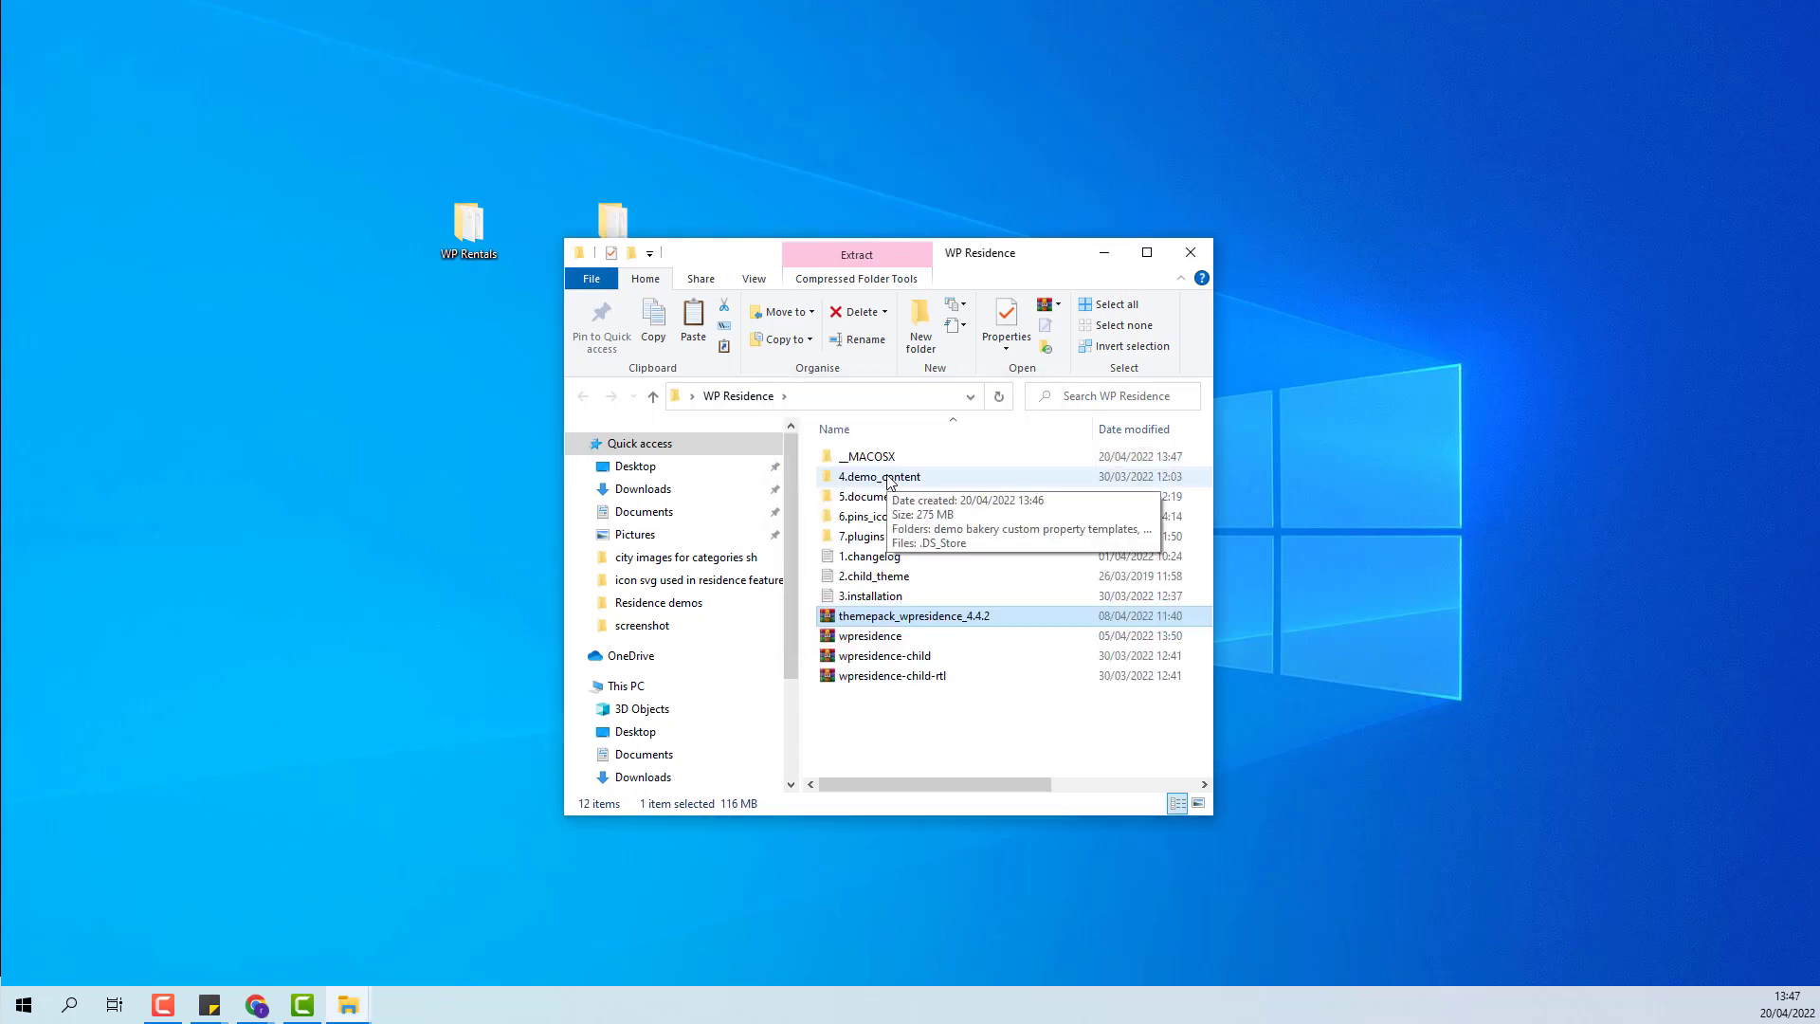
double_click(882, 477)
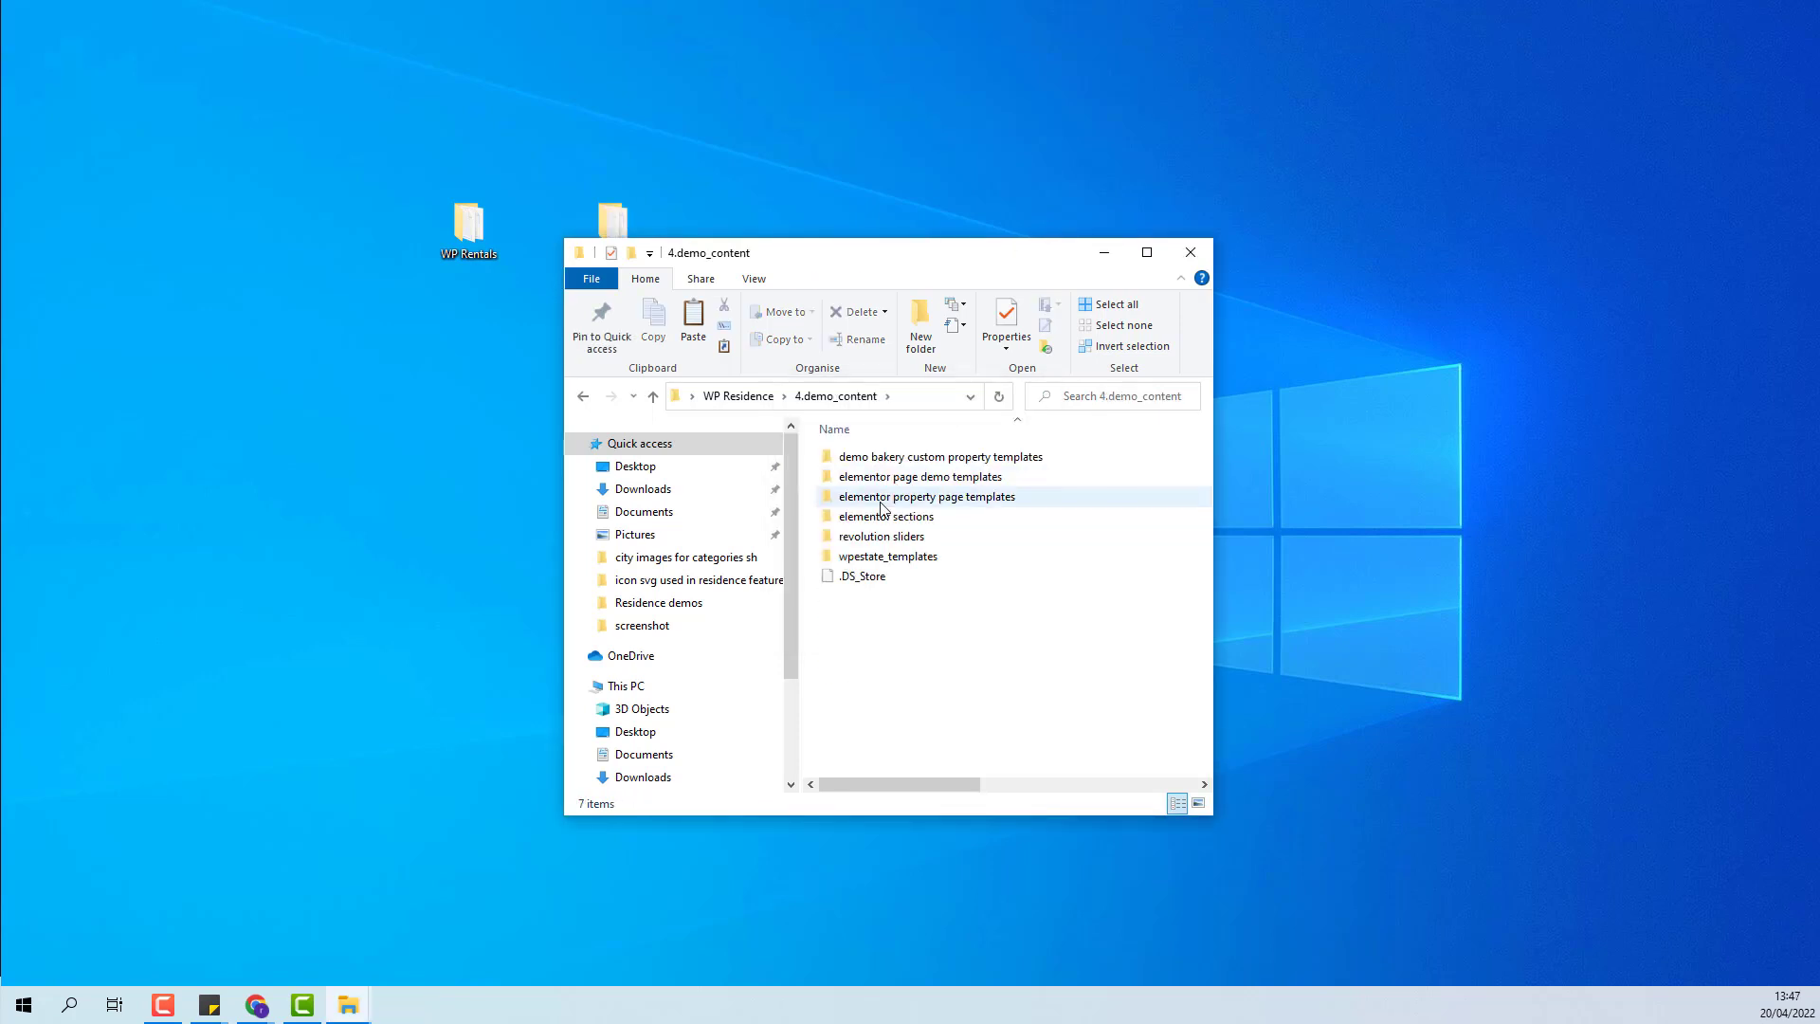
double_click(972, 503)
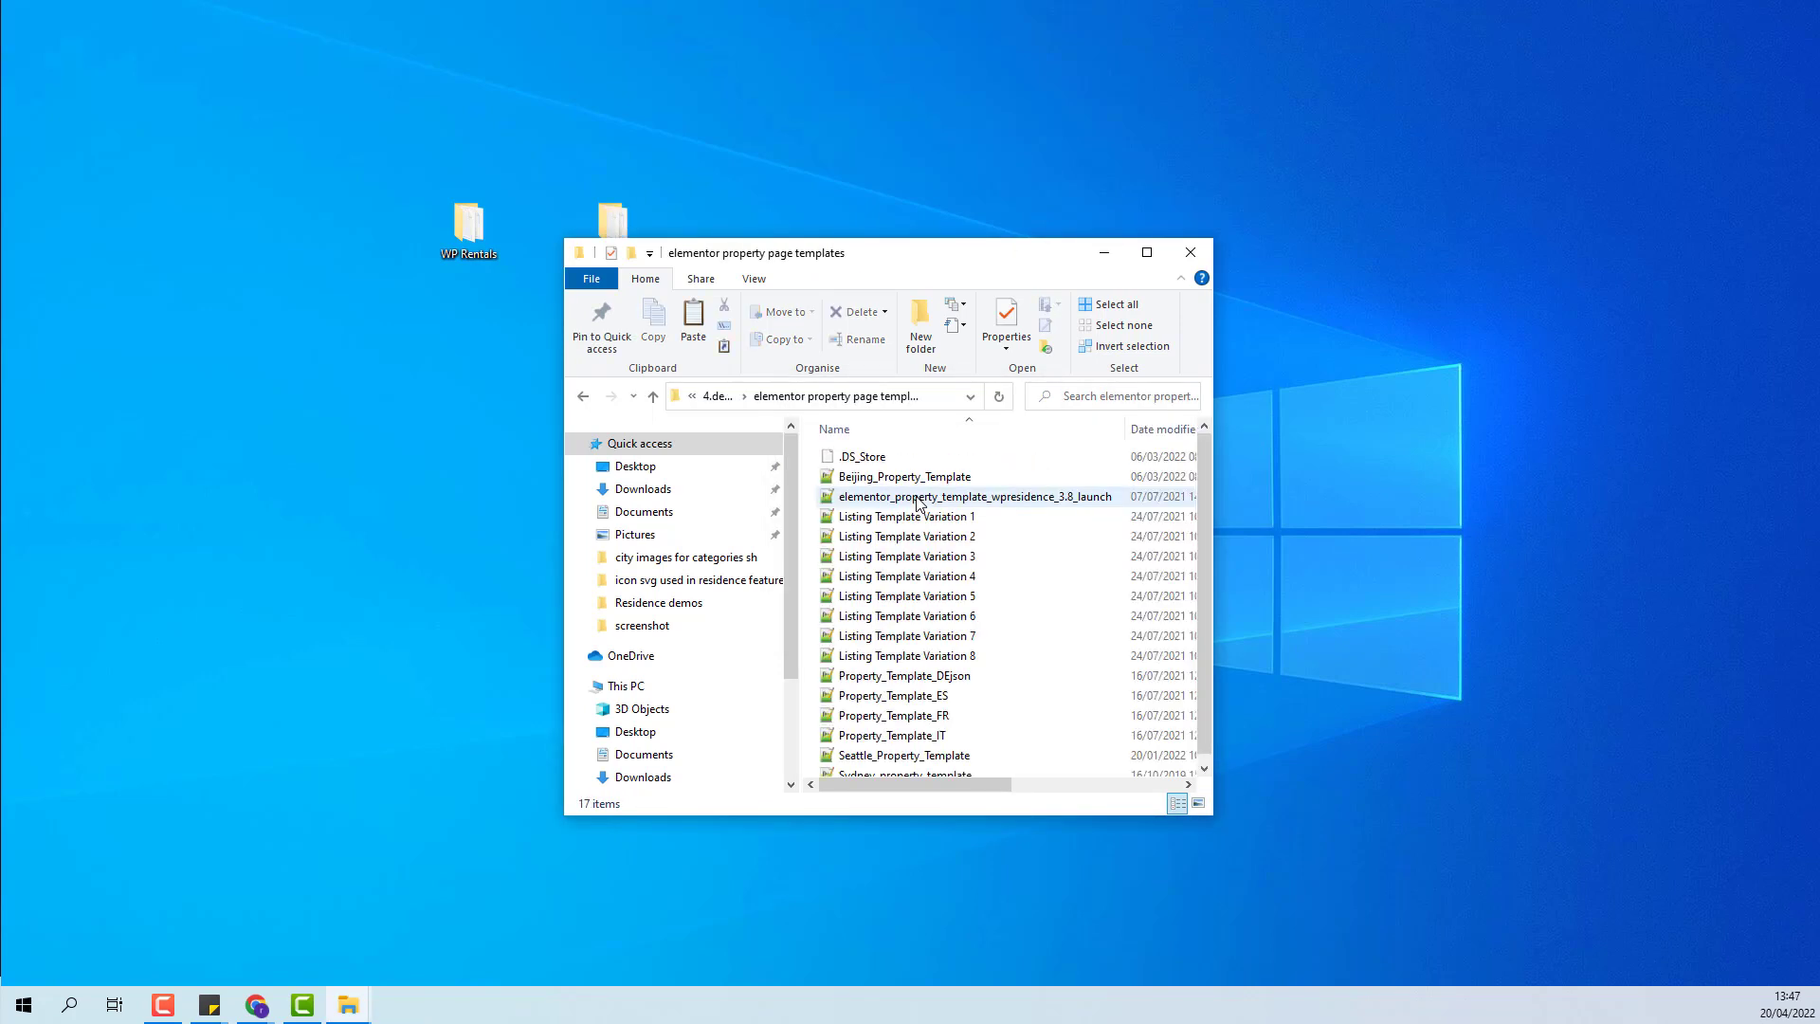
click(1143, 254)
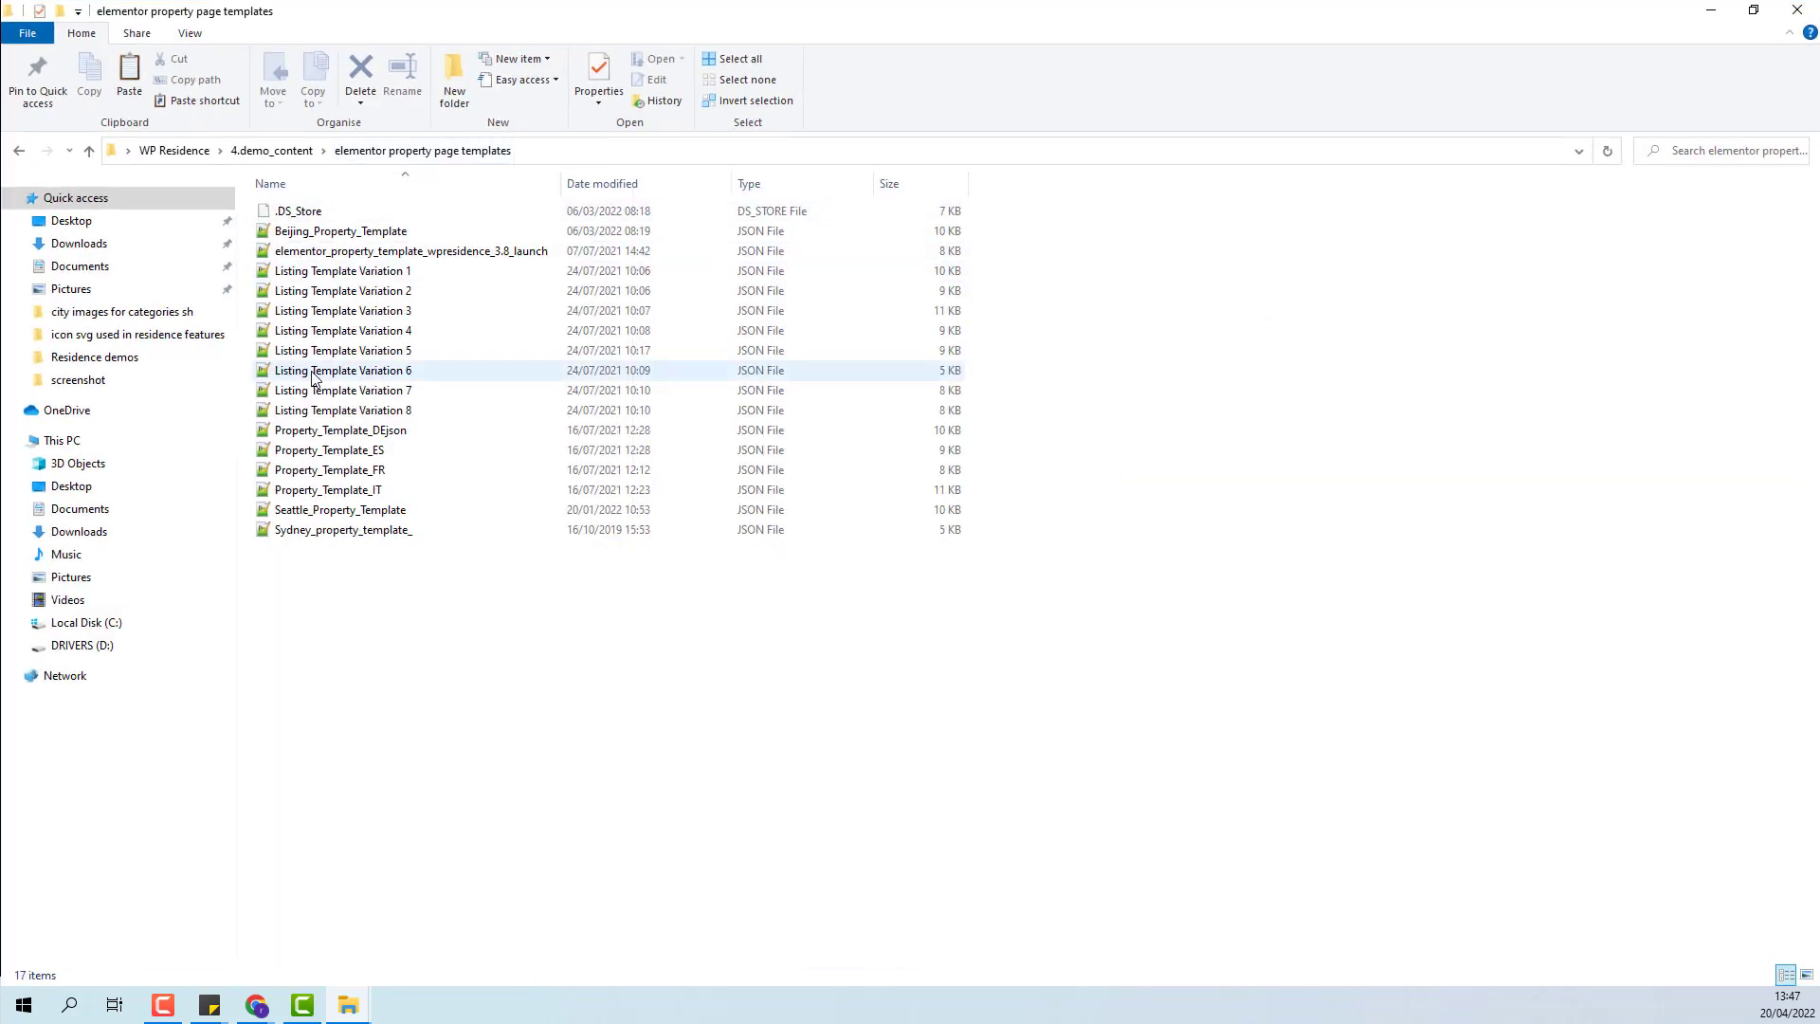
key(alt+Tab)
Step: In a new dashboard tab, go to Elementor Saved Templates and show the import form
right_click(76, 84)
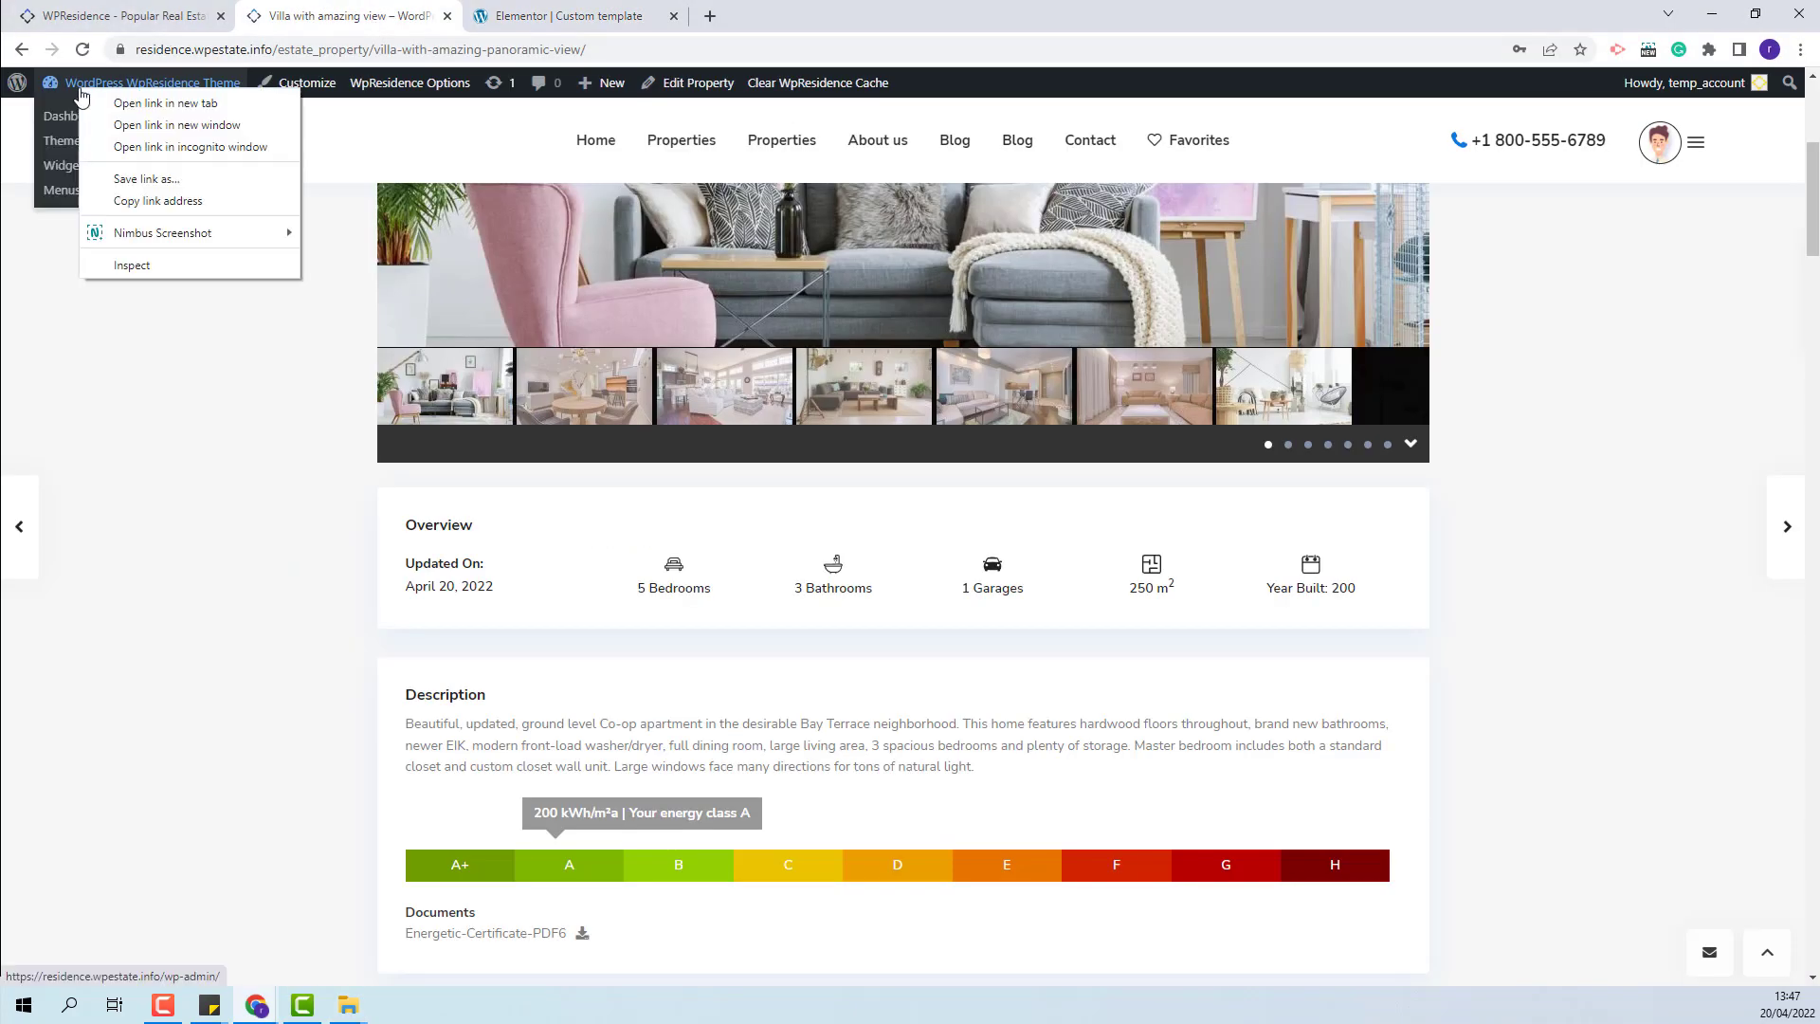
click(123, 98)
click(753, 16)
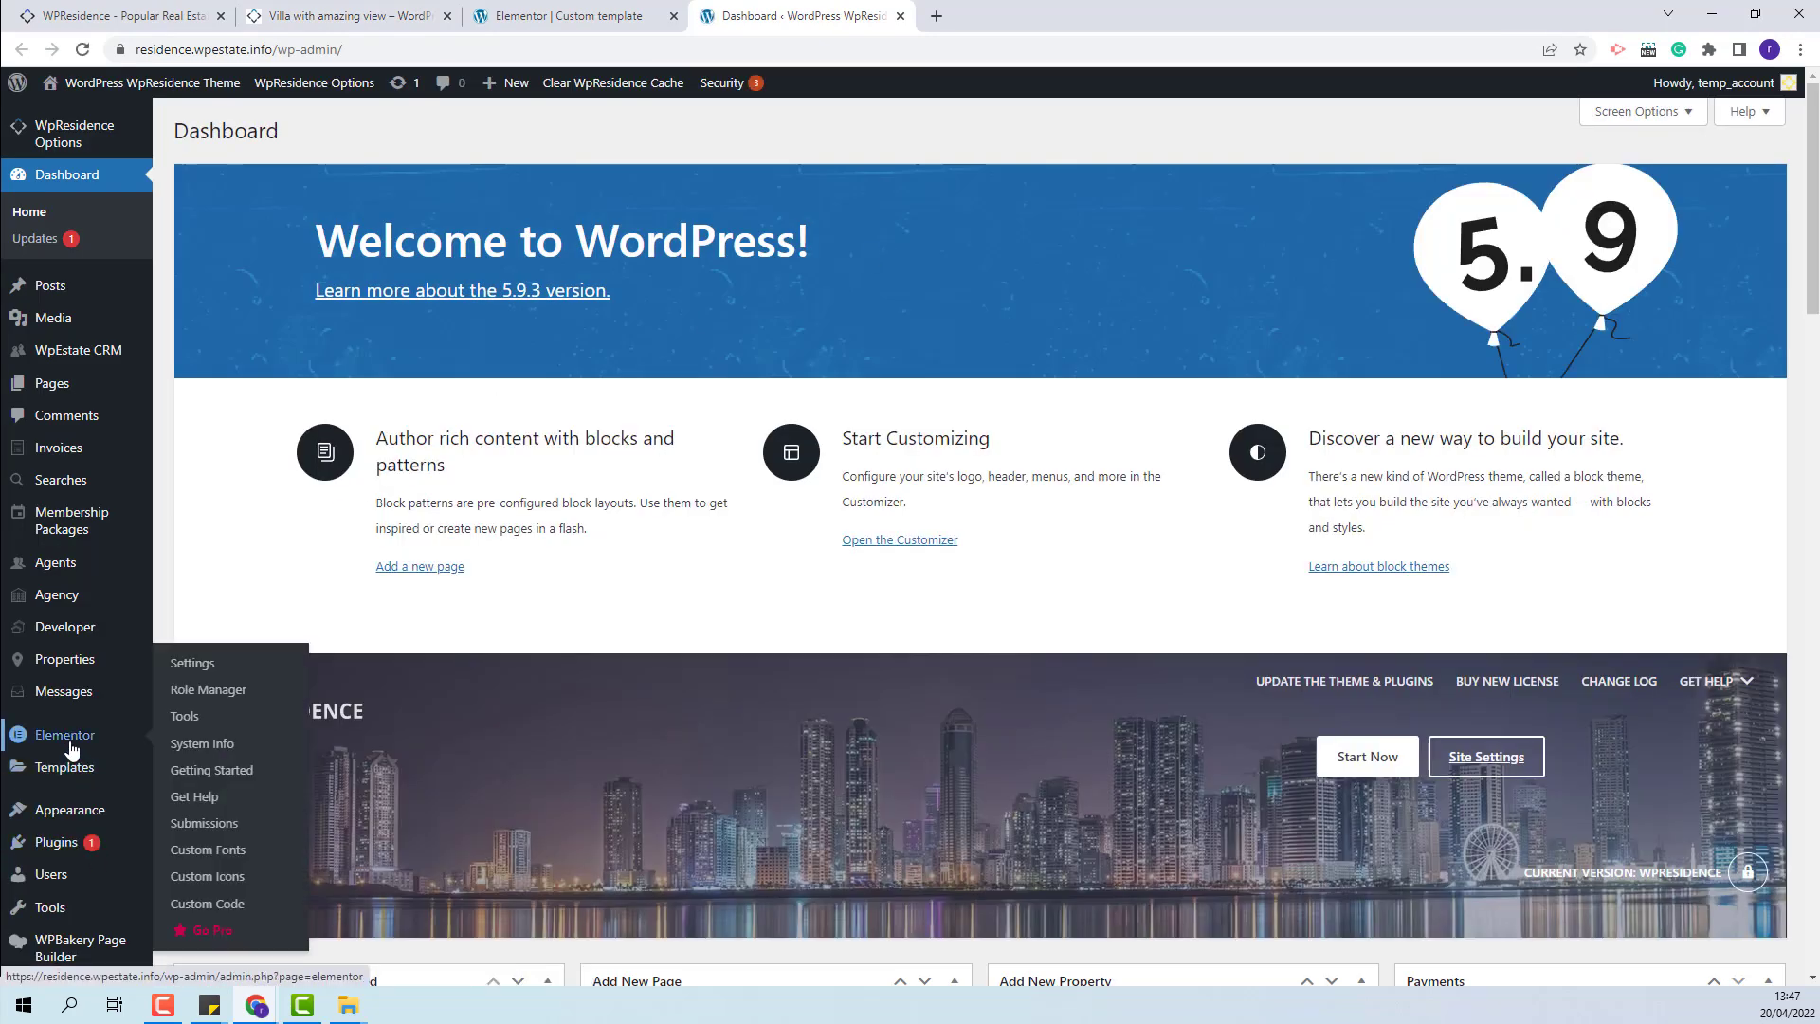
click(71, 775)
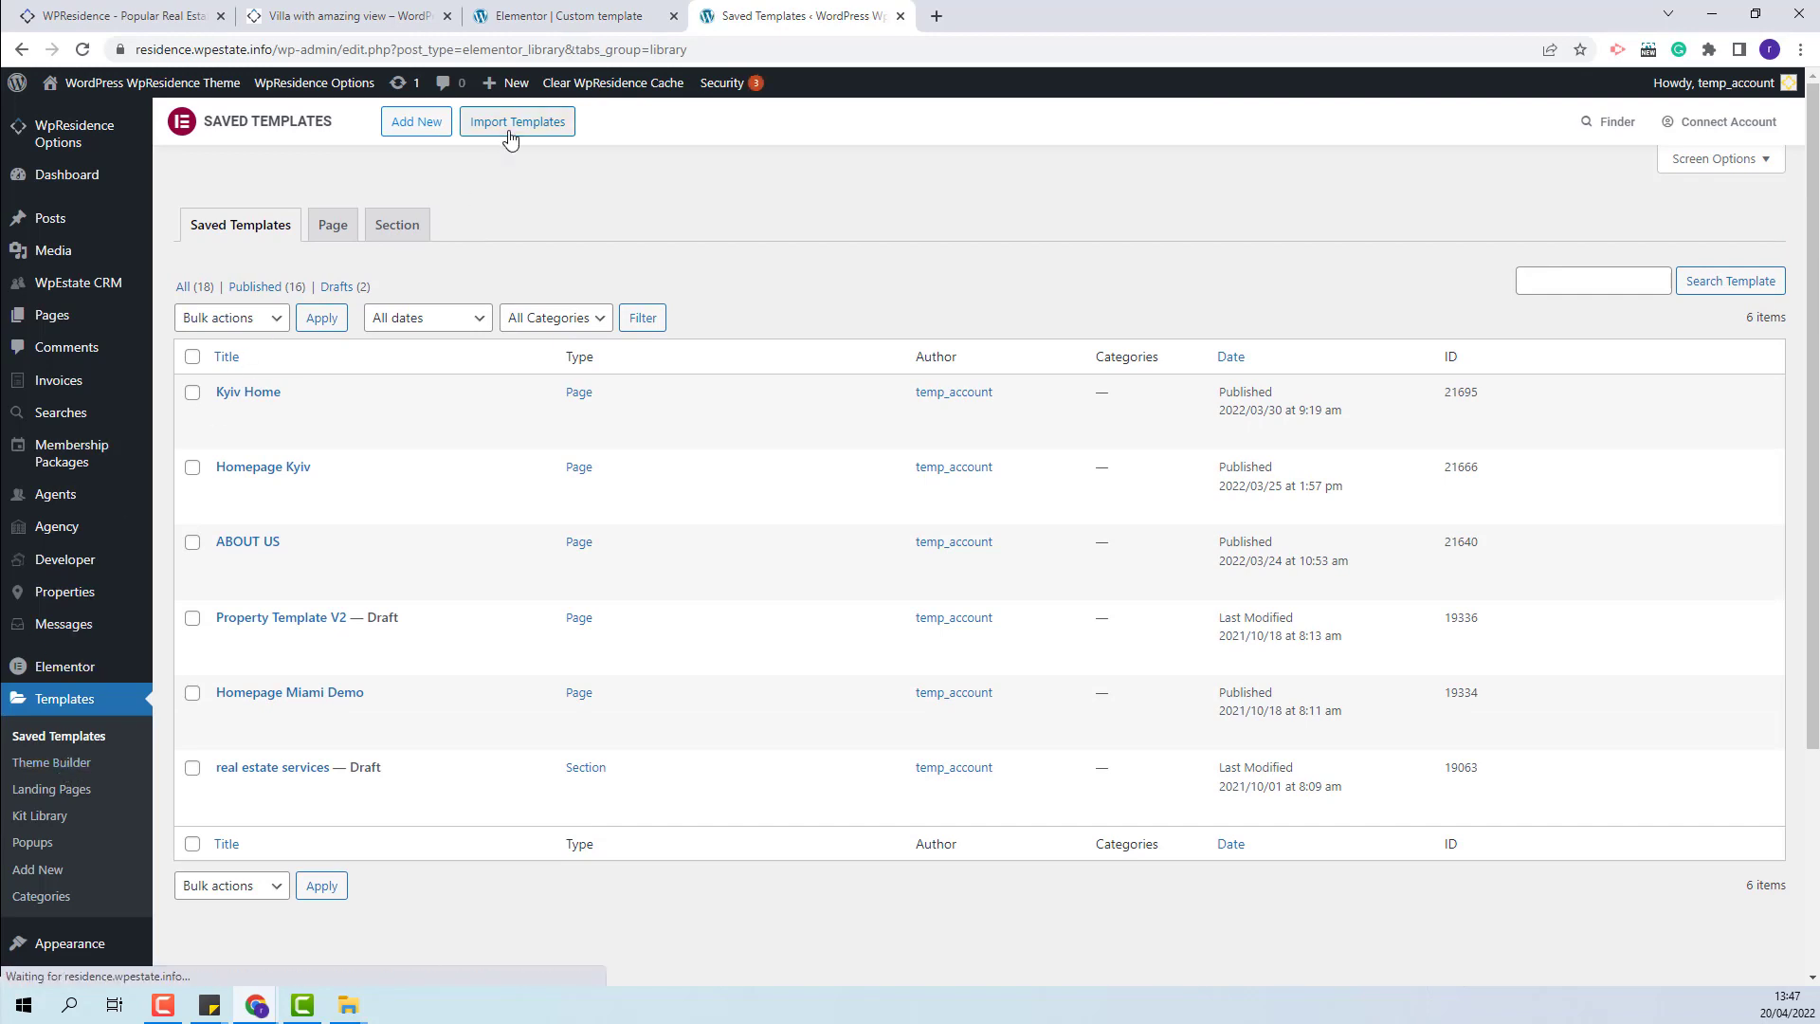
click(510, 139)
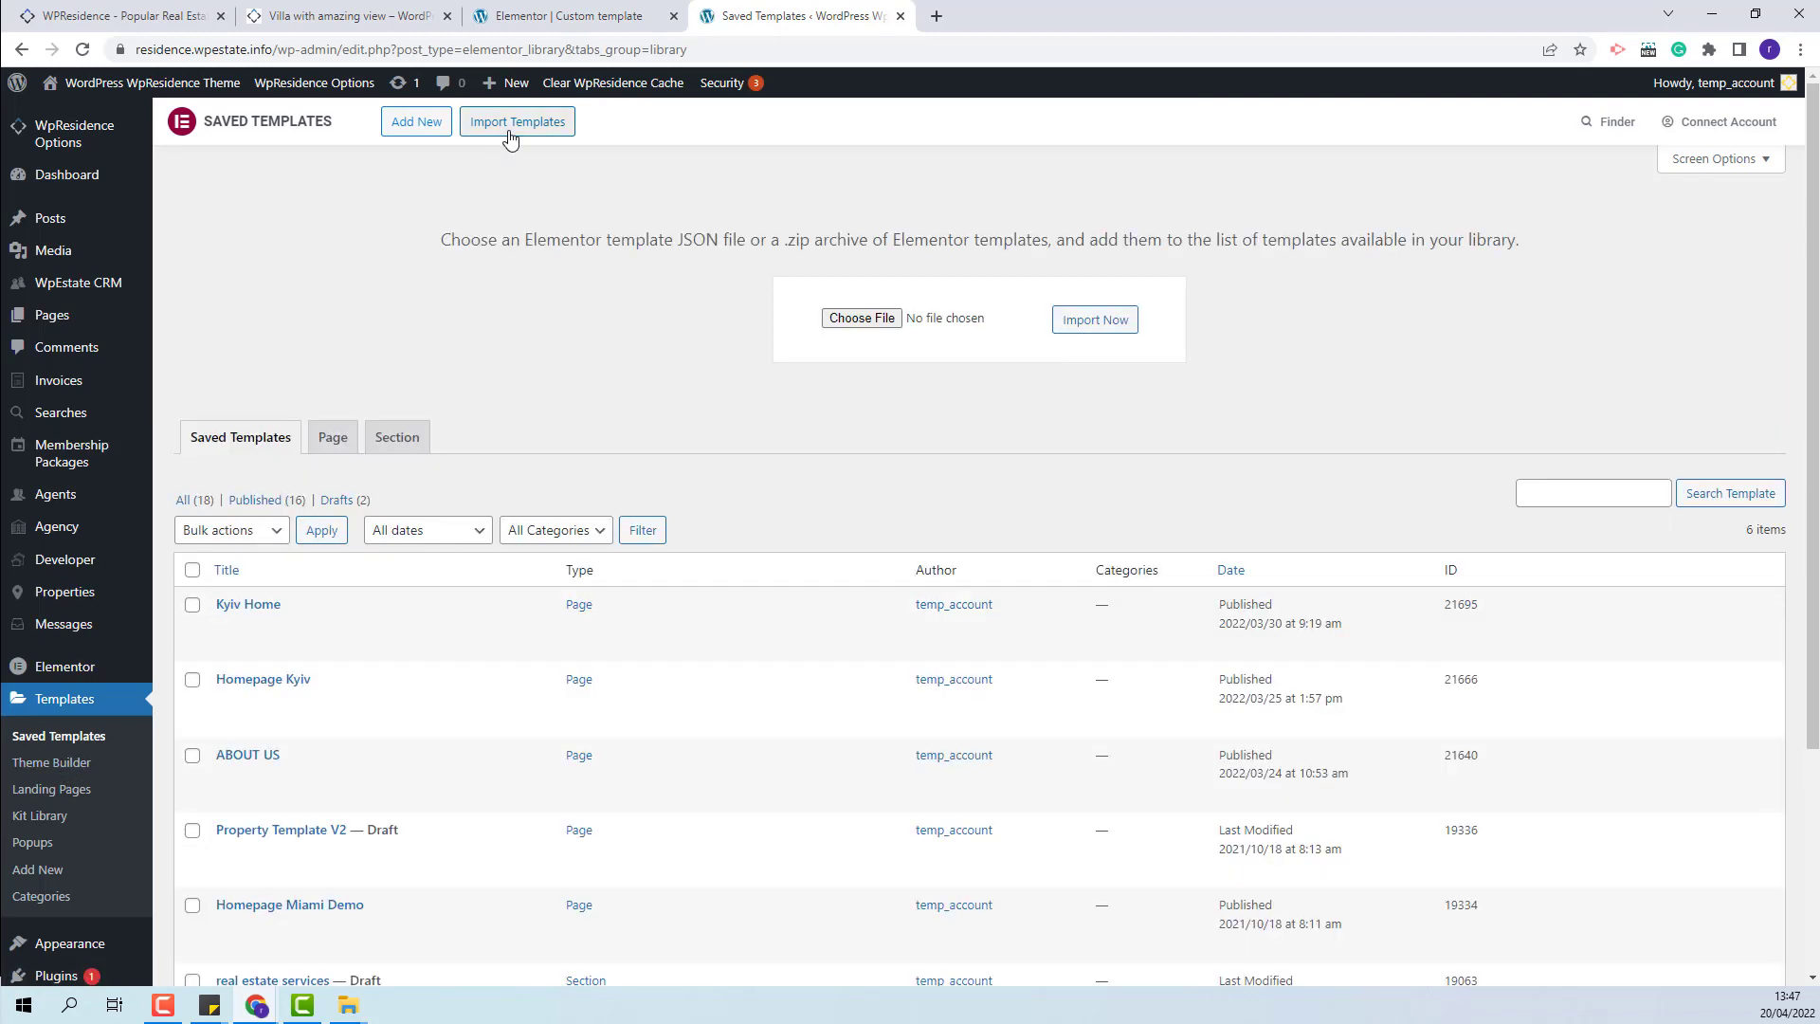
Step: Import Listing Template Variation 3.json, enabling unfiltered uploads, as Property Template V3
click(886, 320)
double_click(236, 158)
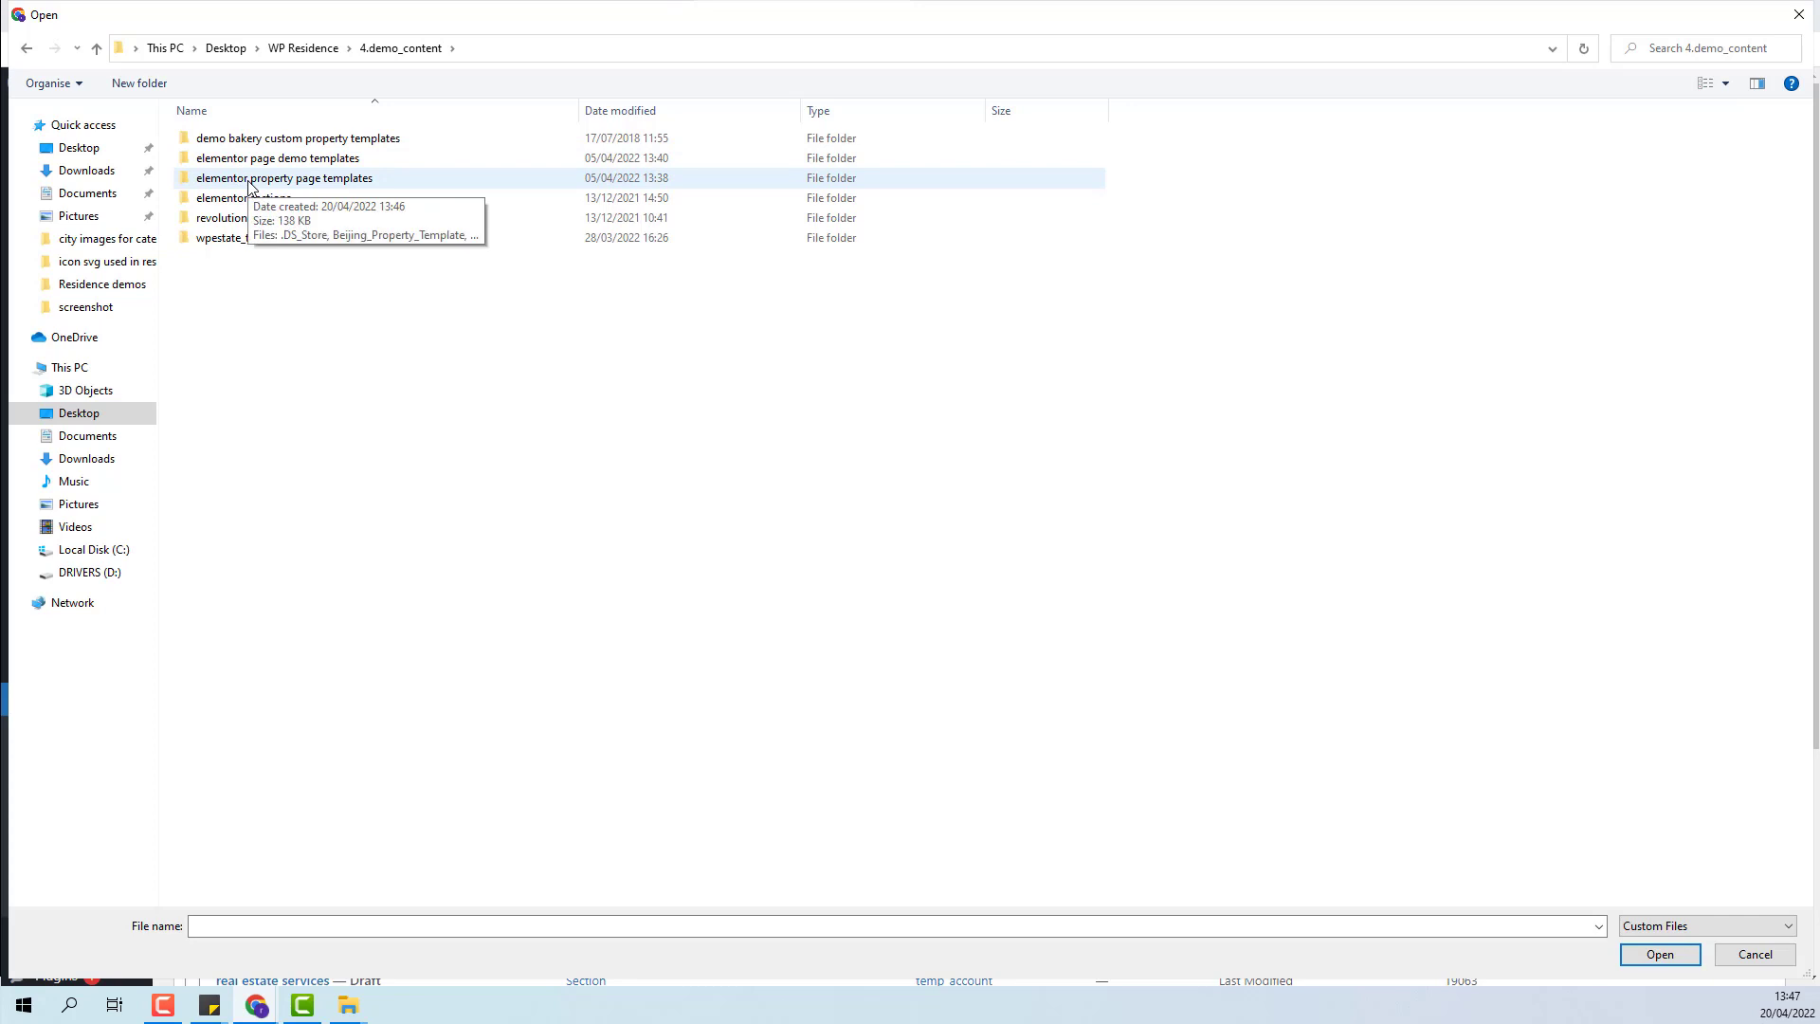
double_click(249, 181)
click(265, 219)
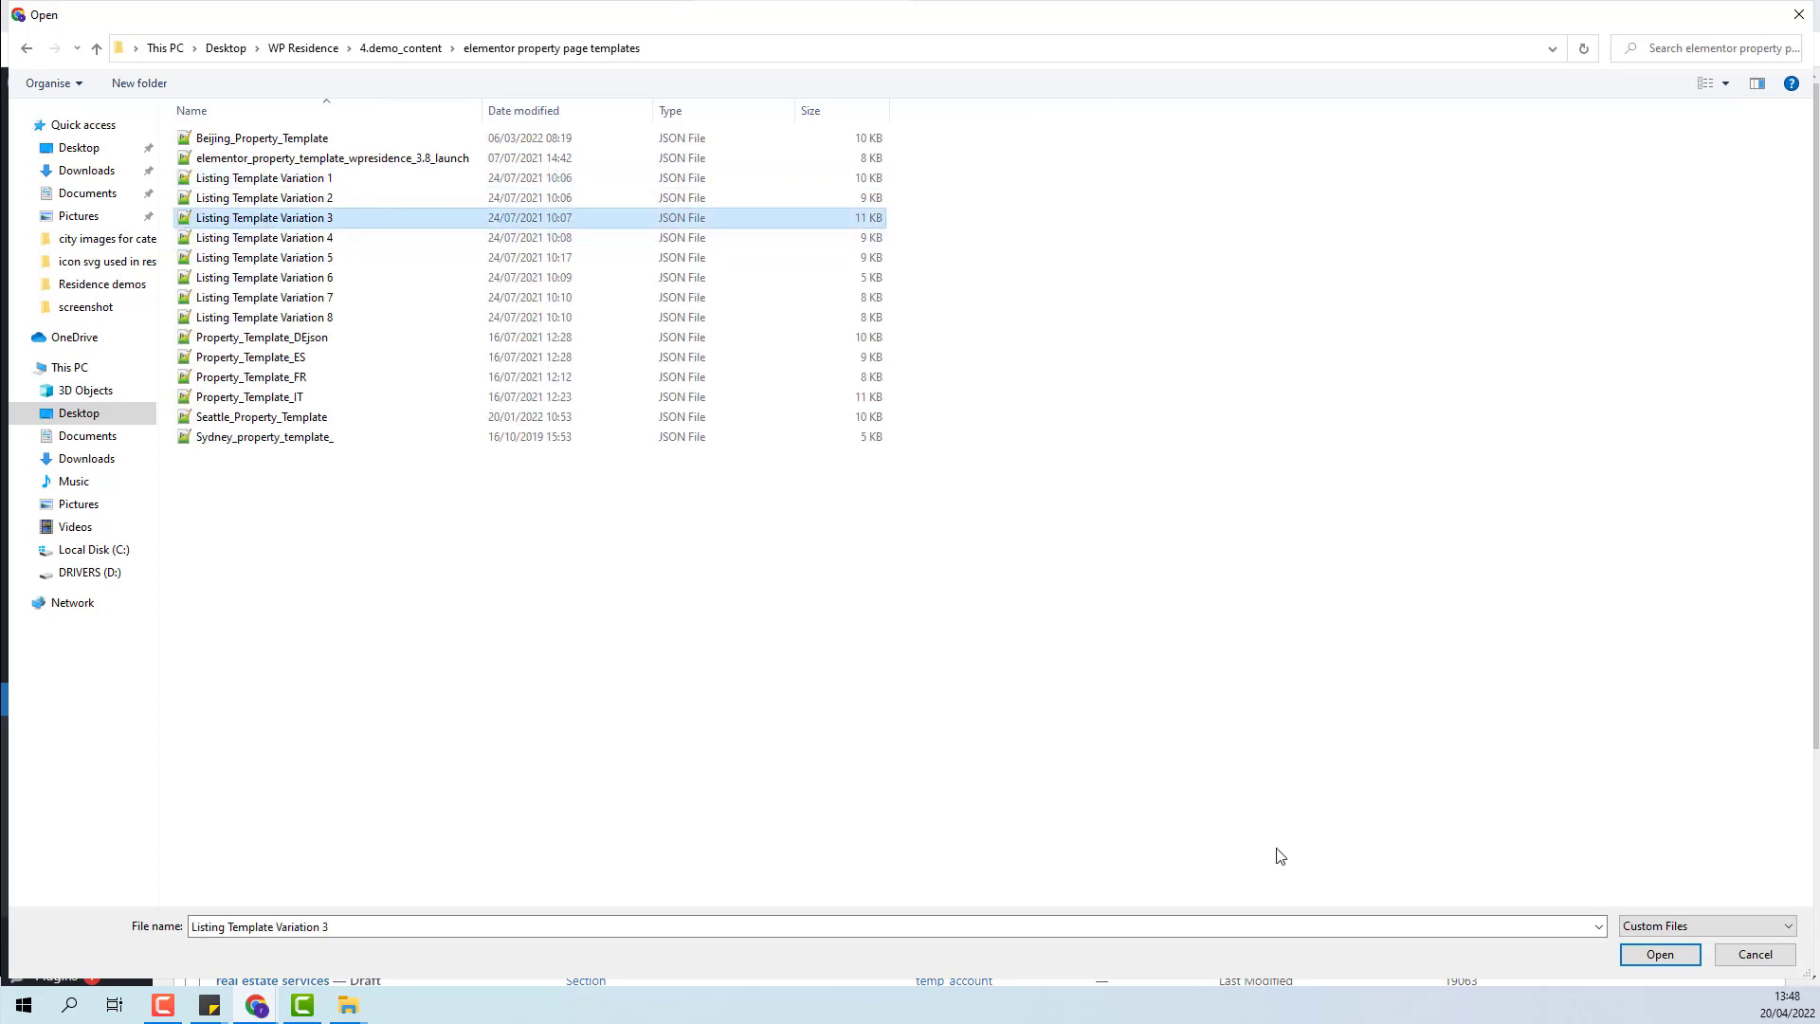
click(1673, 953)
click(1081, 327)
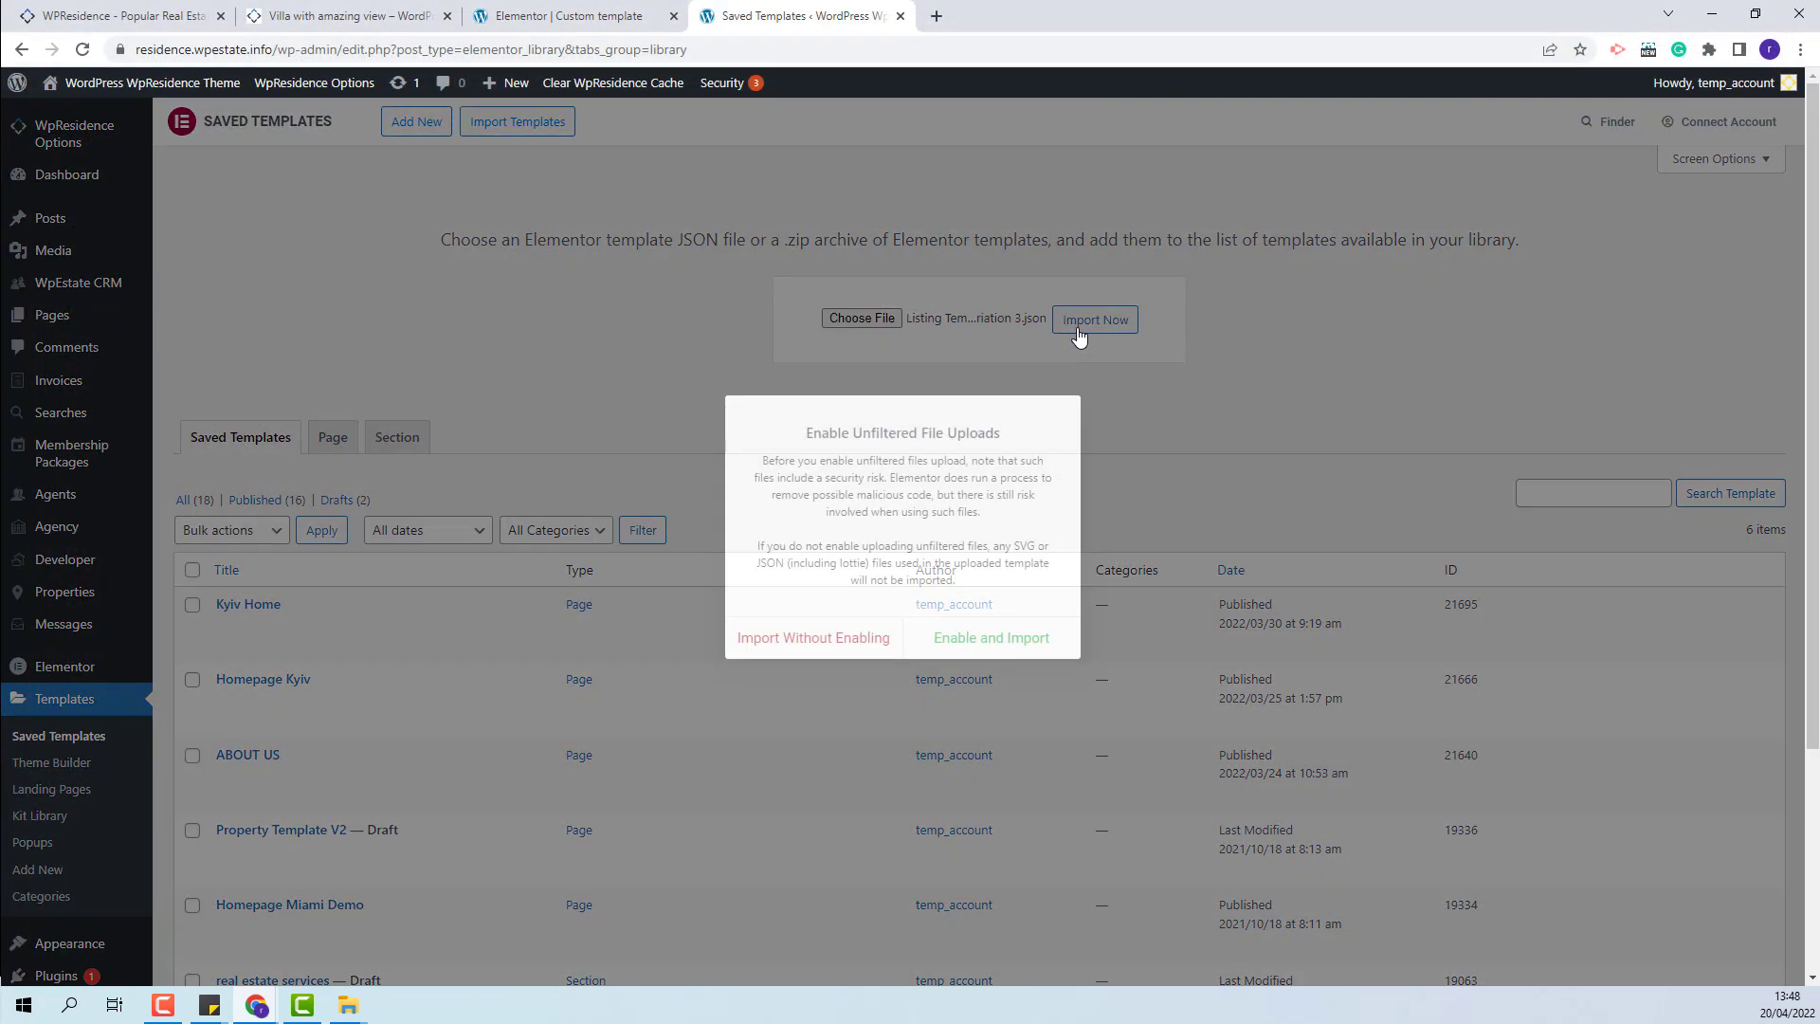
click(1031, 652)
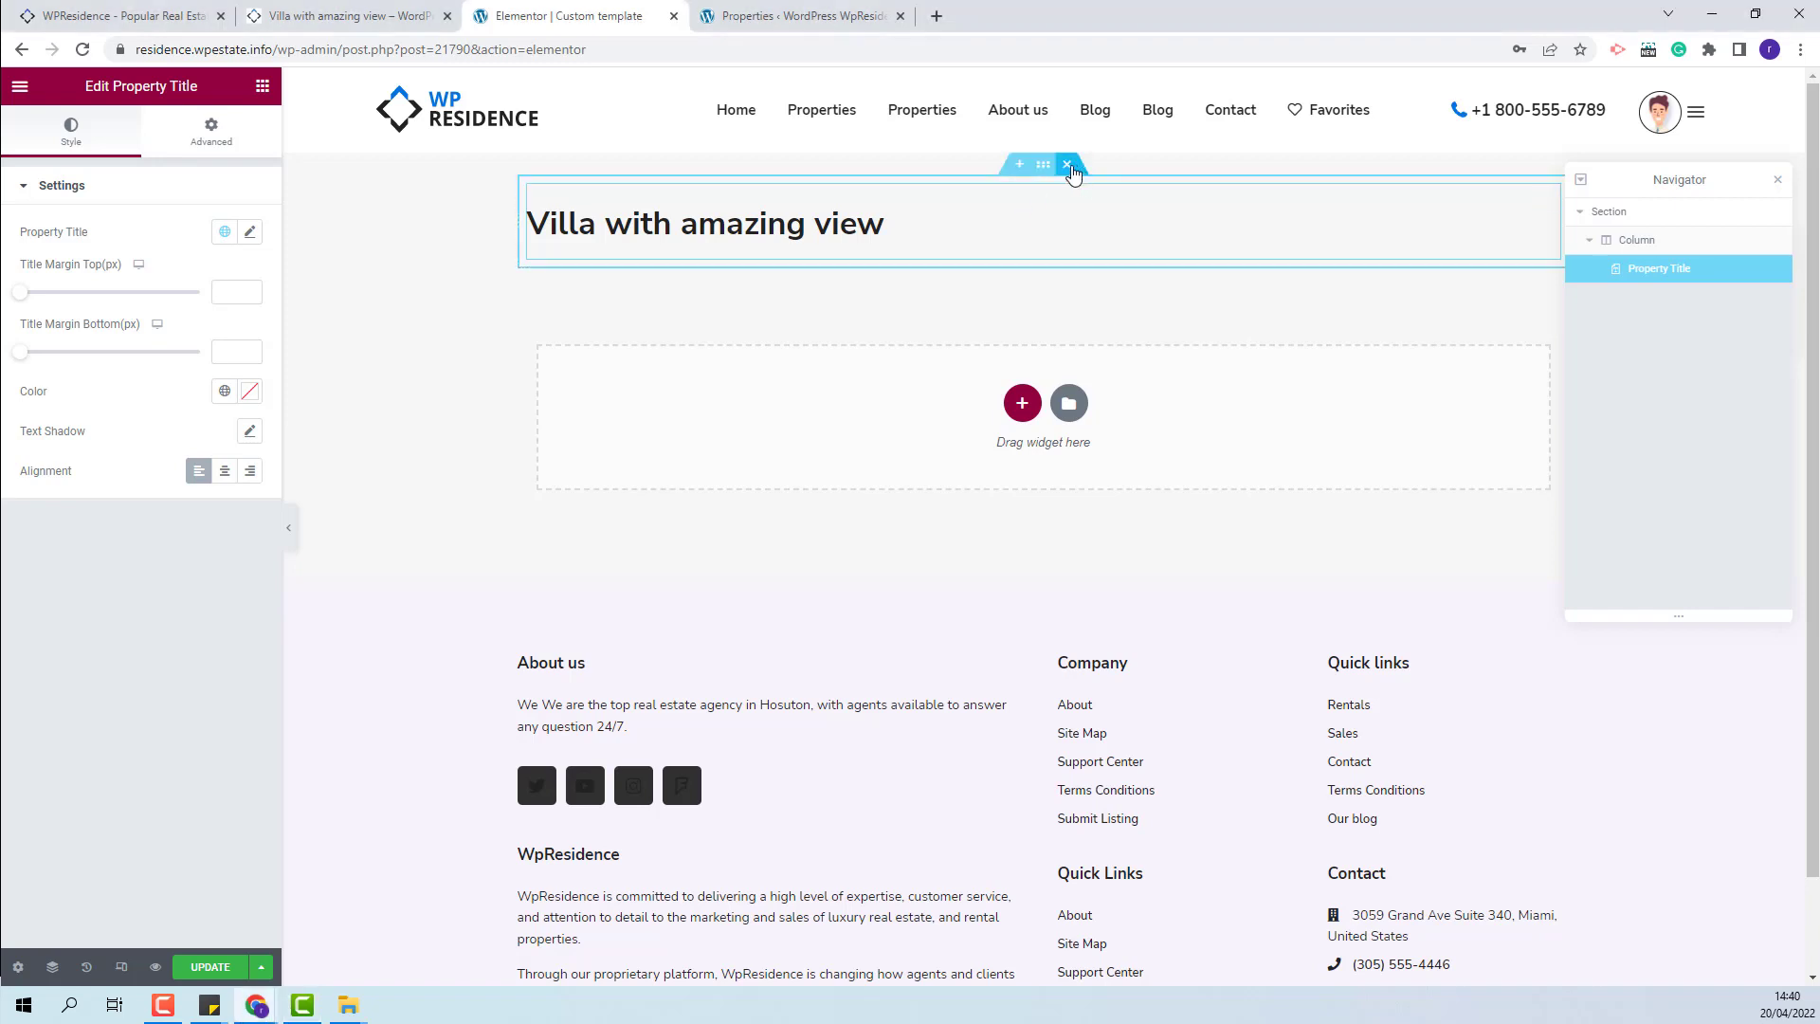
Step: Delete the Property Title section and show My Templates in the Elementor library
click(1066, 164)
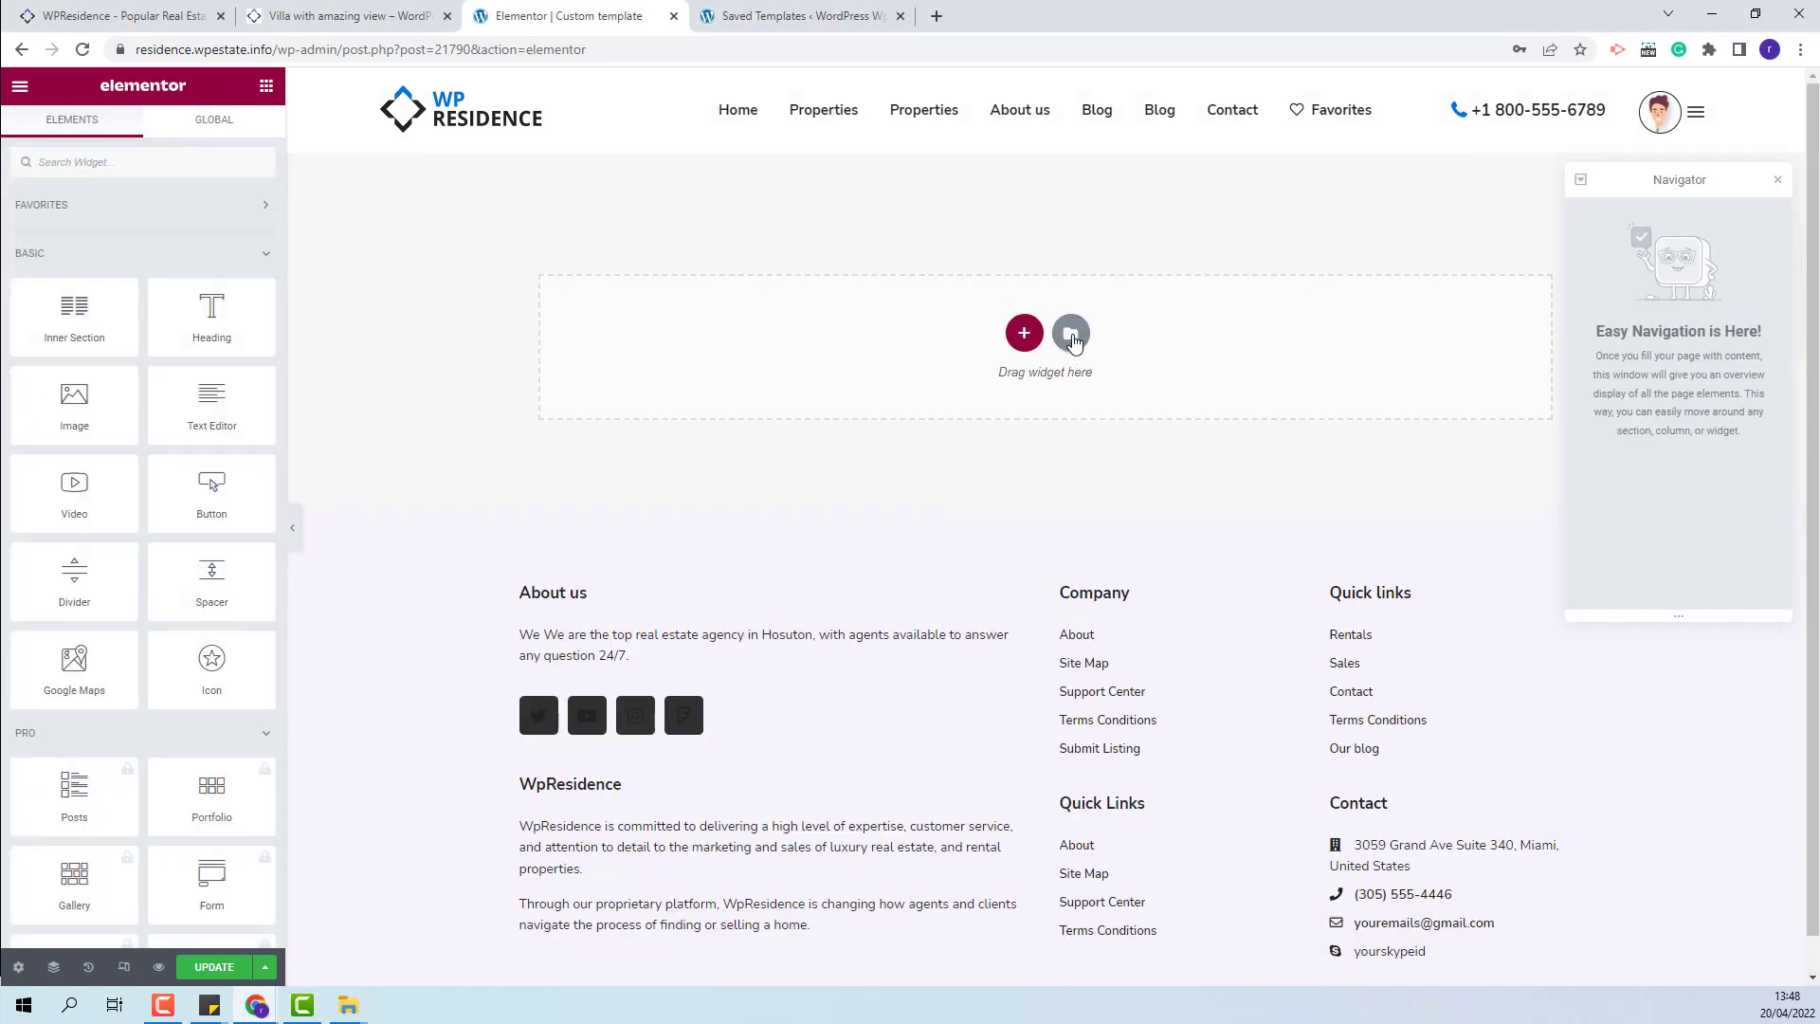
click(1072, 339)
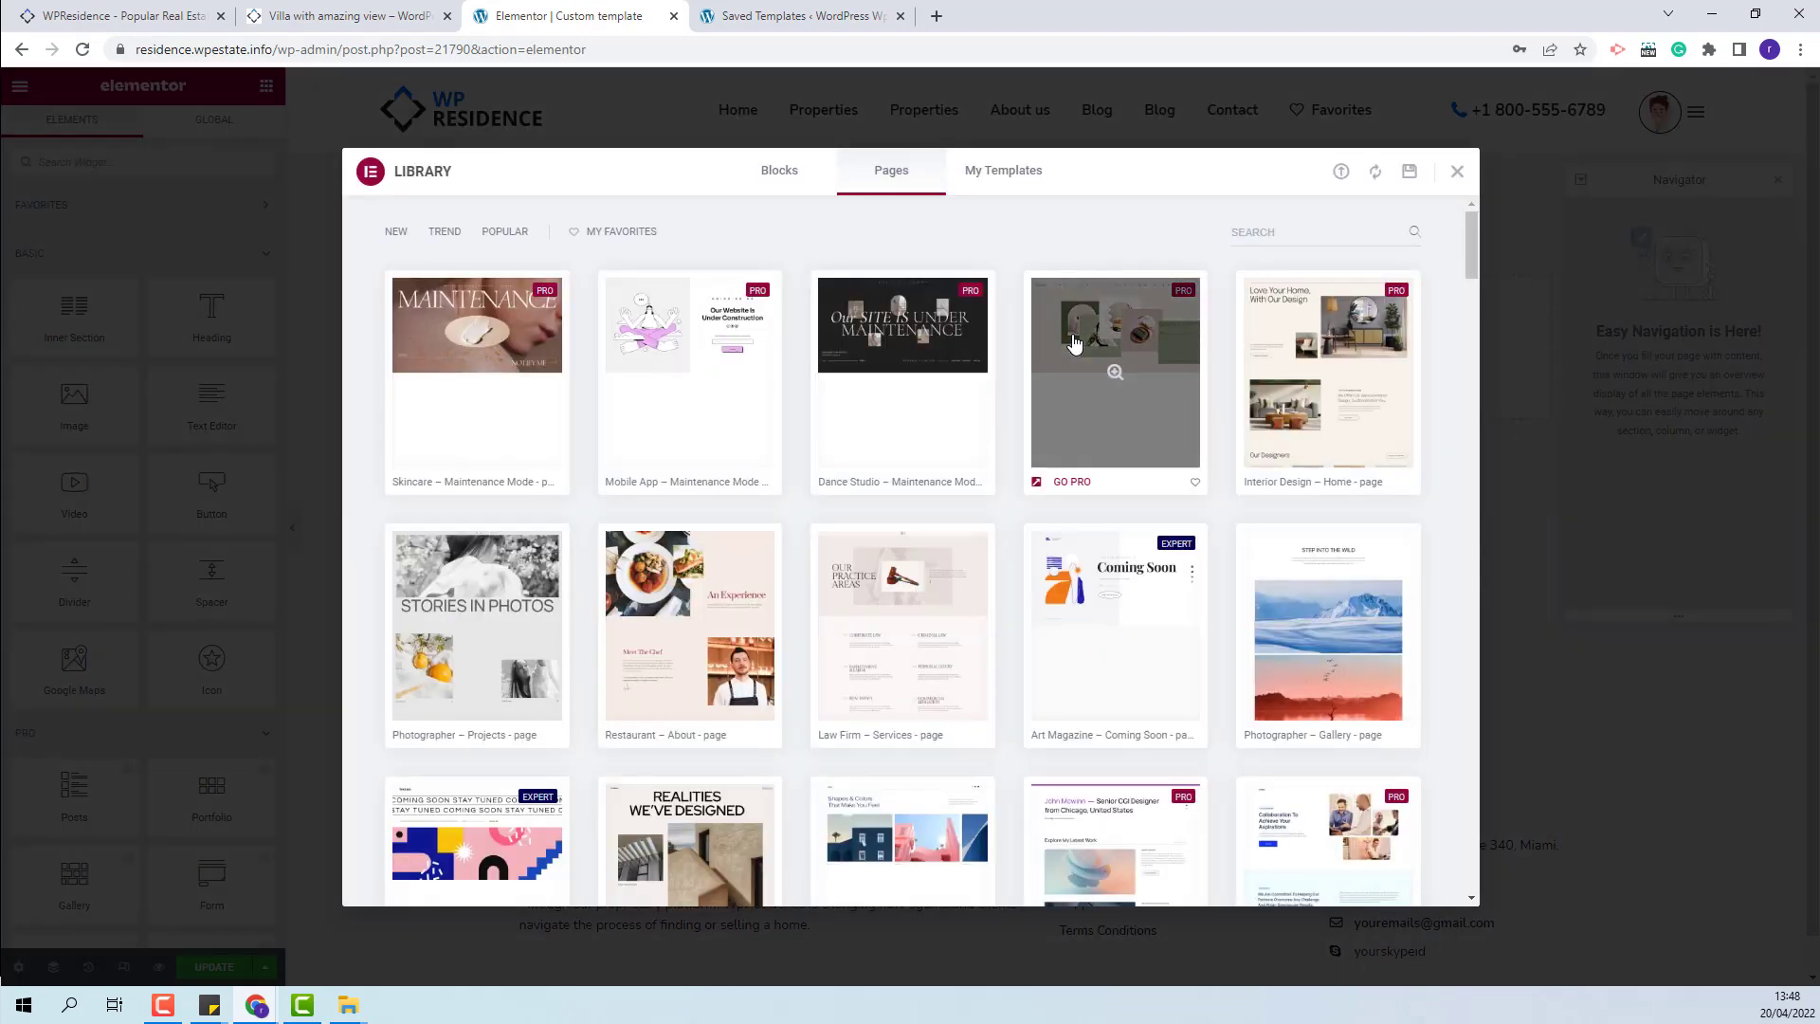
click(1000, 178)
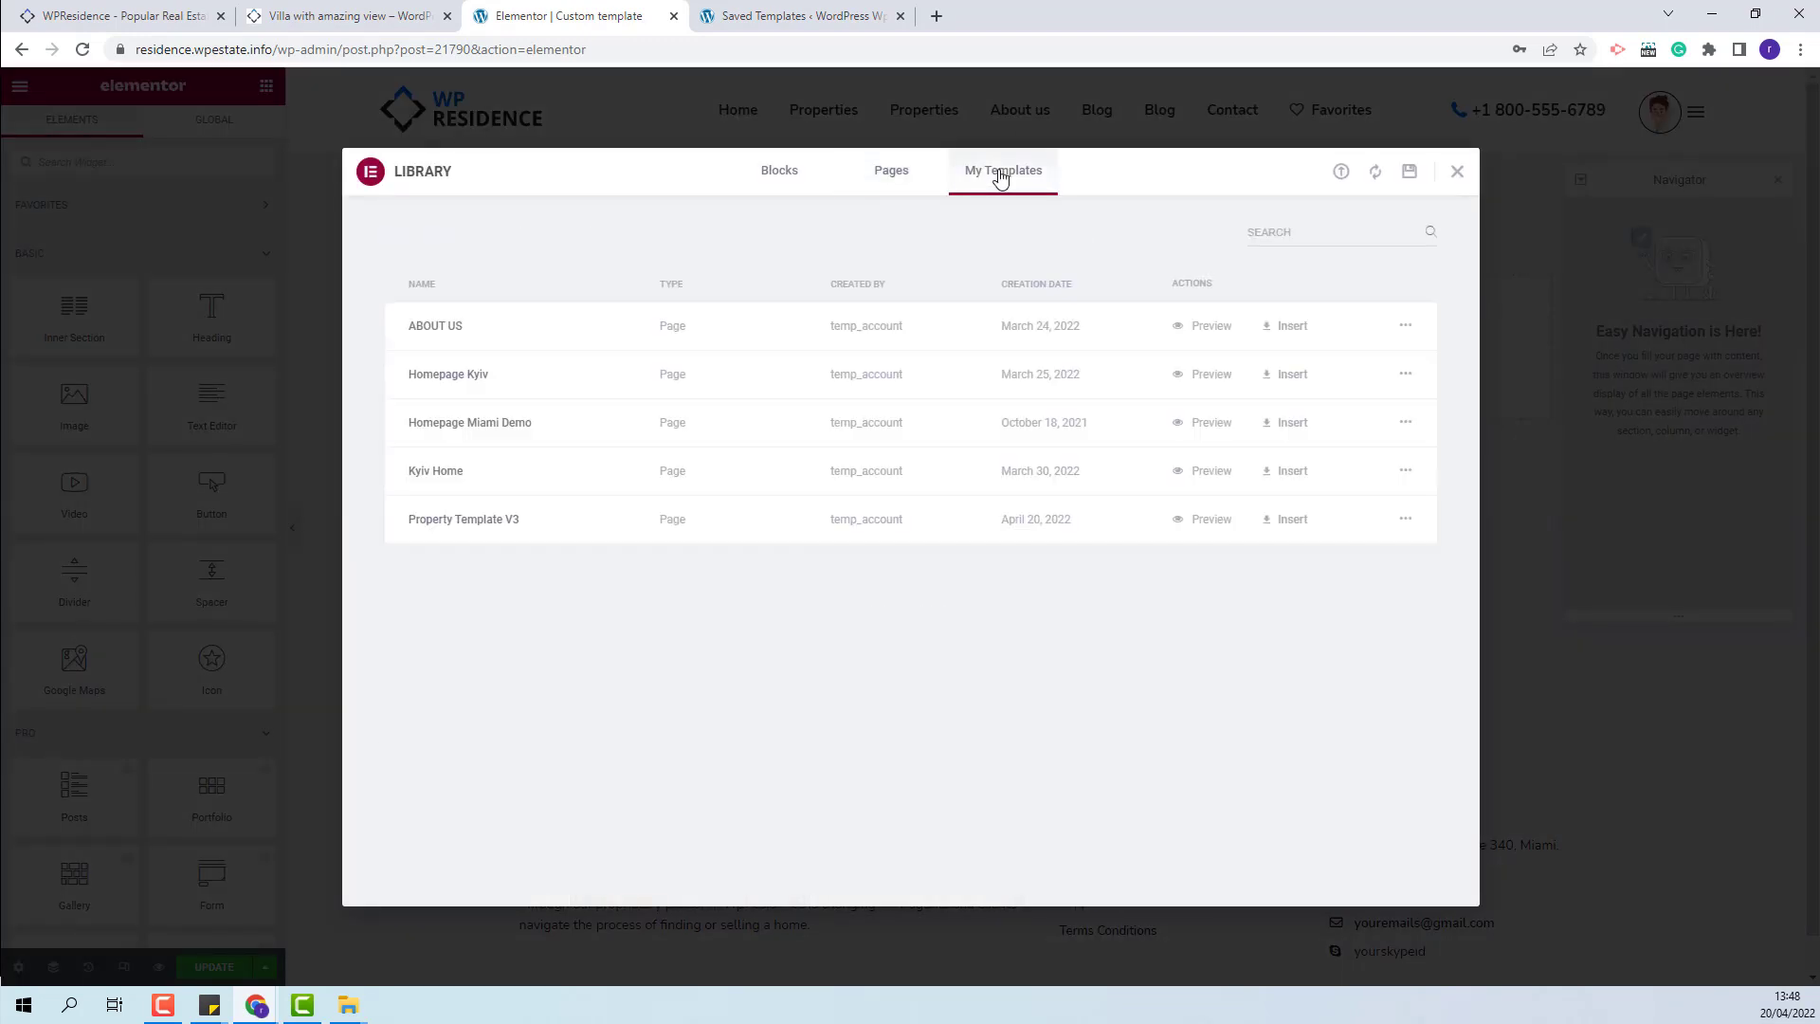
Step: Insert Property Template V3 and review its title, overview, gallery, description and map sections
click(1276, 530)
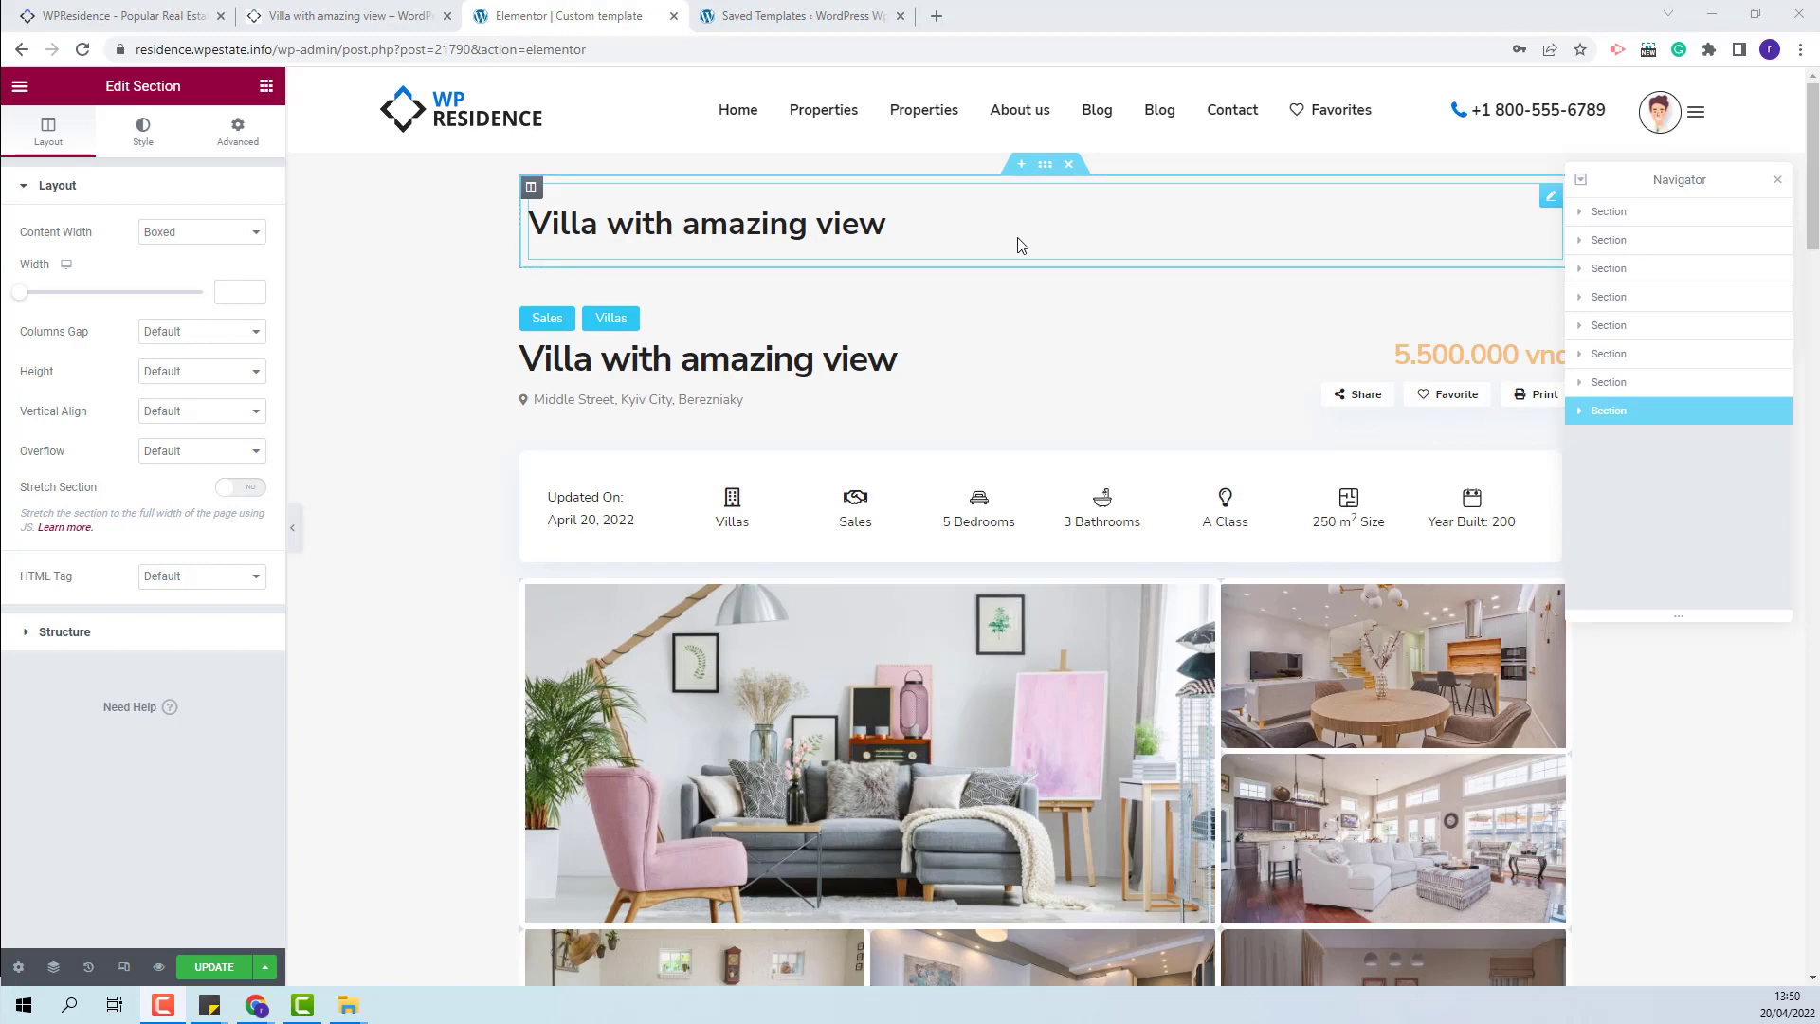
scroll(1011, 459, down, 10)
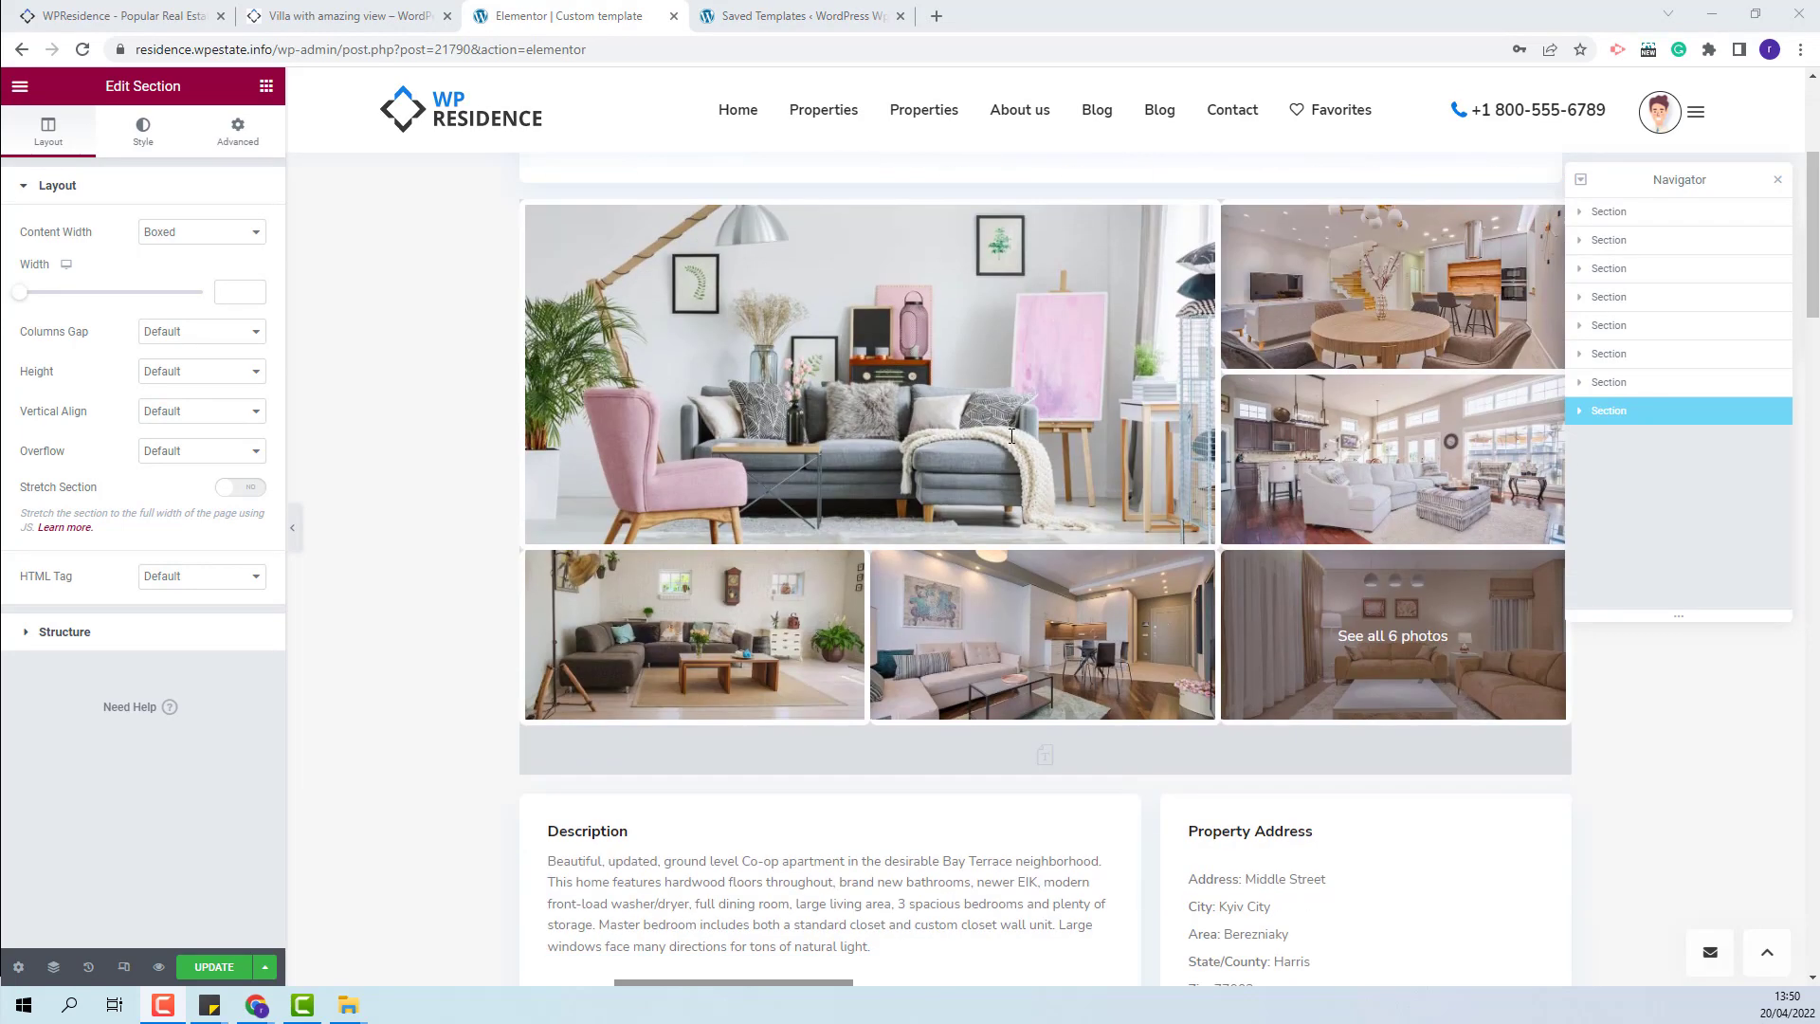
scroll(992, 484, down, 15)
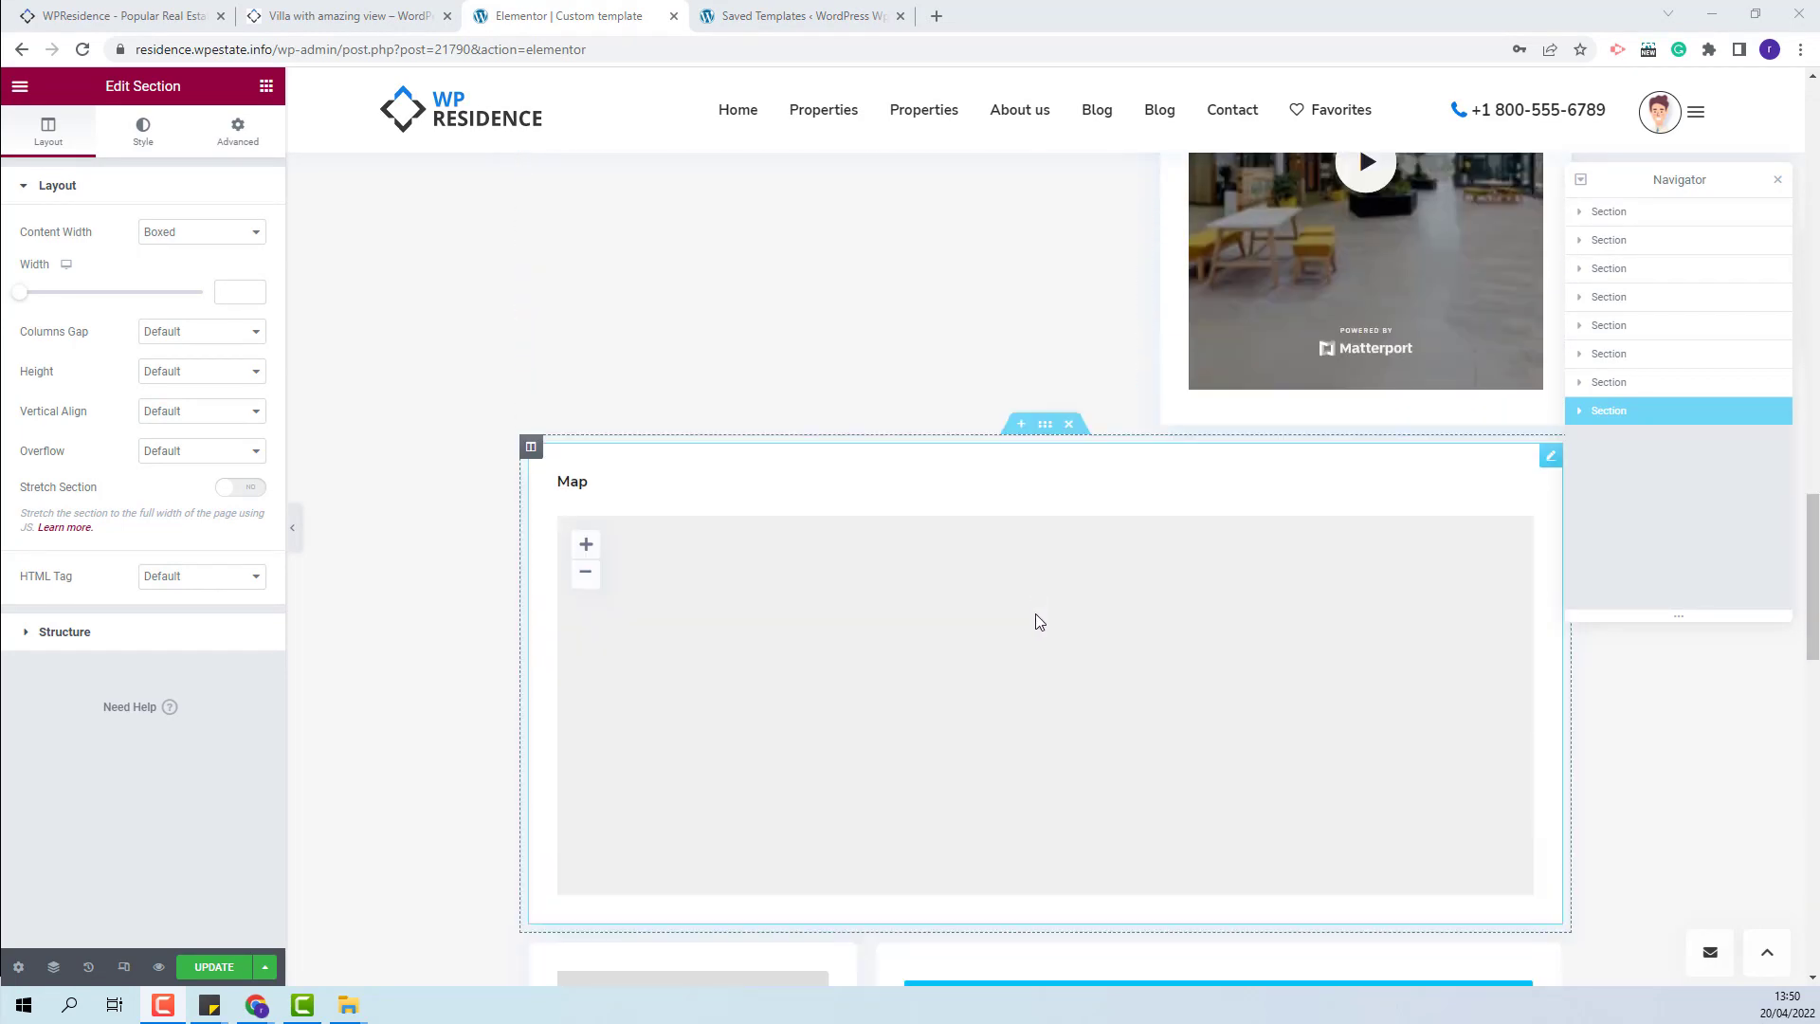
scroll(1037, 622, up, 7)
scroll(1062, 579, up, 10)
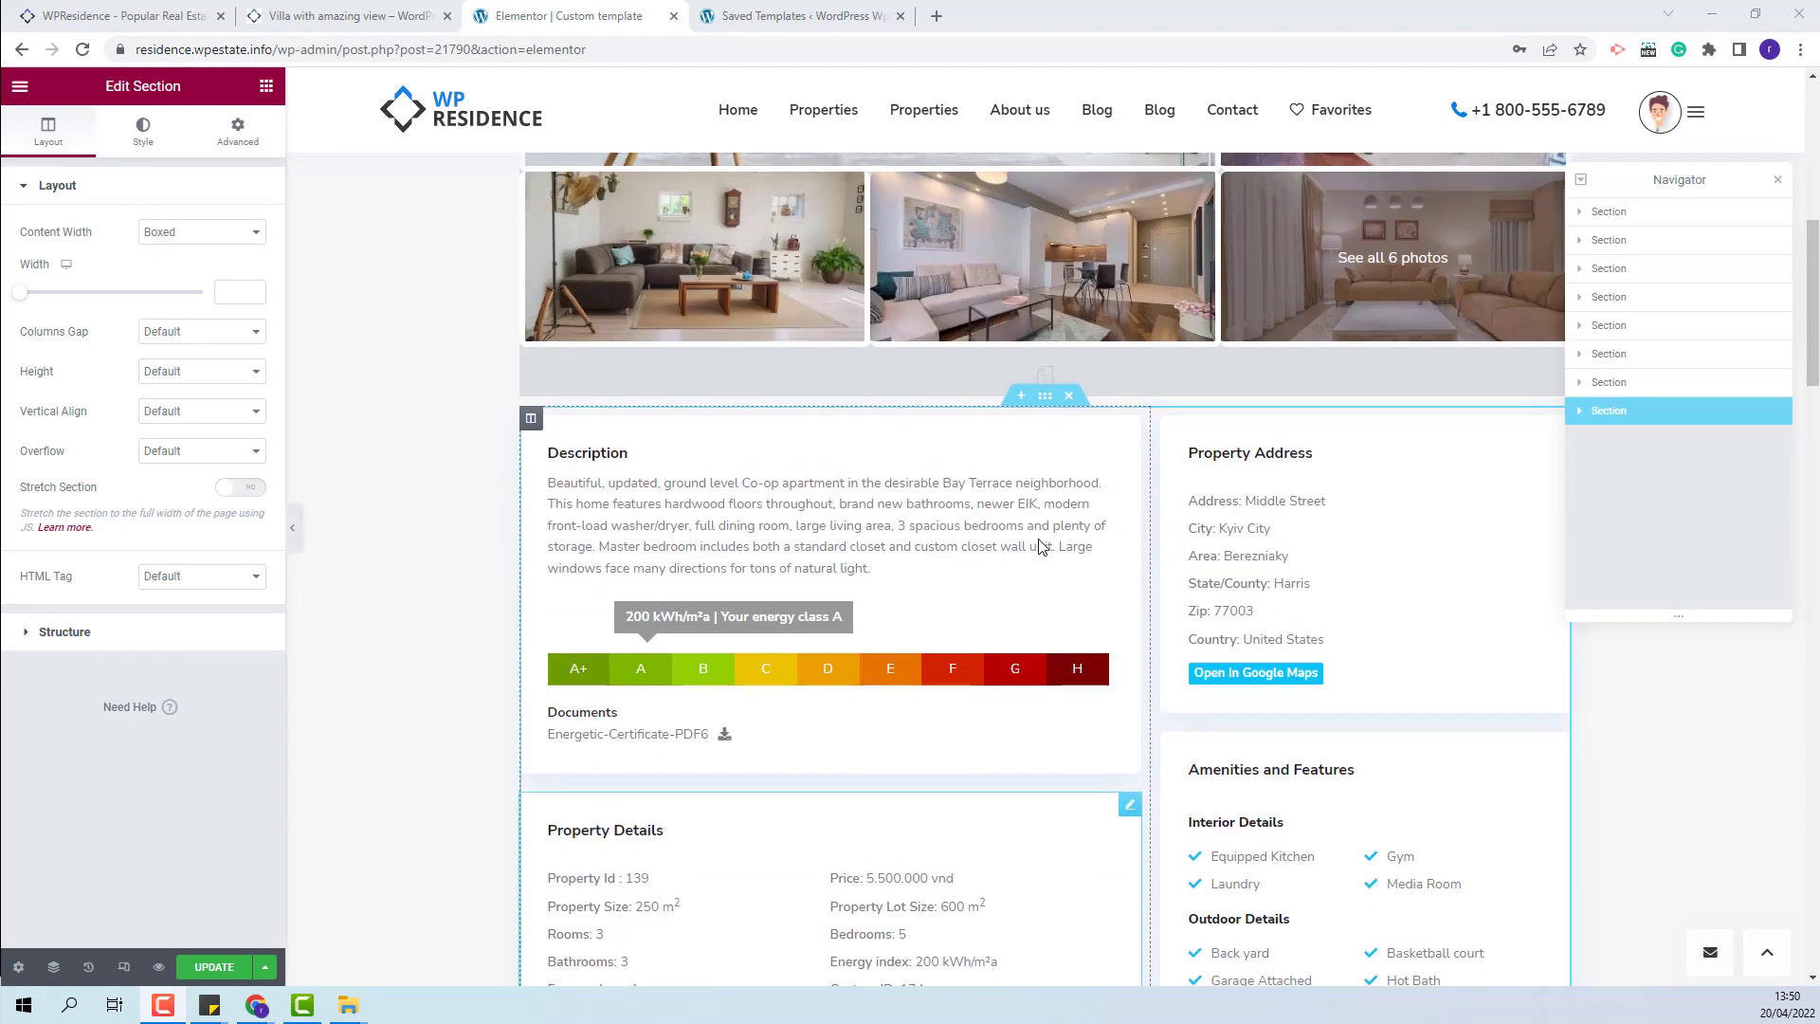
scroll(1040, 546, up, 4)
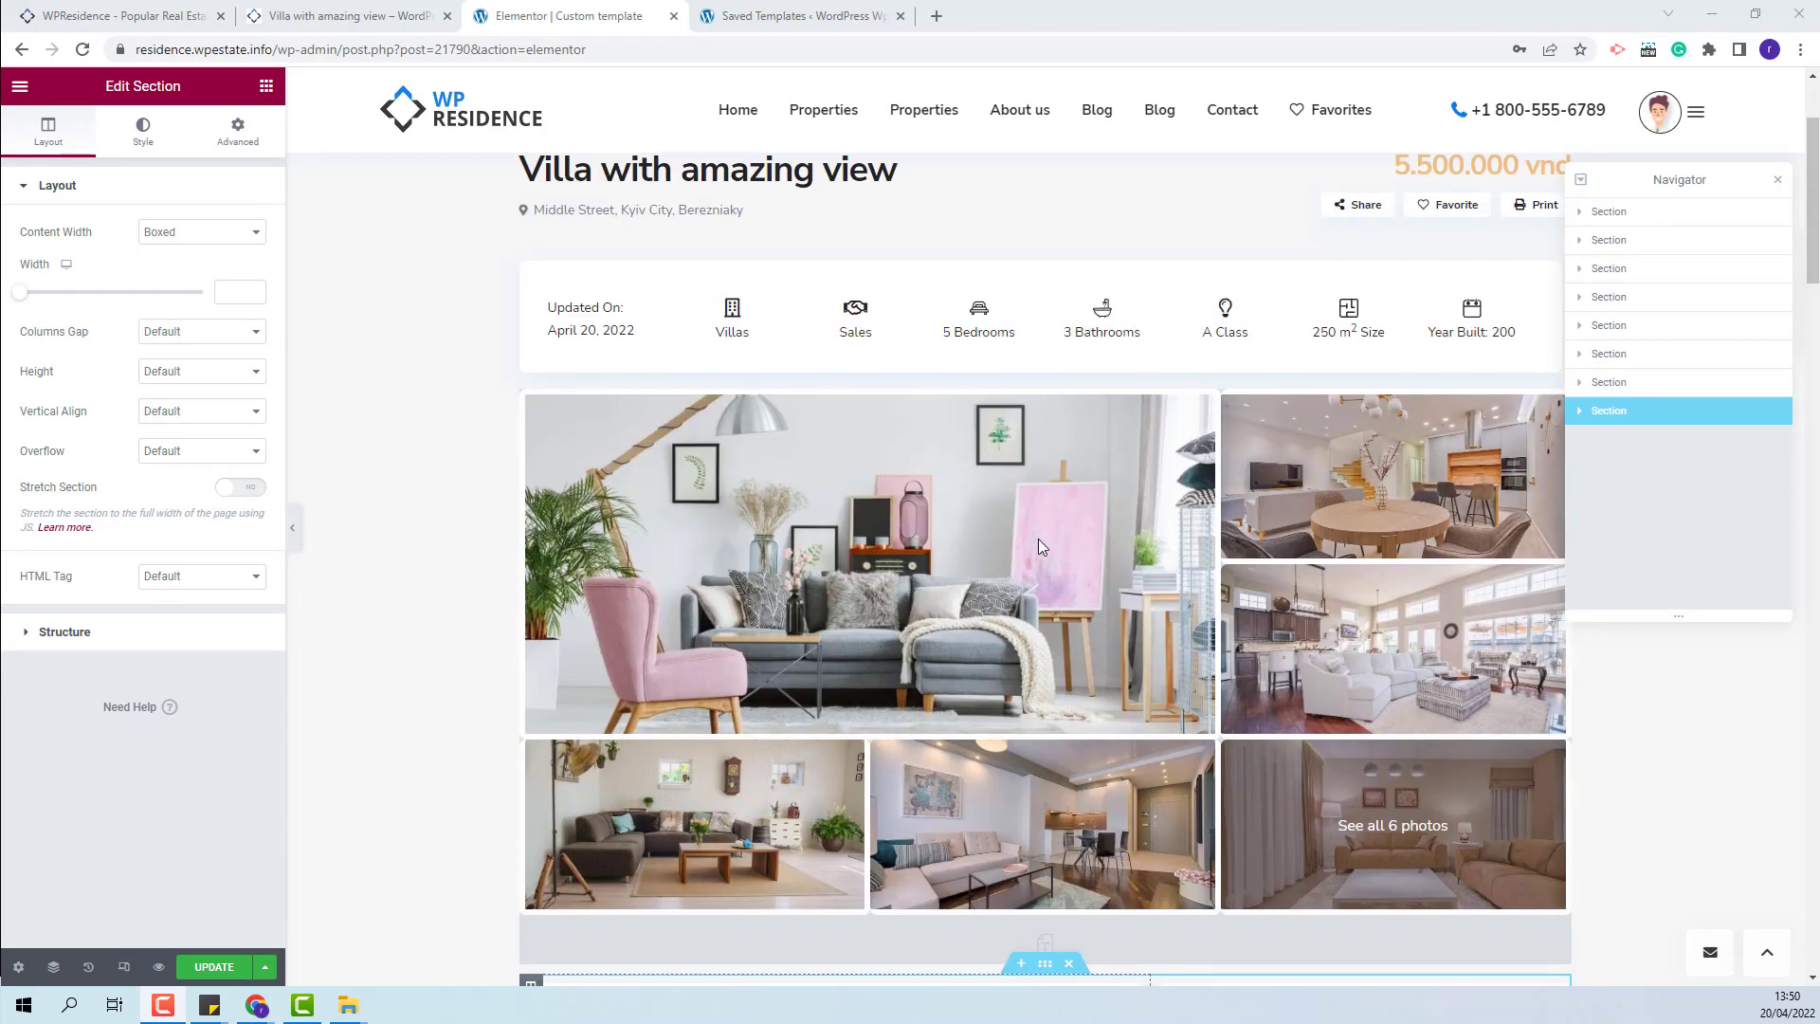
scroll(666, 315, up, 2)
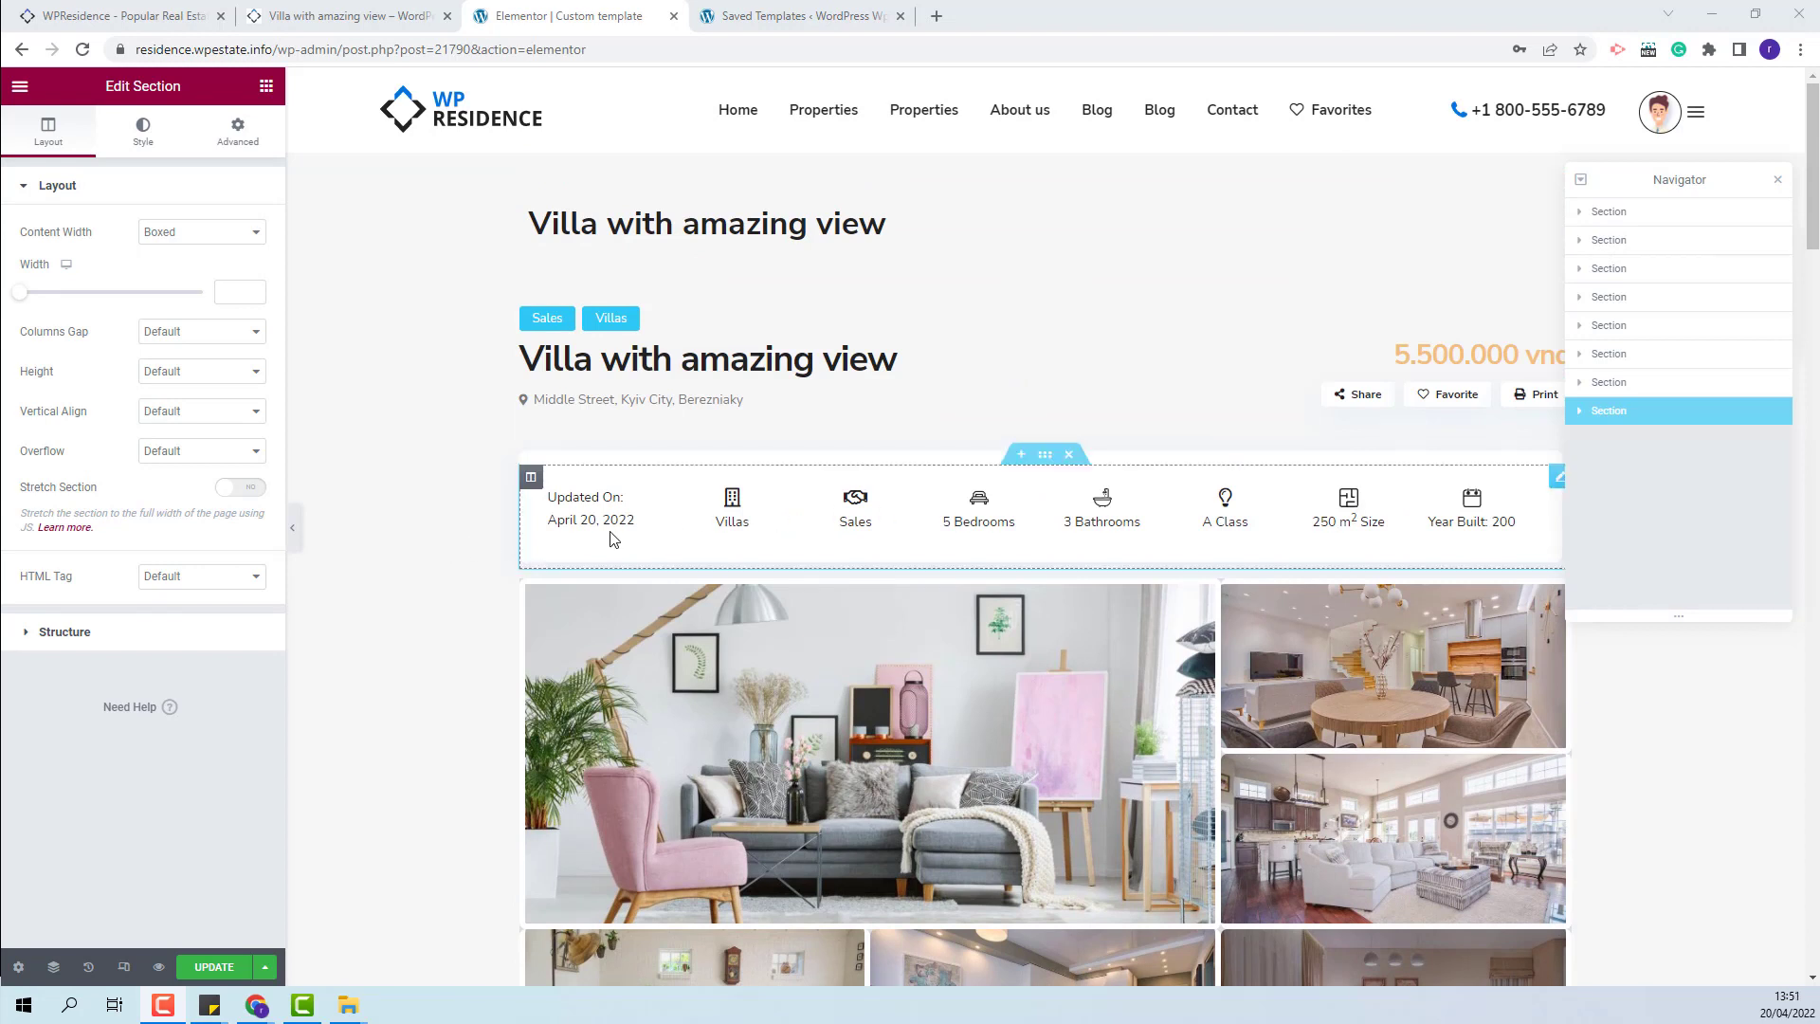
Step: In the Overview Section widget, hide Updated On and set the title 'Summary', kept hidden
click(670, 539)
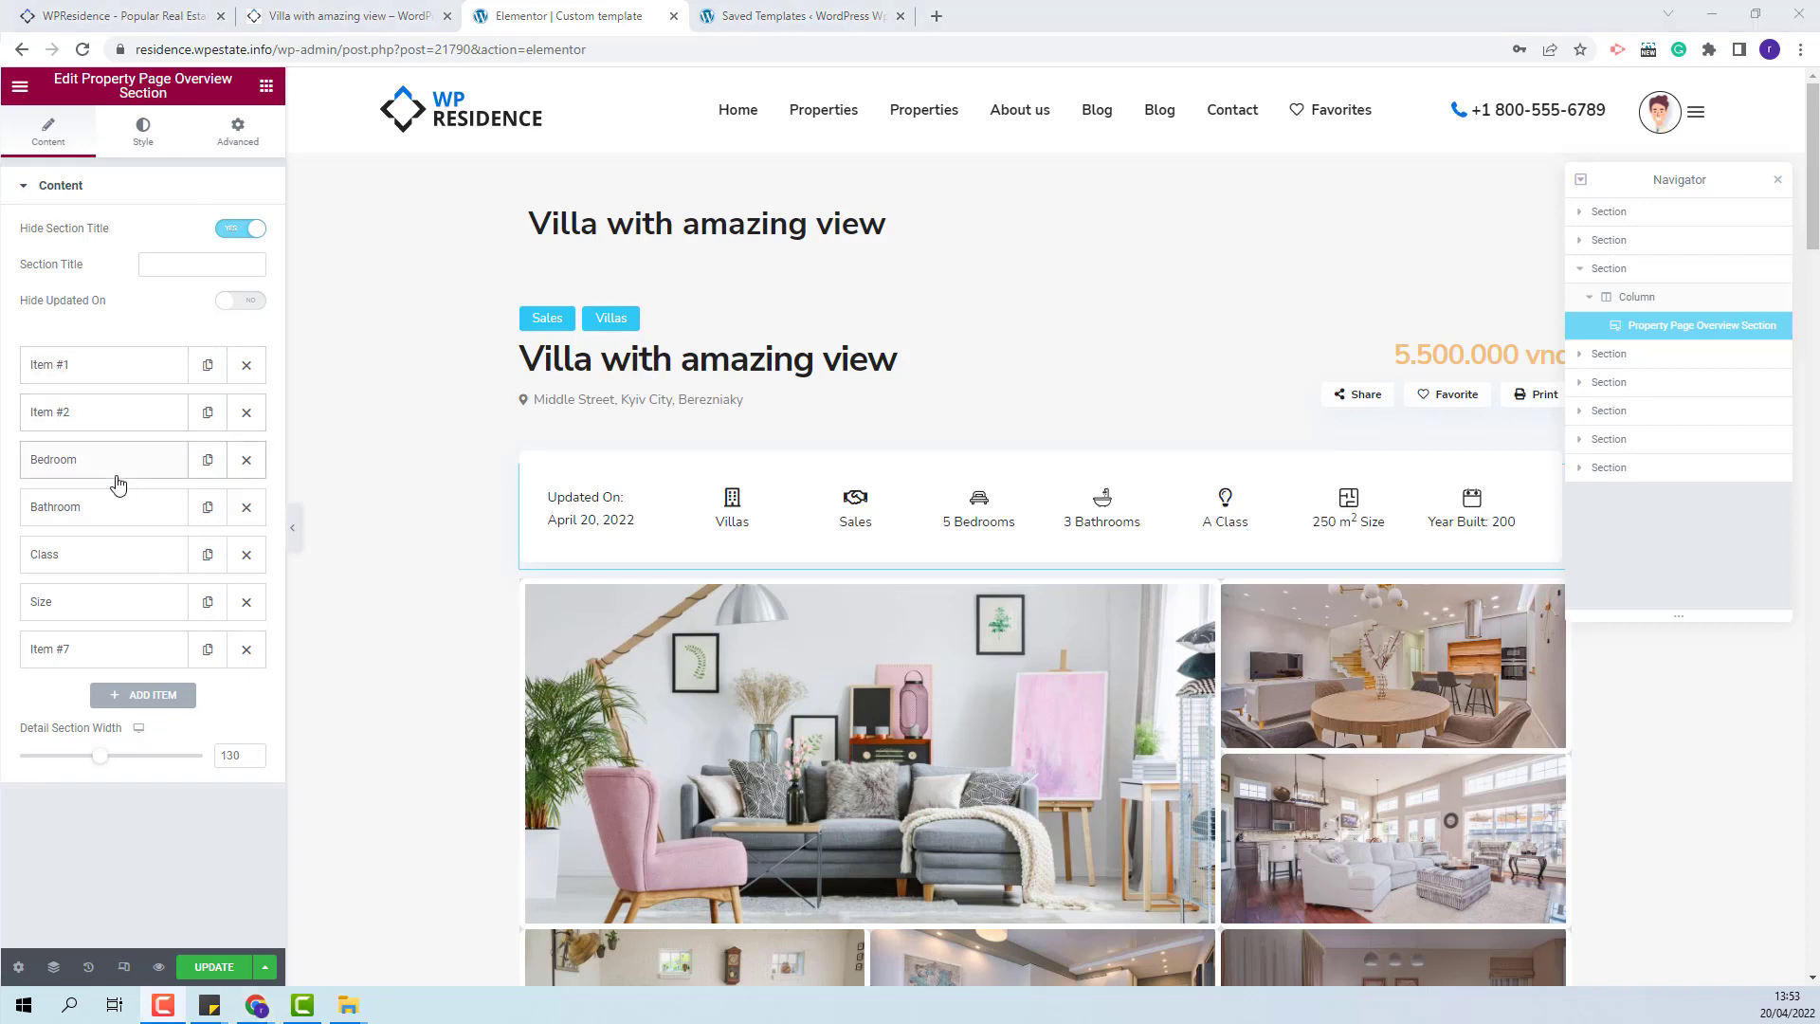
click(239, 227)
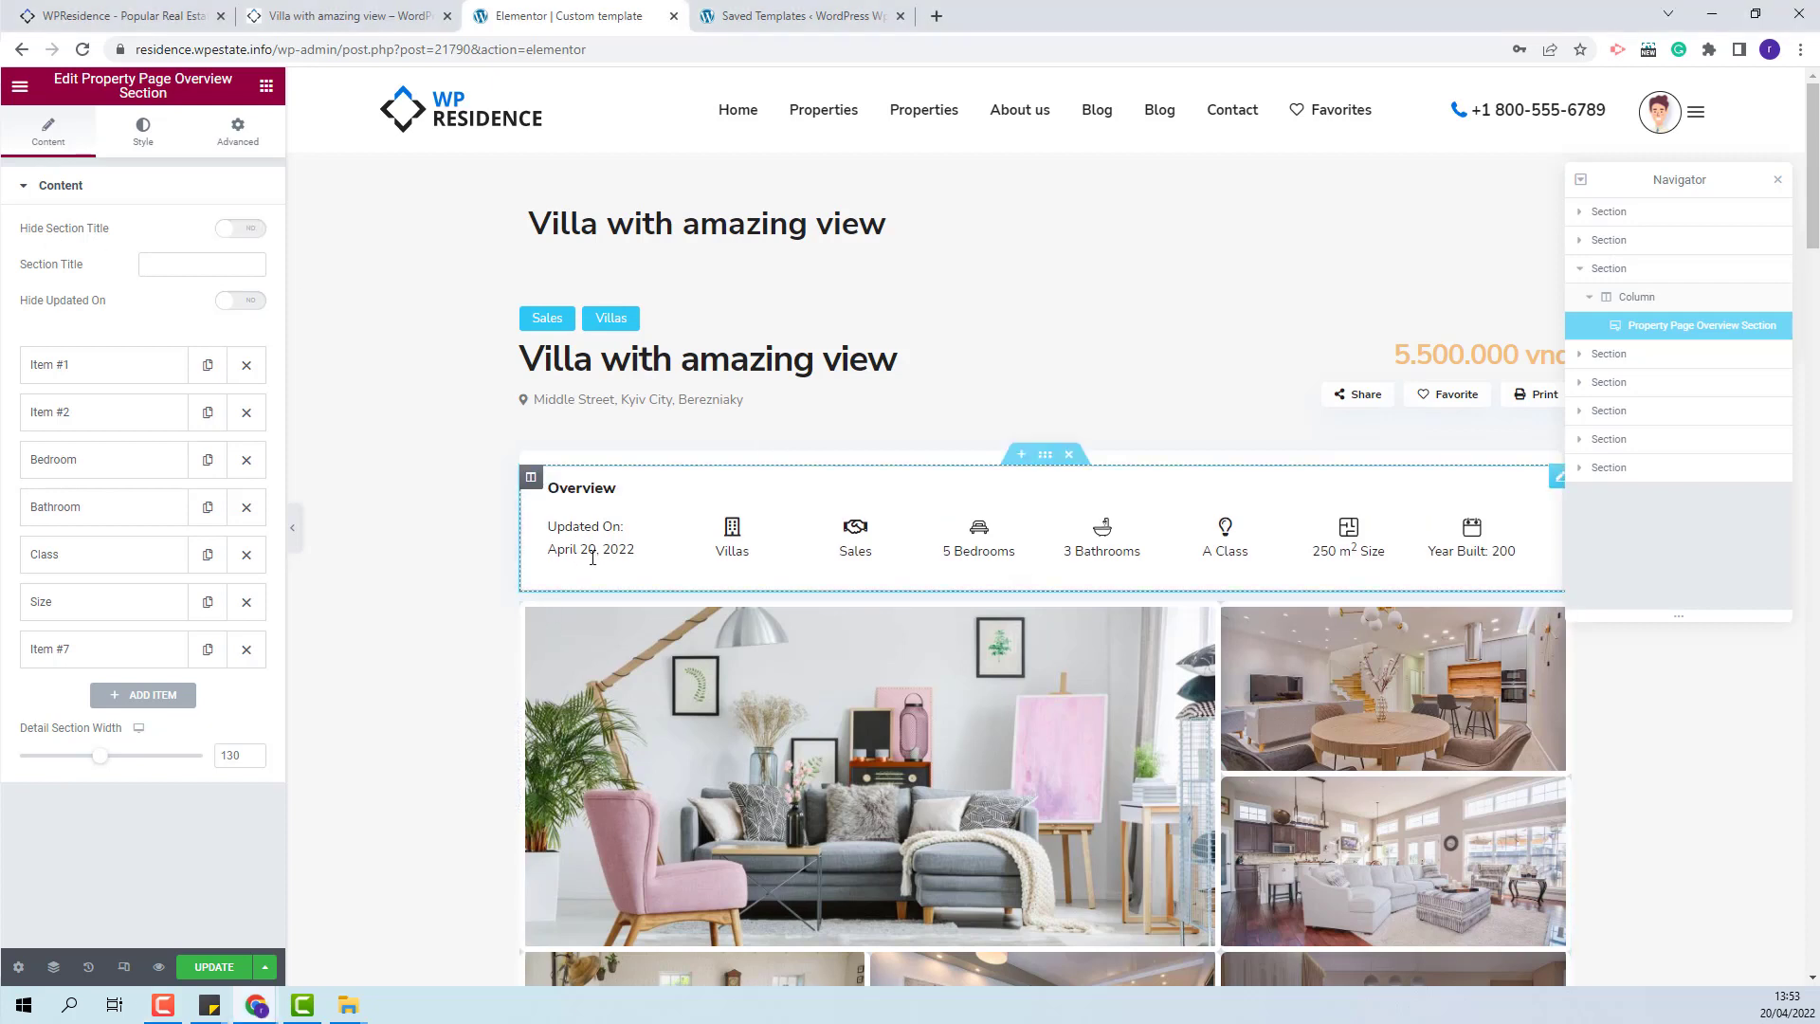
click(254, 303)
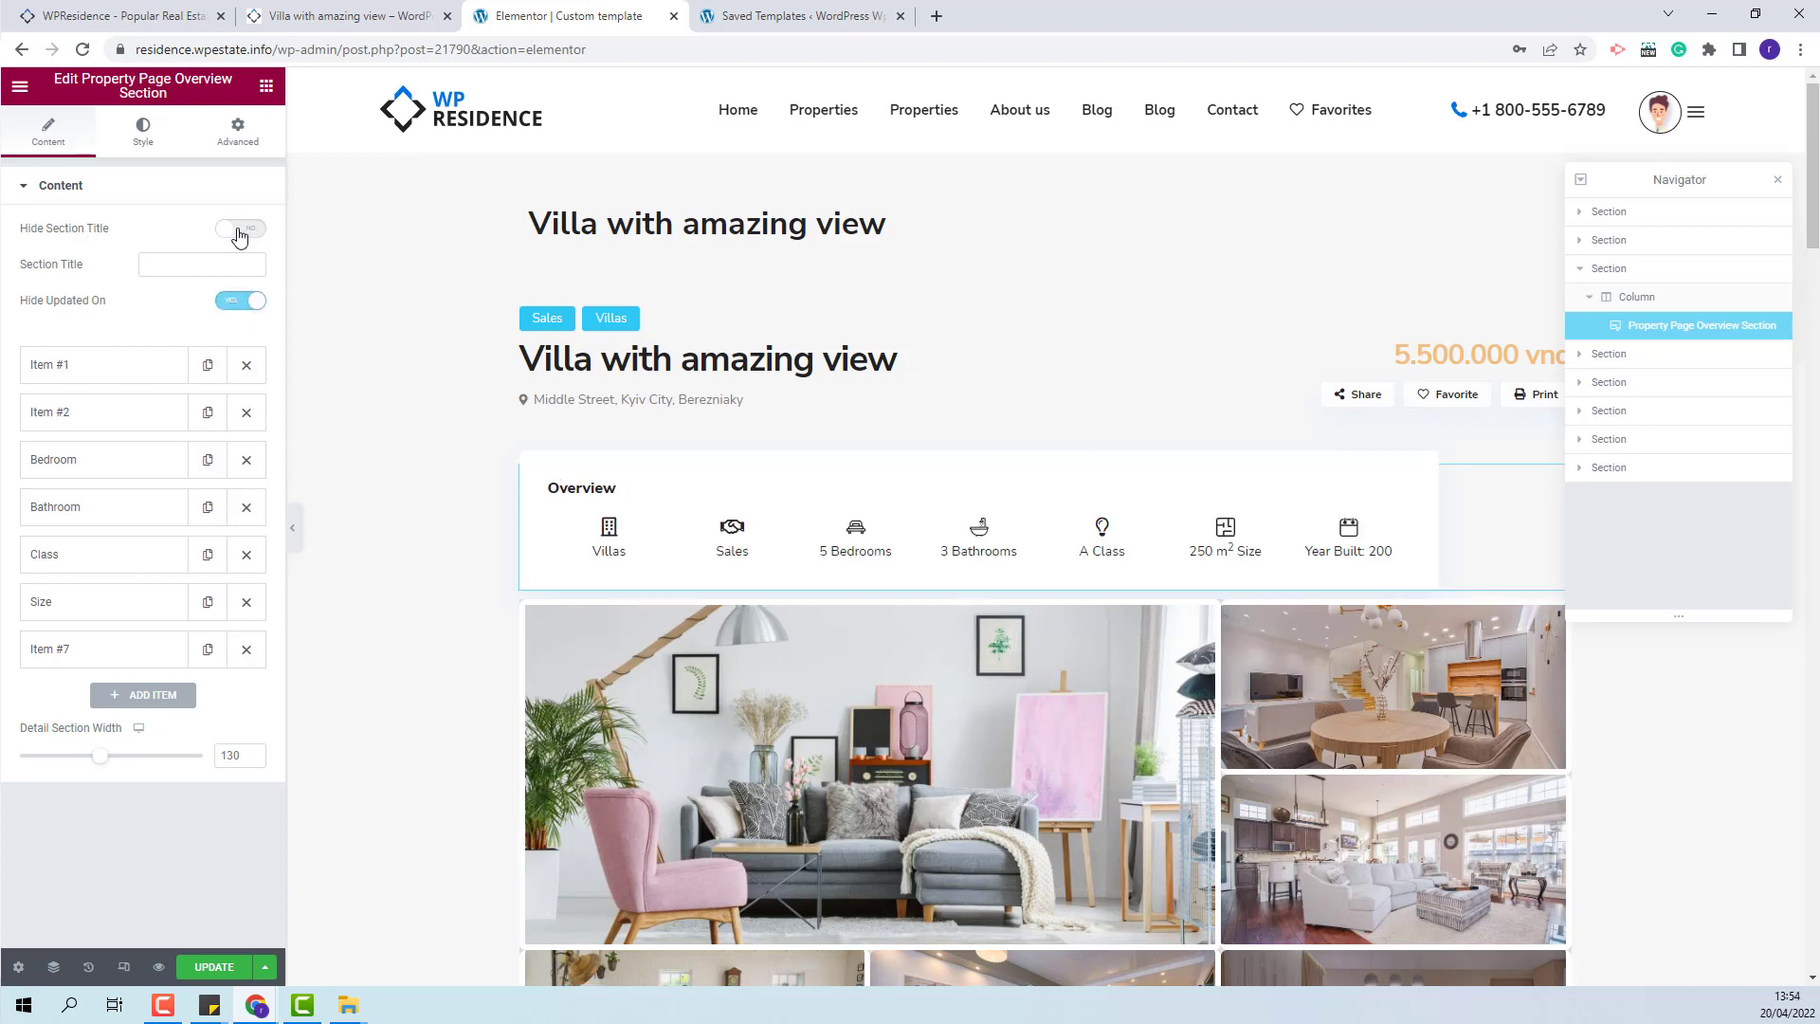
click(213, 266)
text(Summary)
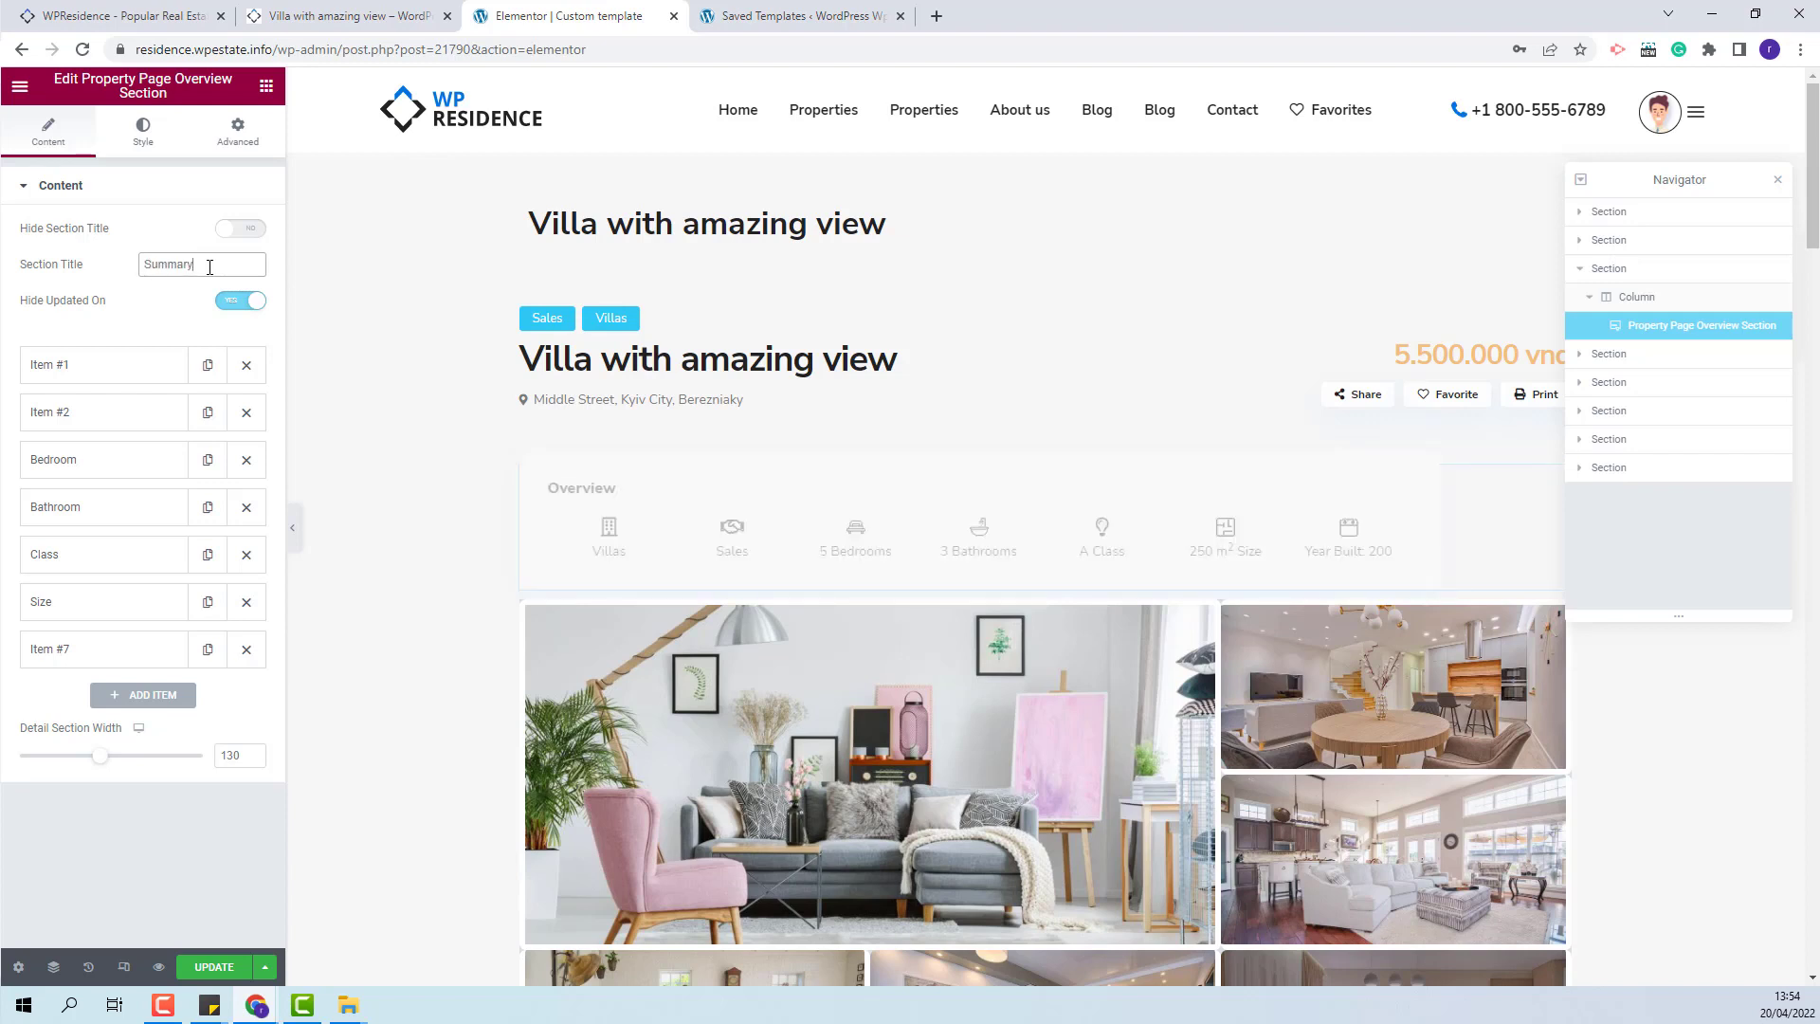
click(540, 495)
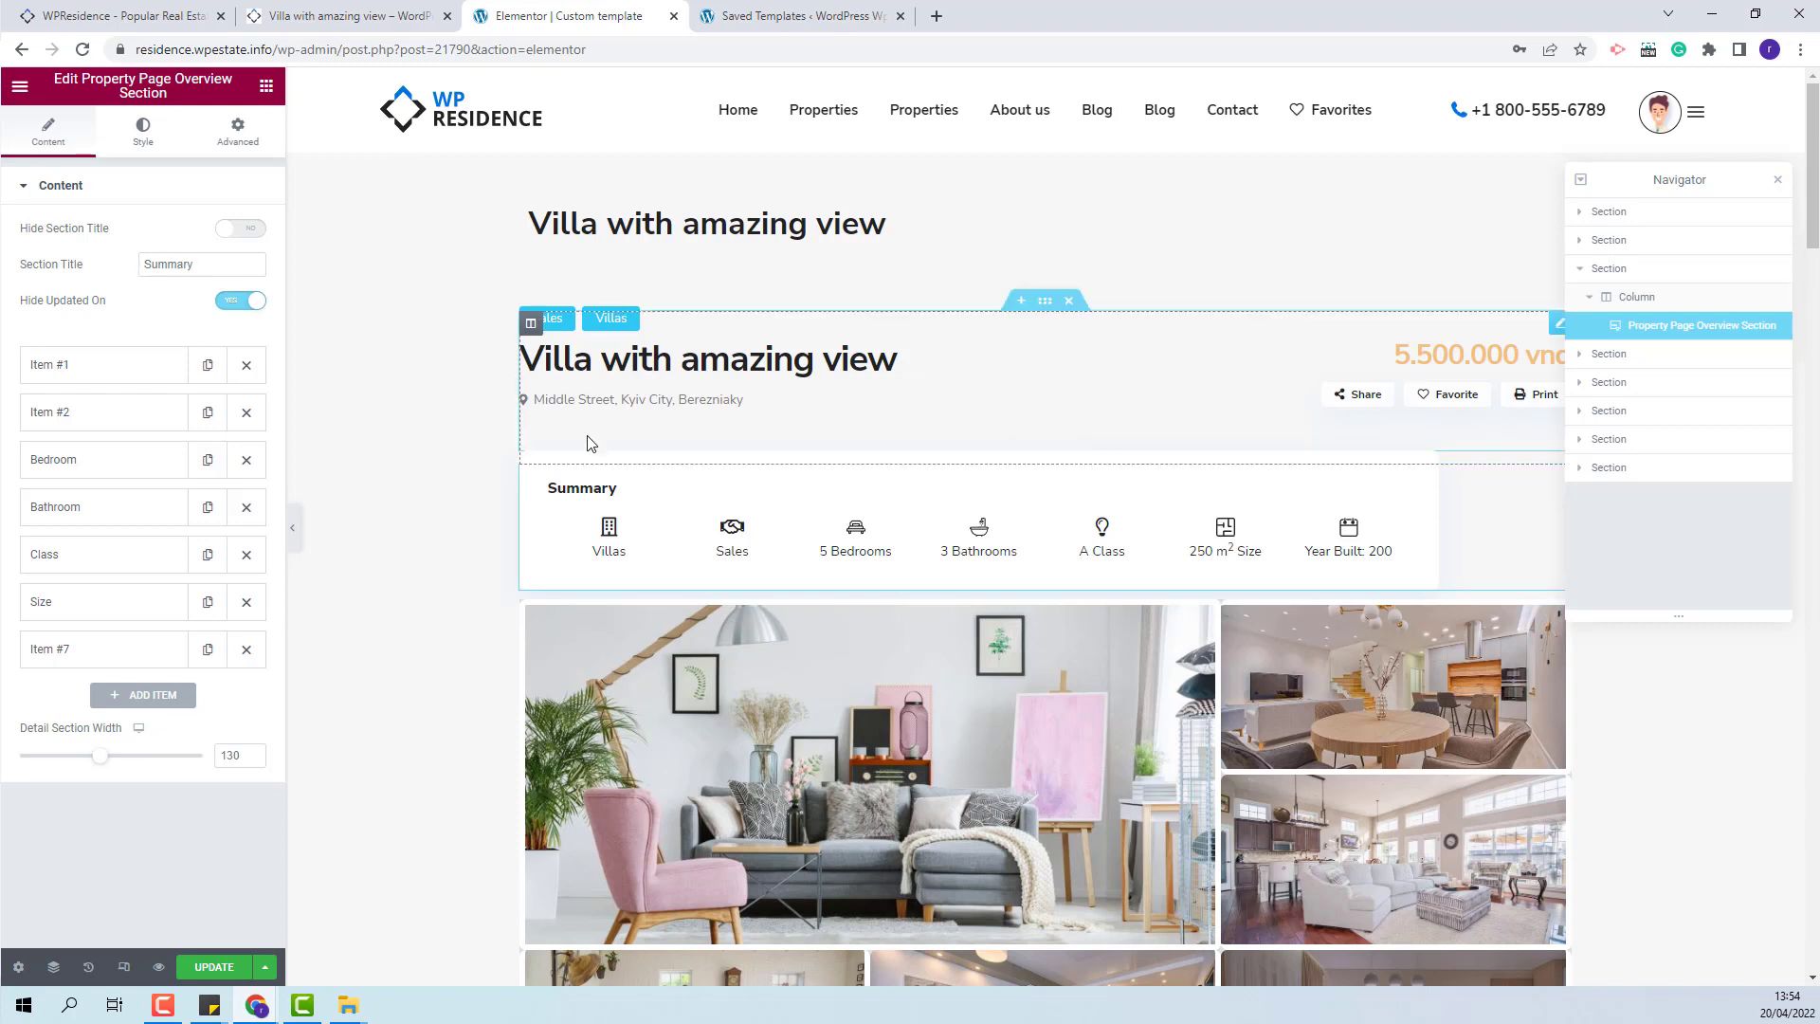
click(243, 229)
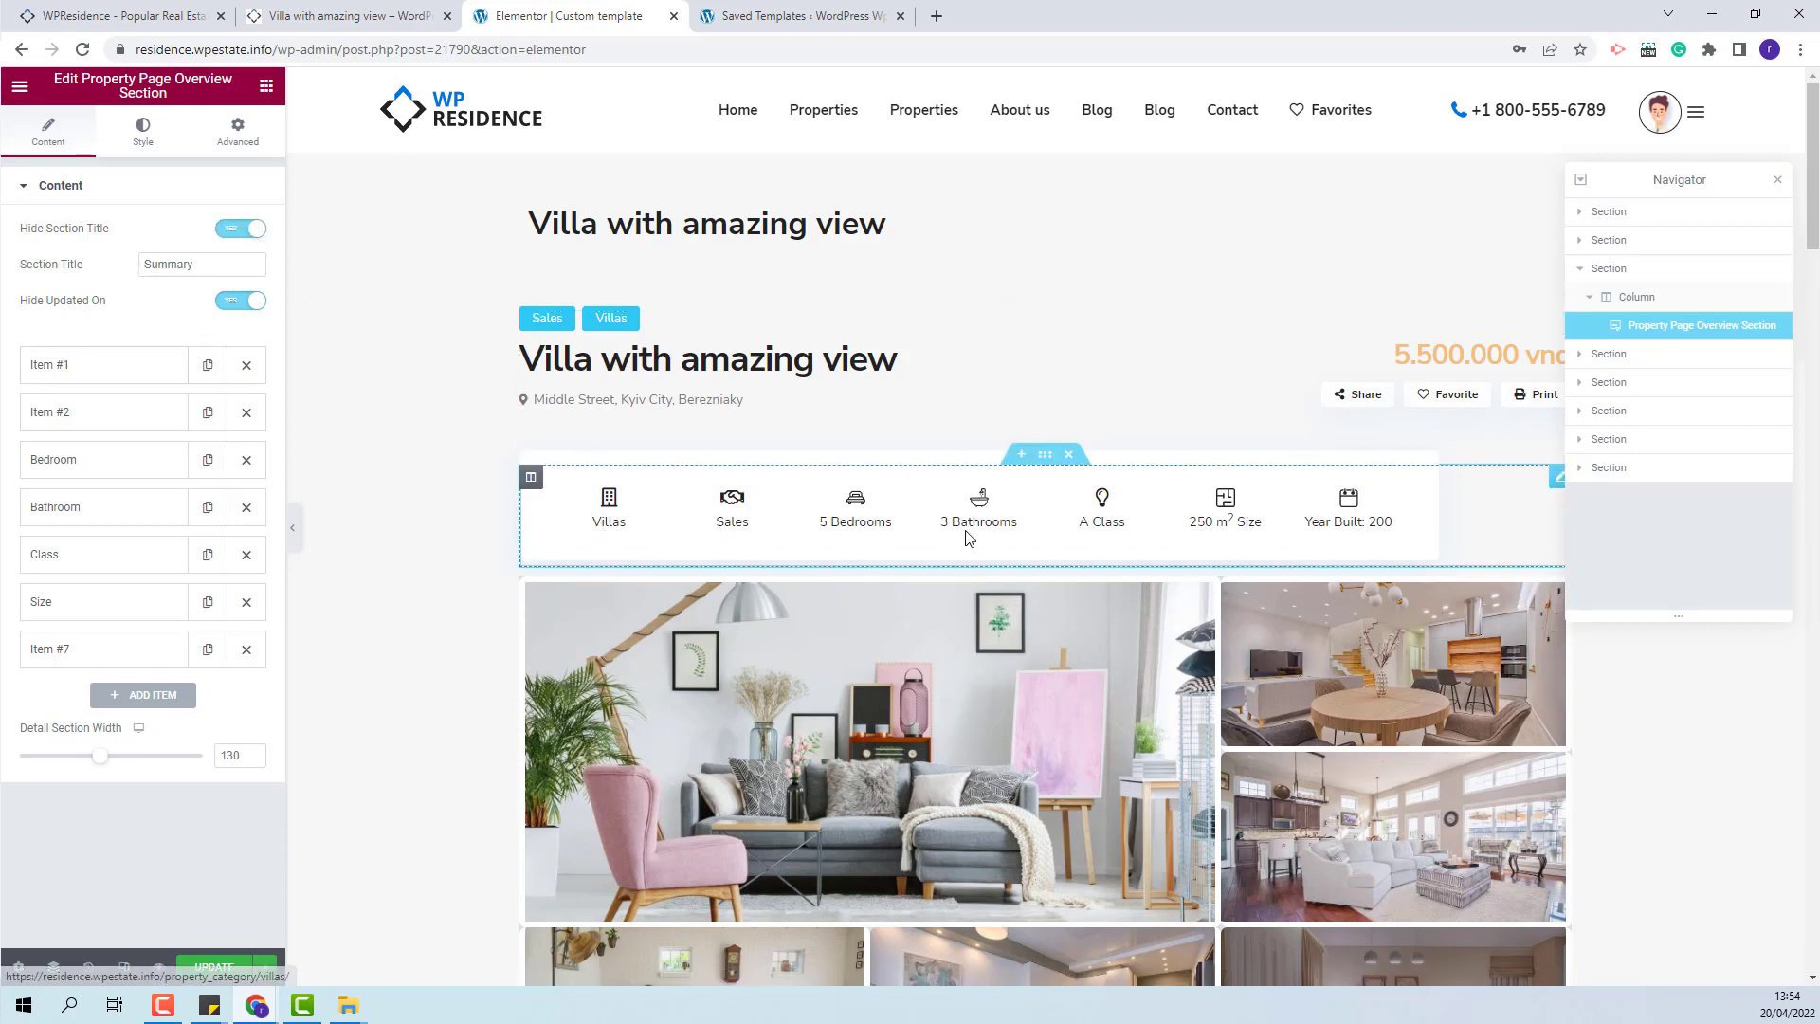
Step: Delete four extra items from the overview bar, leaving only the Year Built item
click(246, 365)
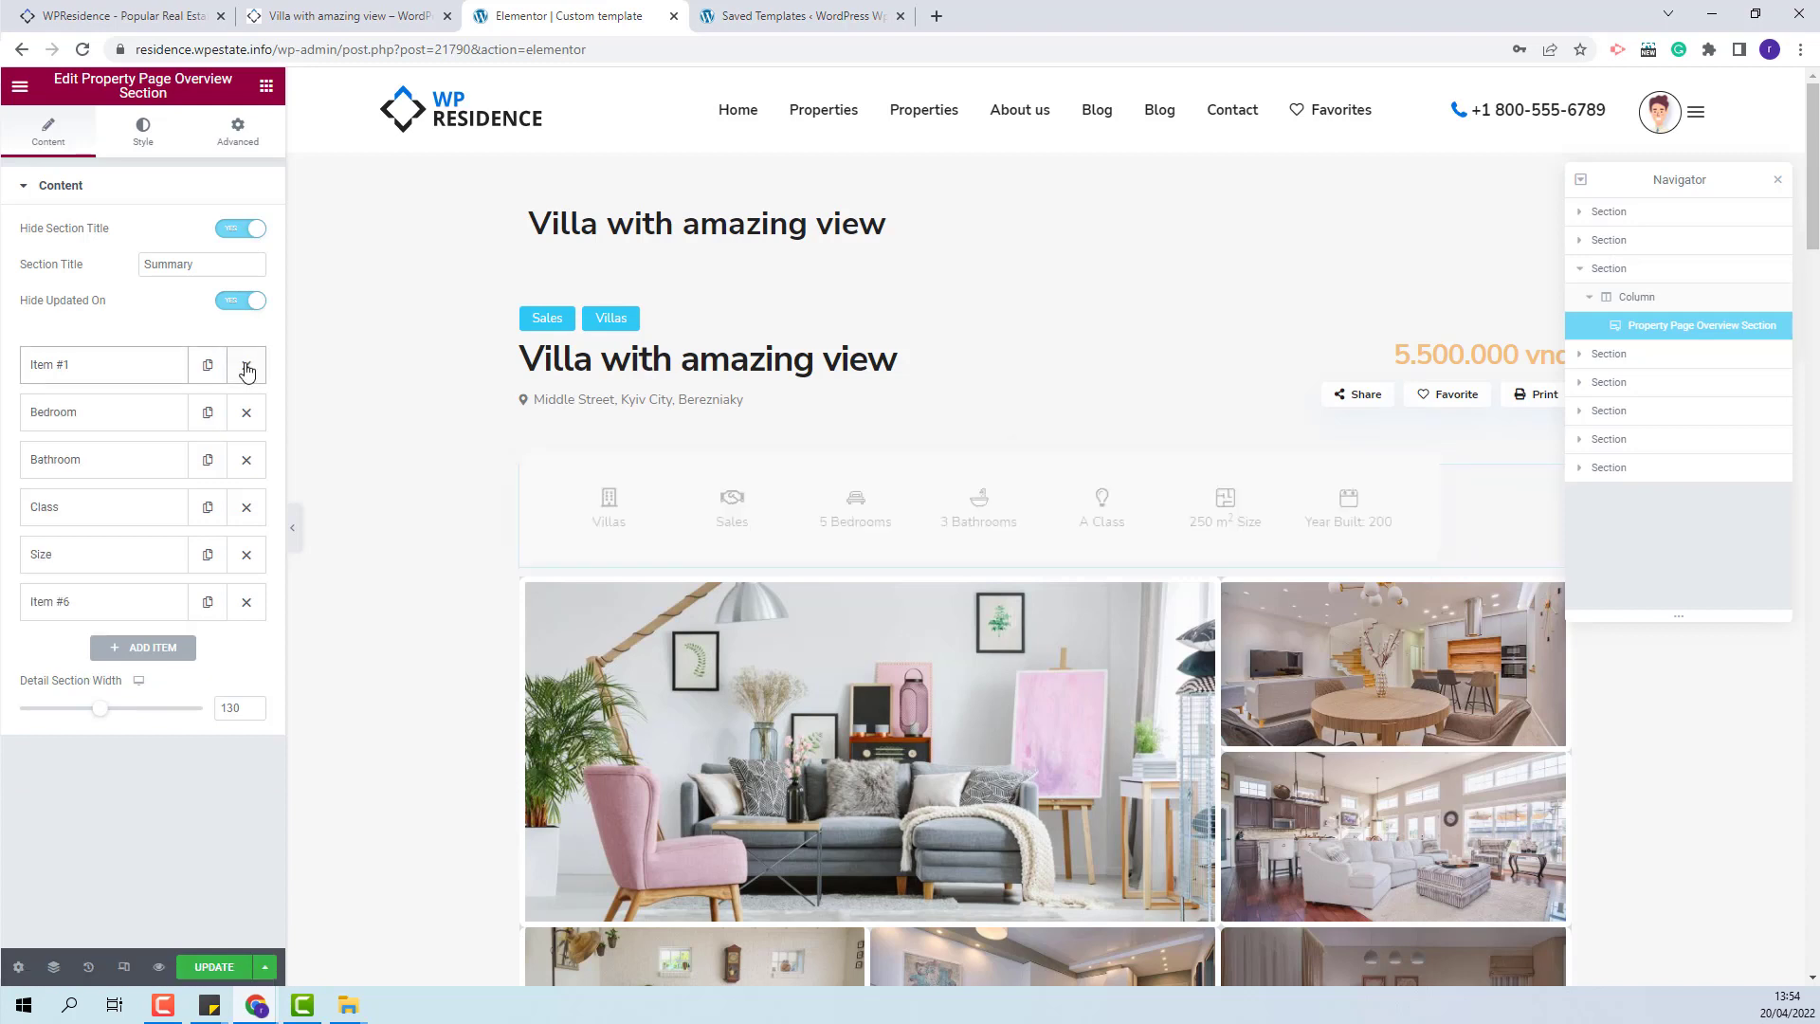
click(247, 365)
click(246, 365)
click(247, 365)
click(246, 365)
click(246, 365)
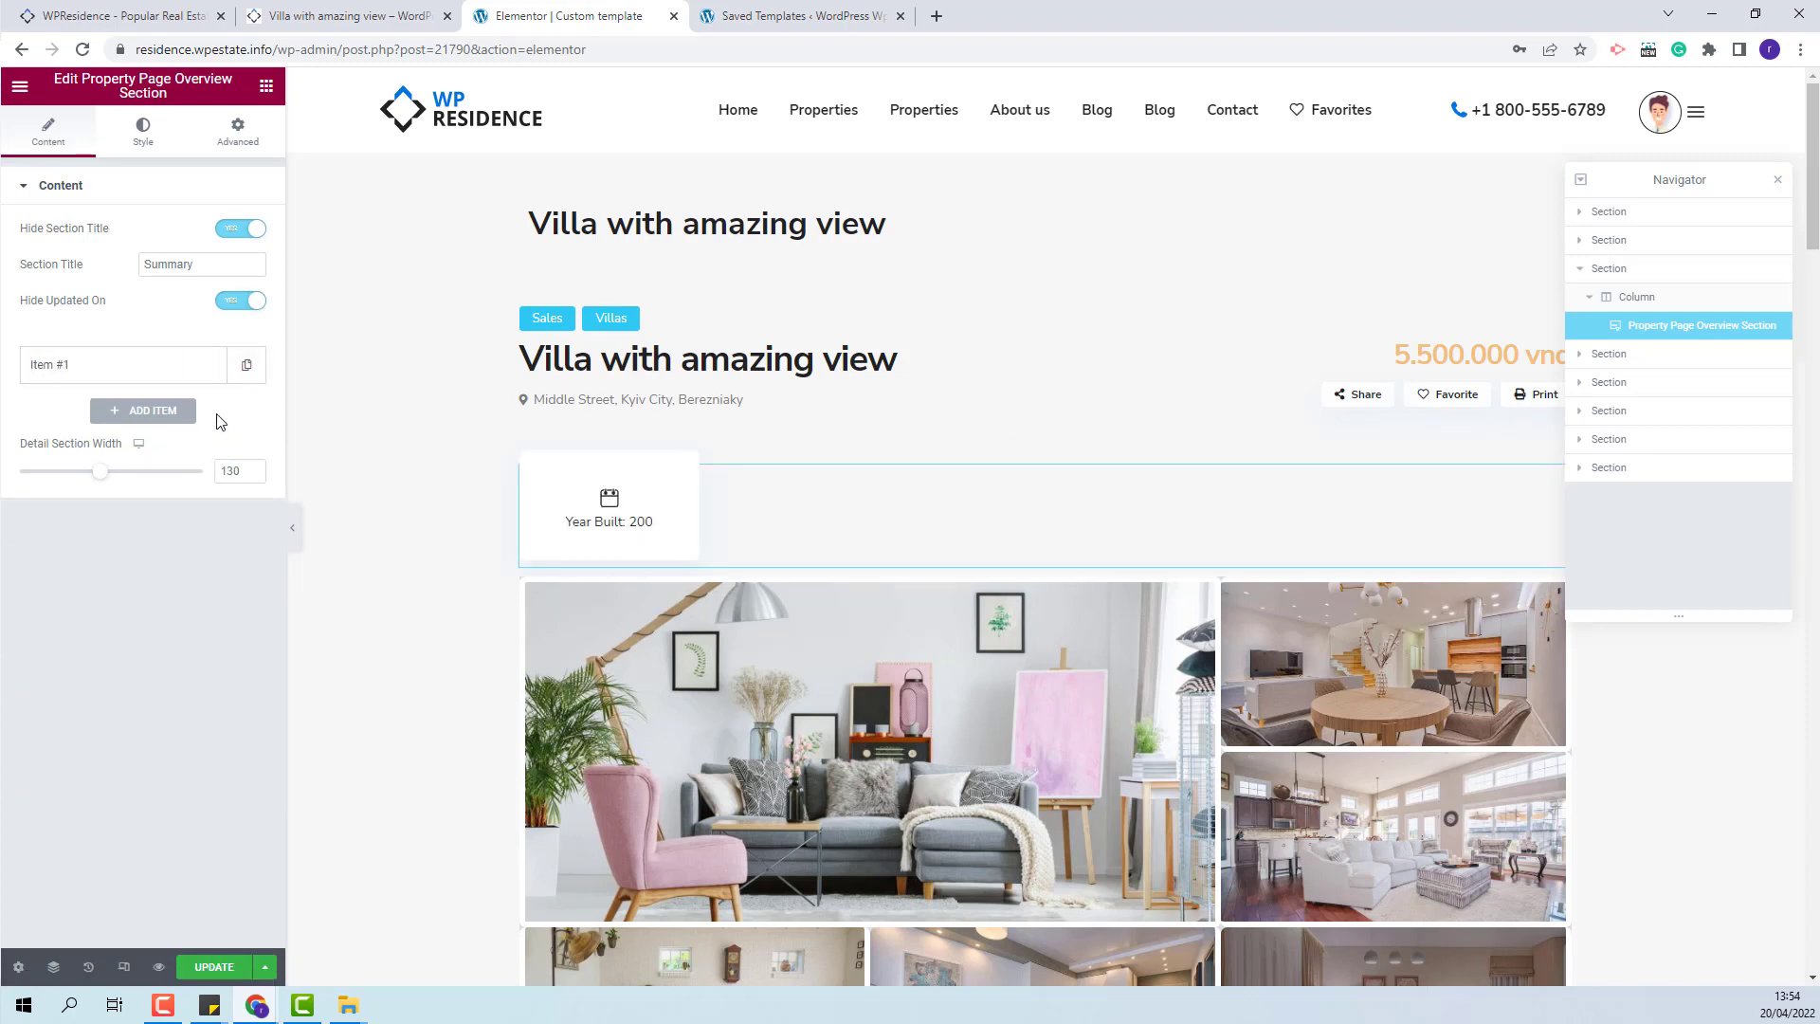
Step: Switch the remaining item to Property City (Kyiv City) with the Address Book custom icon
click(133, 365)
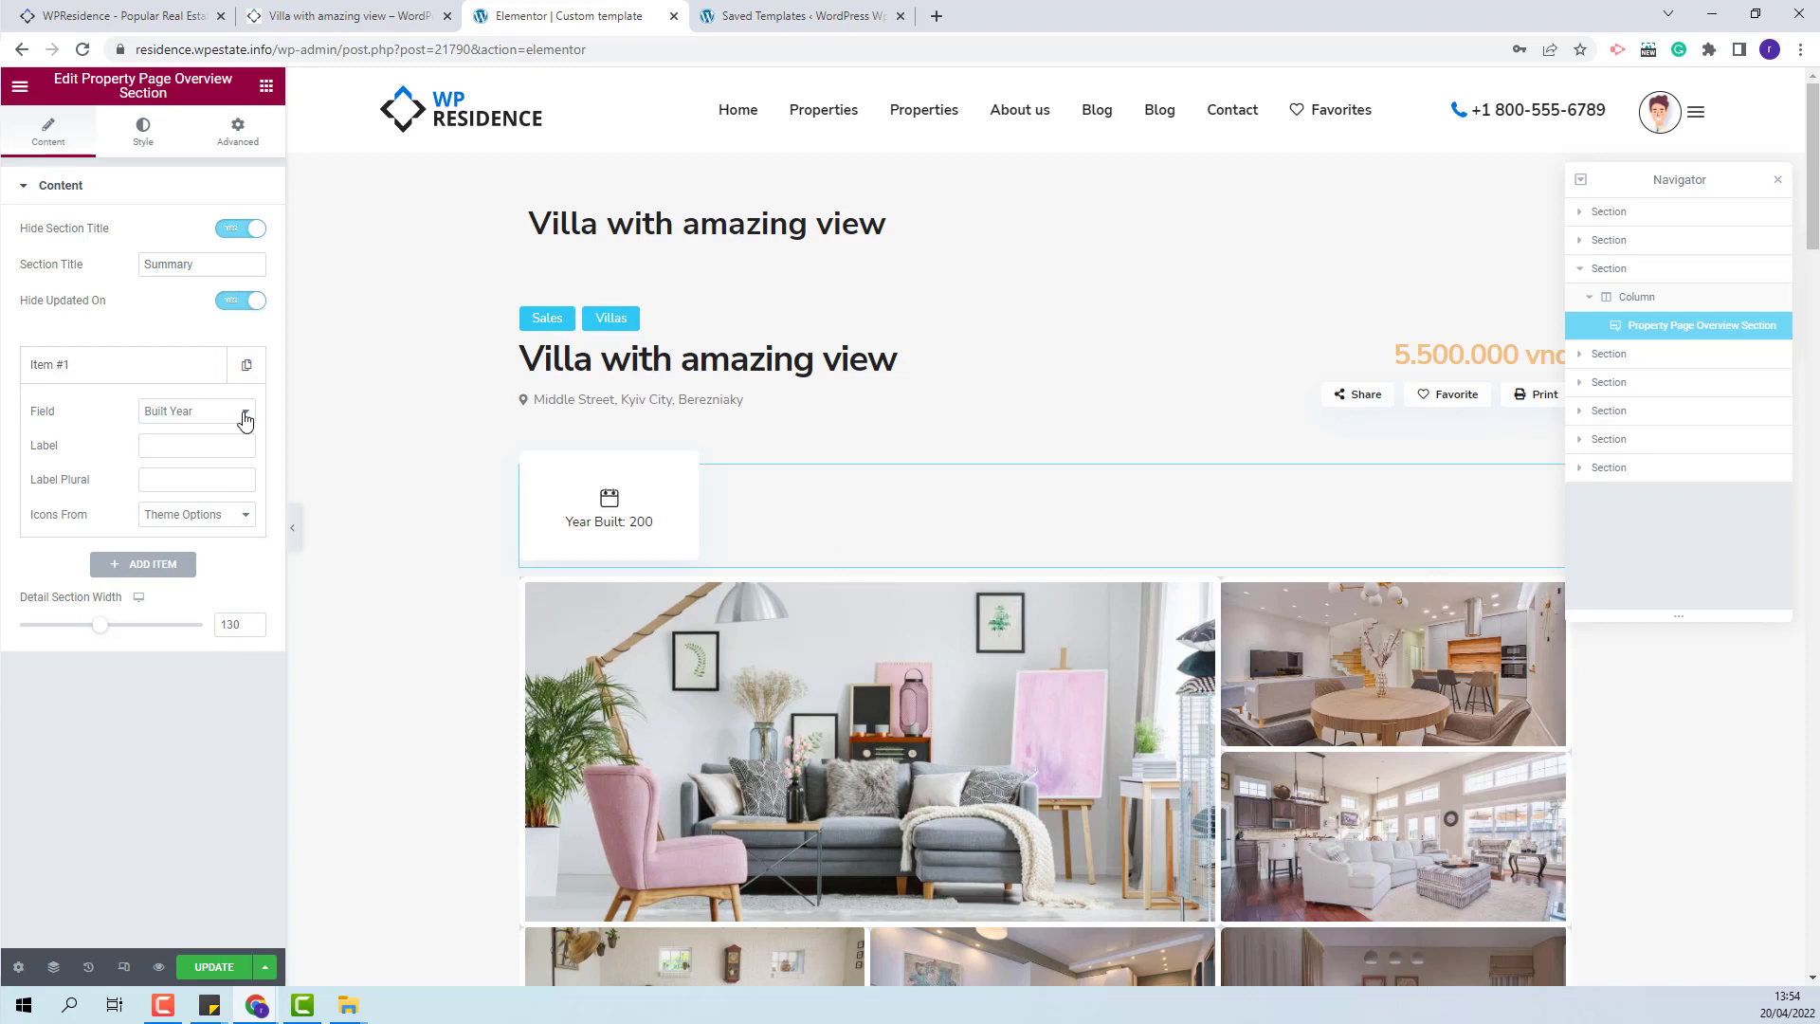
click(245, 417)
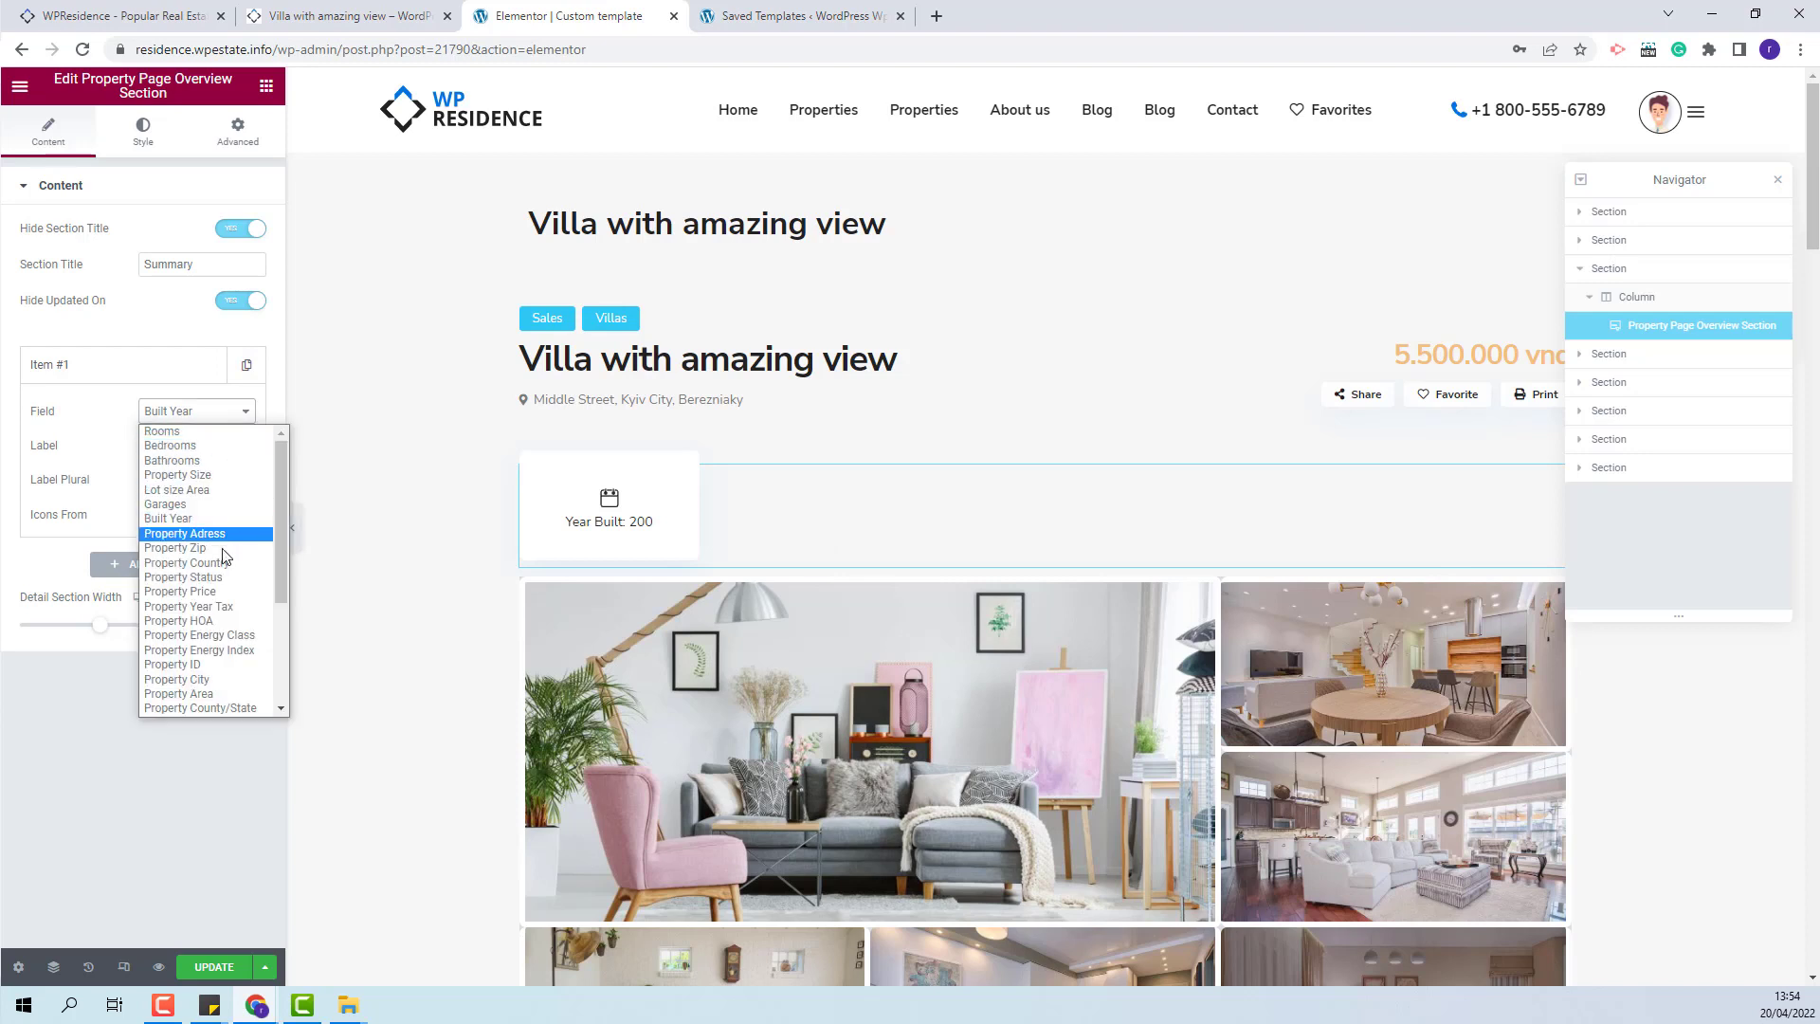
click(233, 679)
click(164, 454)
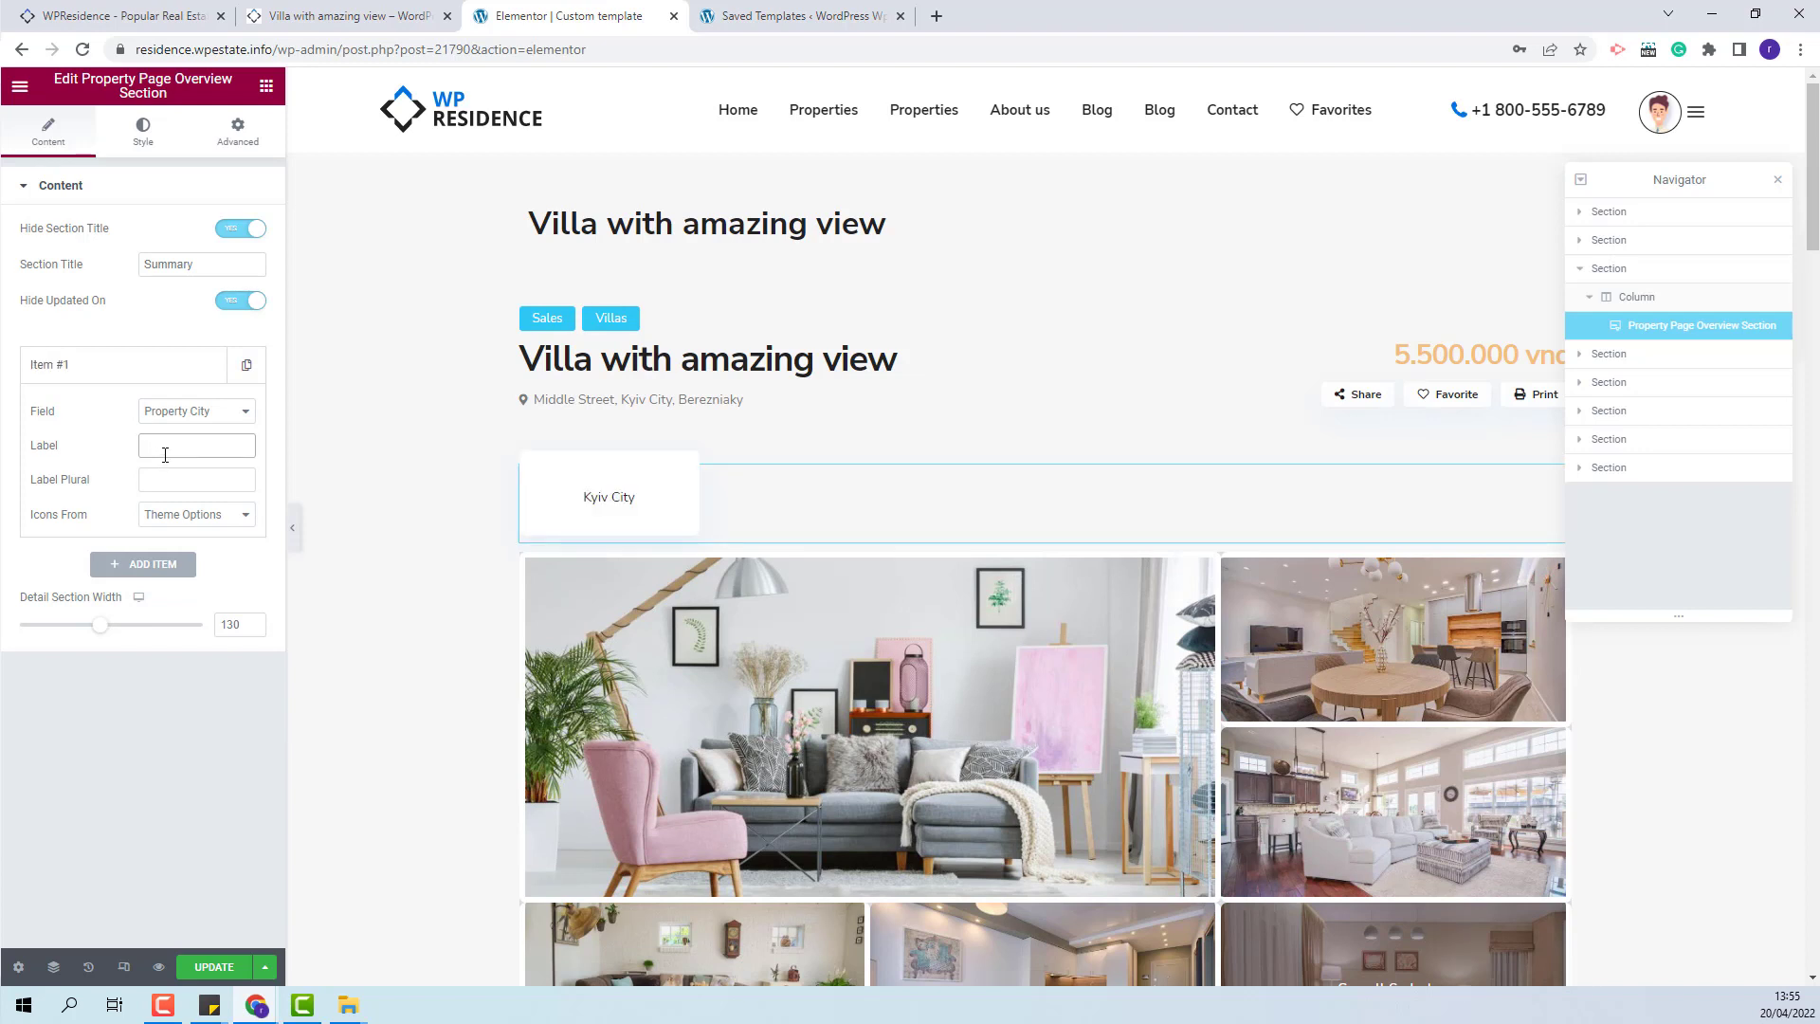
click(203, 517)
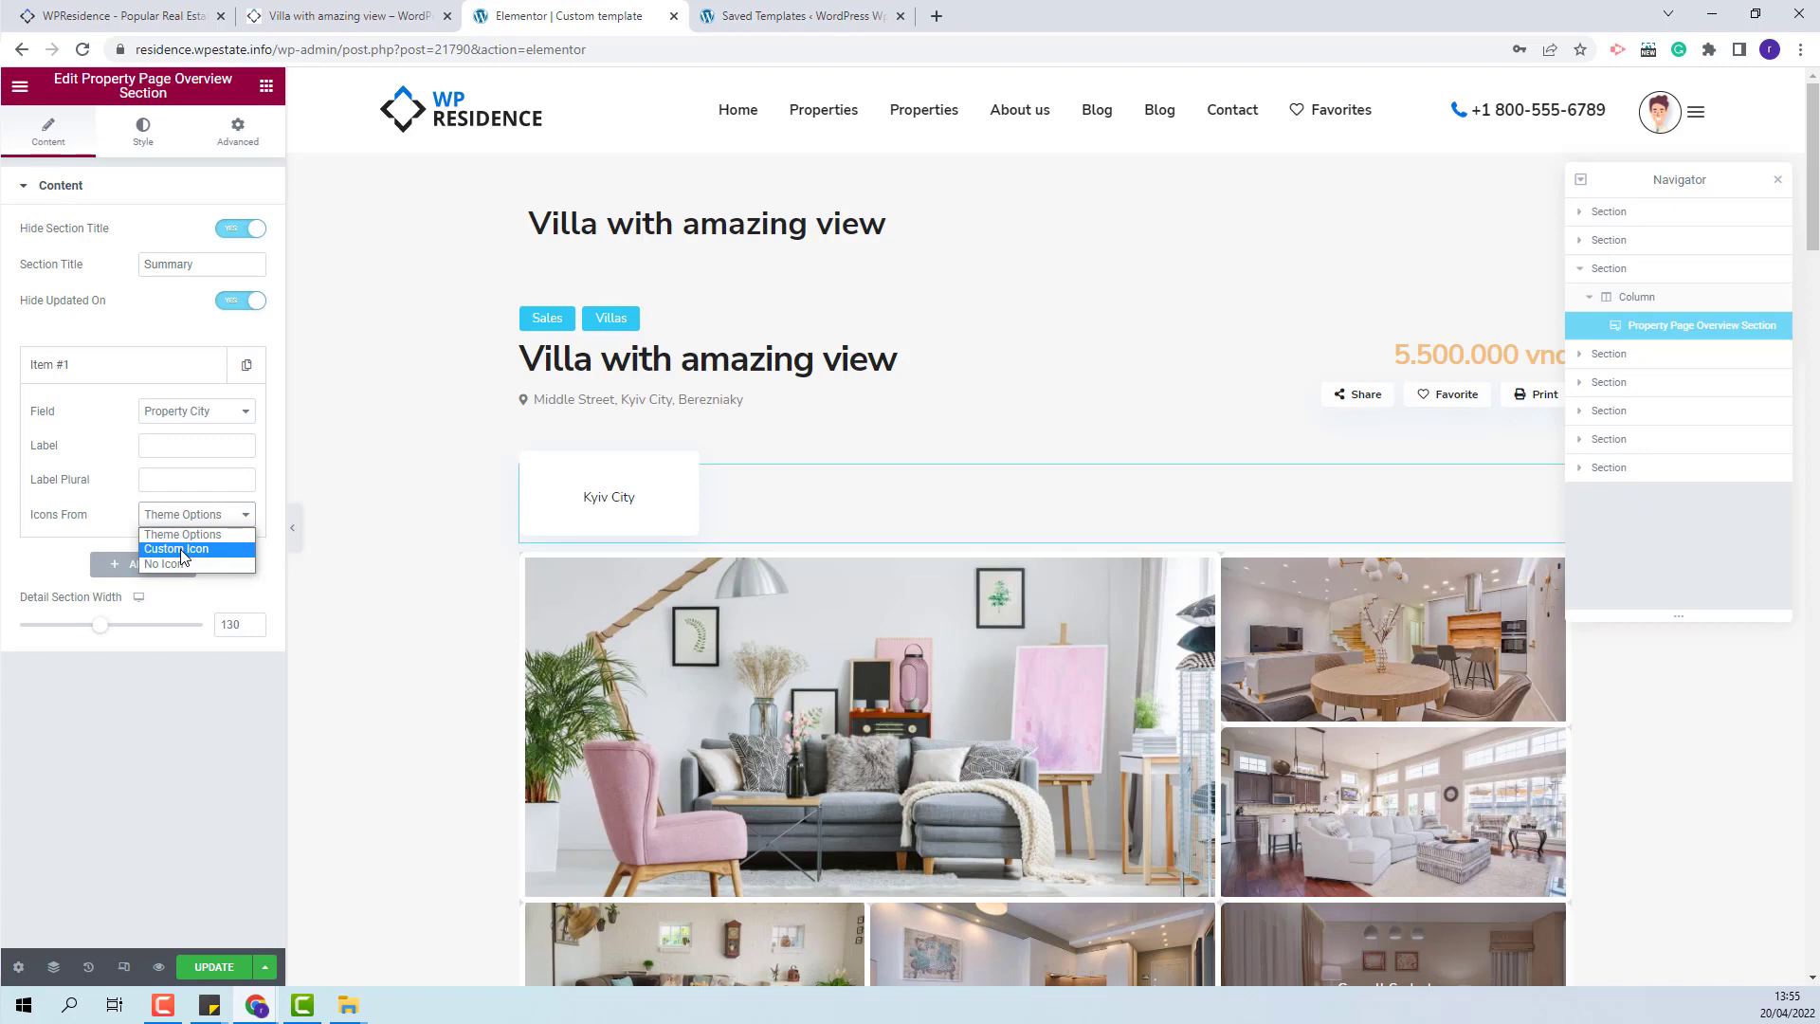
click(180, 549)
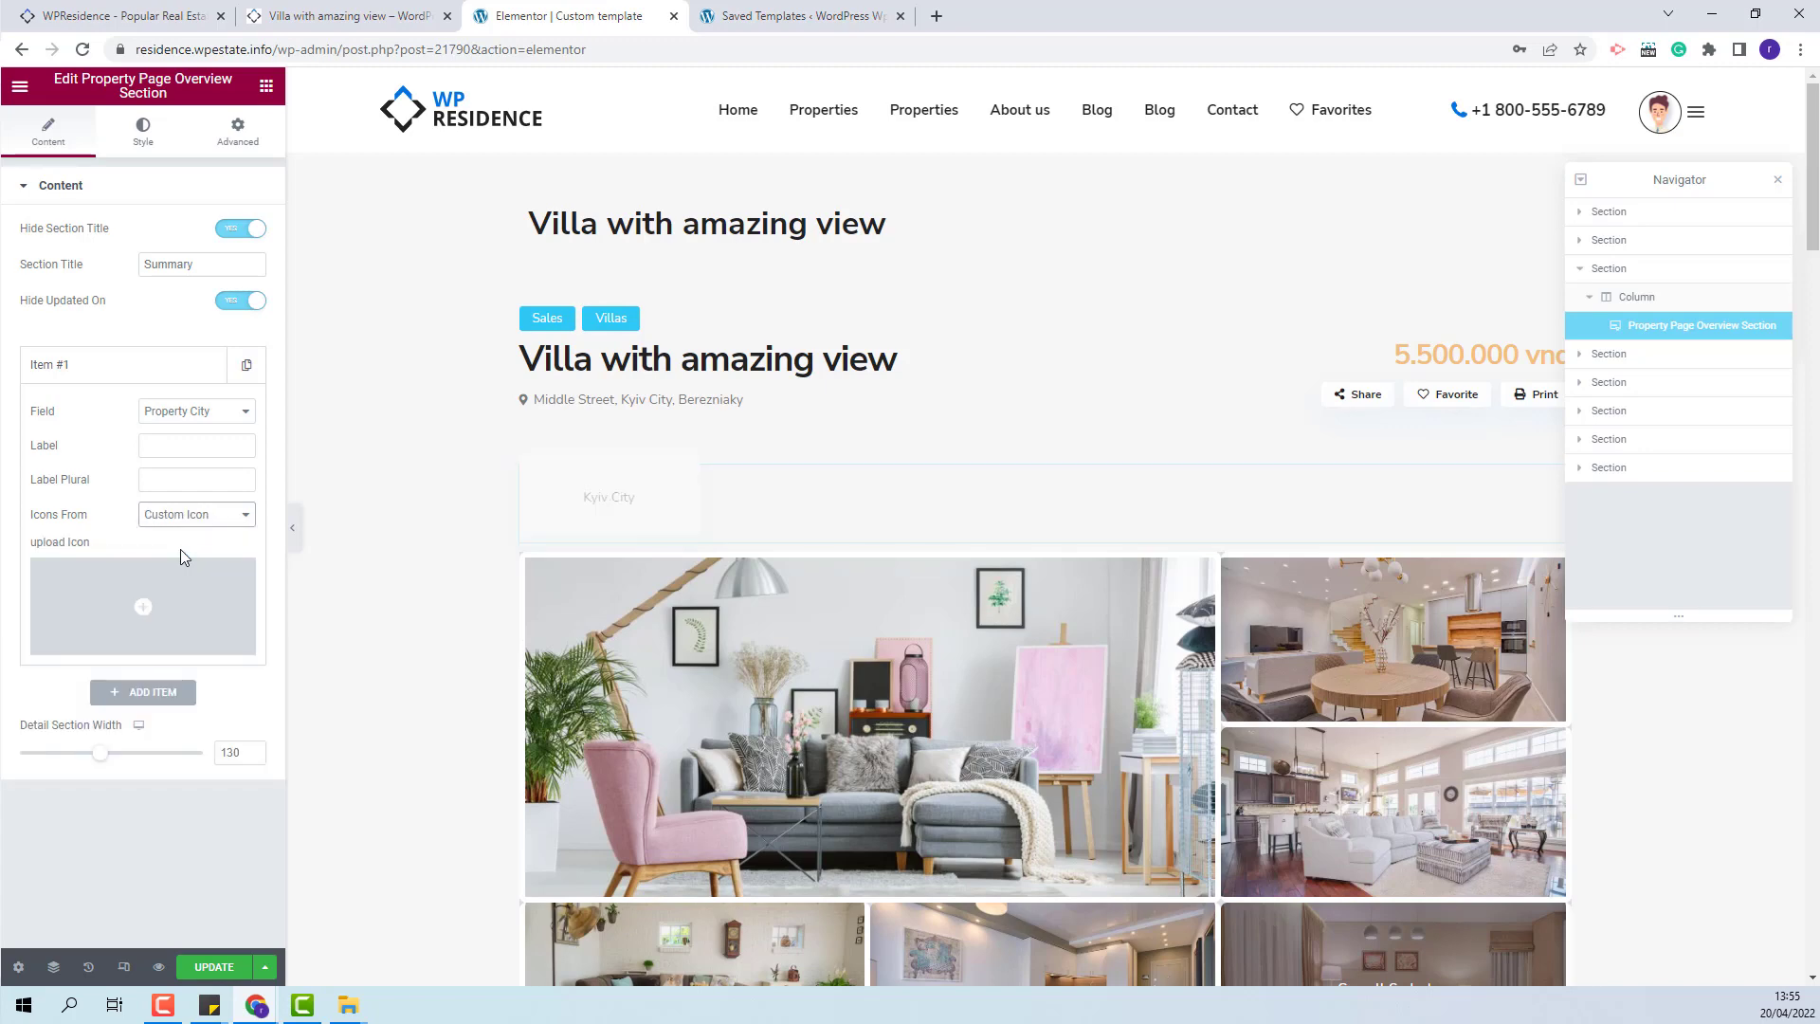
click(74, 648)
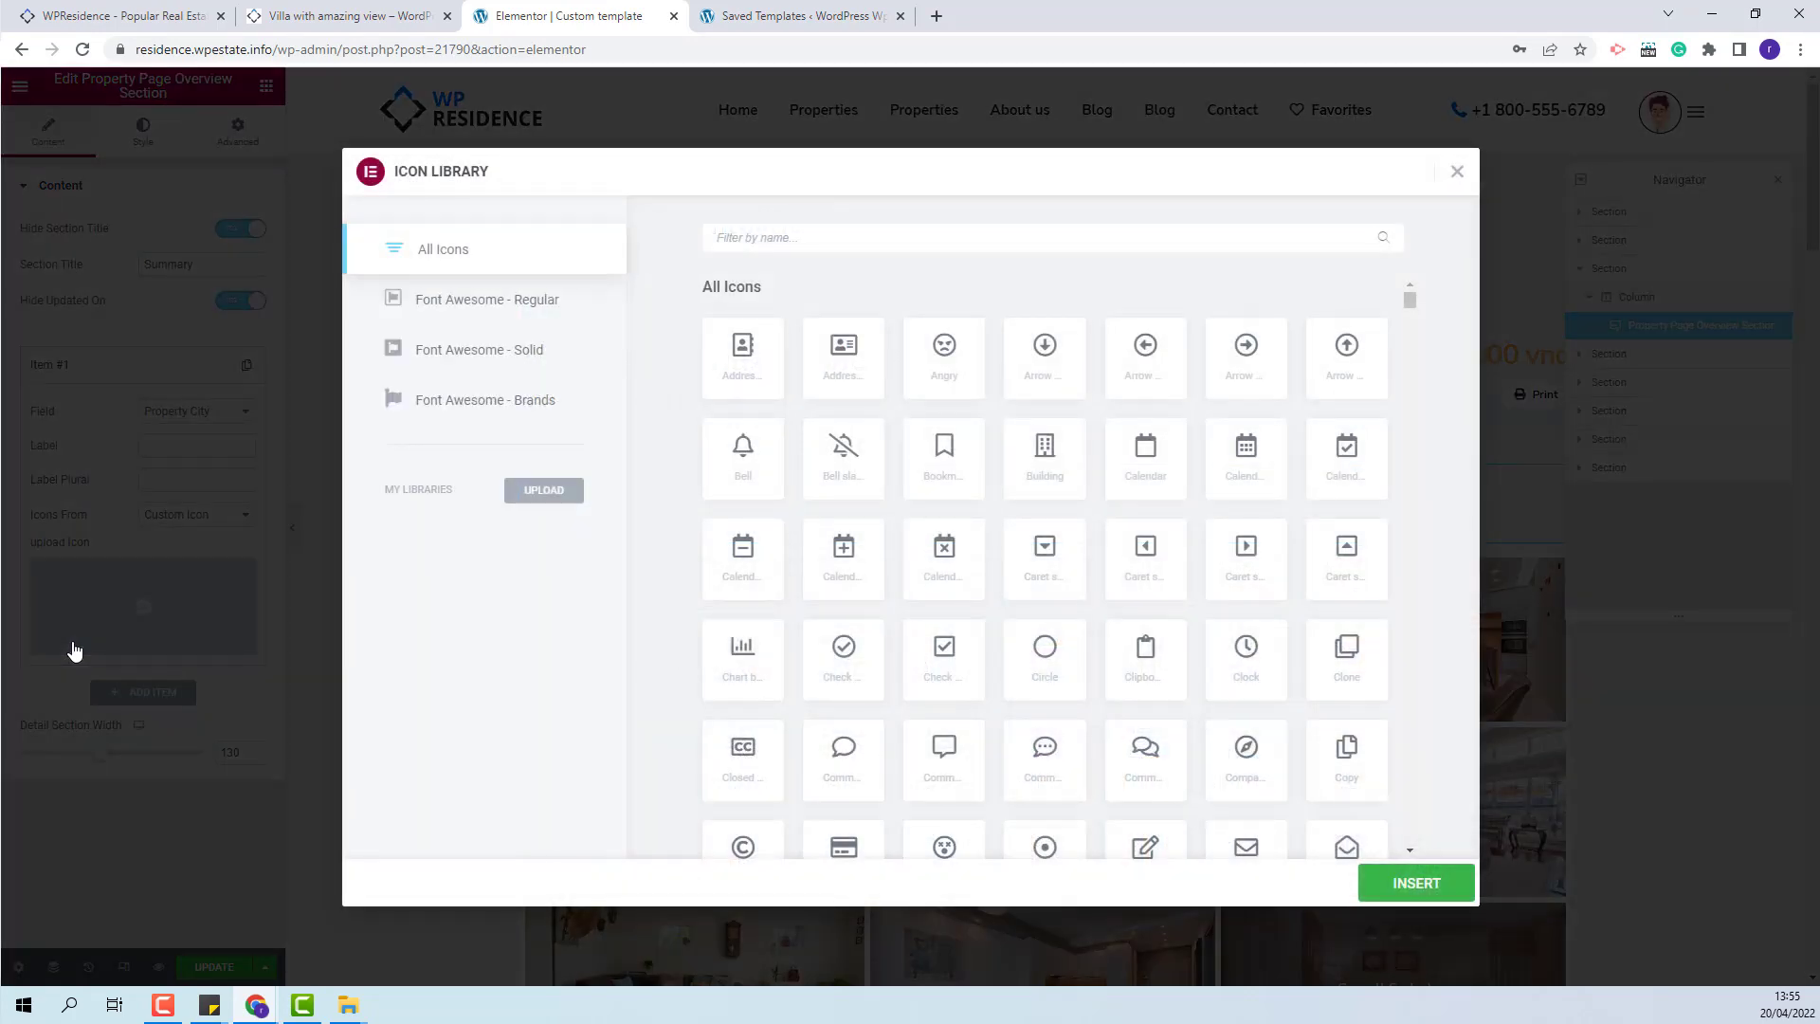
click(743, 358)
click(1416, 883)
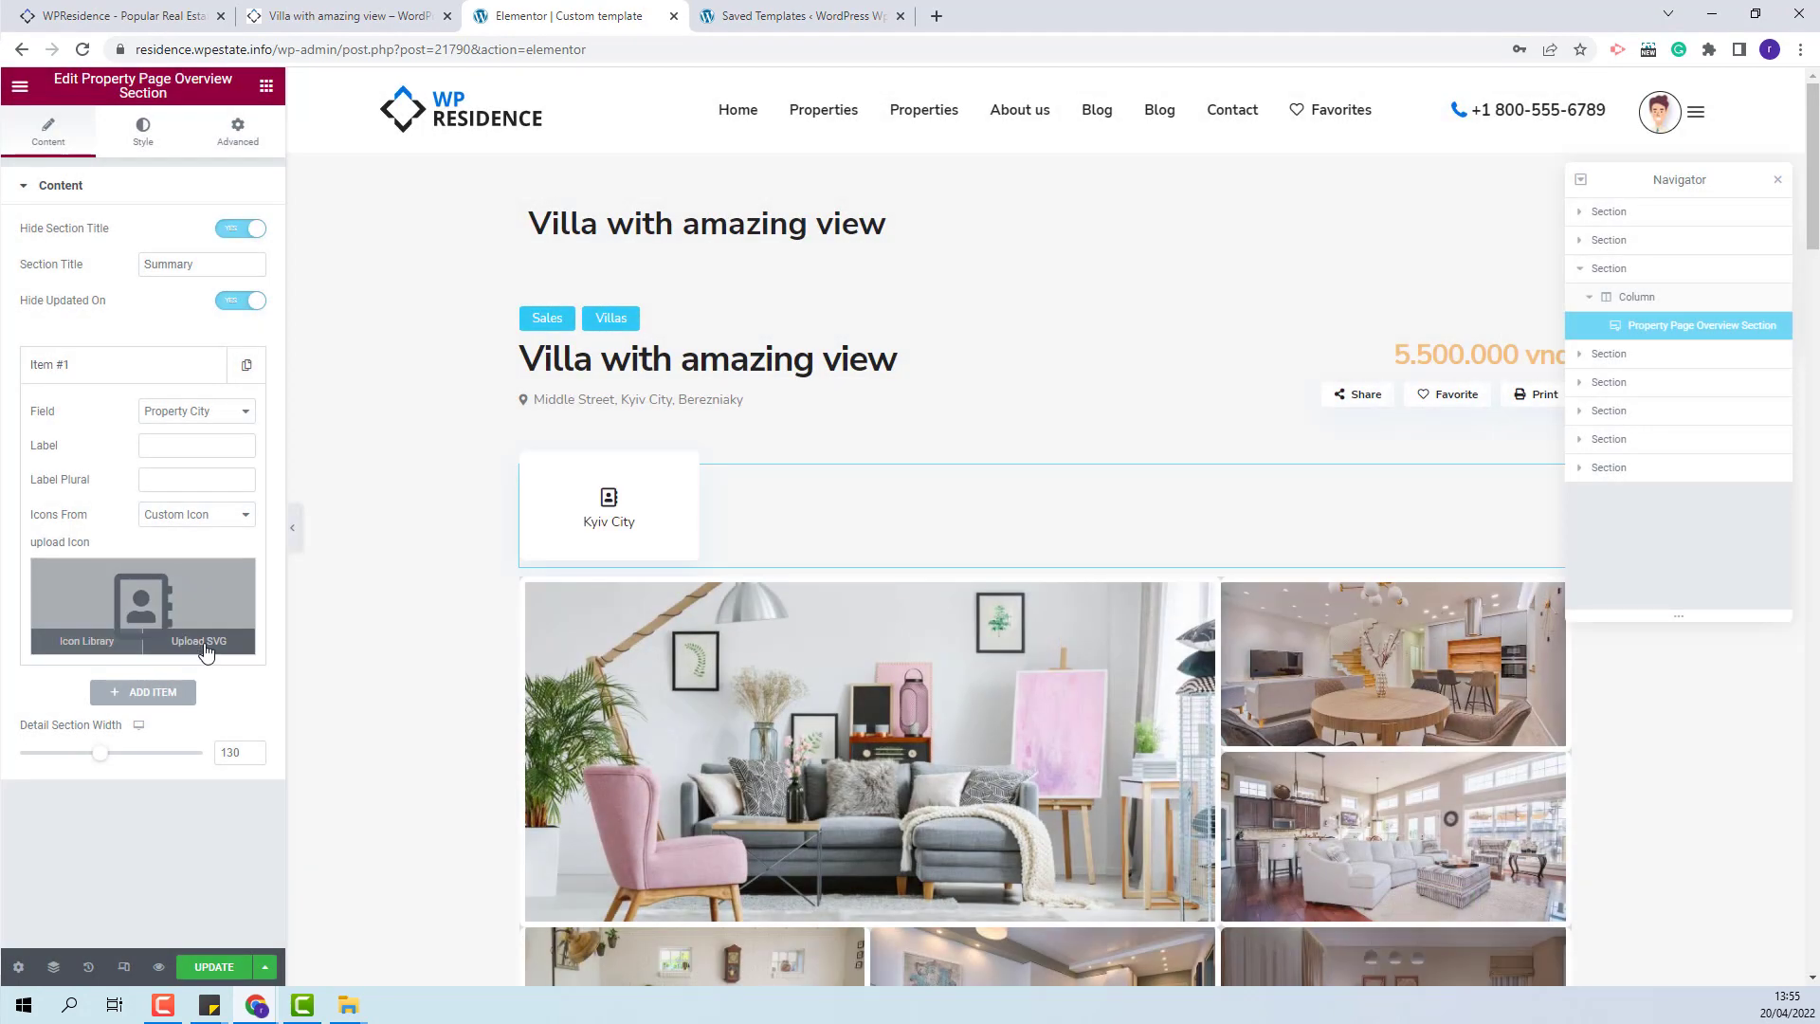
Step: Add a Property Area item (Berezniaky) with an uploaded house SVG icon, then a third item
click(140, 693)
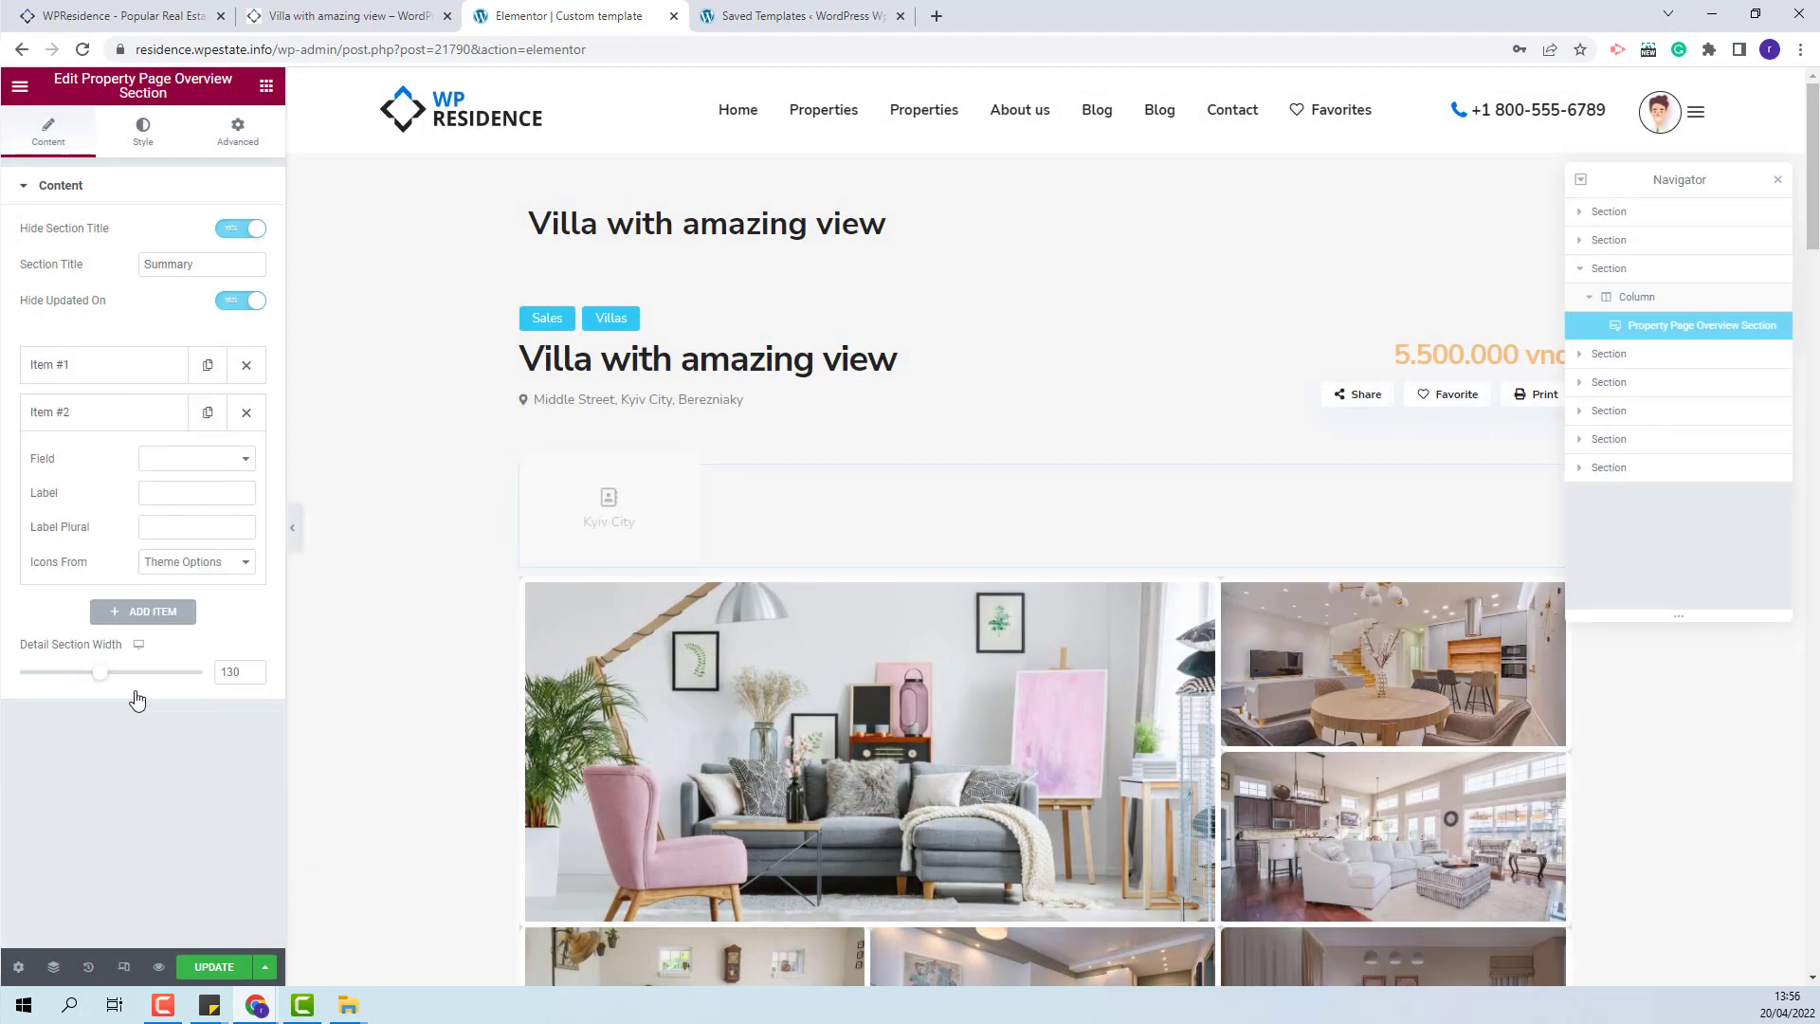
click(196, 458)
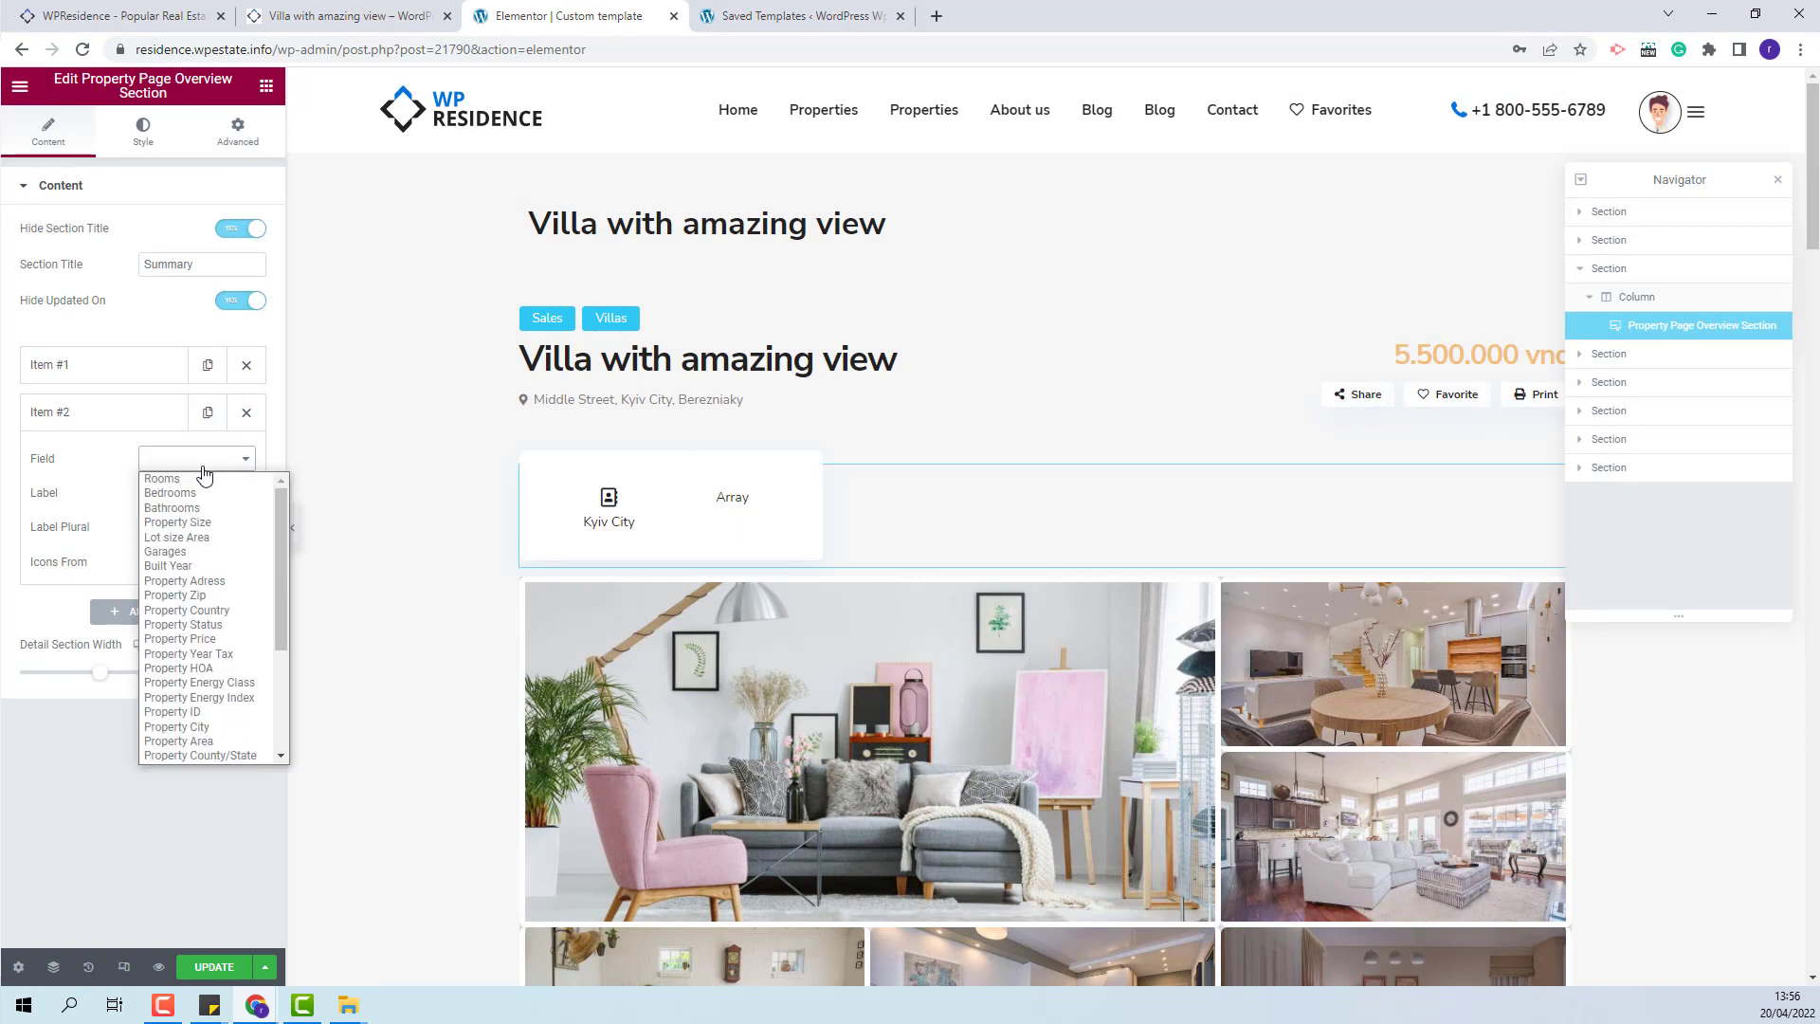
click(196, 741)
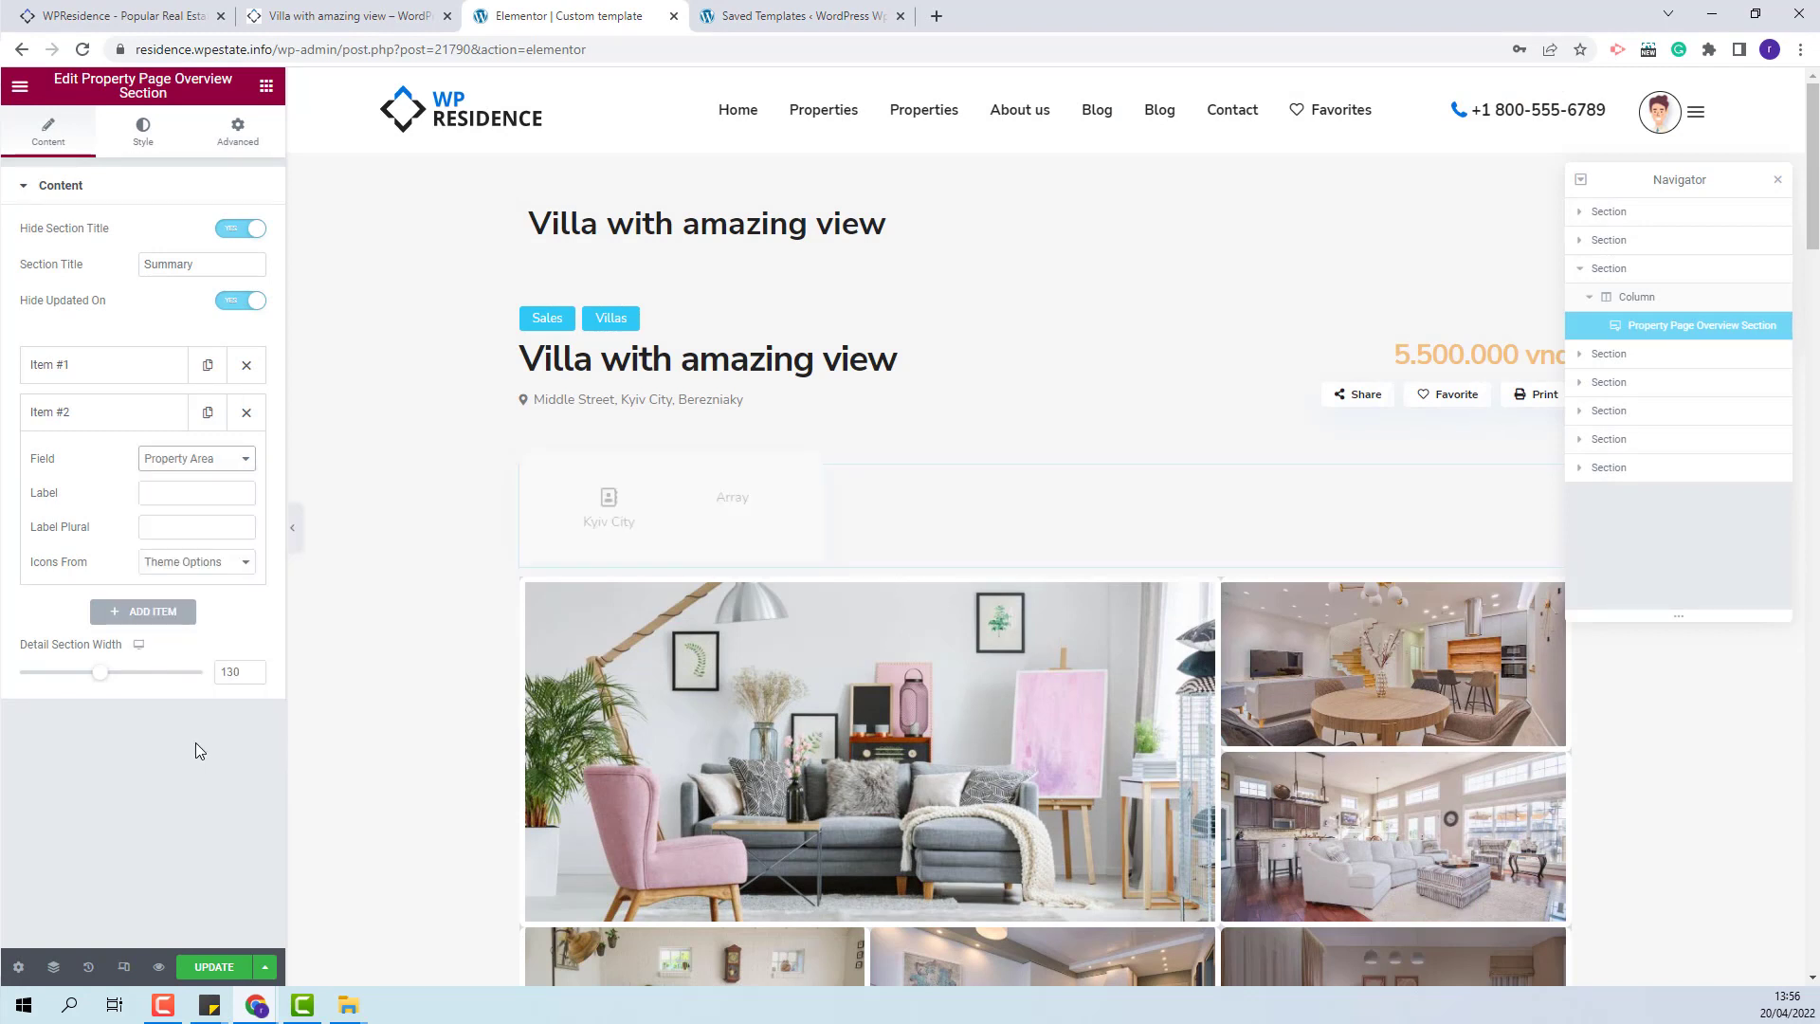
click(210, 565)
click(209, 595)
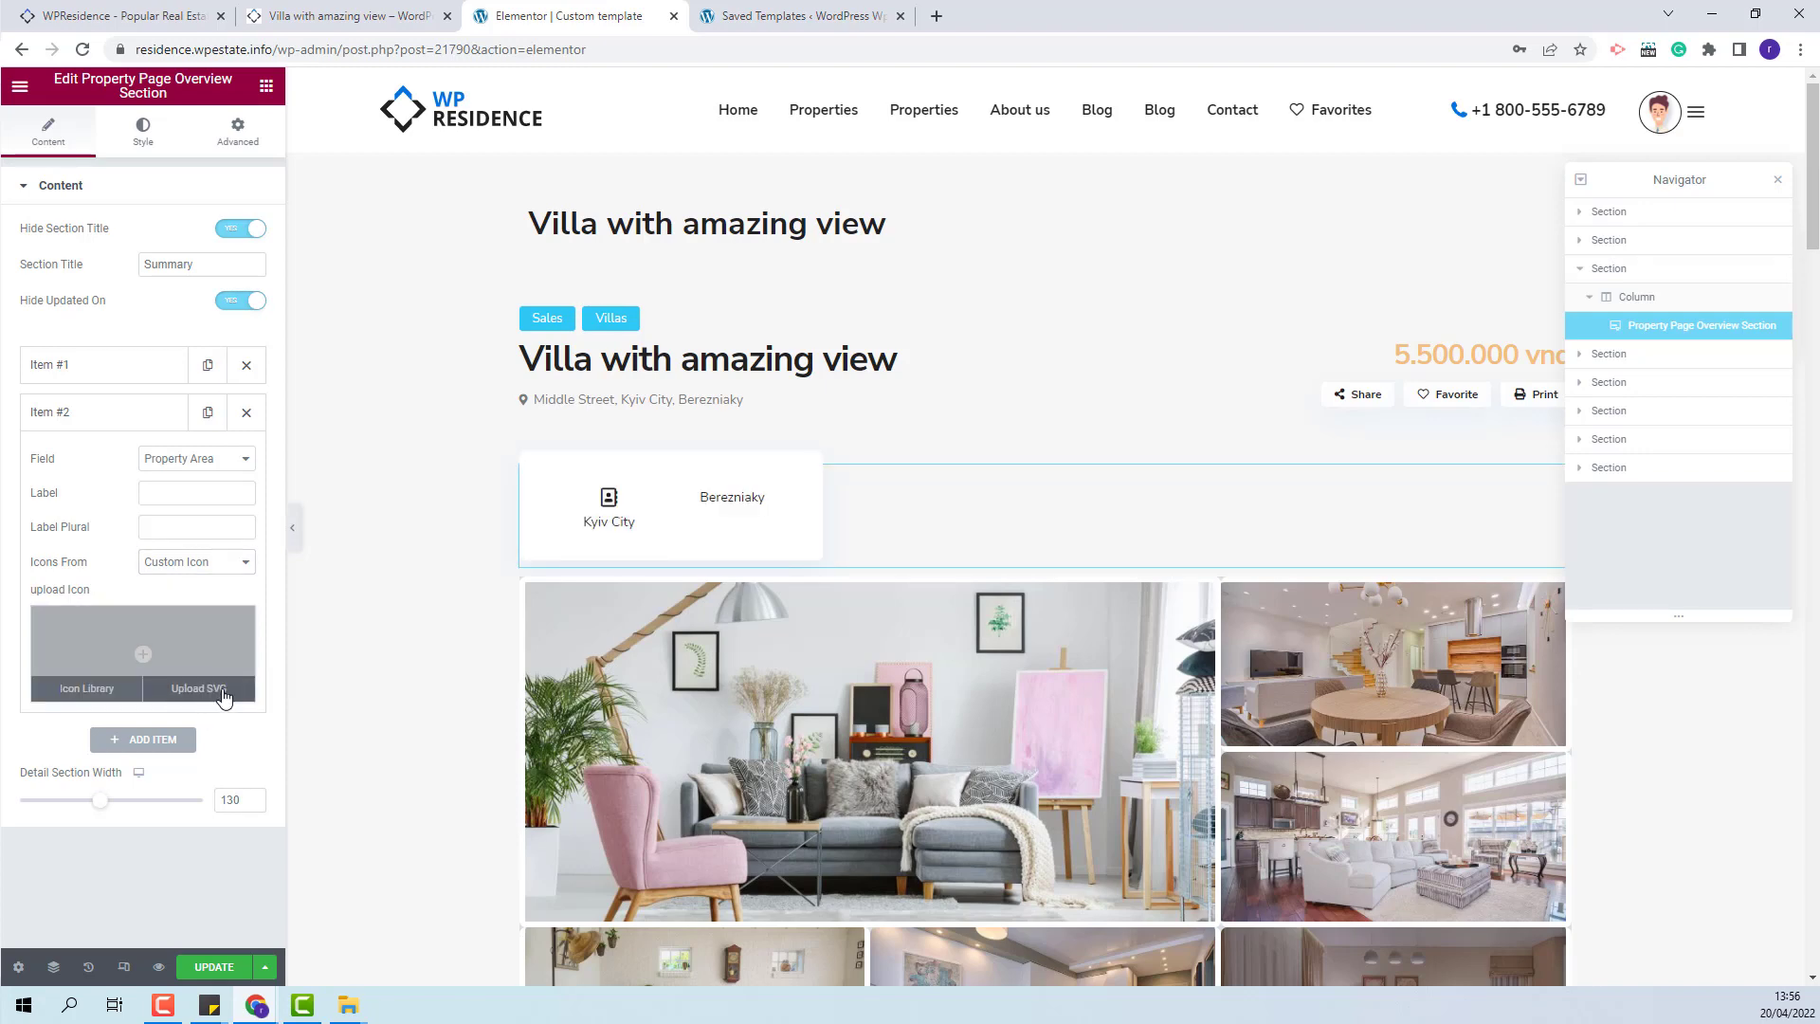
click(223, 698)
click(393, 654)
click(1701, 928)
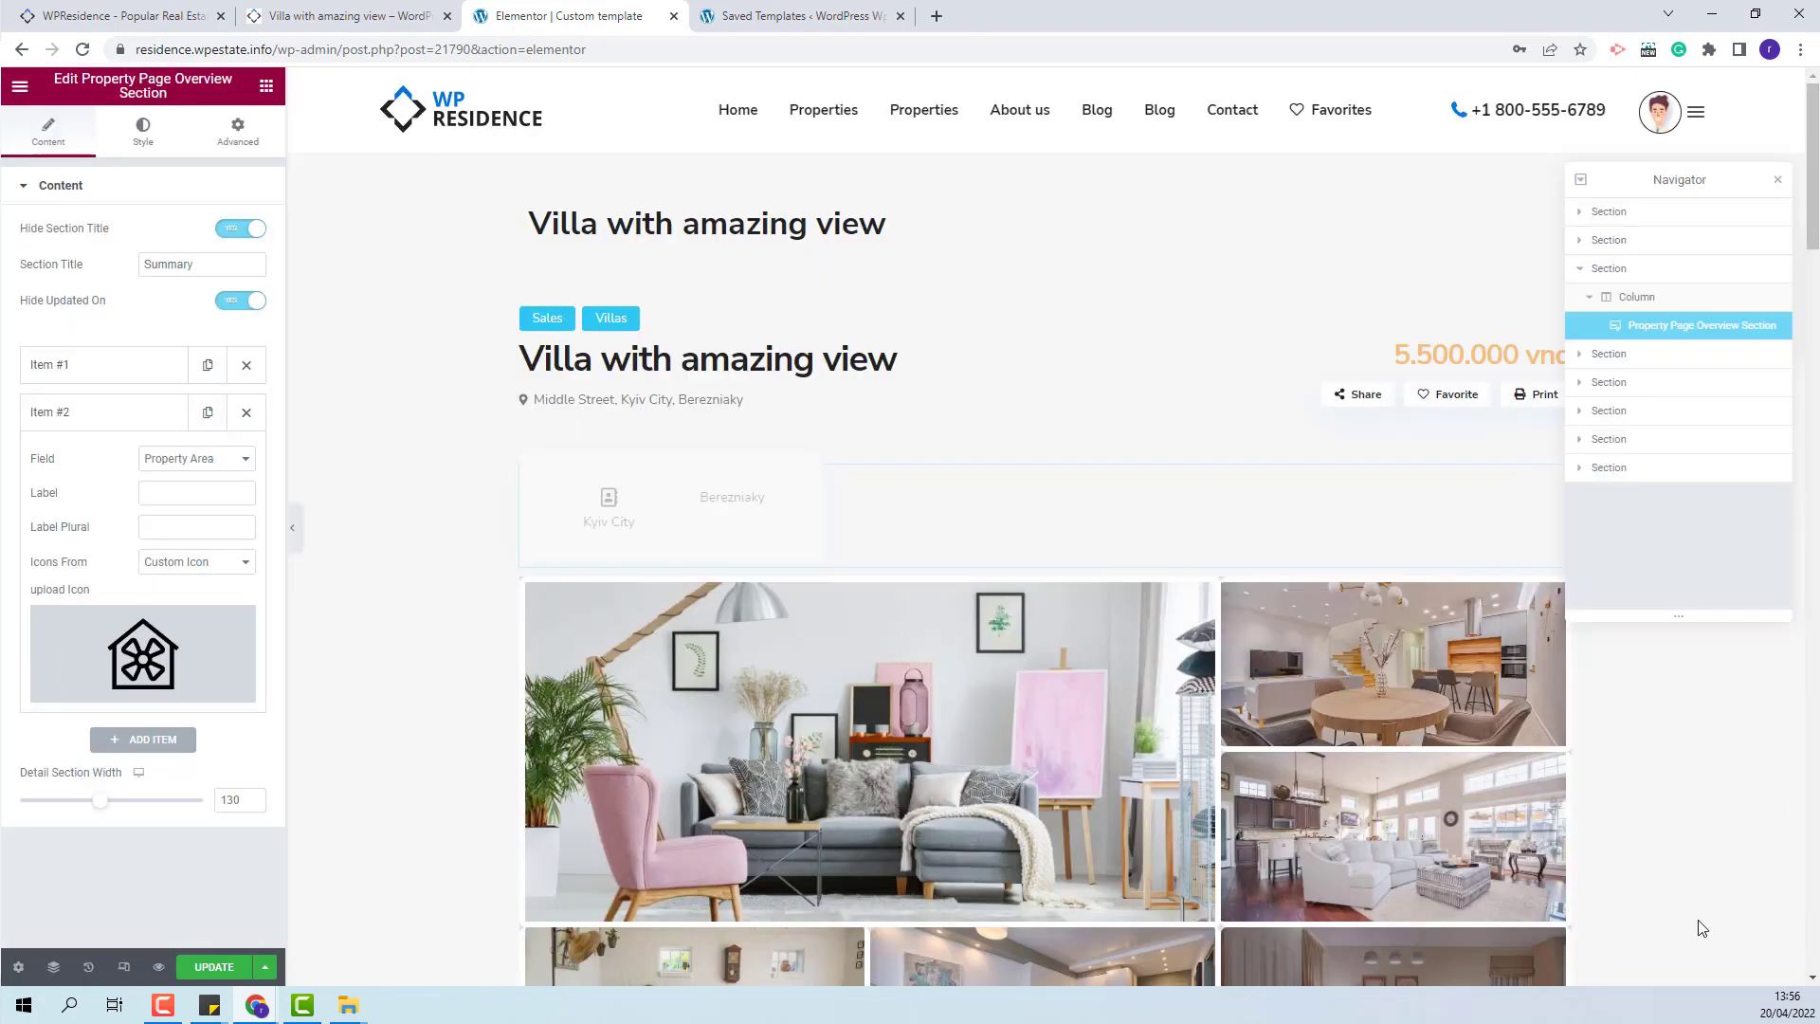
click(128, 740)
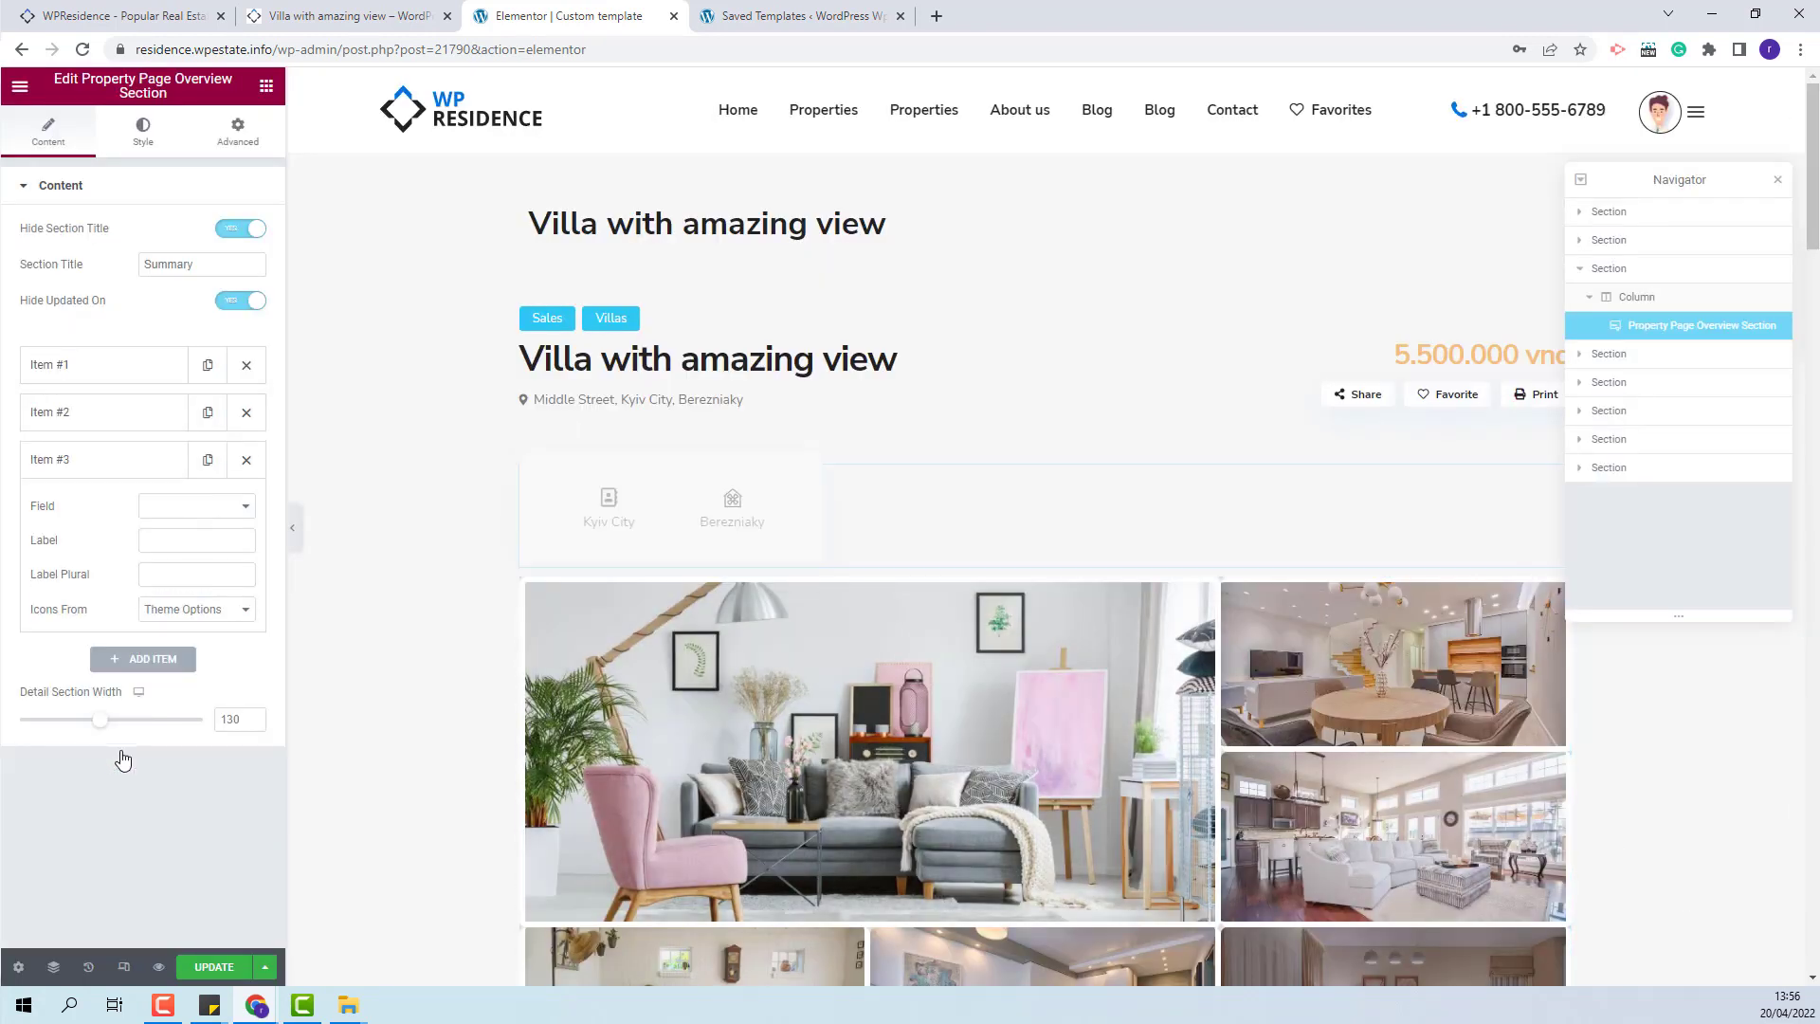
Step: Set the third item to Property Category (Villas) with the Building icon, then add a fourth item
click(190, 505)
click(168, 581)
click(195, 609)
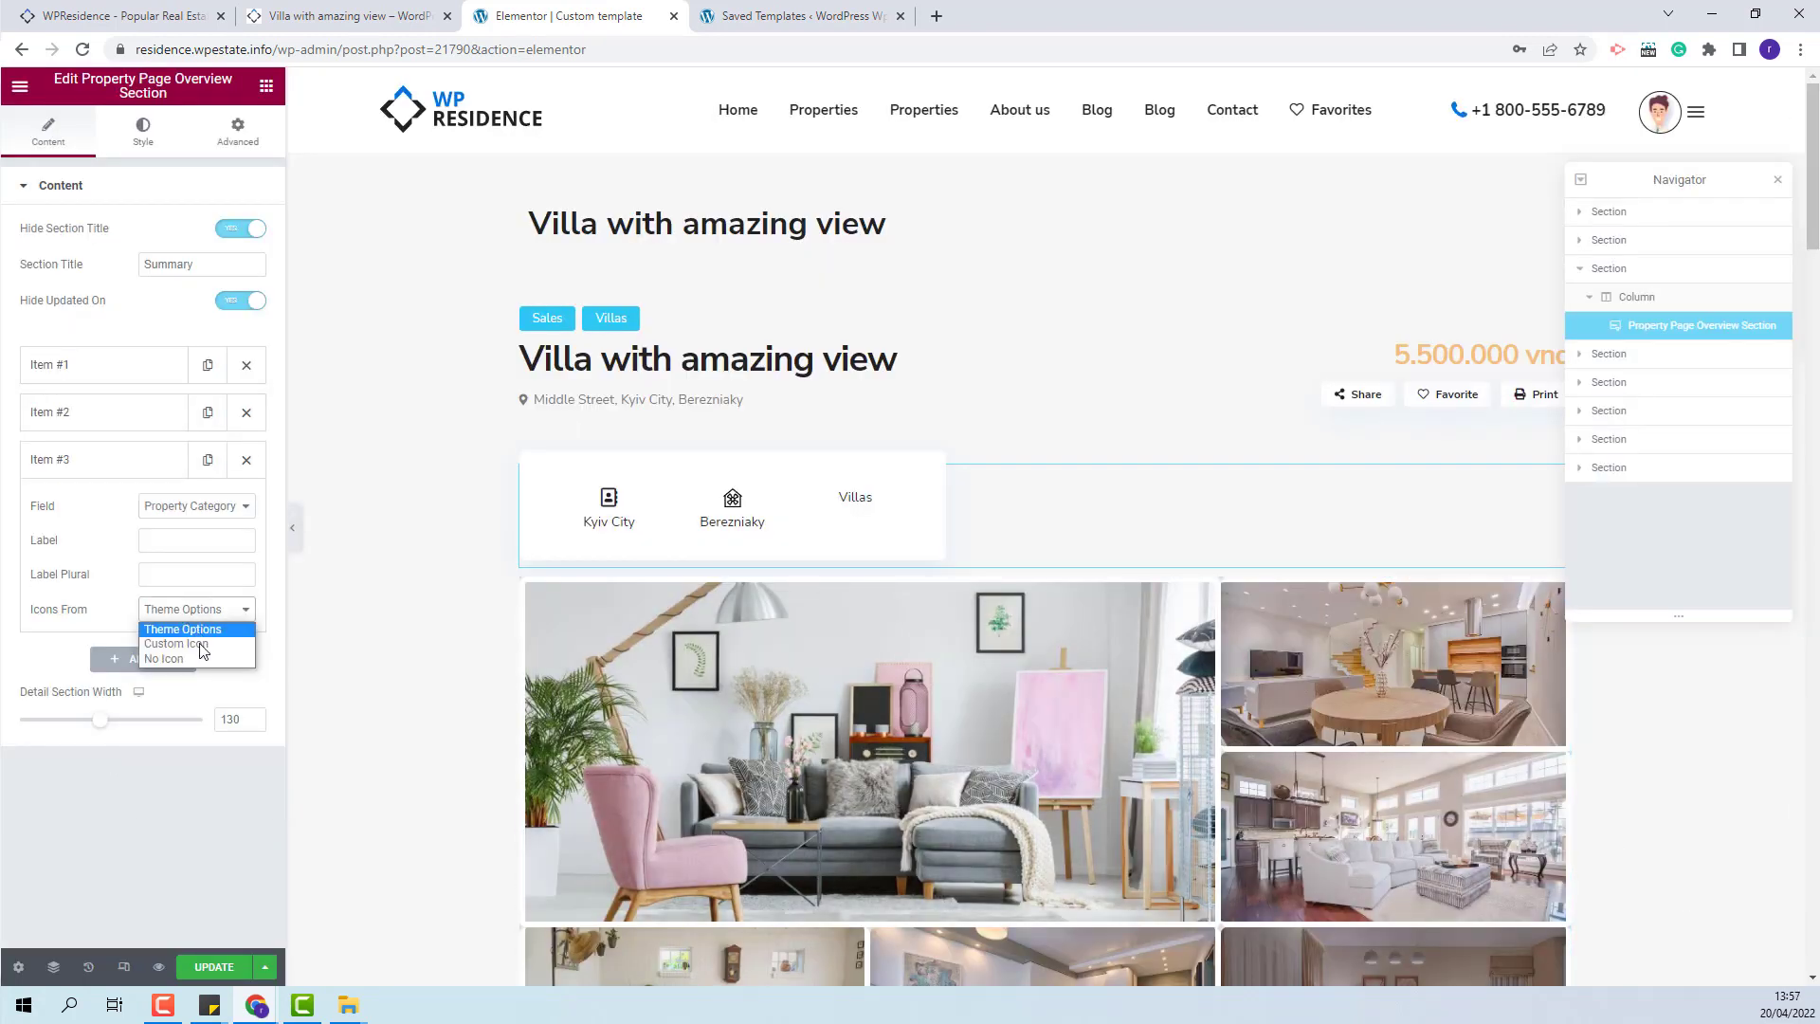
click(175, 644)
click(76, 738)
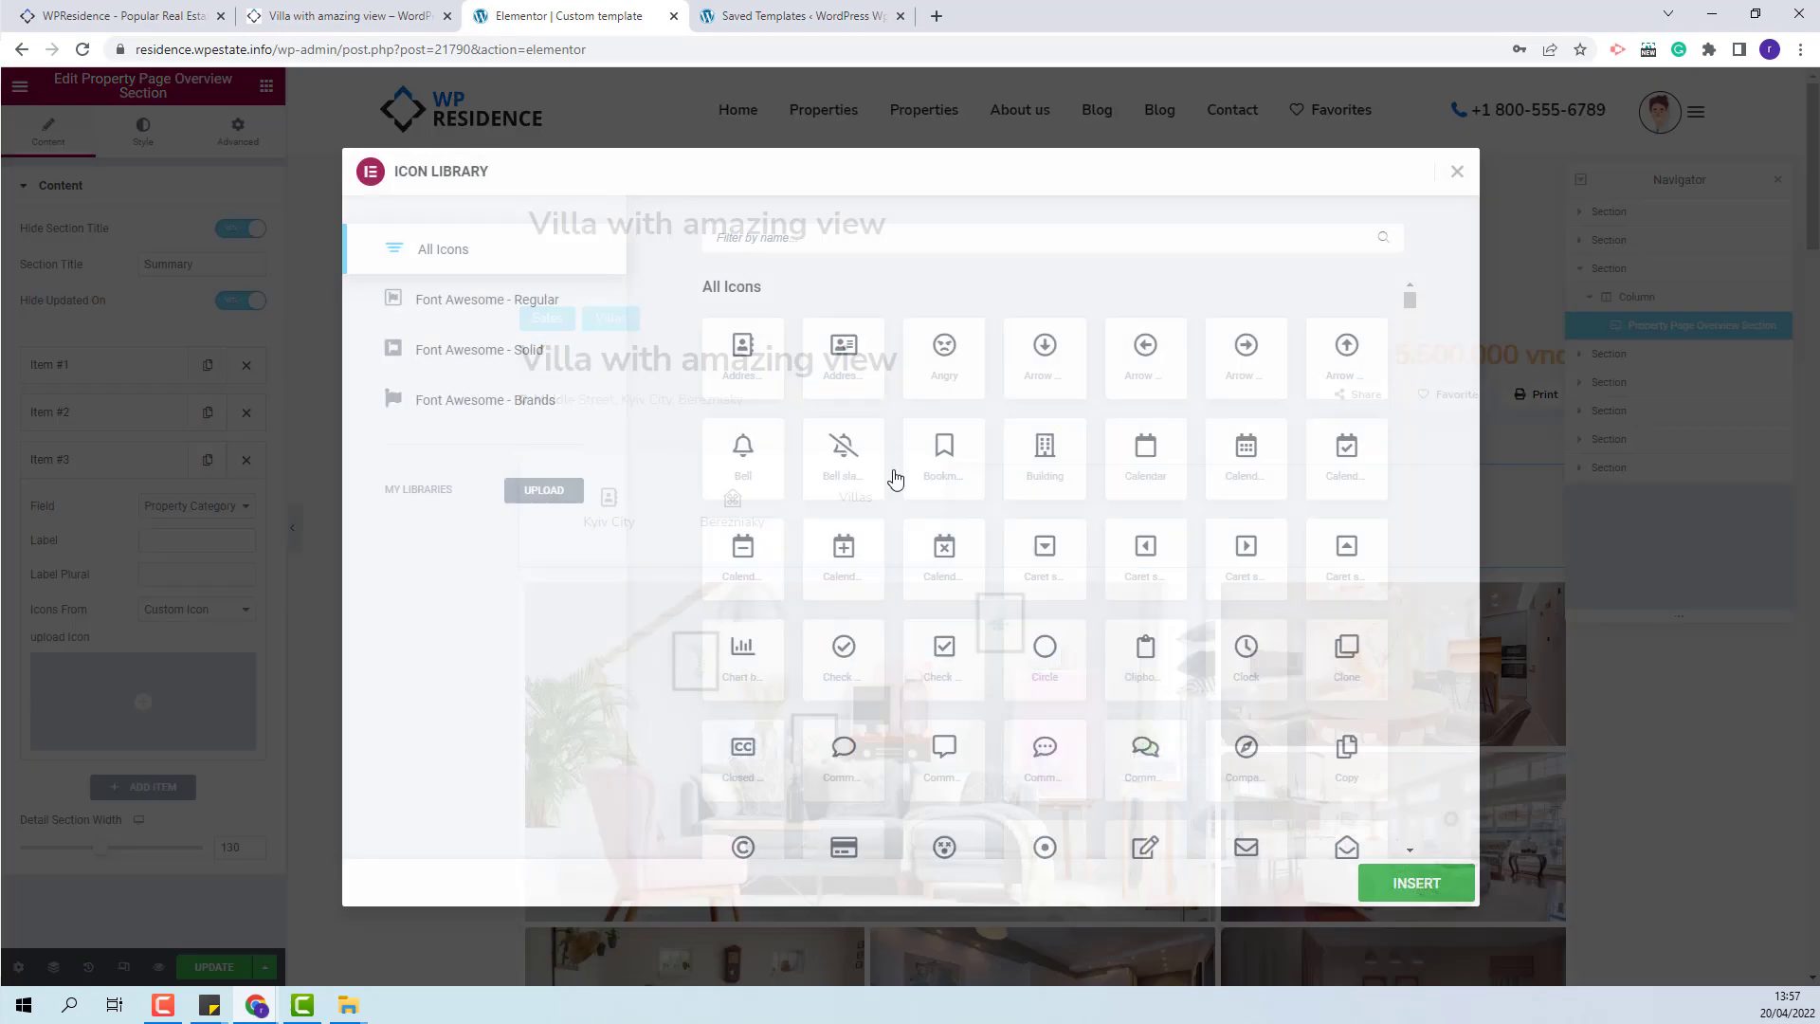
click(1078, 474)
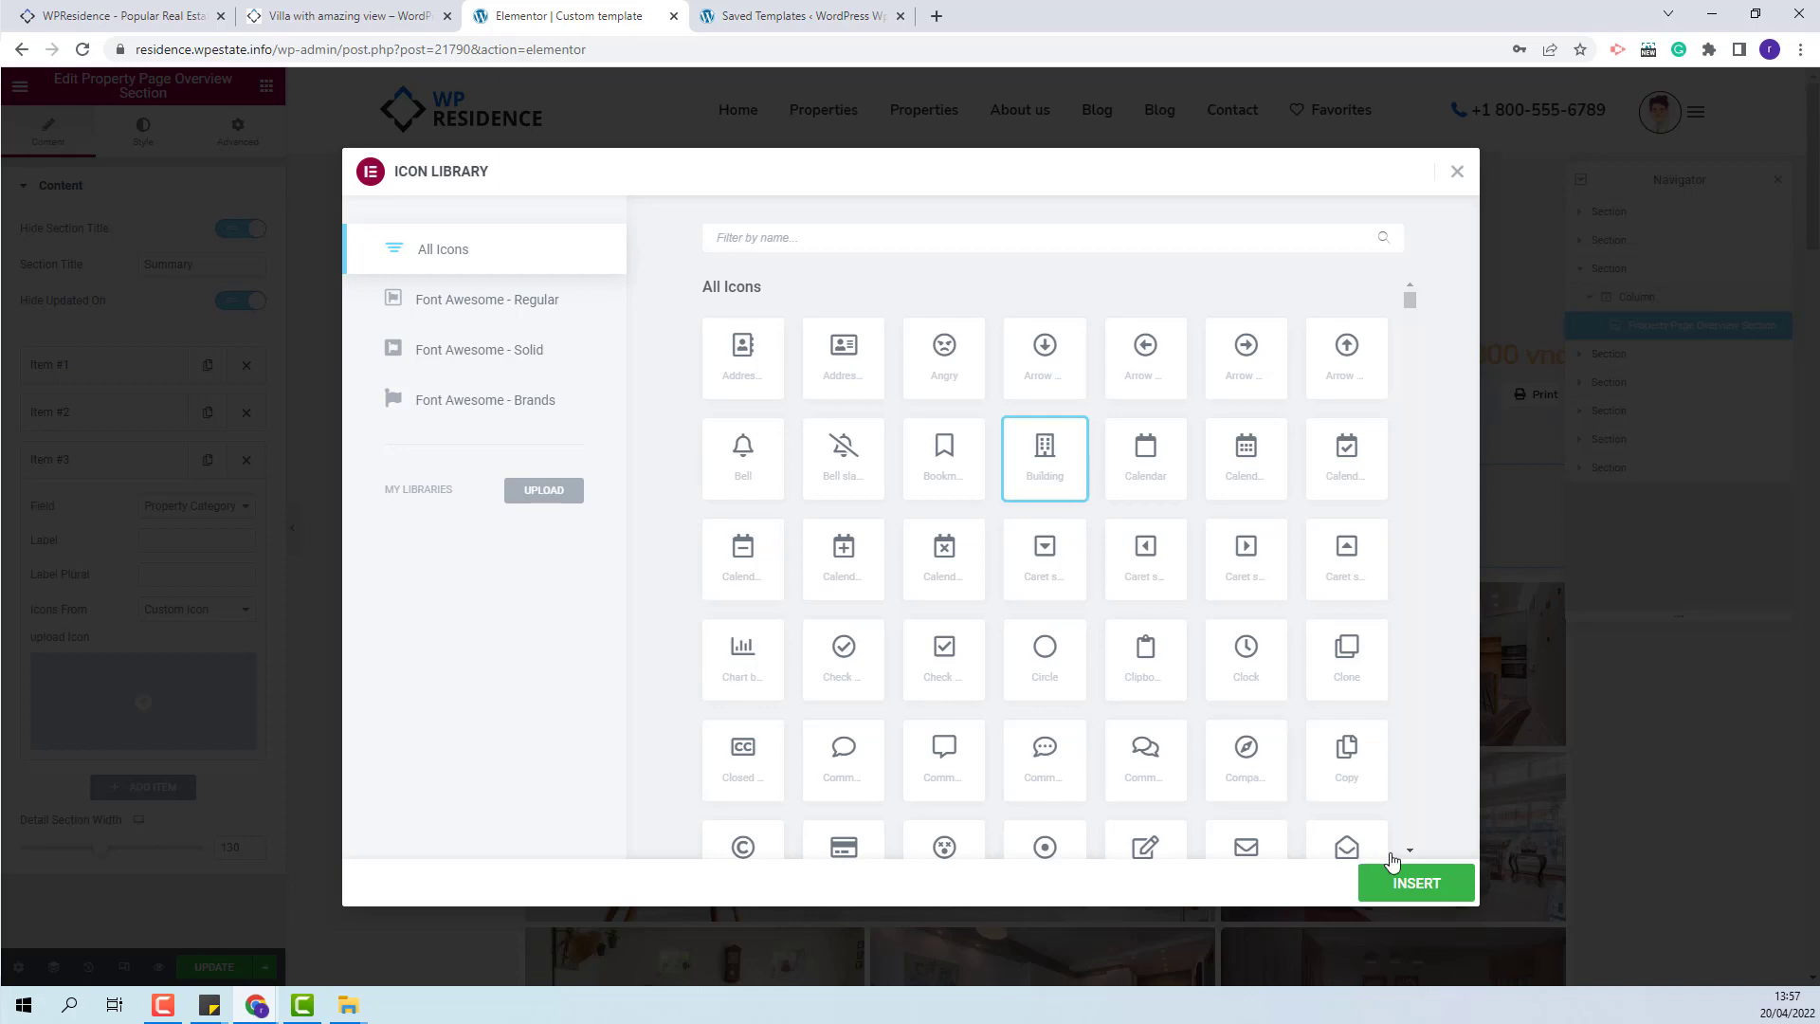
click(1415, 881)
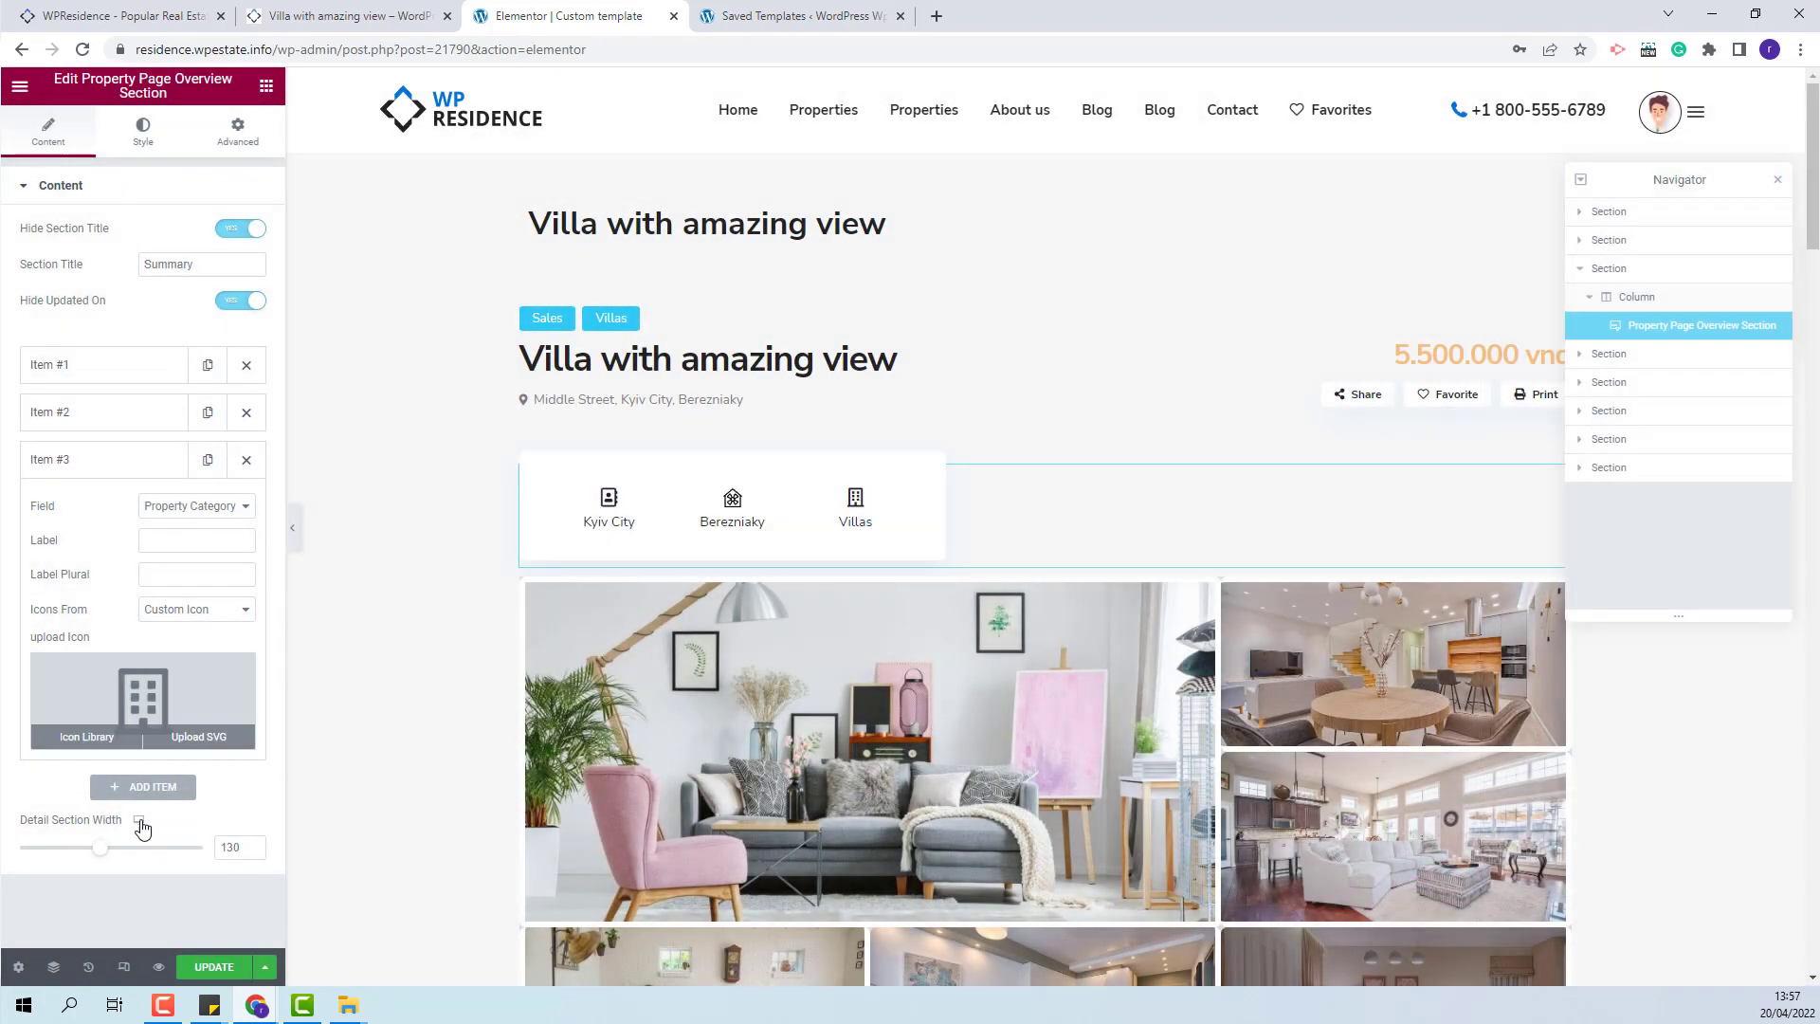
click(147, 787)
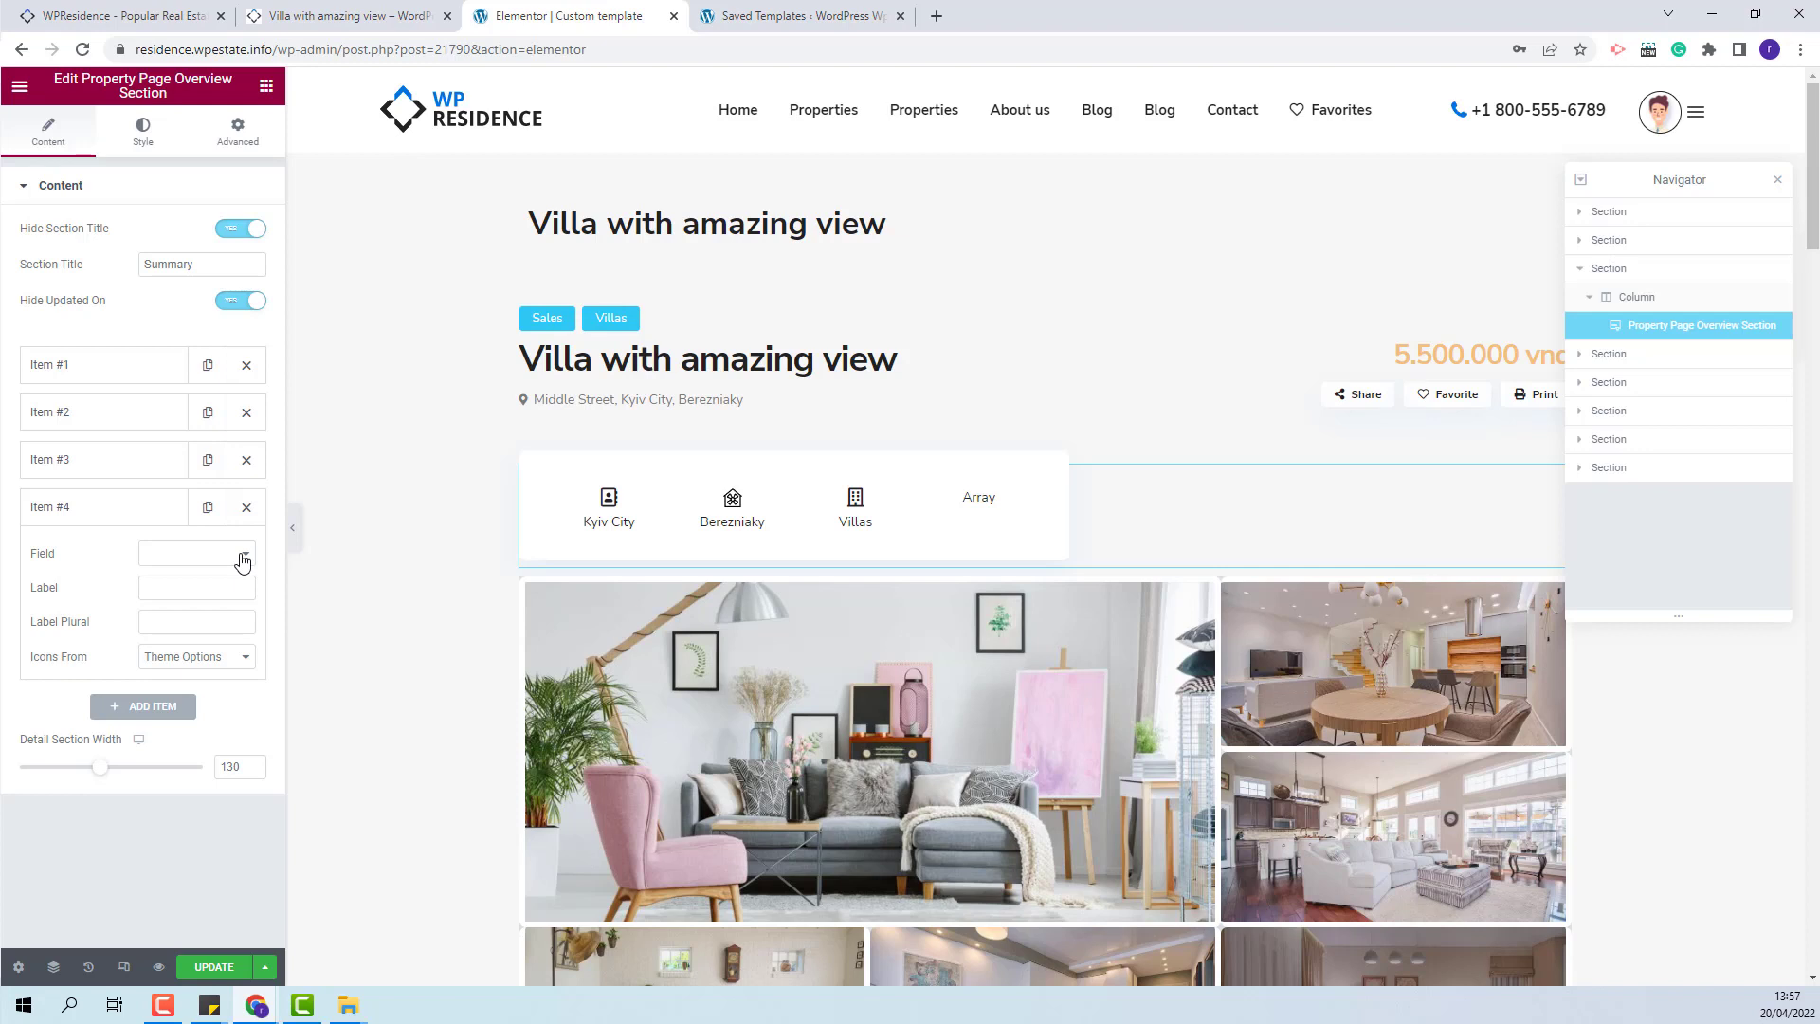
click(242, 560)
Step: Set the fourth item to Rooms with Room/Rooms labels and a custom library icon
click(228, 574)
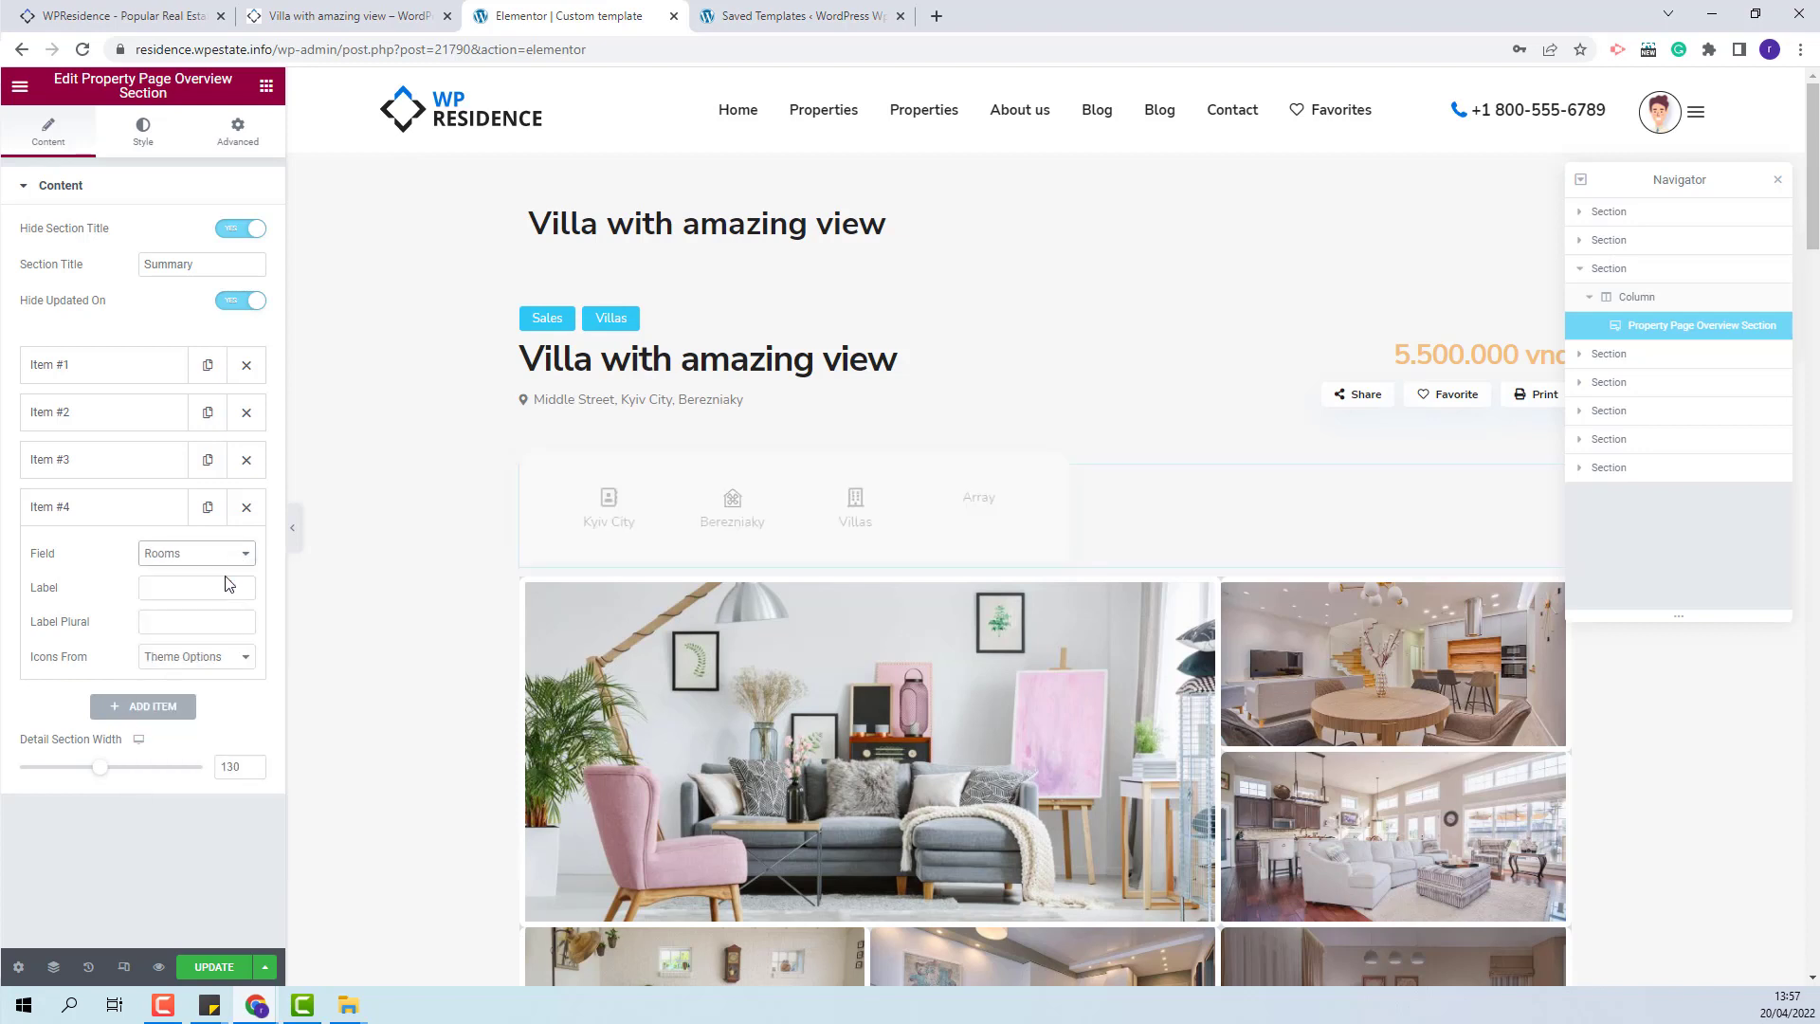
click(222, 588)
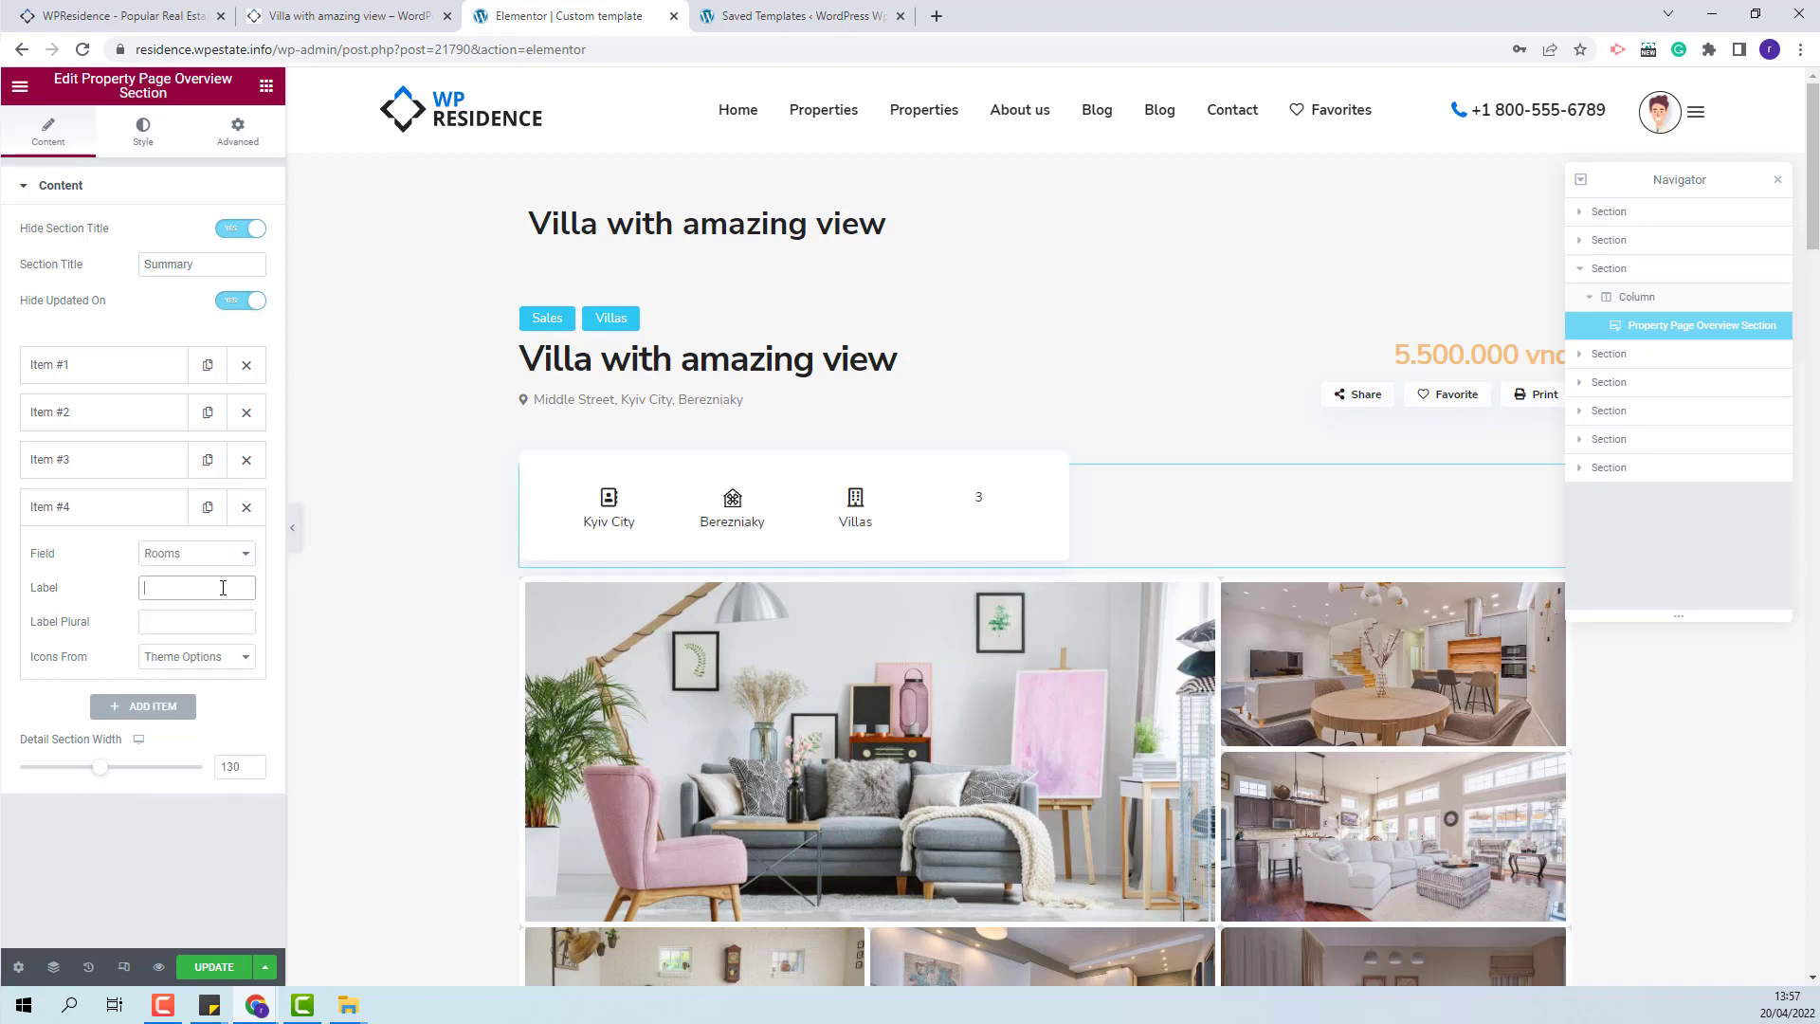
text(Room)
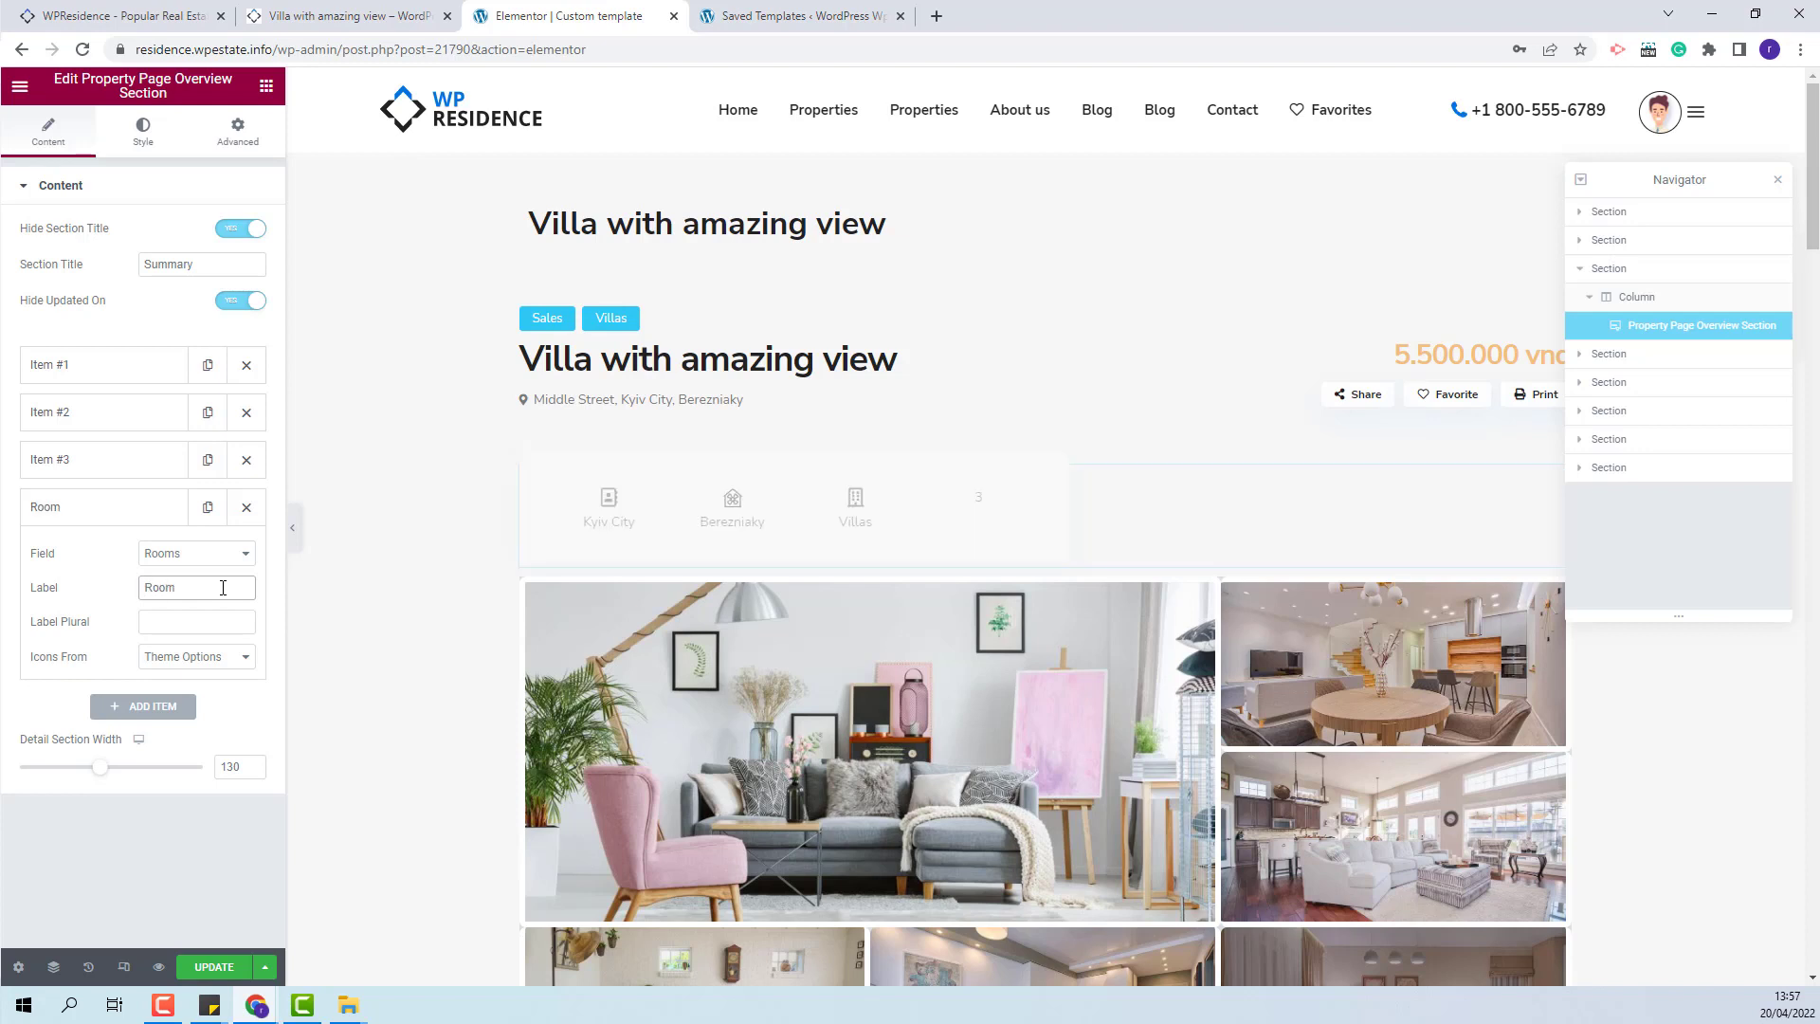
click(163, 621)
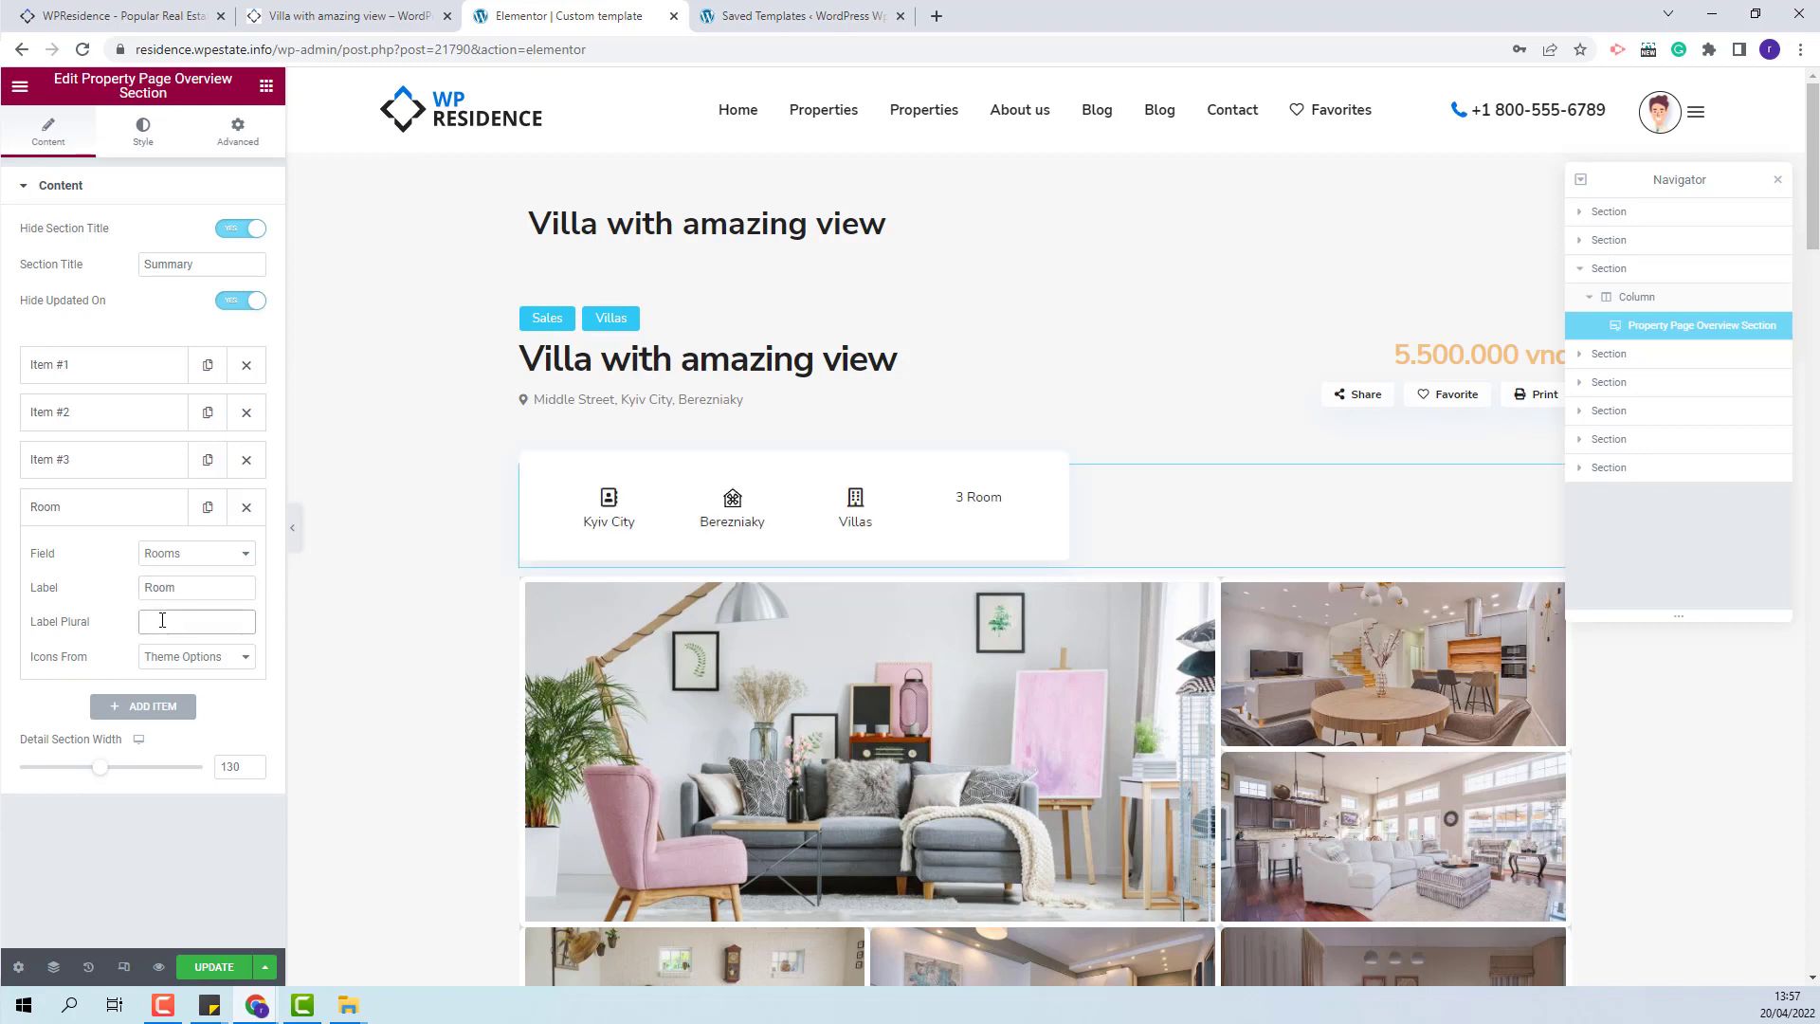
text(Rooms)
click(203, 655)
click(197, 696)
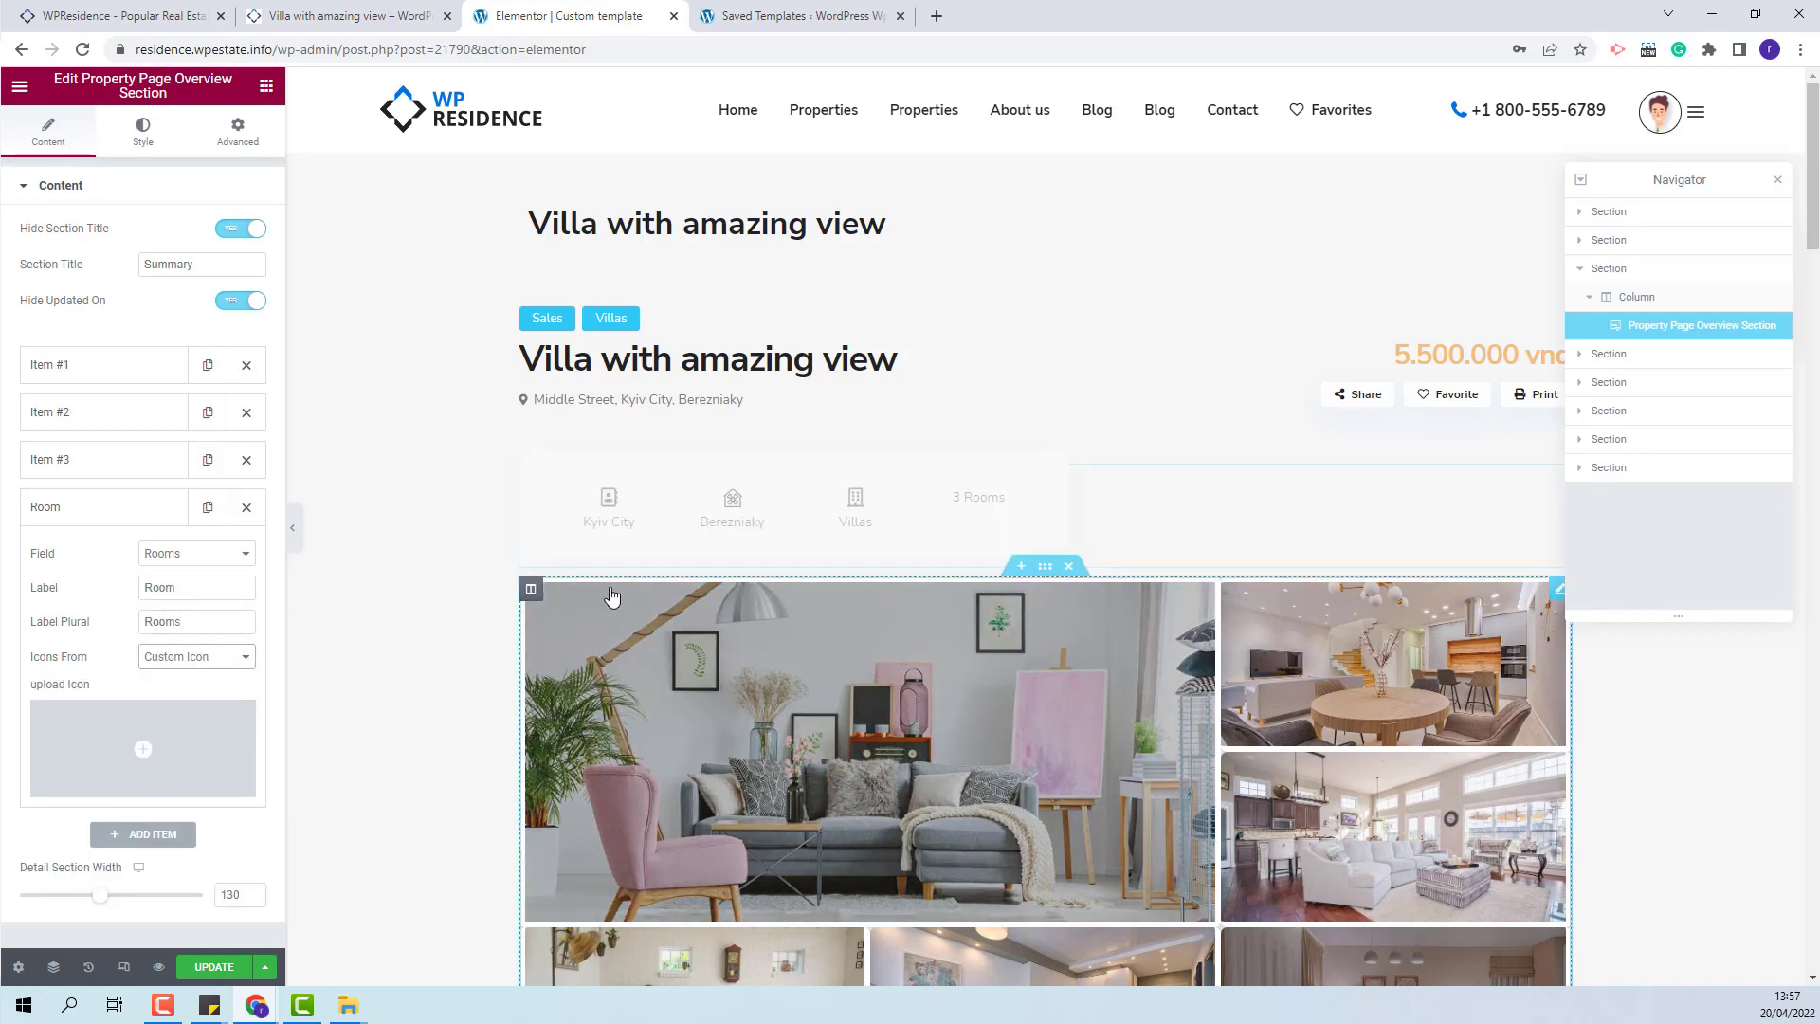
click(85, 796)
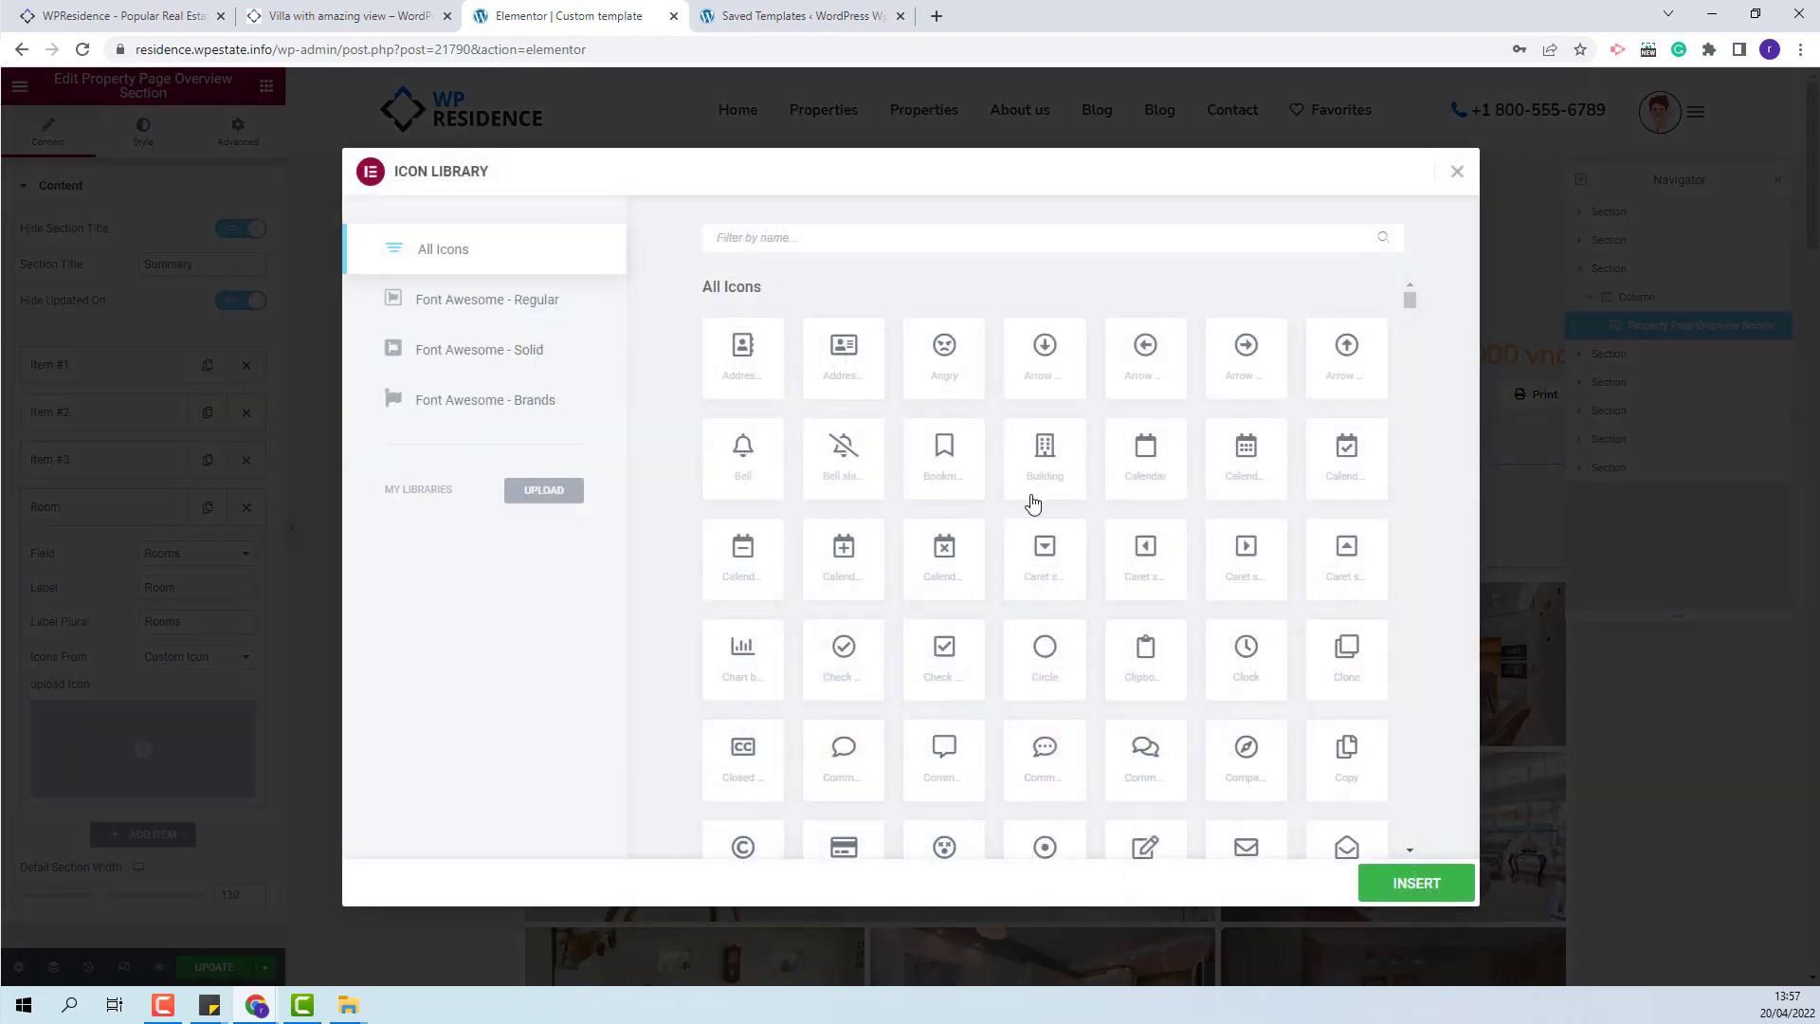
scroll(1032, 531, down, 5)
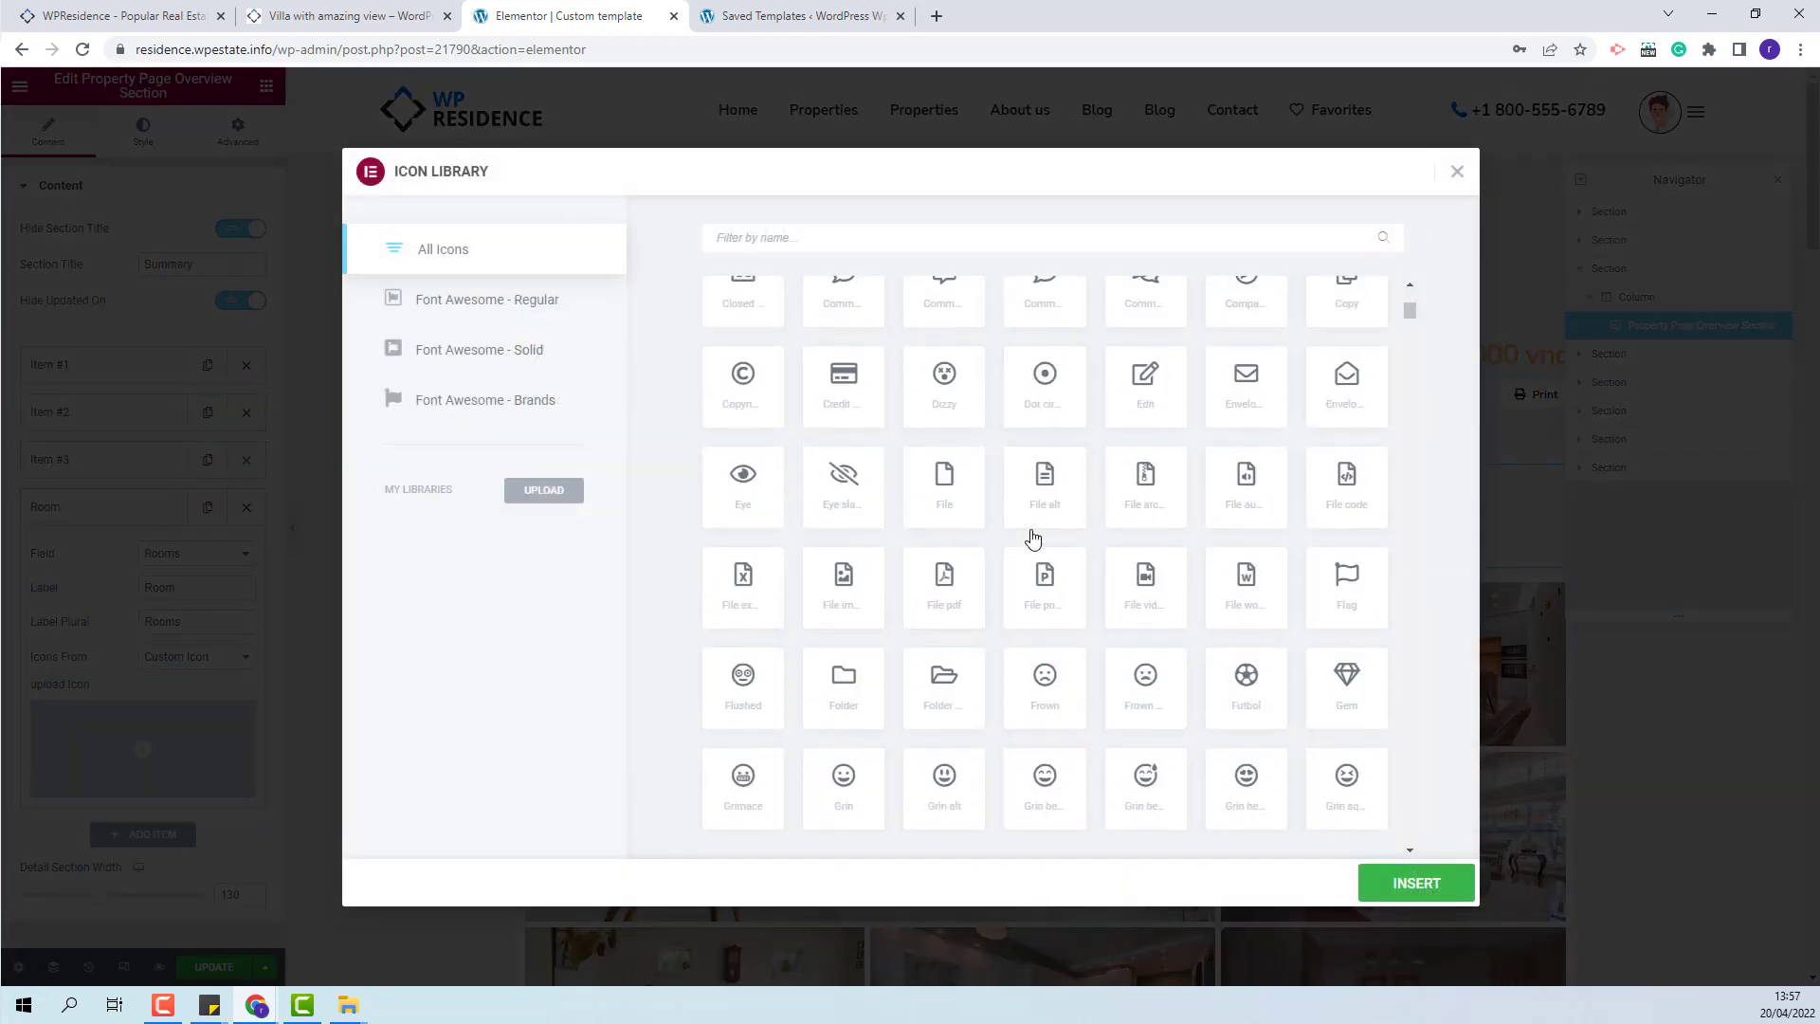
double_click(841, 626)
Step: Add a fifth Bedrooms item labelled Bedroom/Bedrooms
click(159, 838)
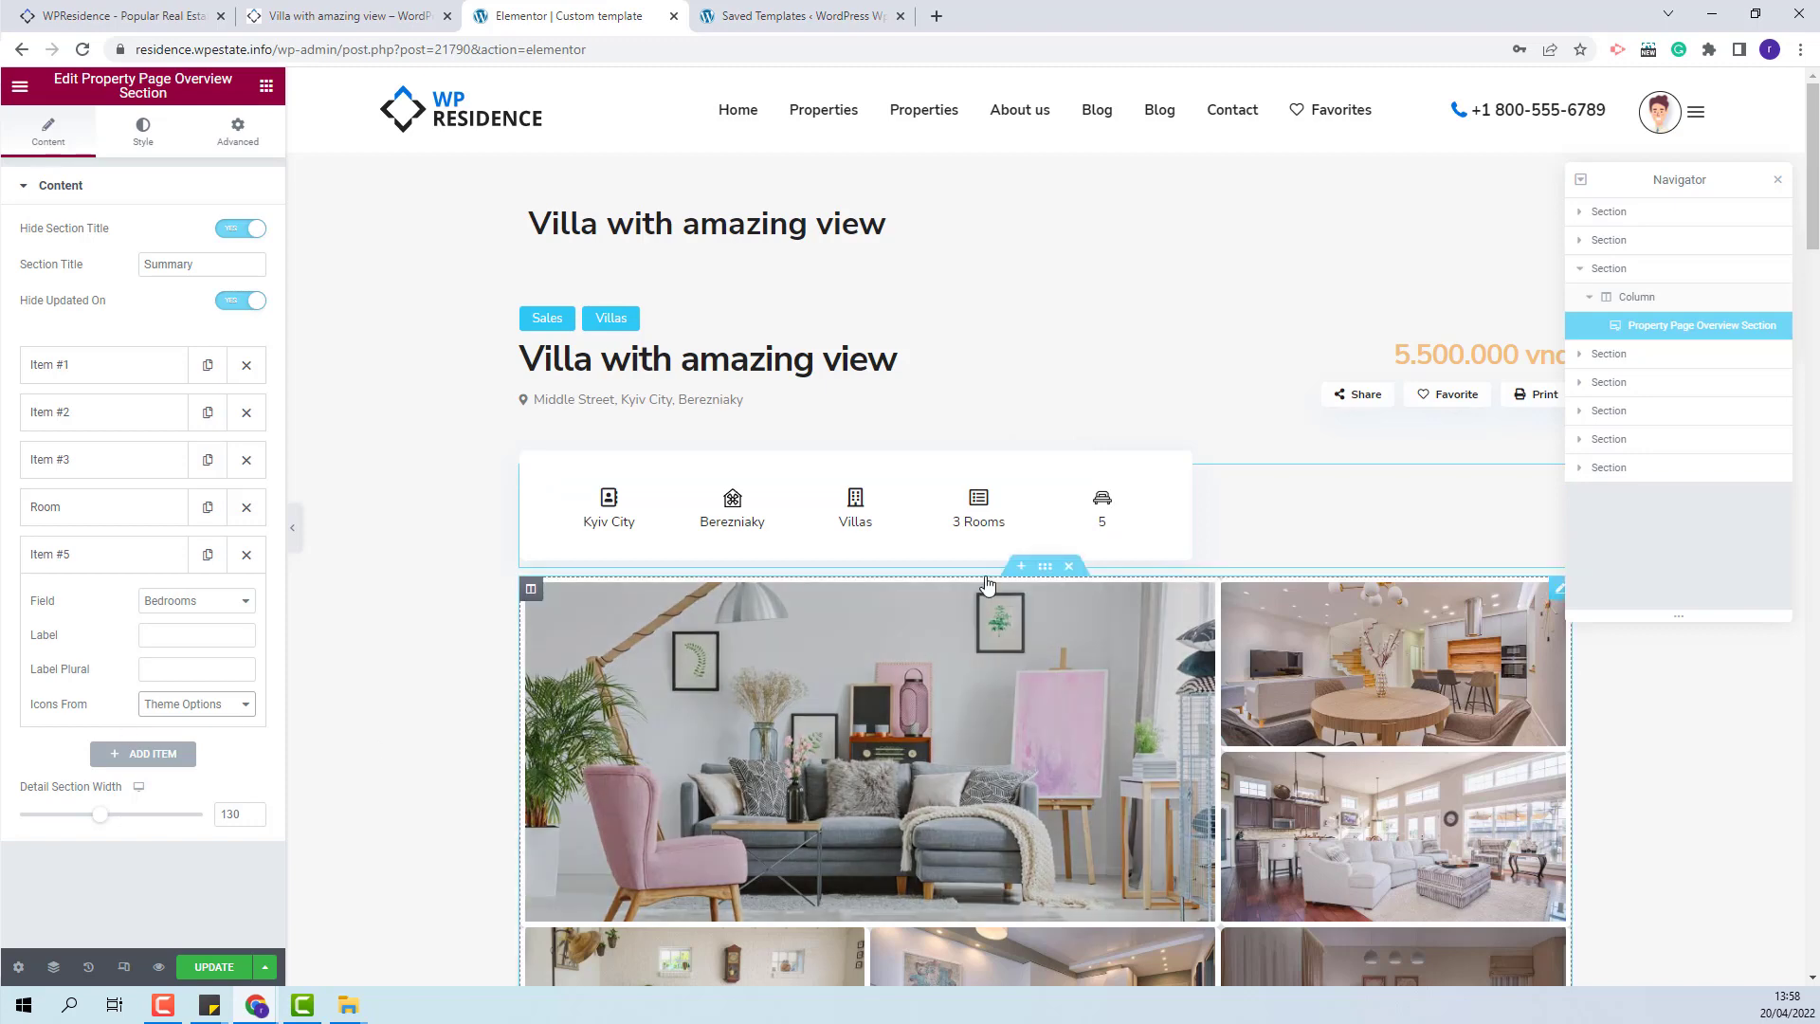
click(201, 637)
text(Bedroom)
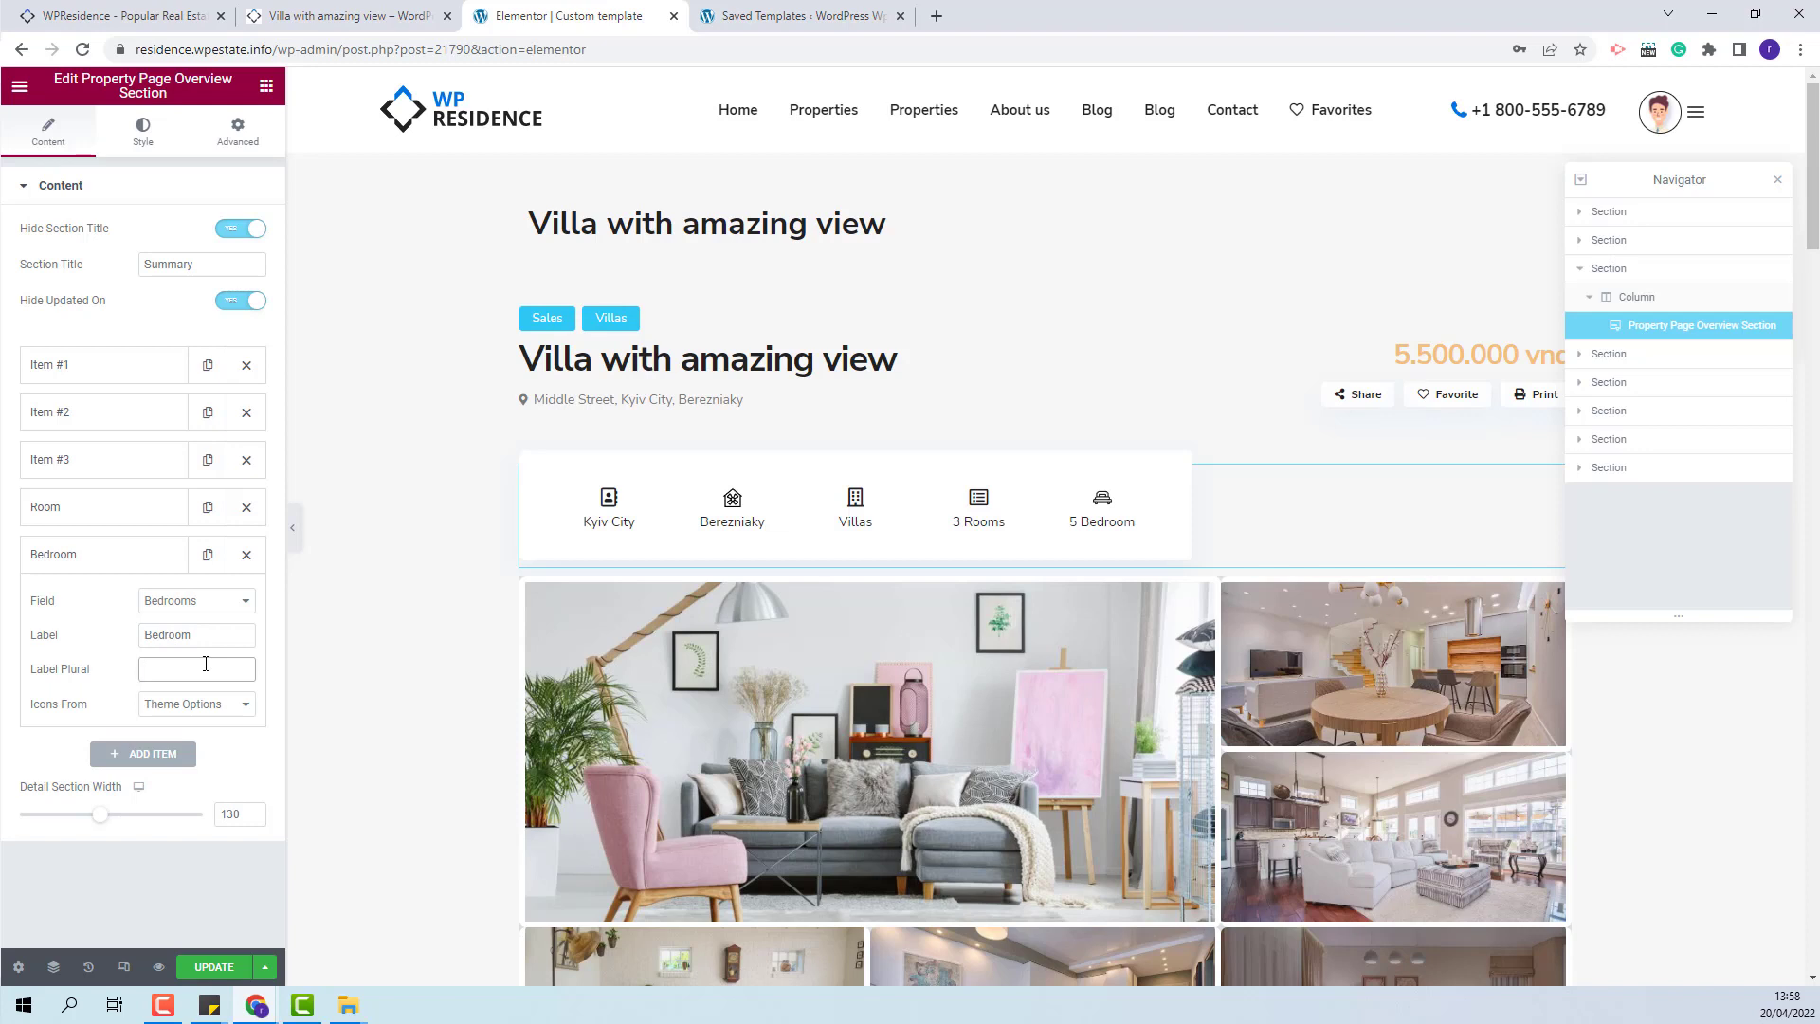
click(206, 668)
text(Bedrooms)
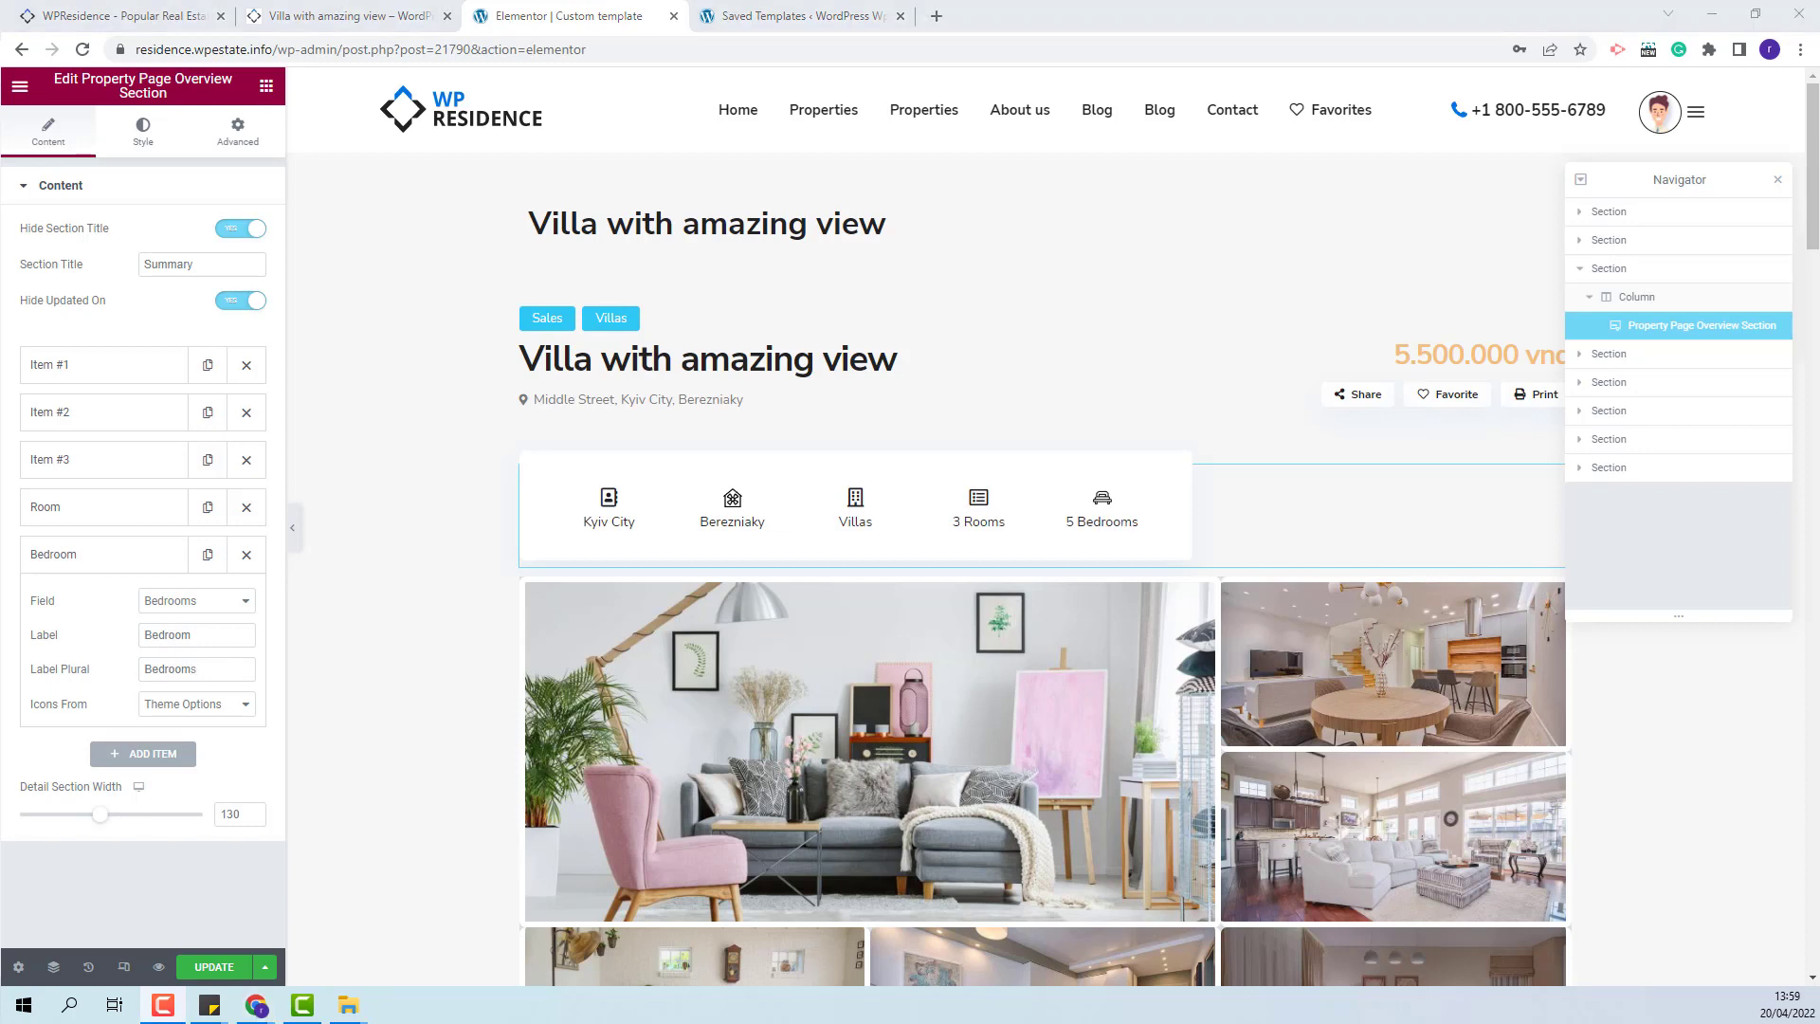
Step: Review the Parking dropdown field in WPResidence Options > General > Custom Fields
click(839, 26)
mouse_move(95, 152)
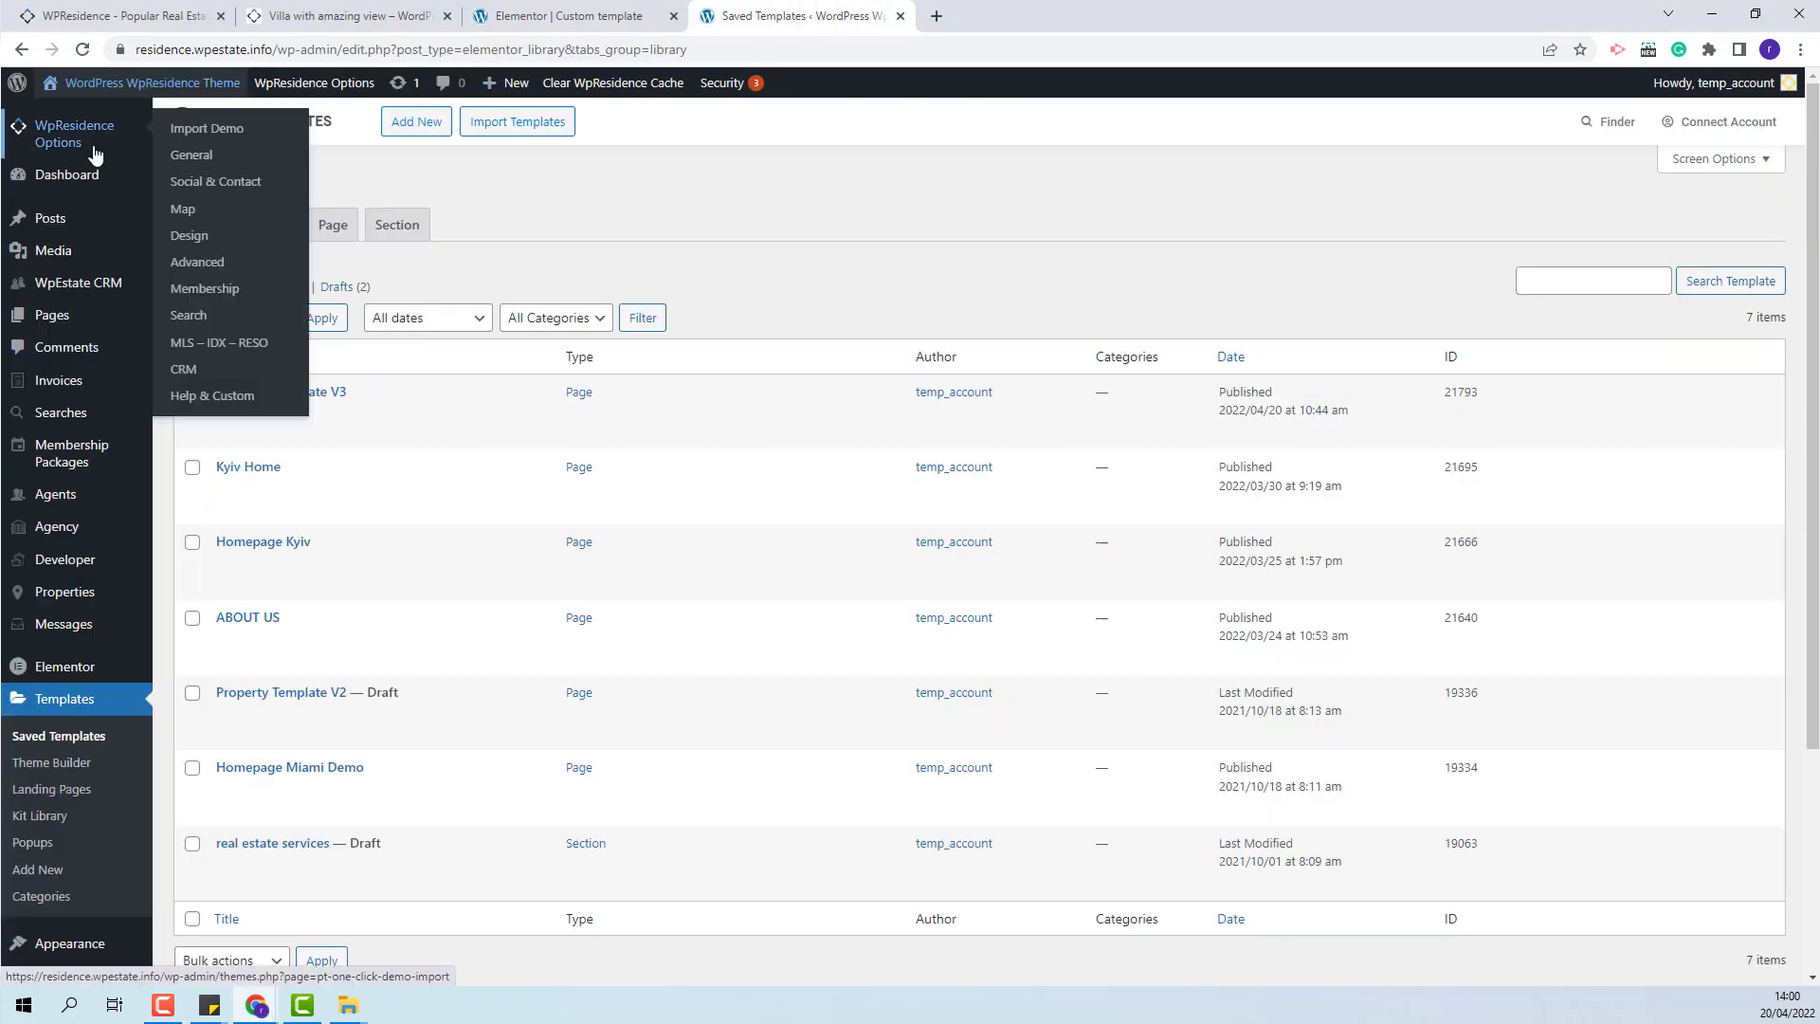
click(208, 164)
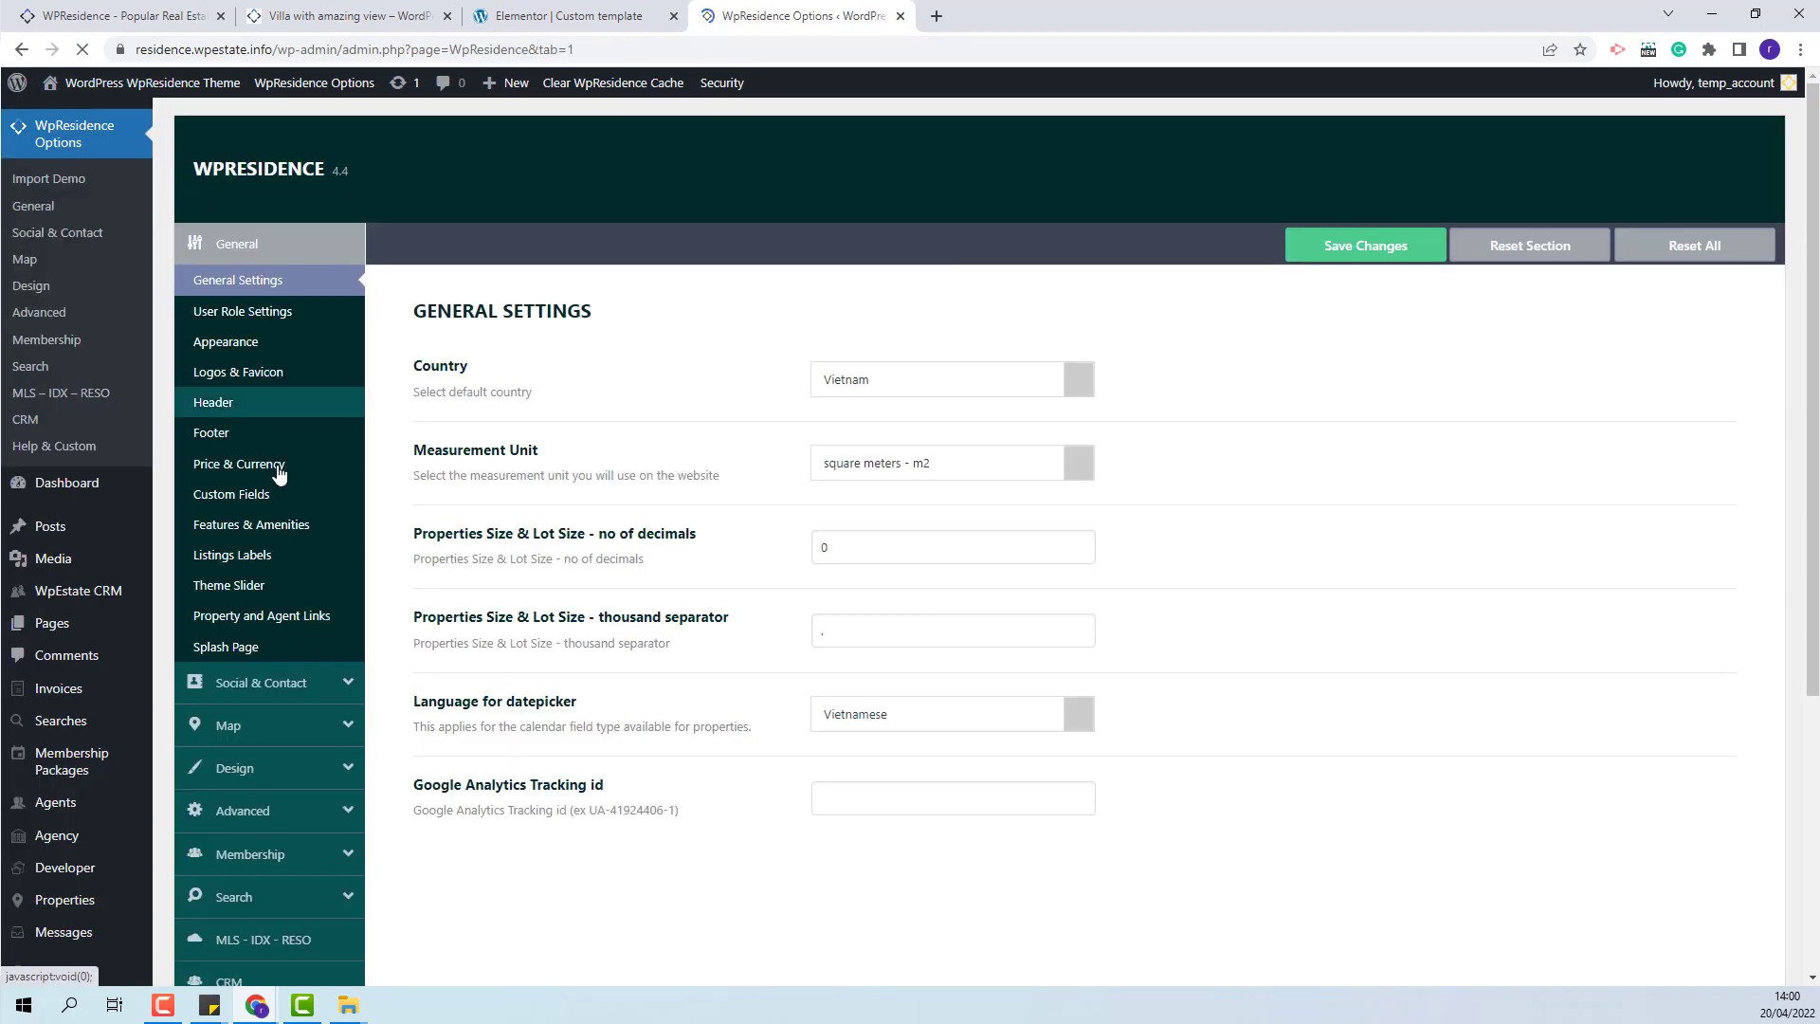
click(247, 498)
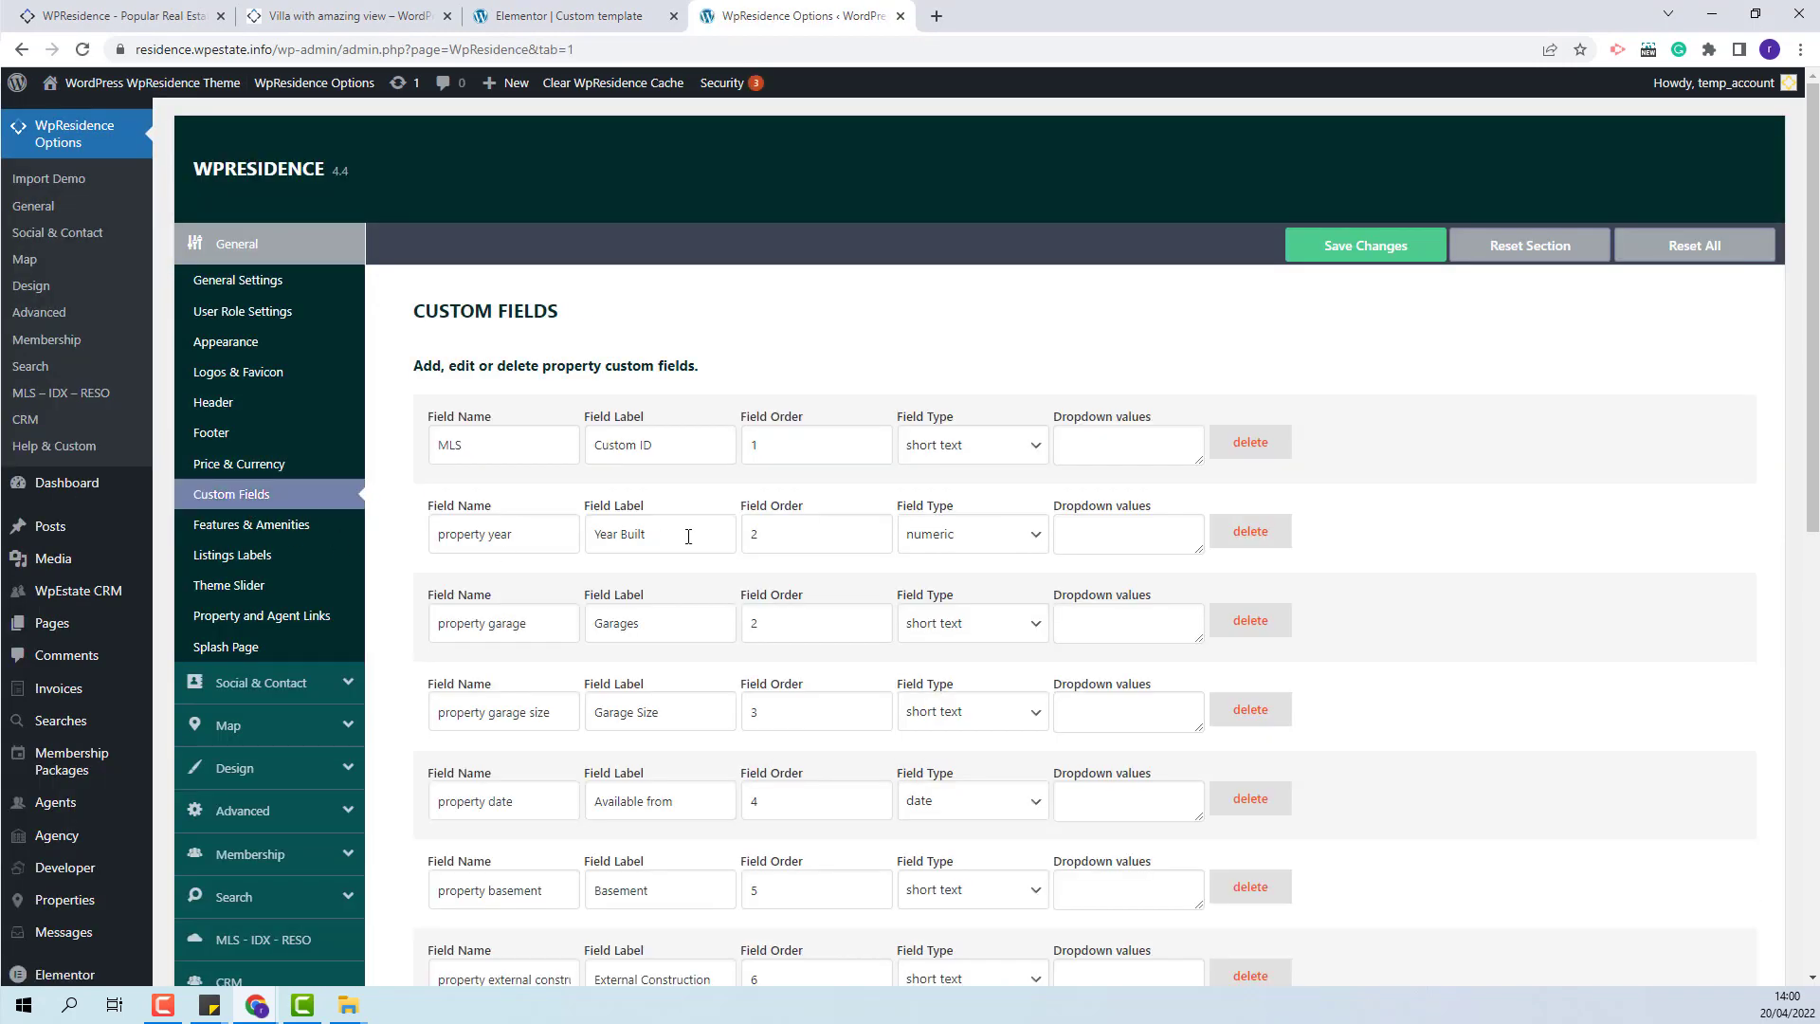
scroll(654, 516, down, 4)
scroll(659, 519, down, 3)
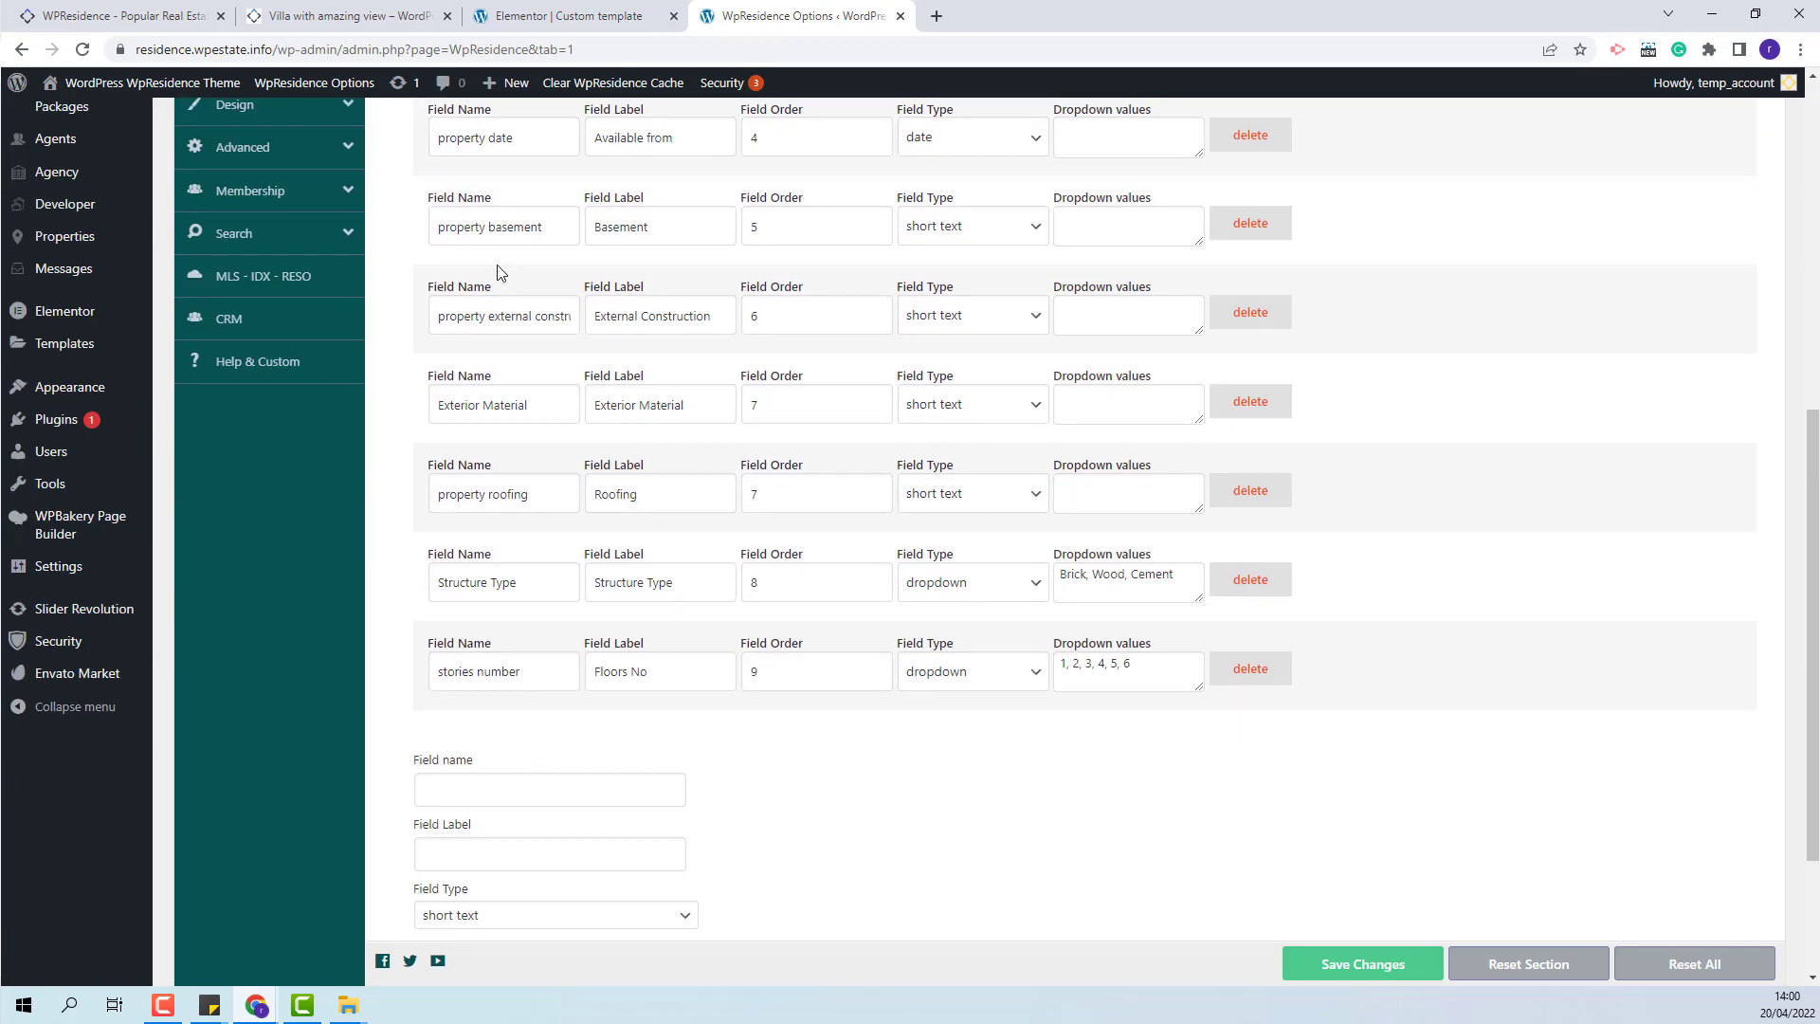
scroll(498, 273, down, 3)
scroll(540, 569, up, 4)
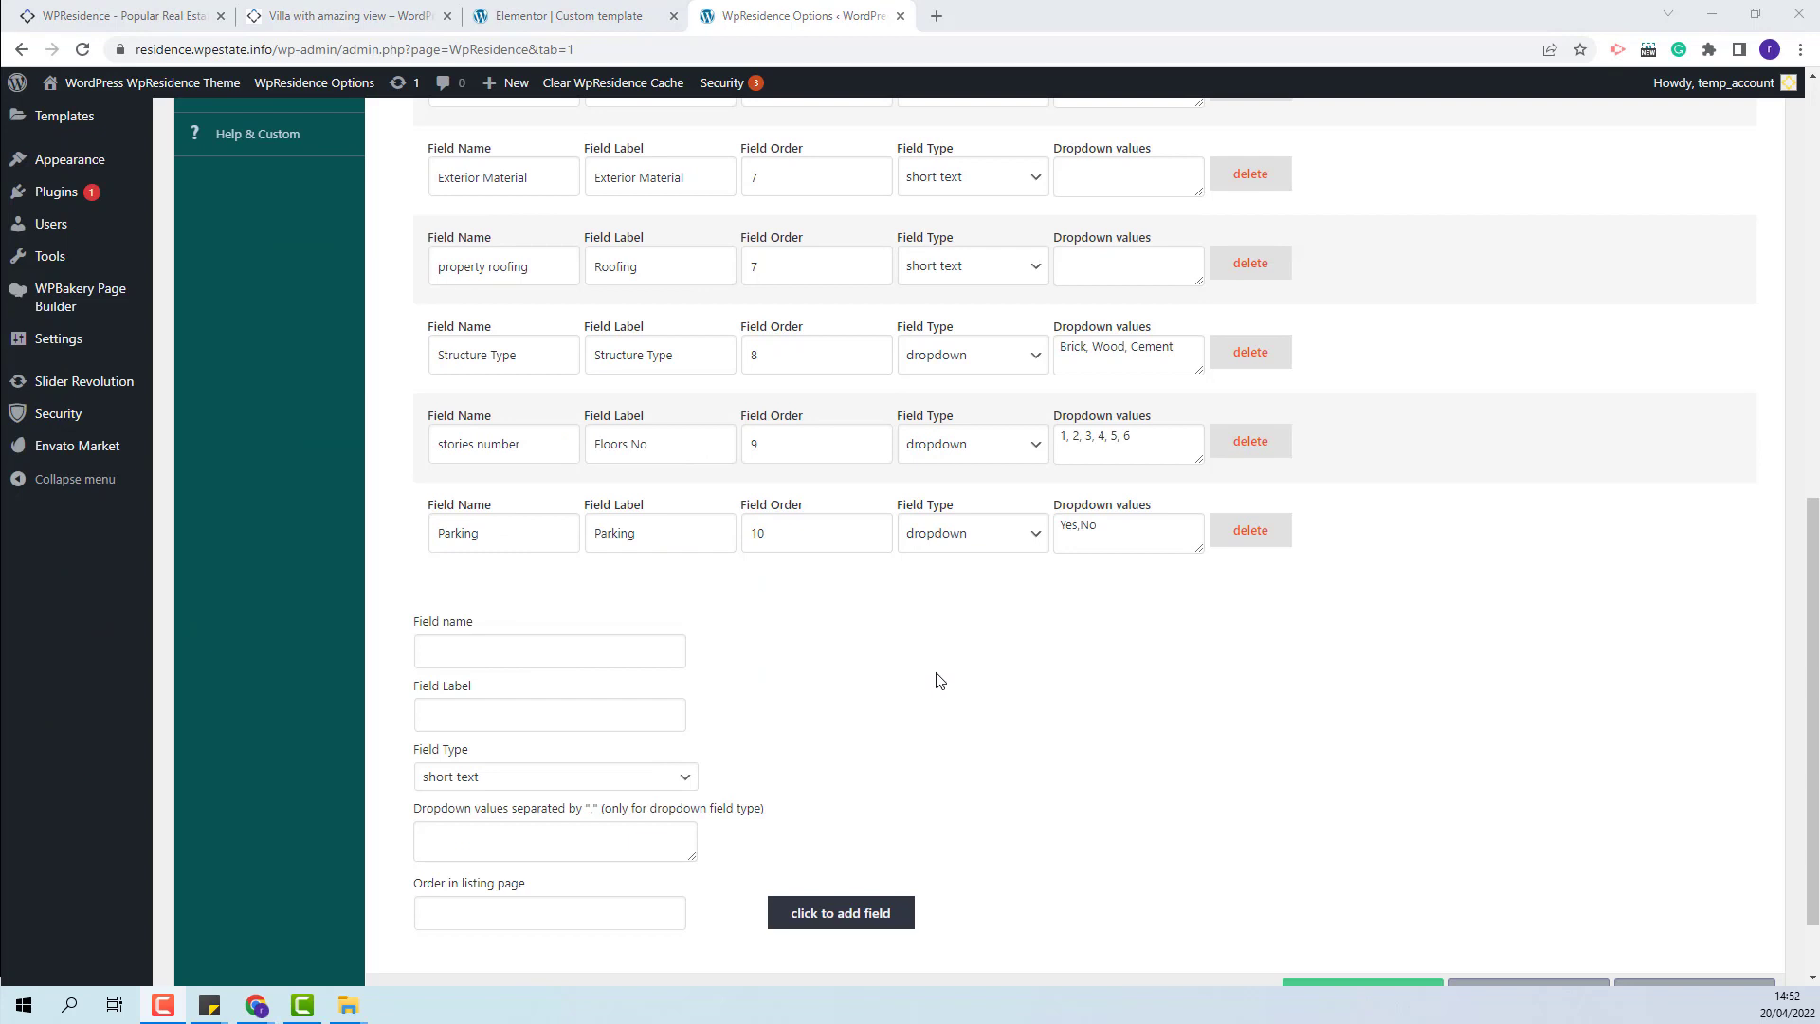
Step: Set item #6 to the Available from field, labelled 'Available from', with a custom circle icon
click(644, 15)
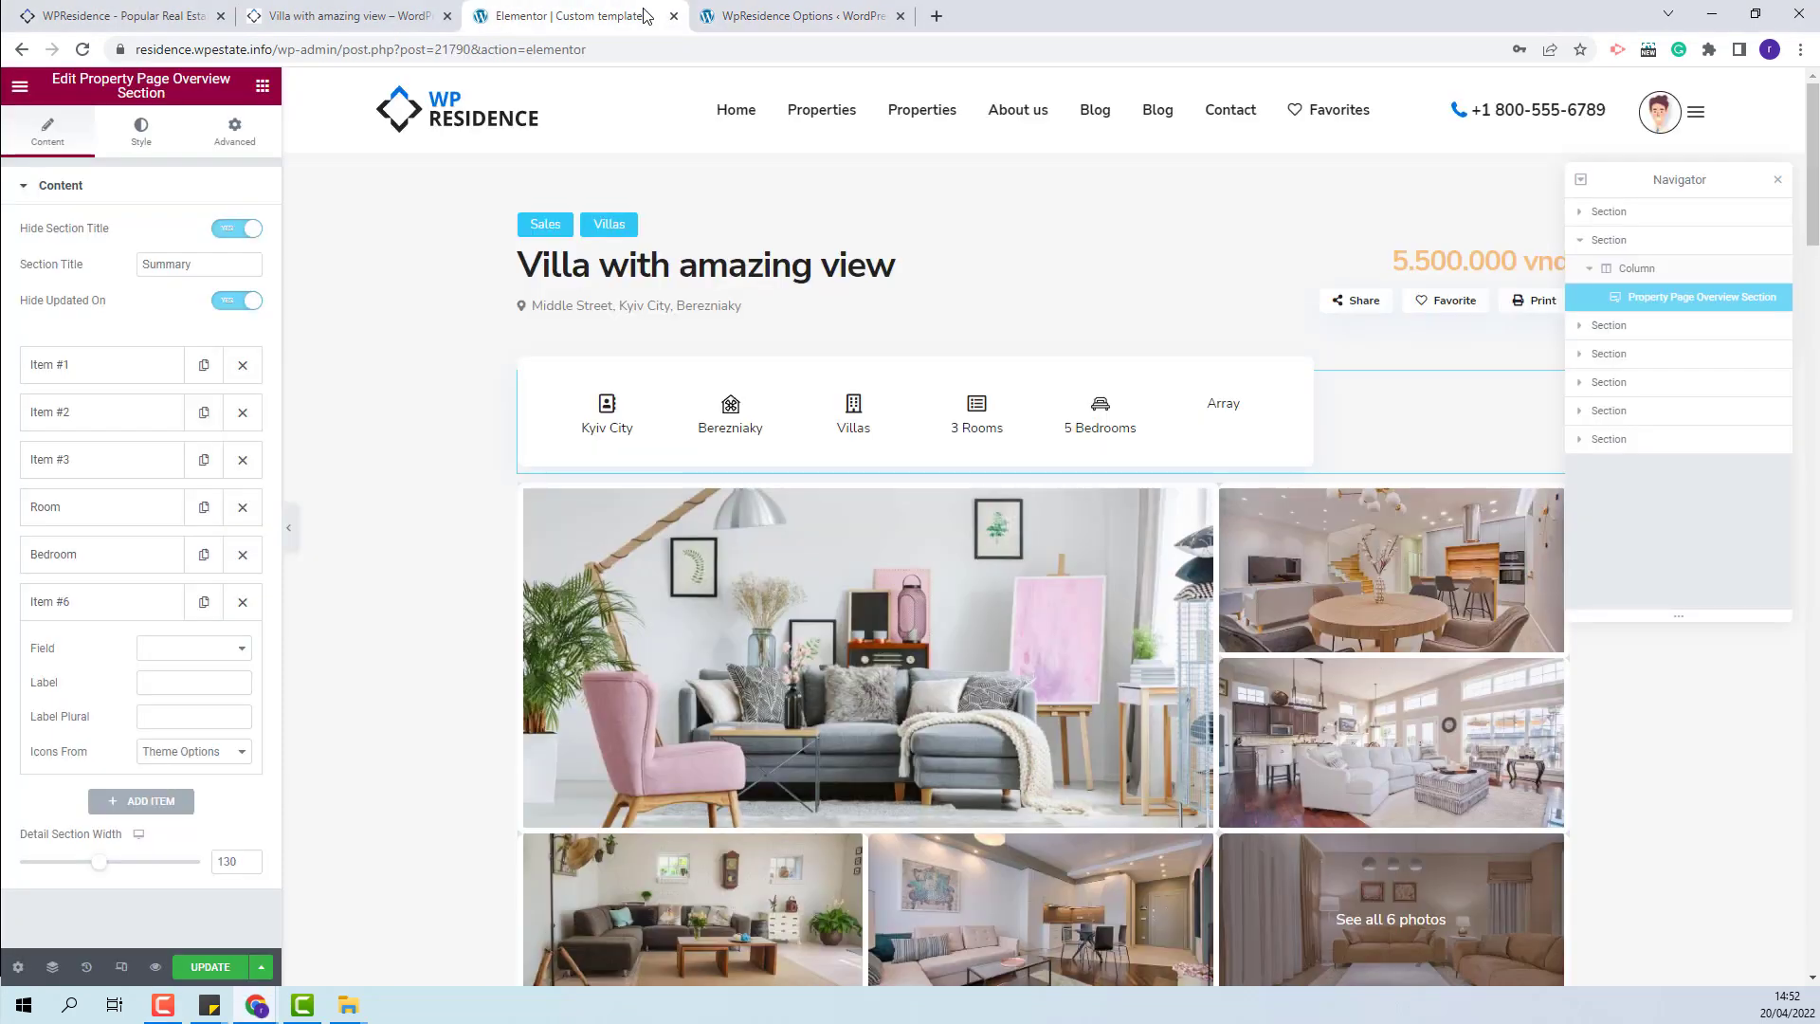
click(189, 647)
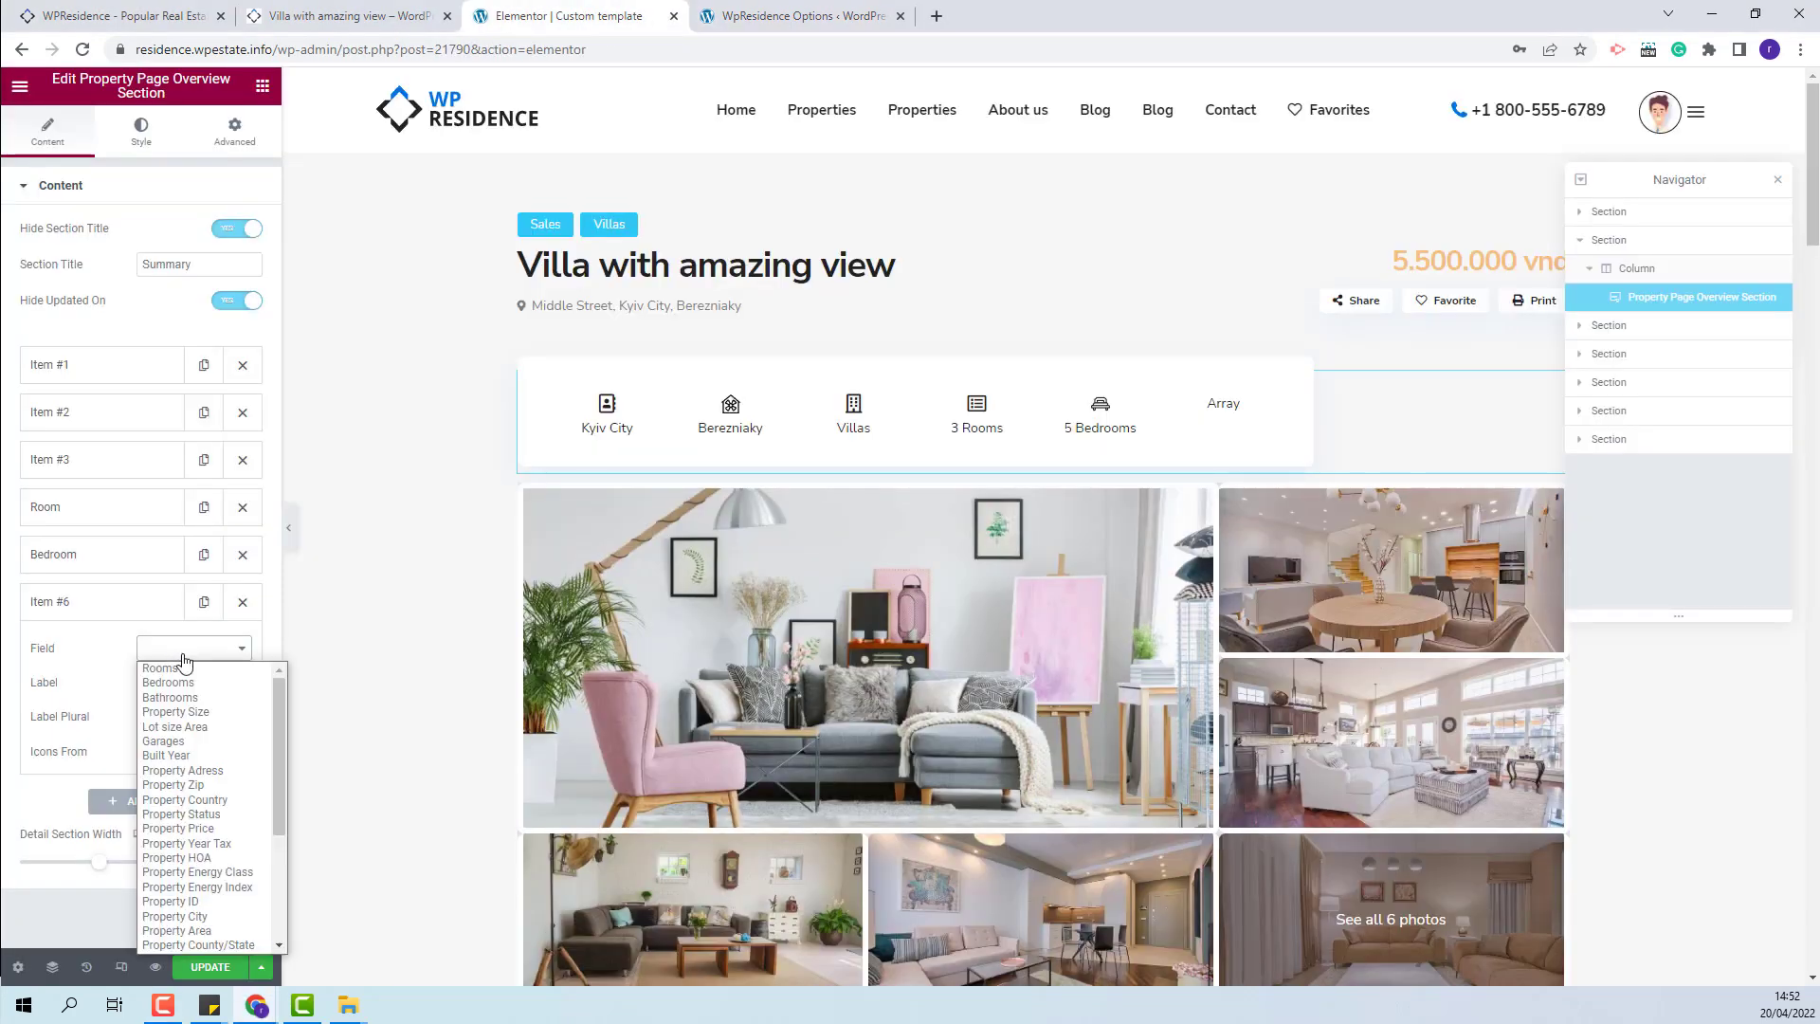
scroll(213, 815, down, 4)
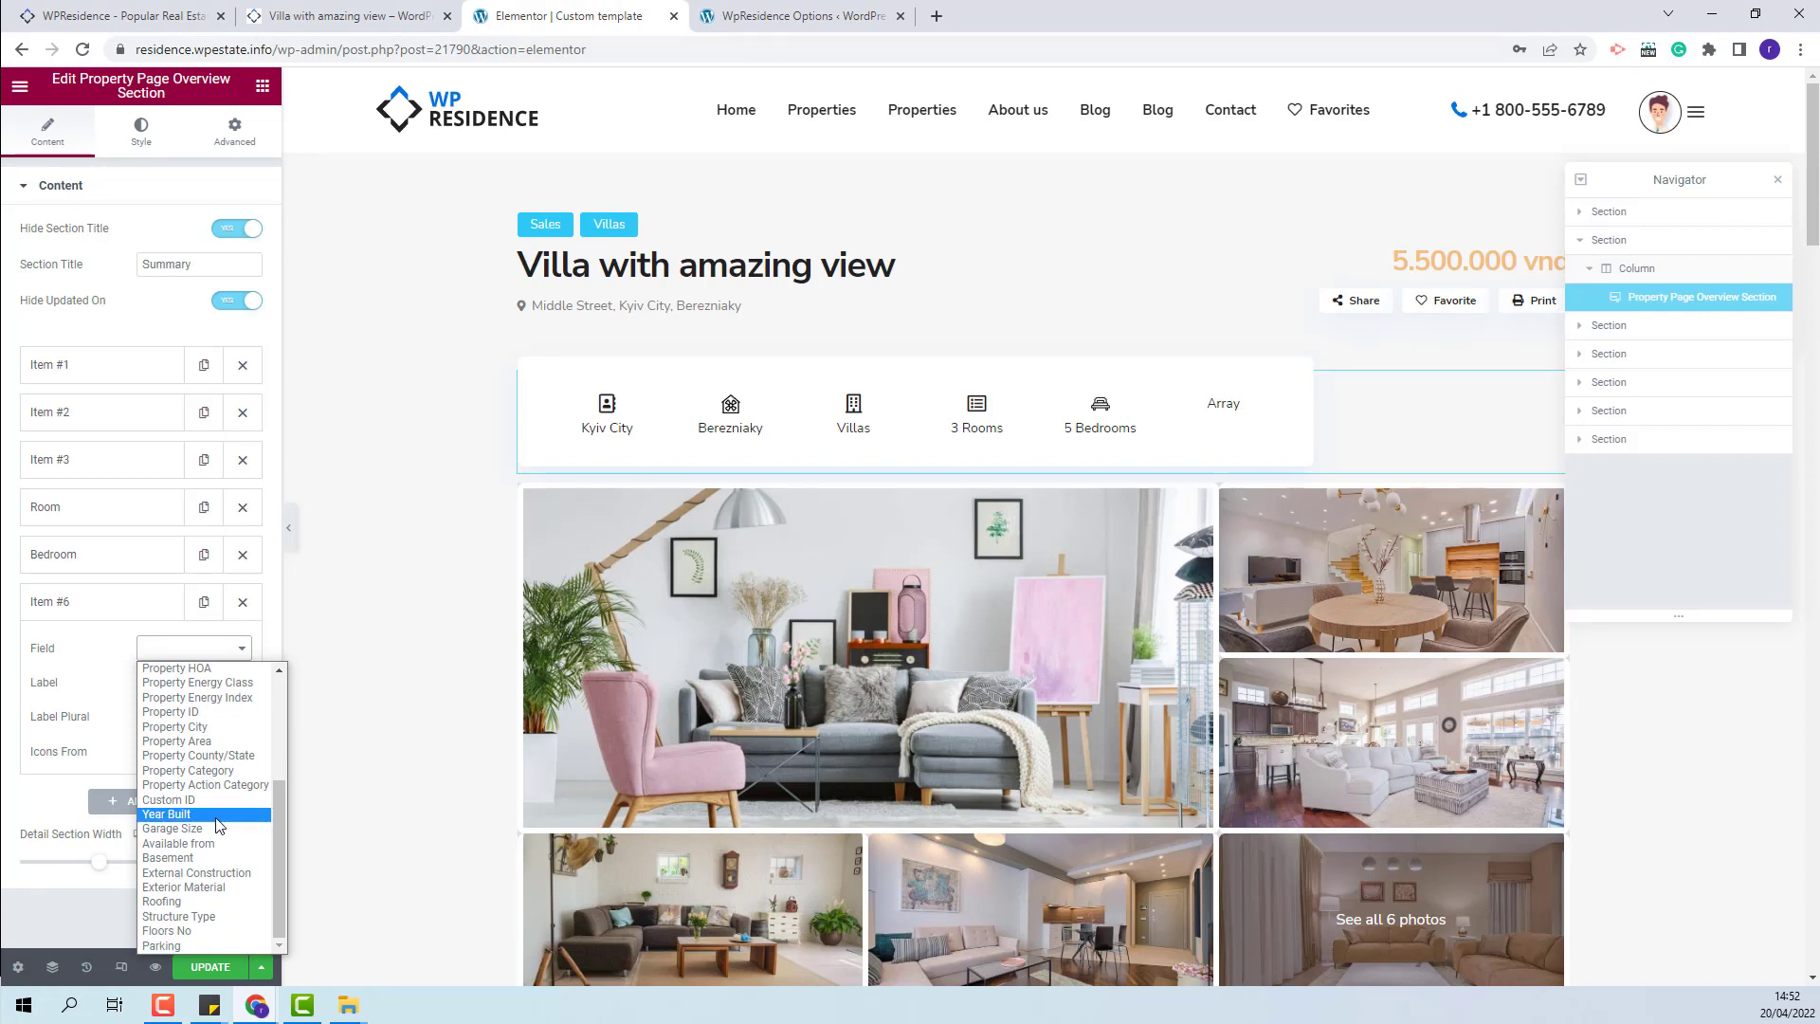
click(214, 841)
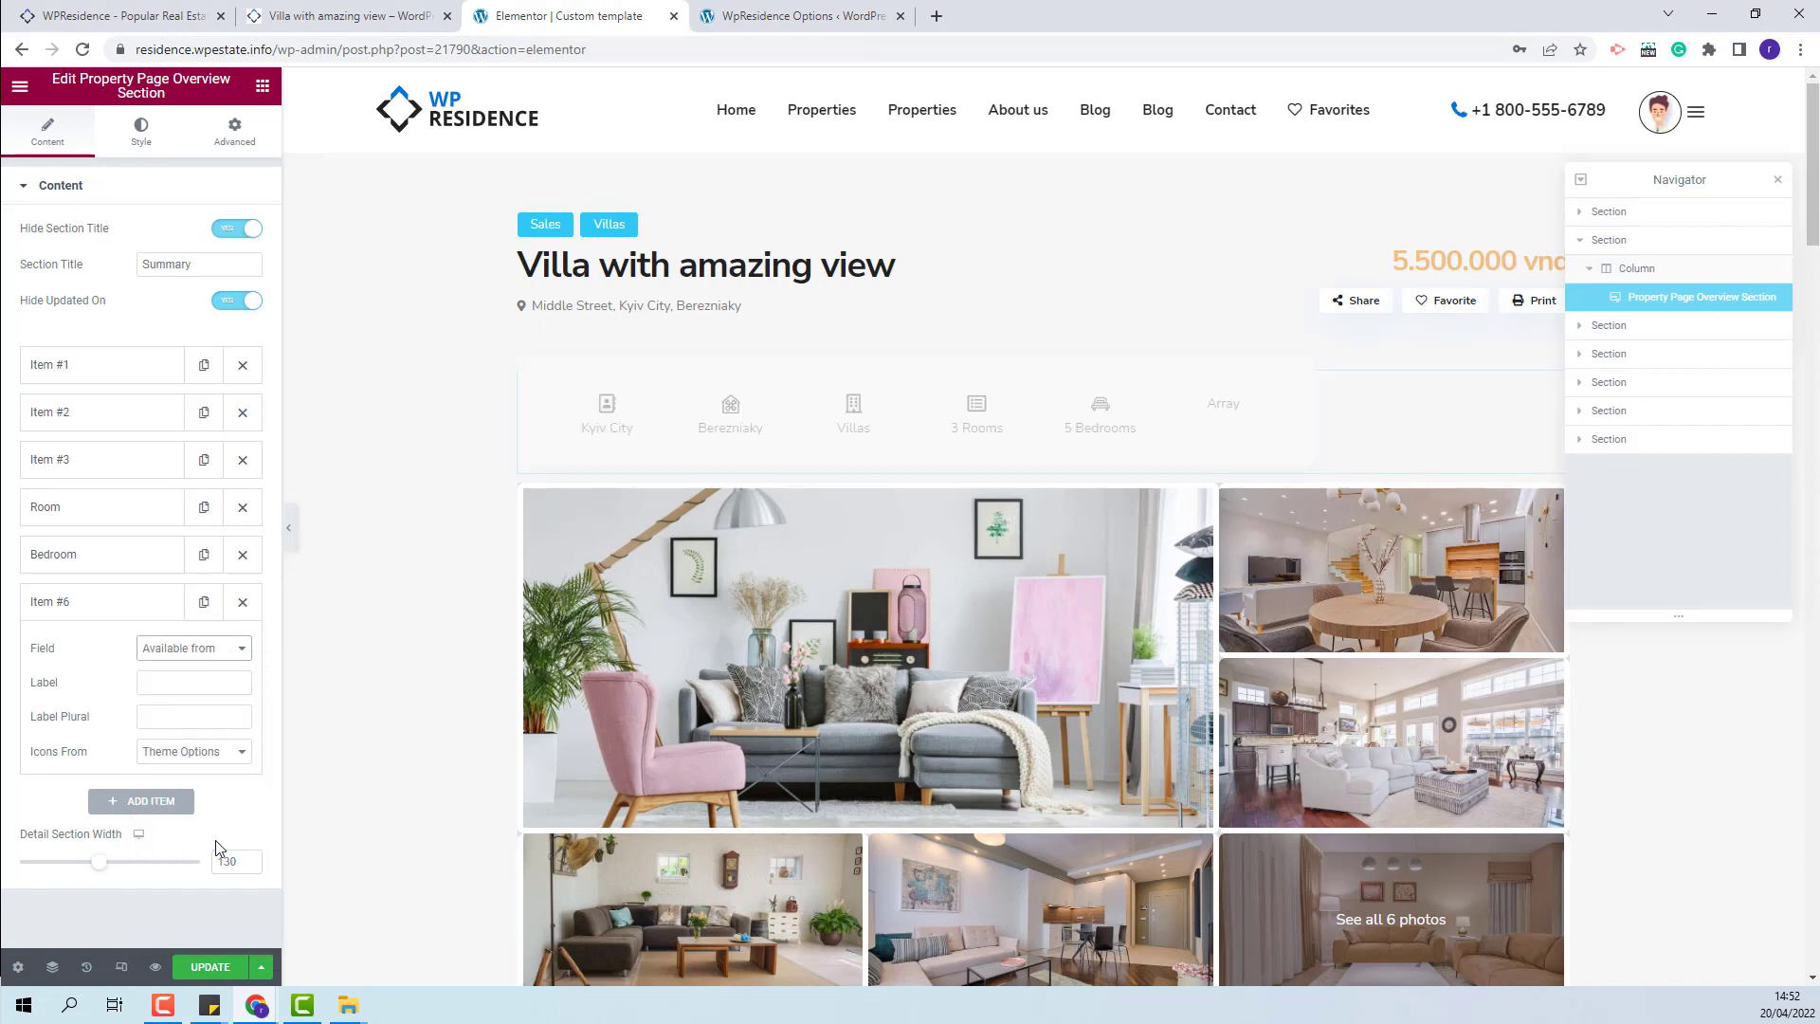
click(172, 689)
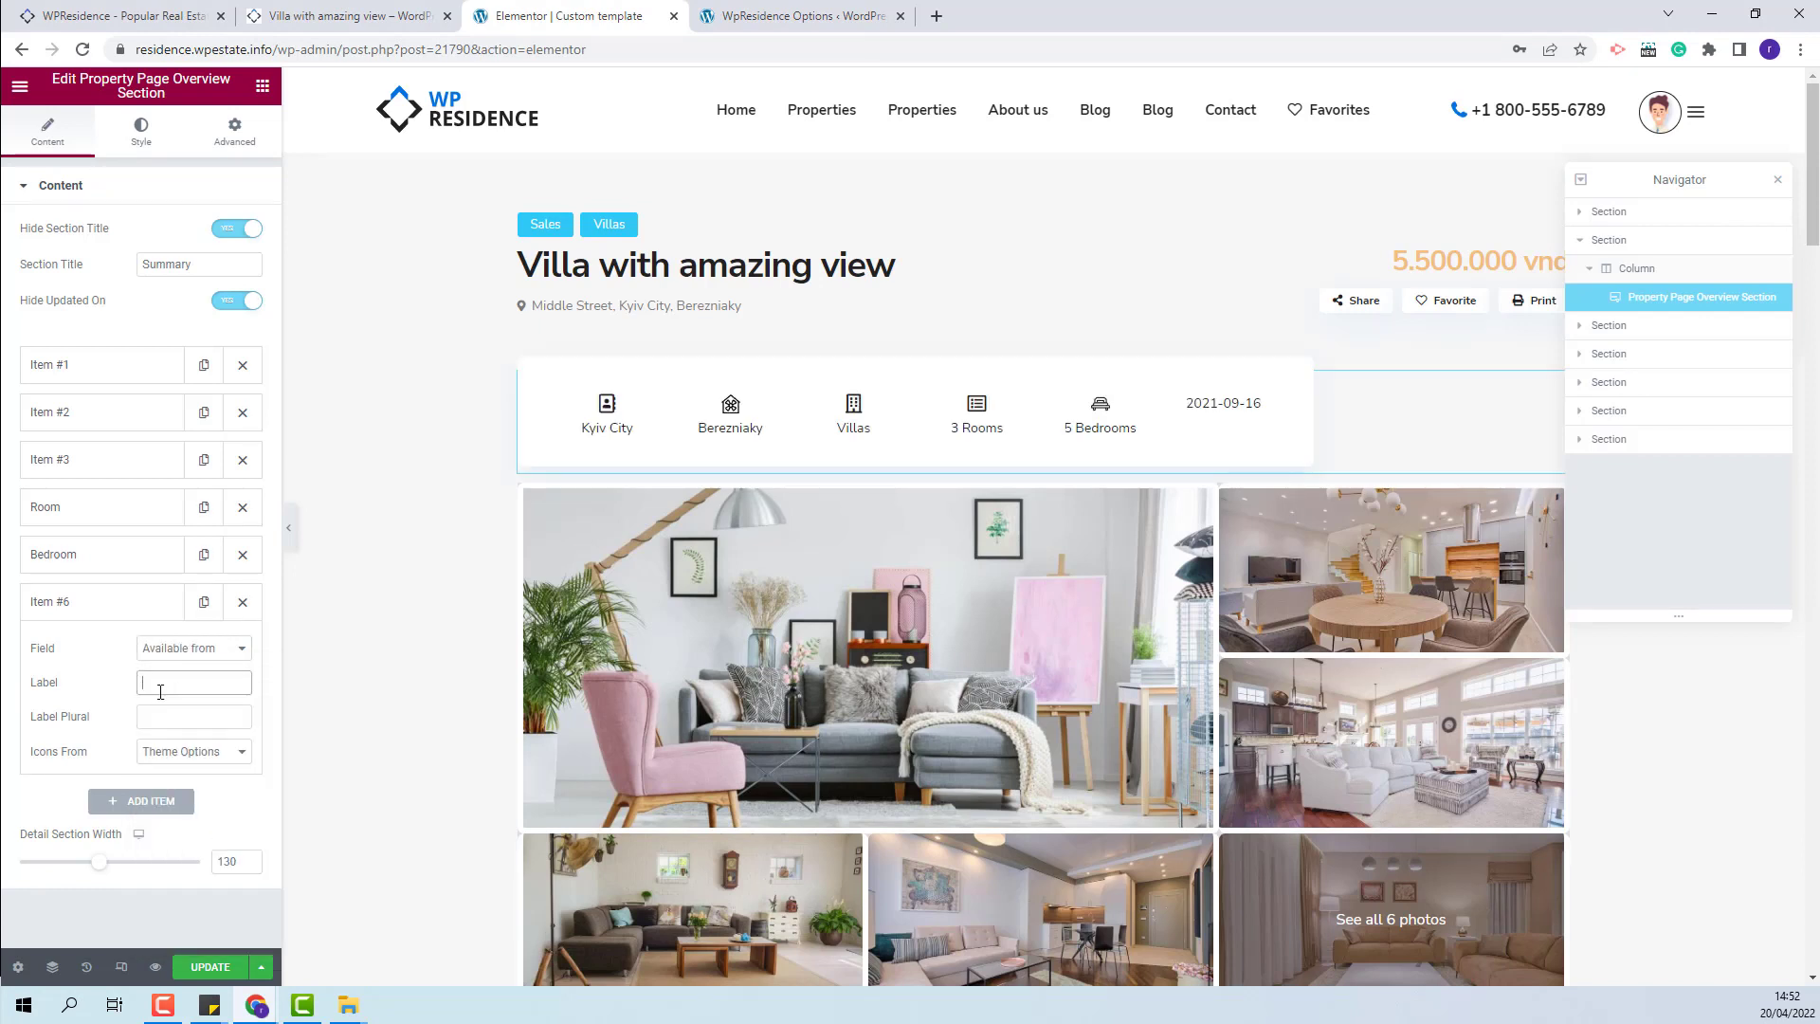
text(Availab)
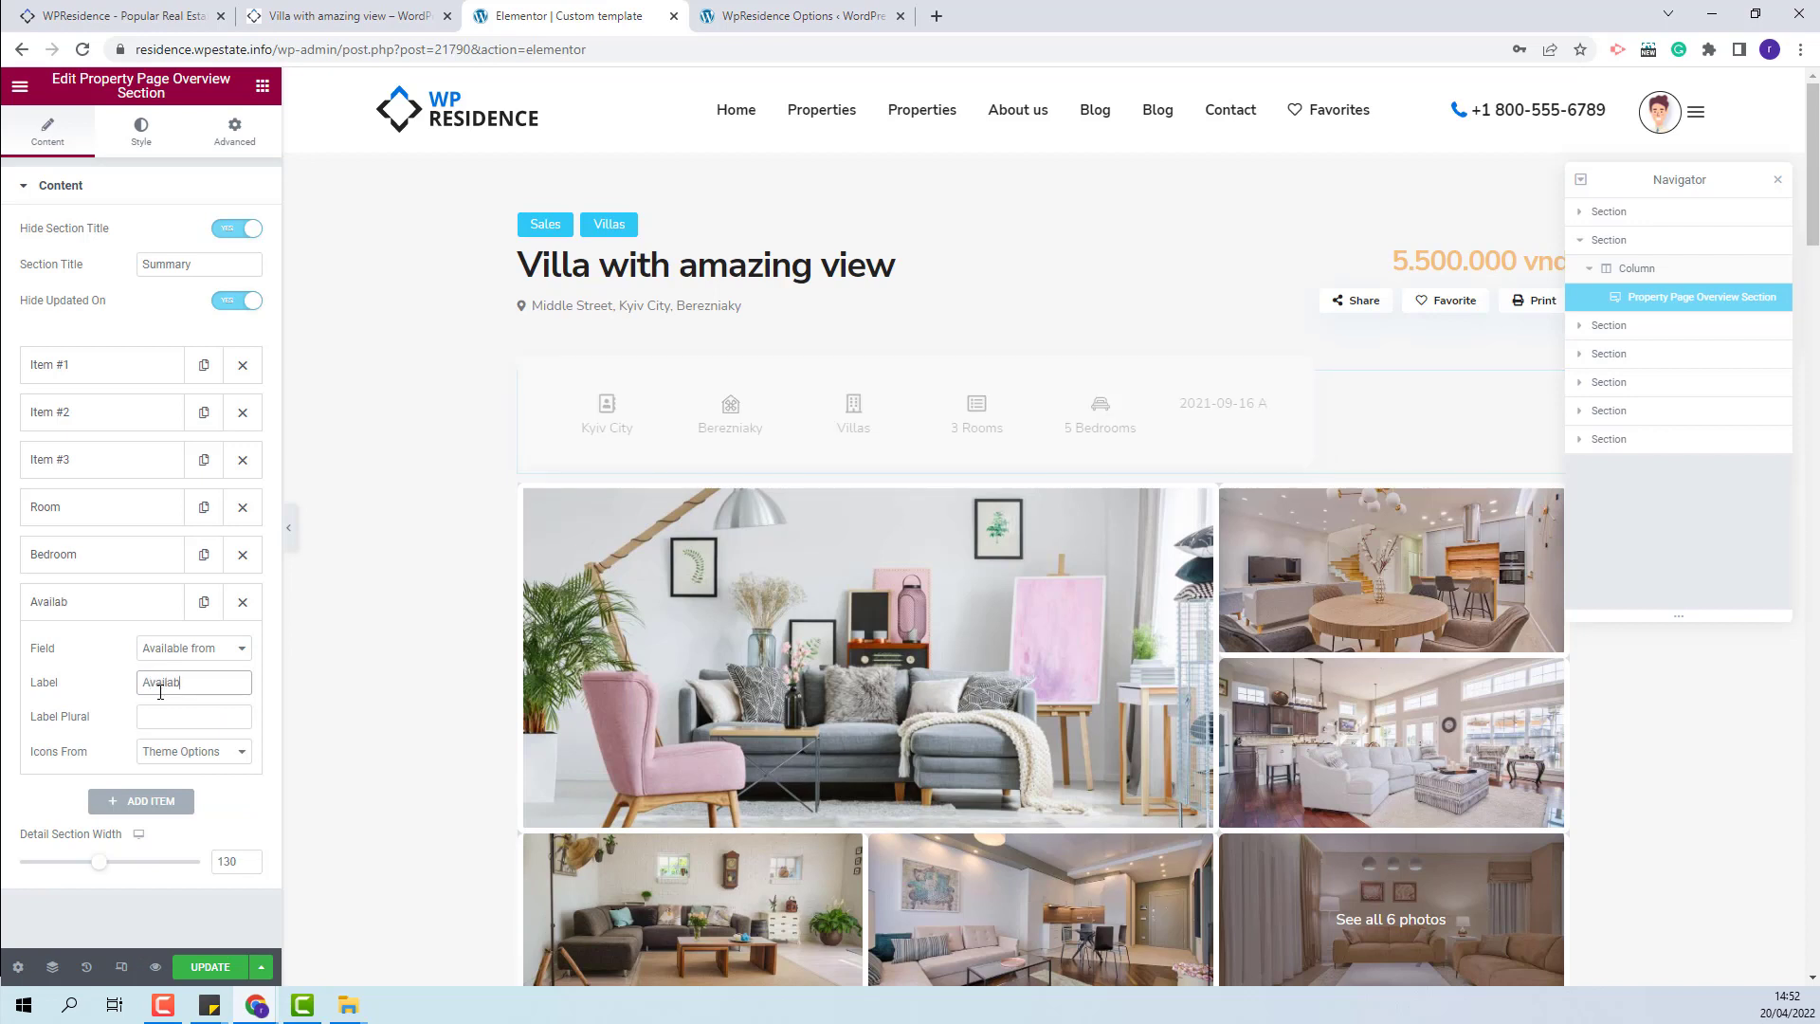
text(le from)
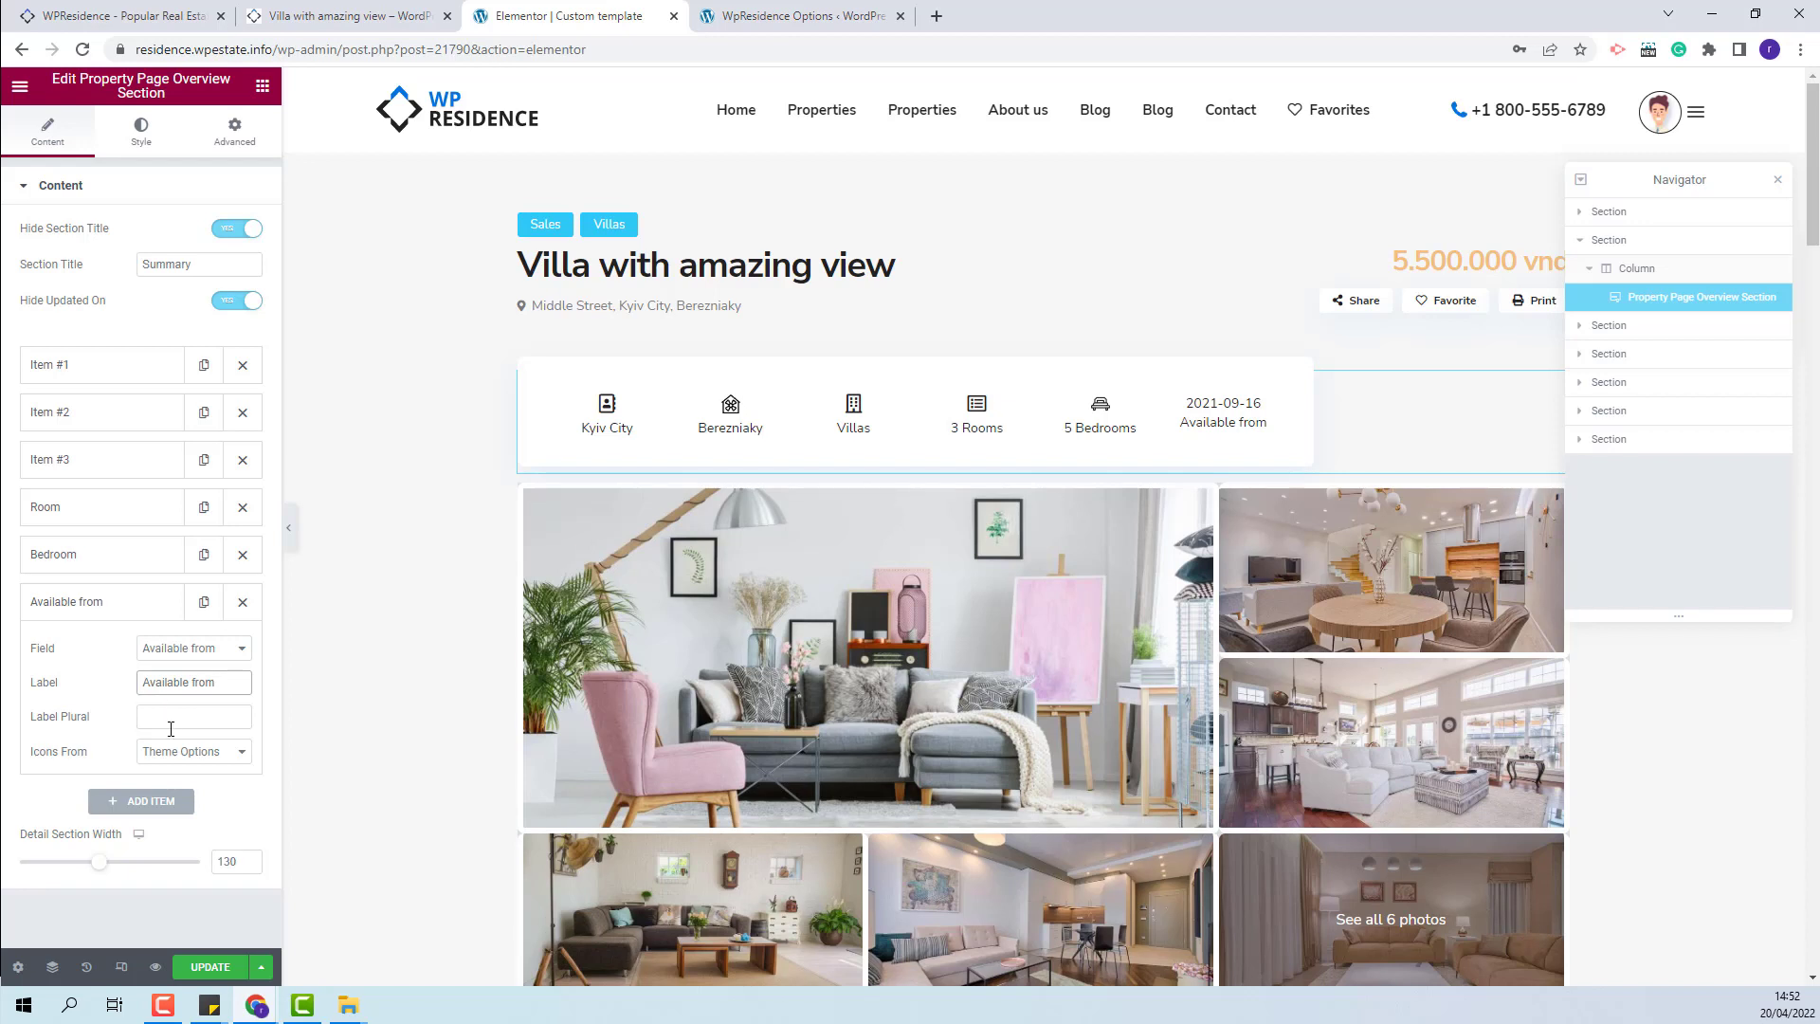
click(199, 753)
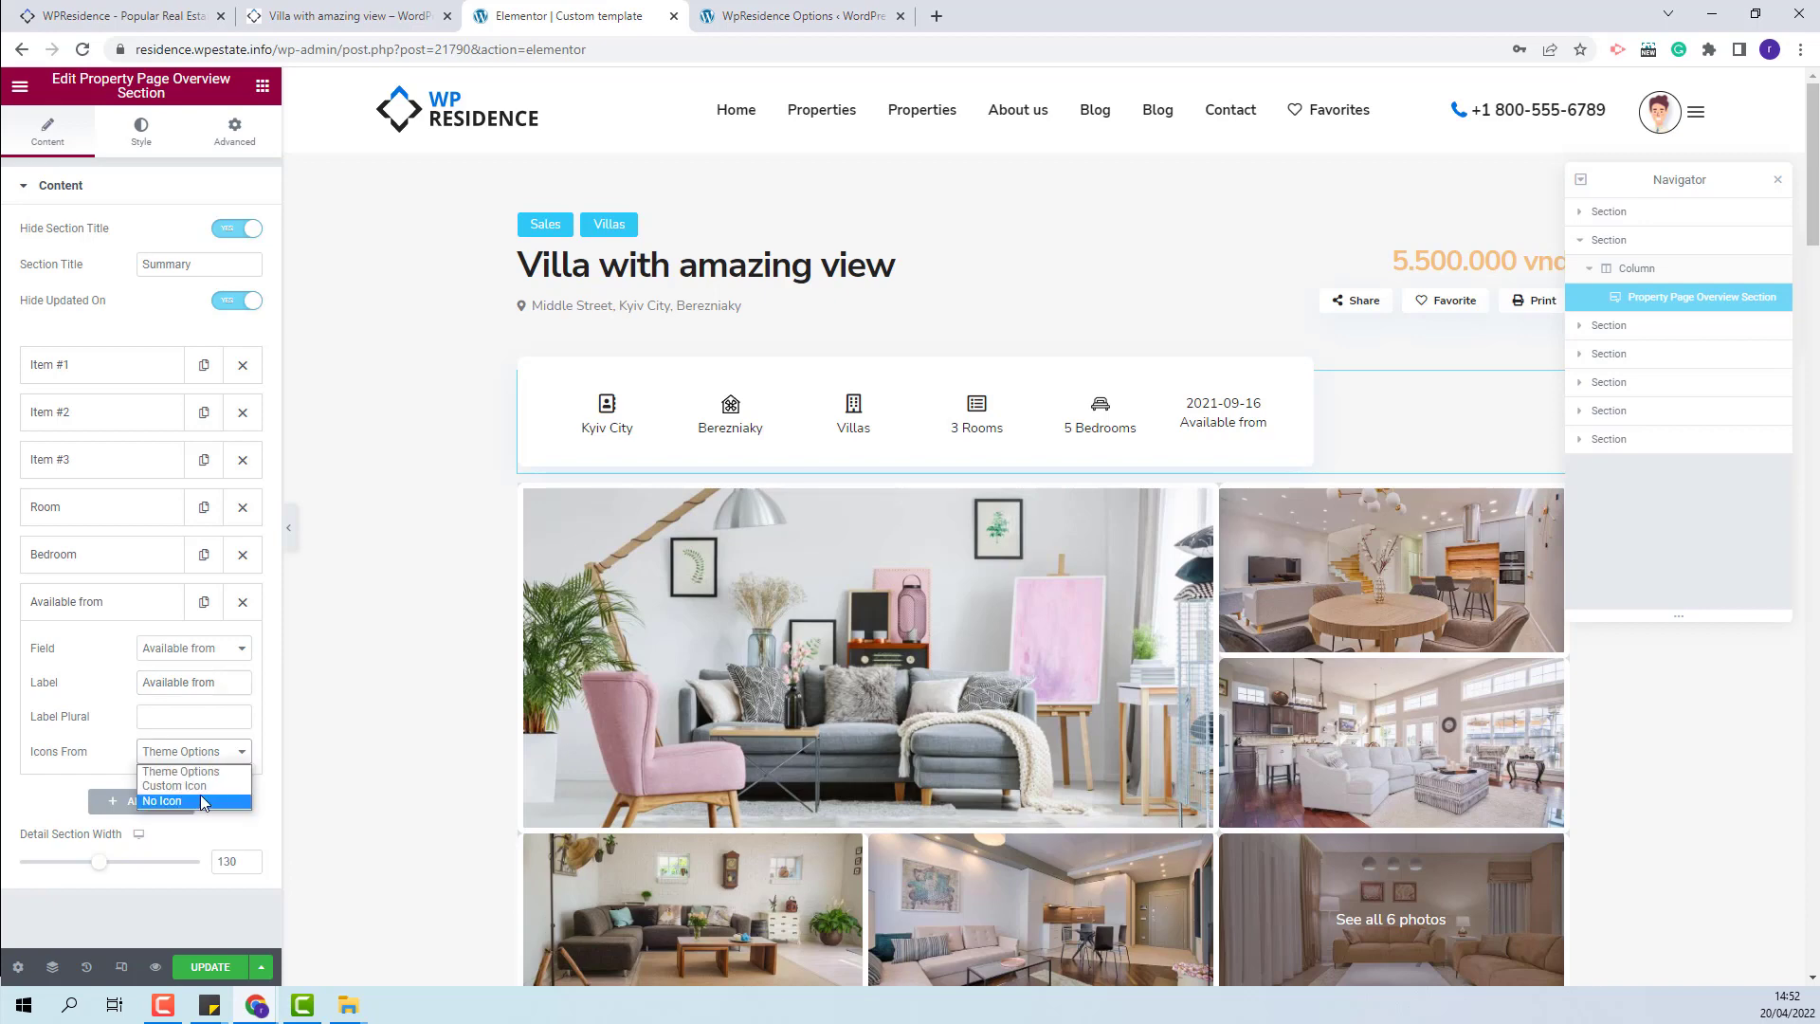
click(199, 786)
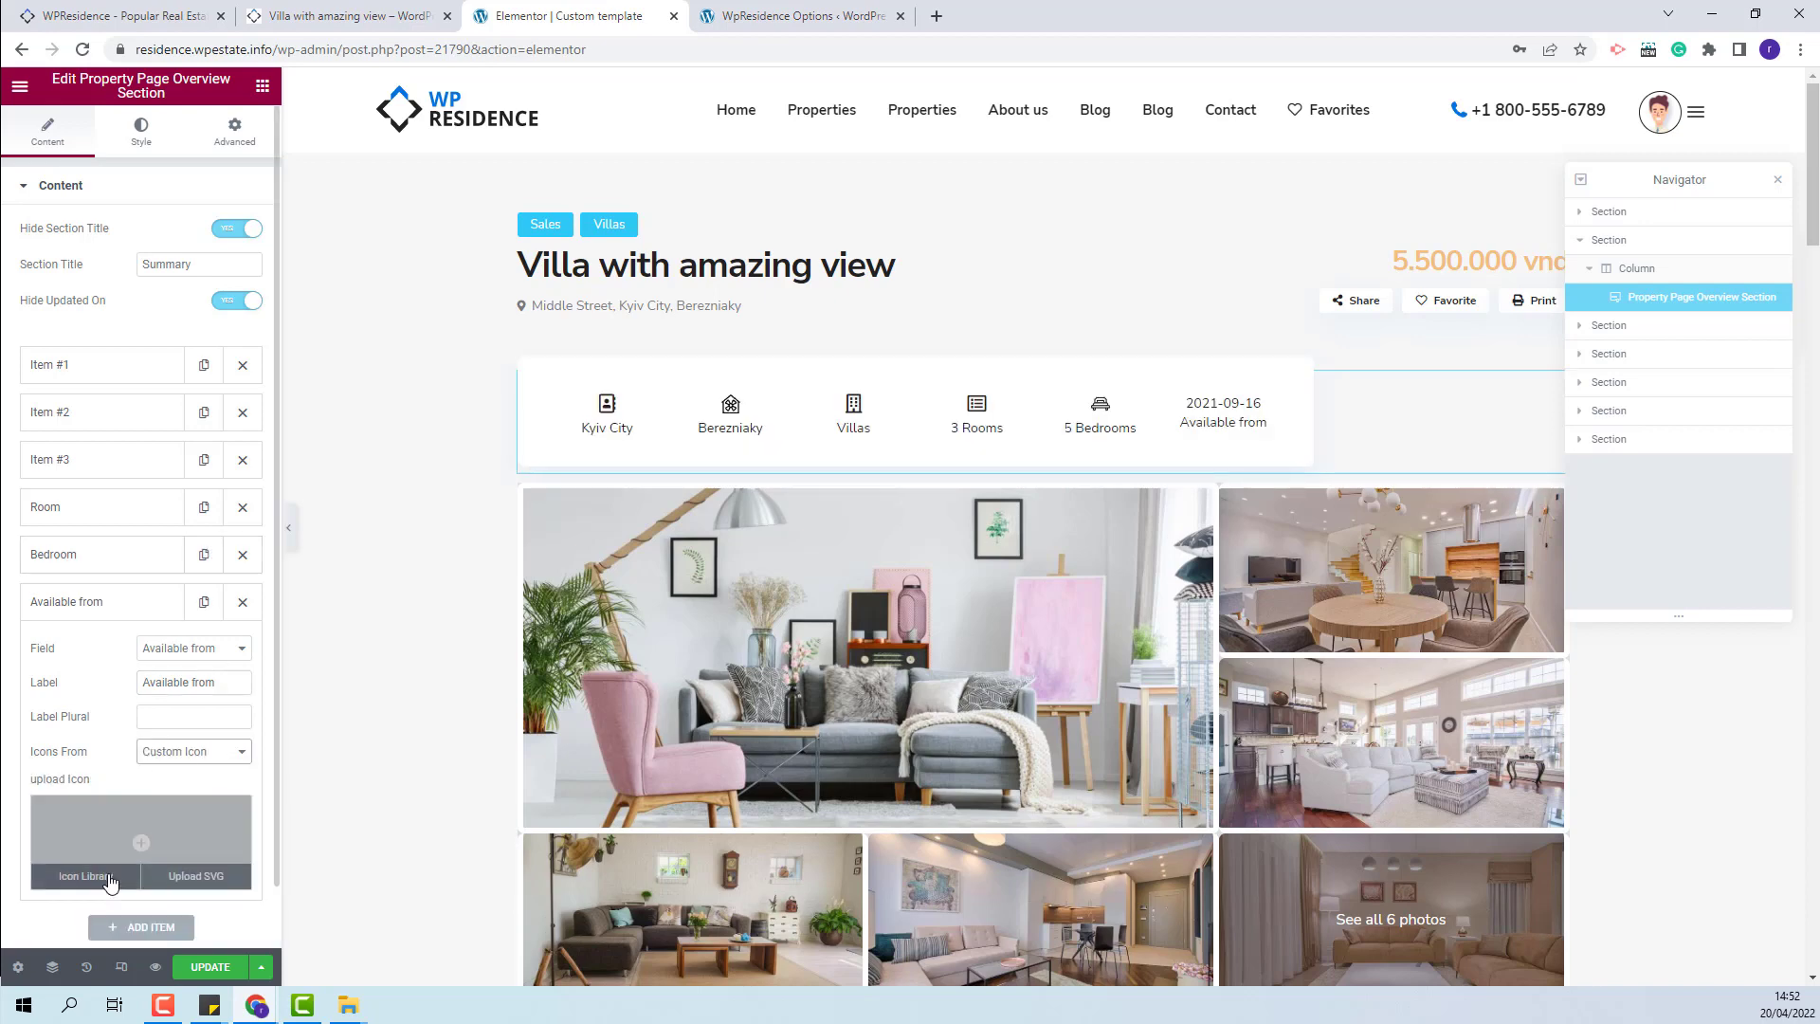
click(142, 843)
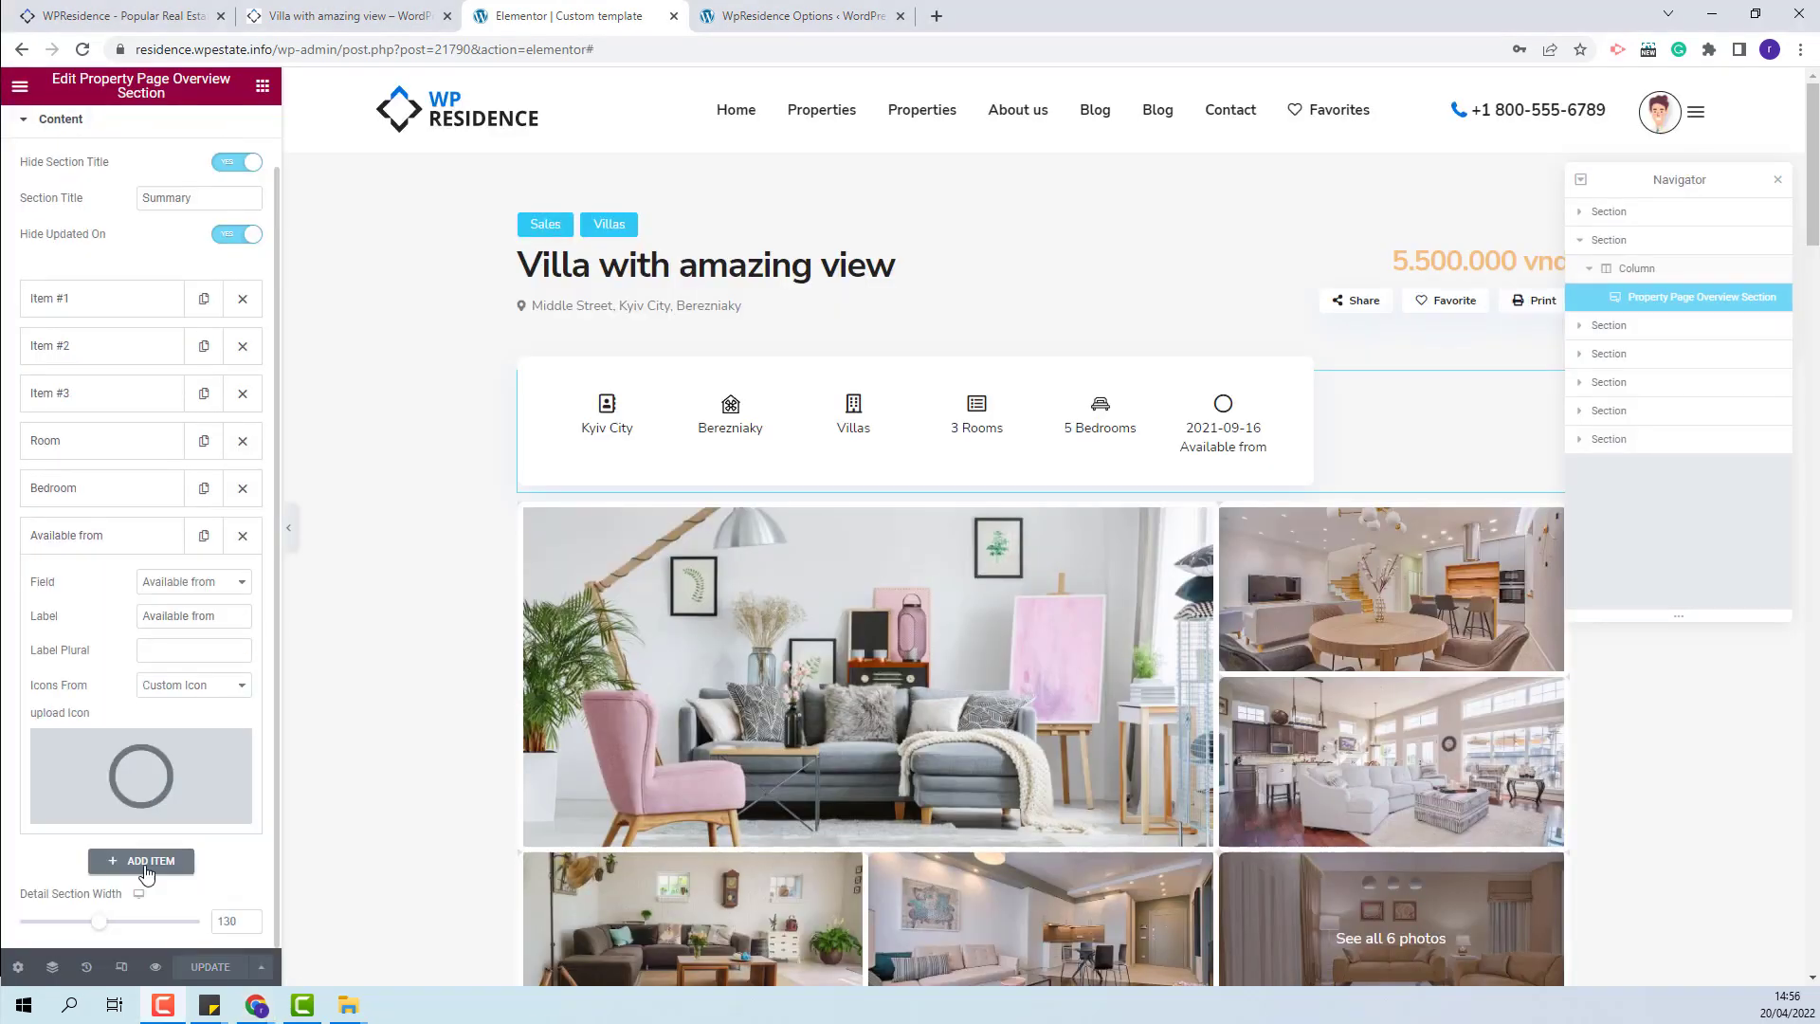
Step: Add a Property Energy Class item labelled 'Class' with a lightbulb icon
click(145, 860)
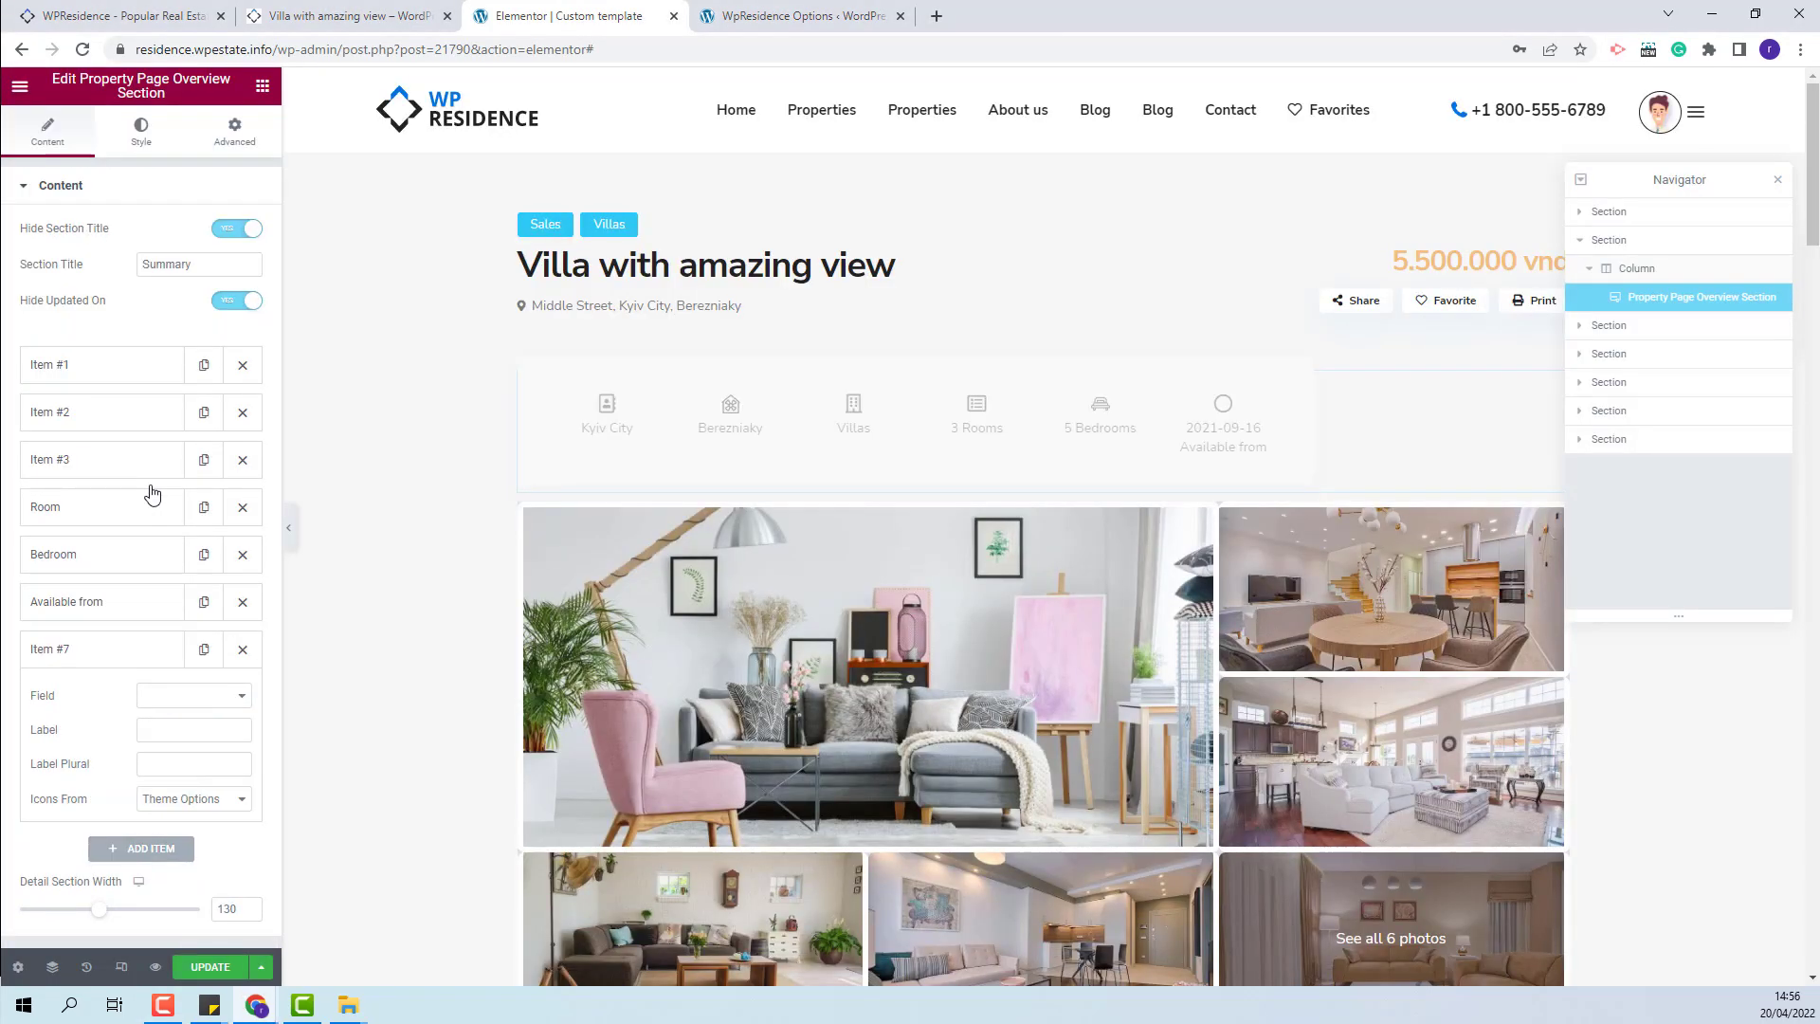
click(199, 699)
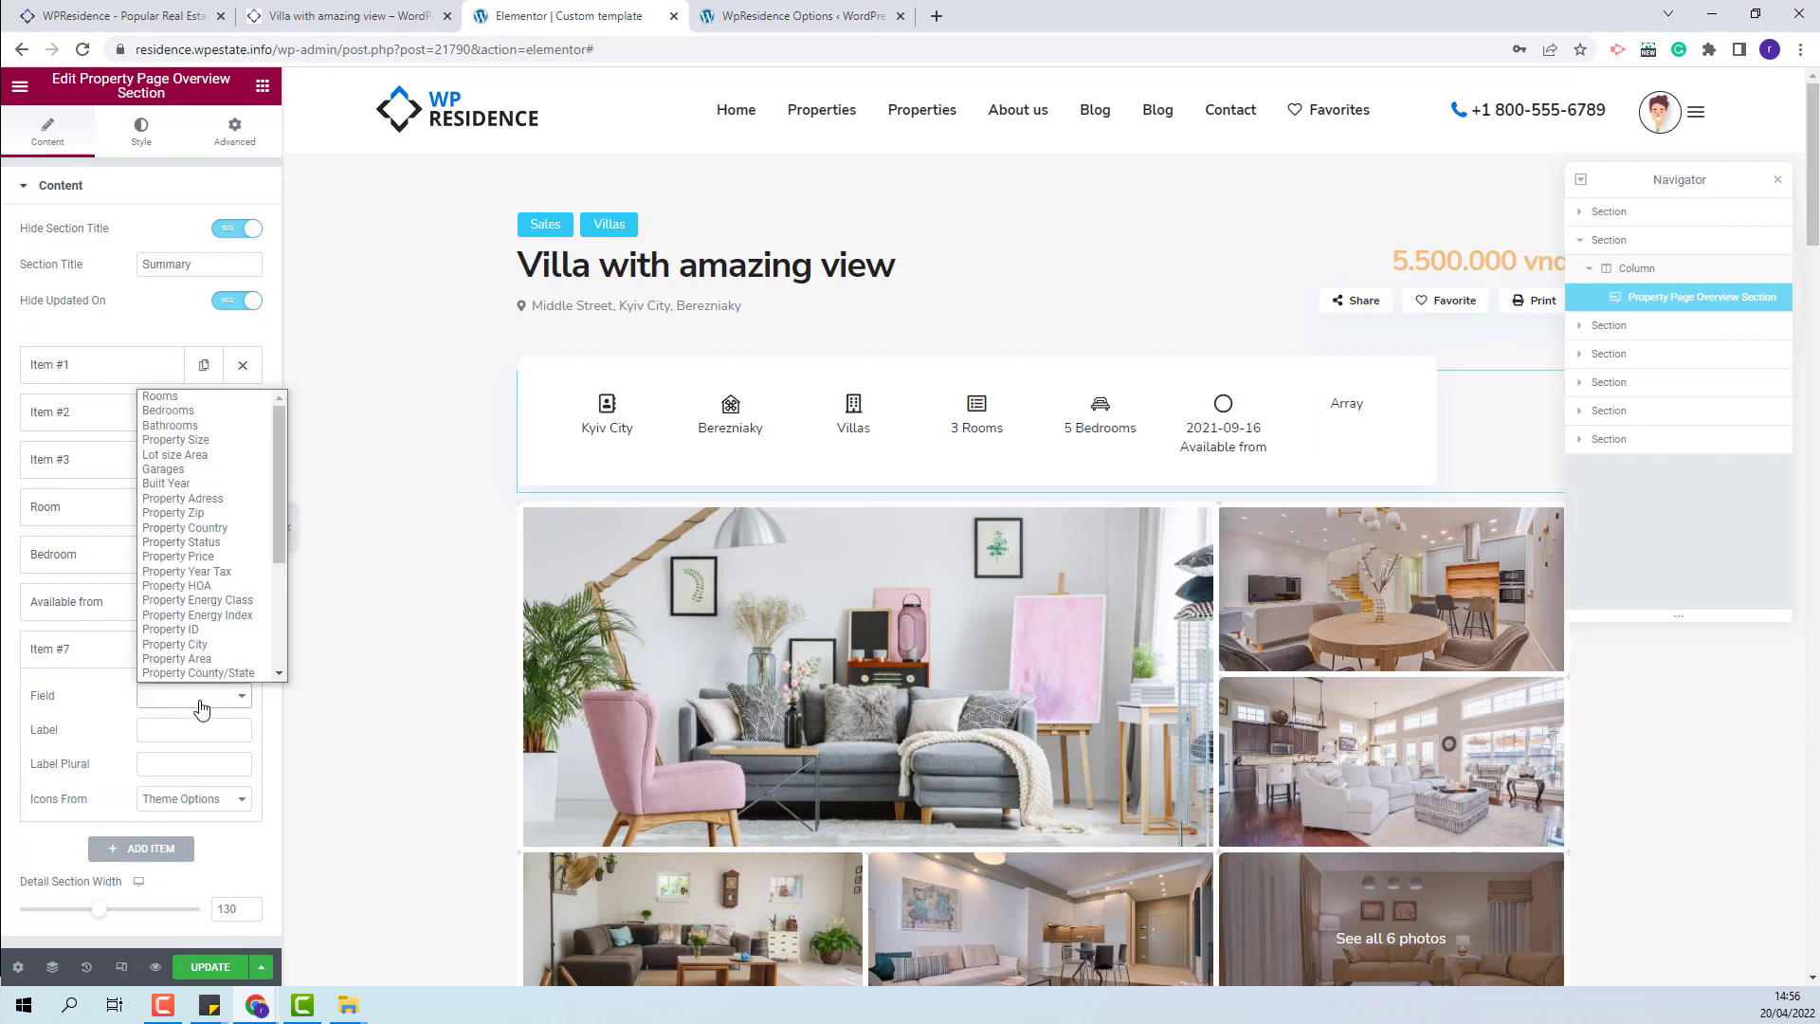
click(199, 600)
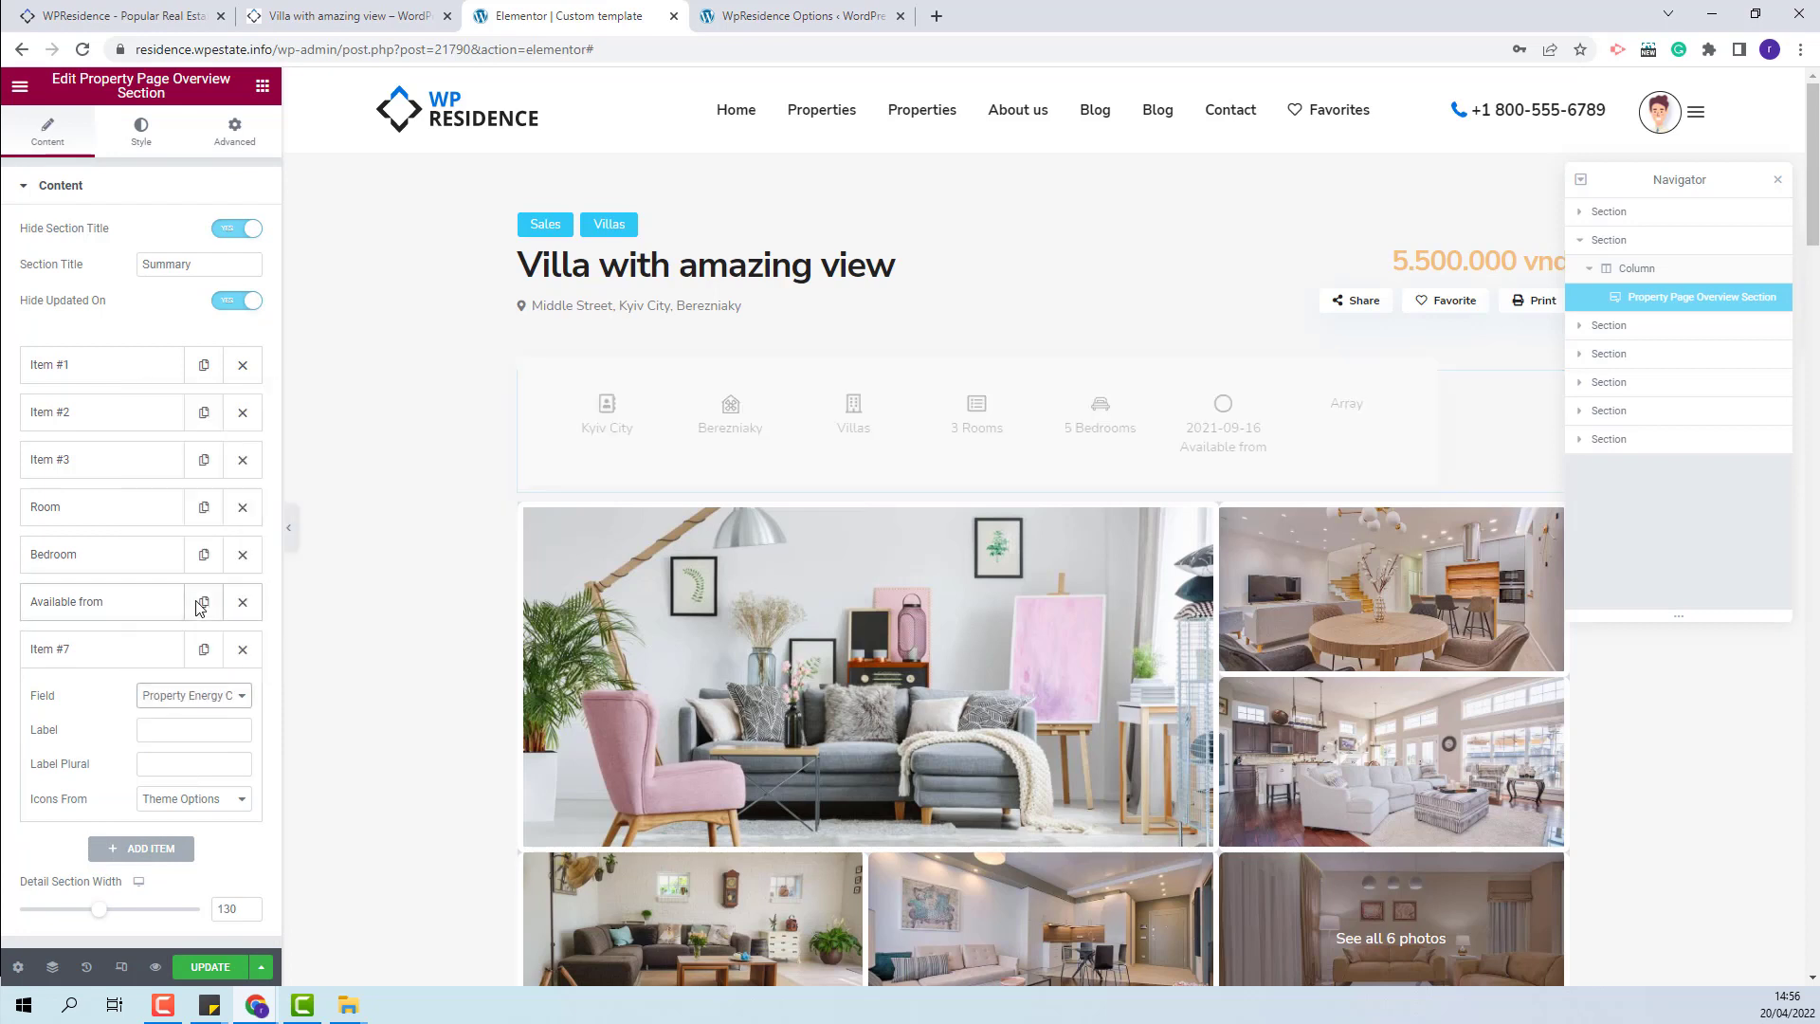
click(193, 733)
text(Class)
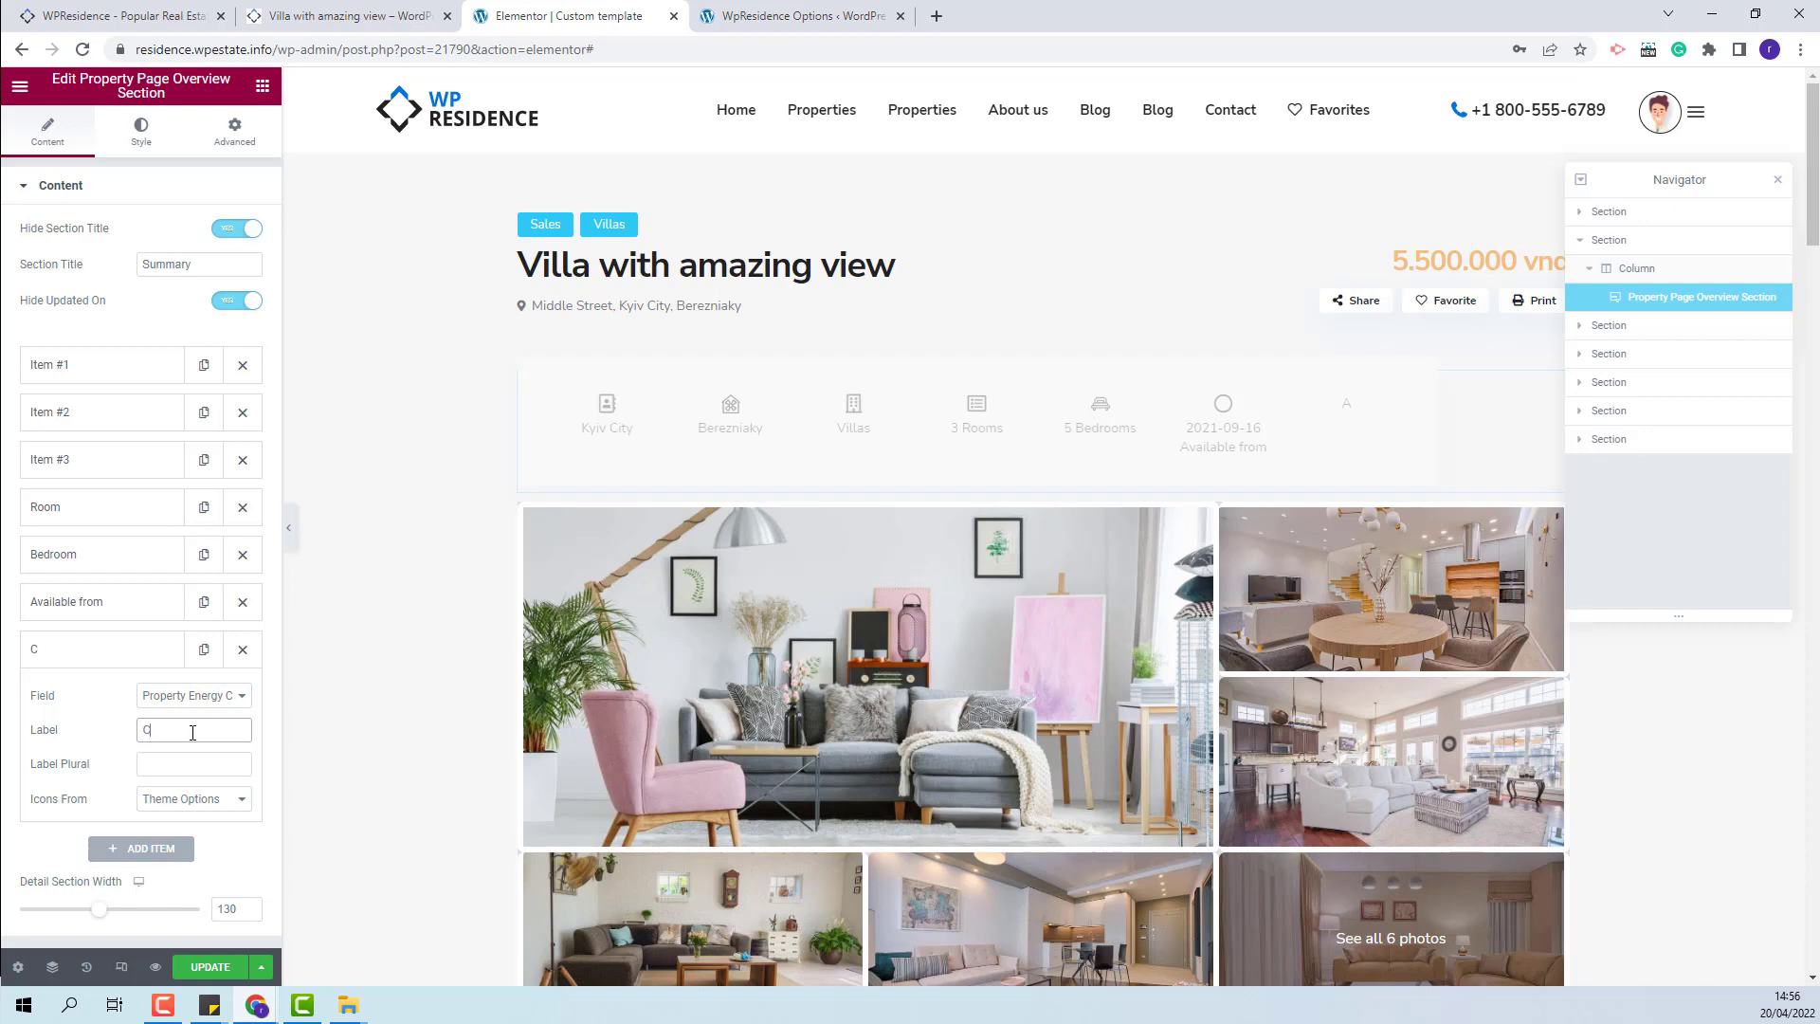
click(183, 807)
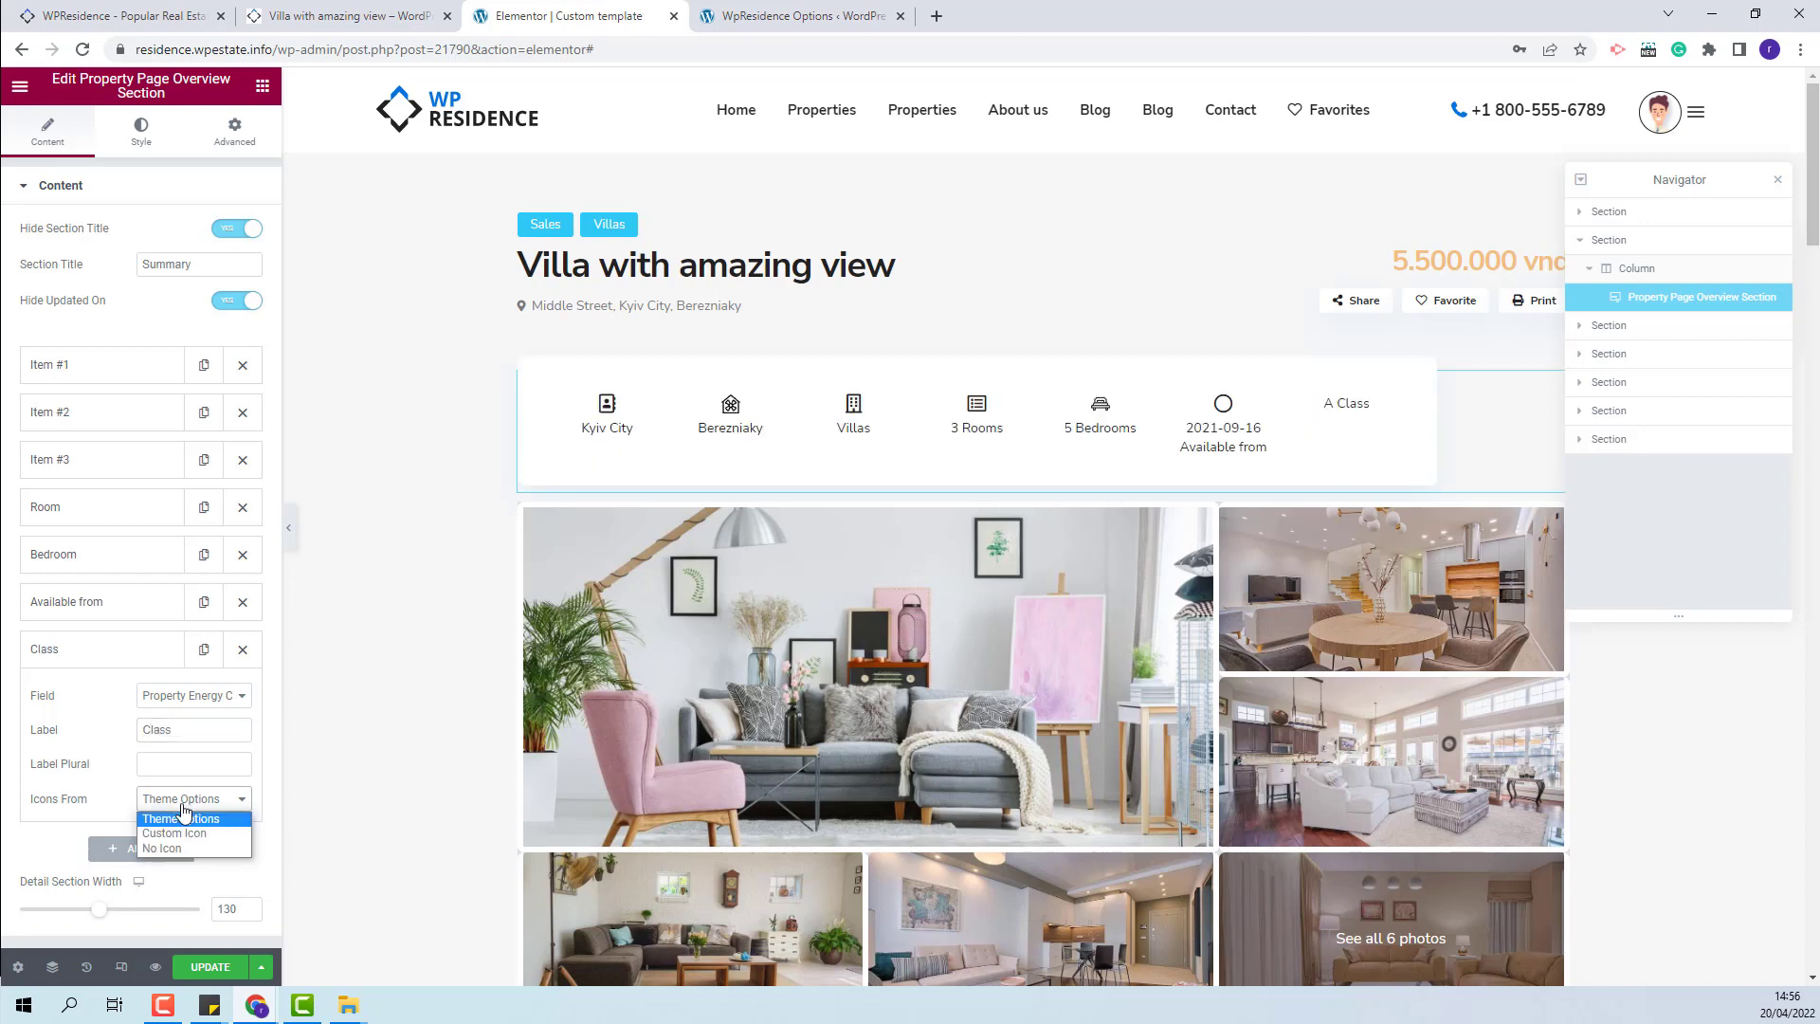
click(184, 842)
click(102, 816)
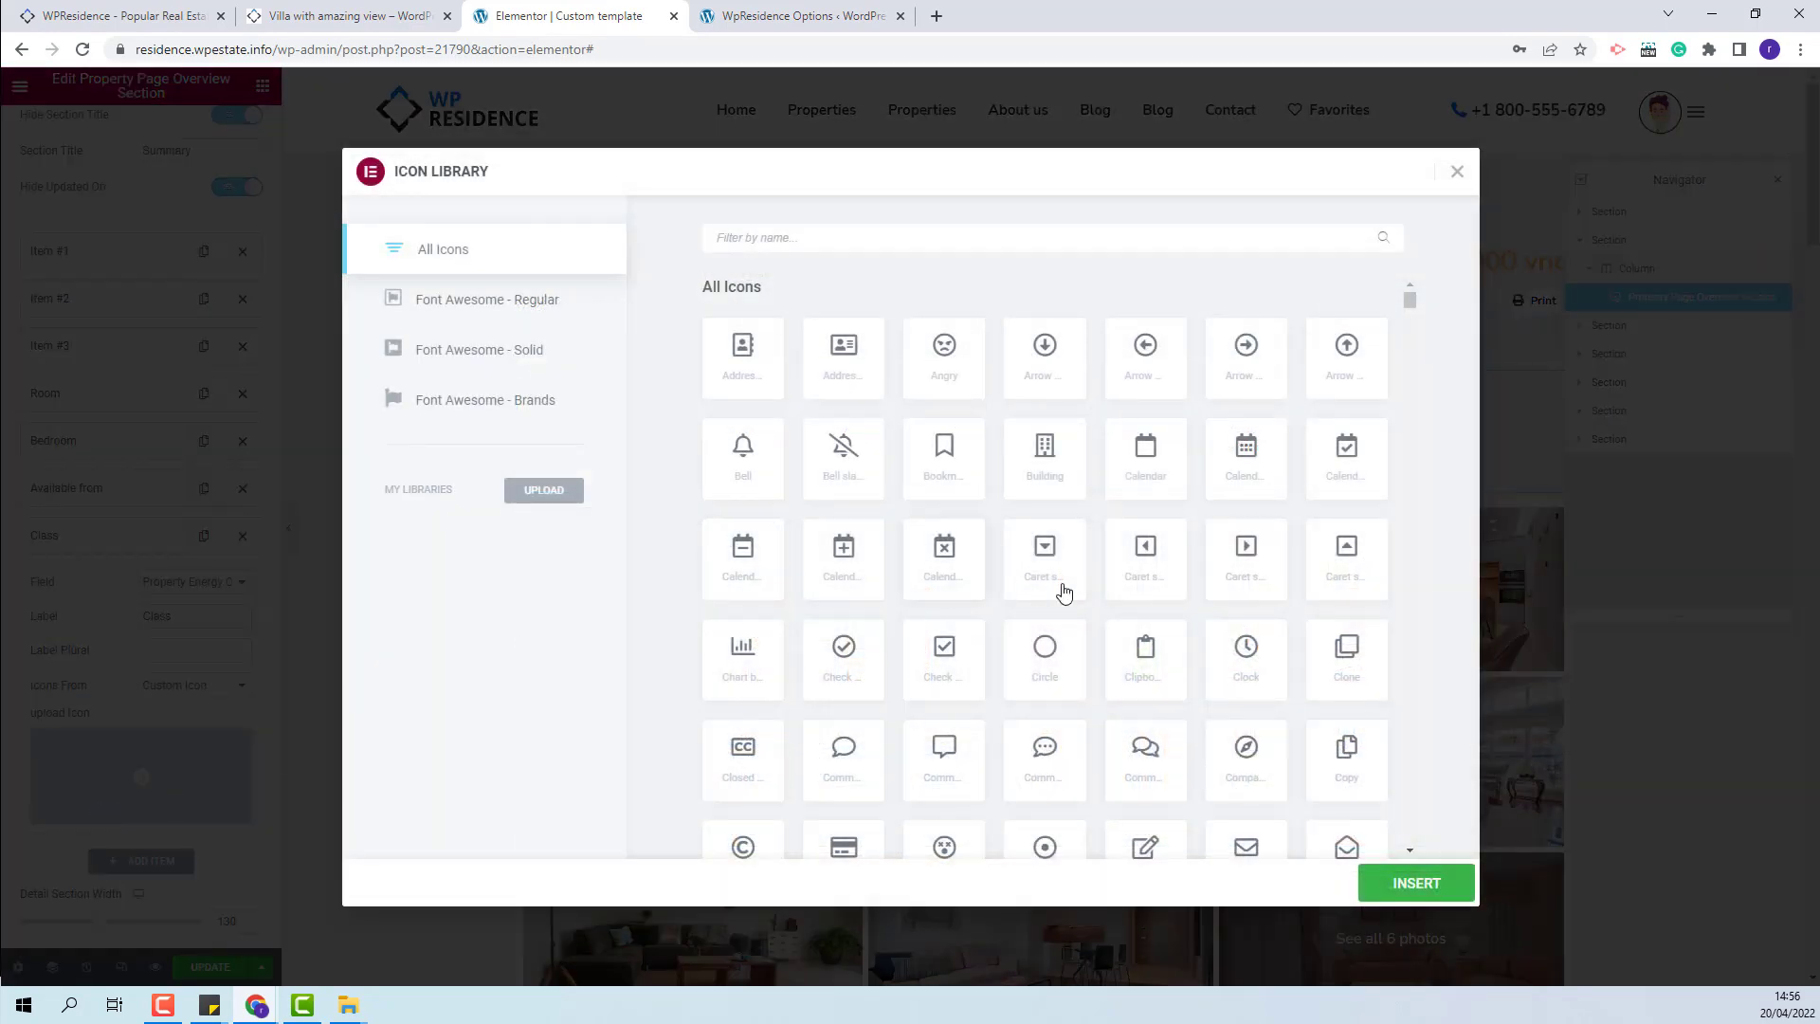
scroll(1210, 685, down, 10)
double_click(1210, 686)
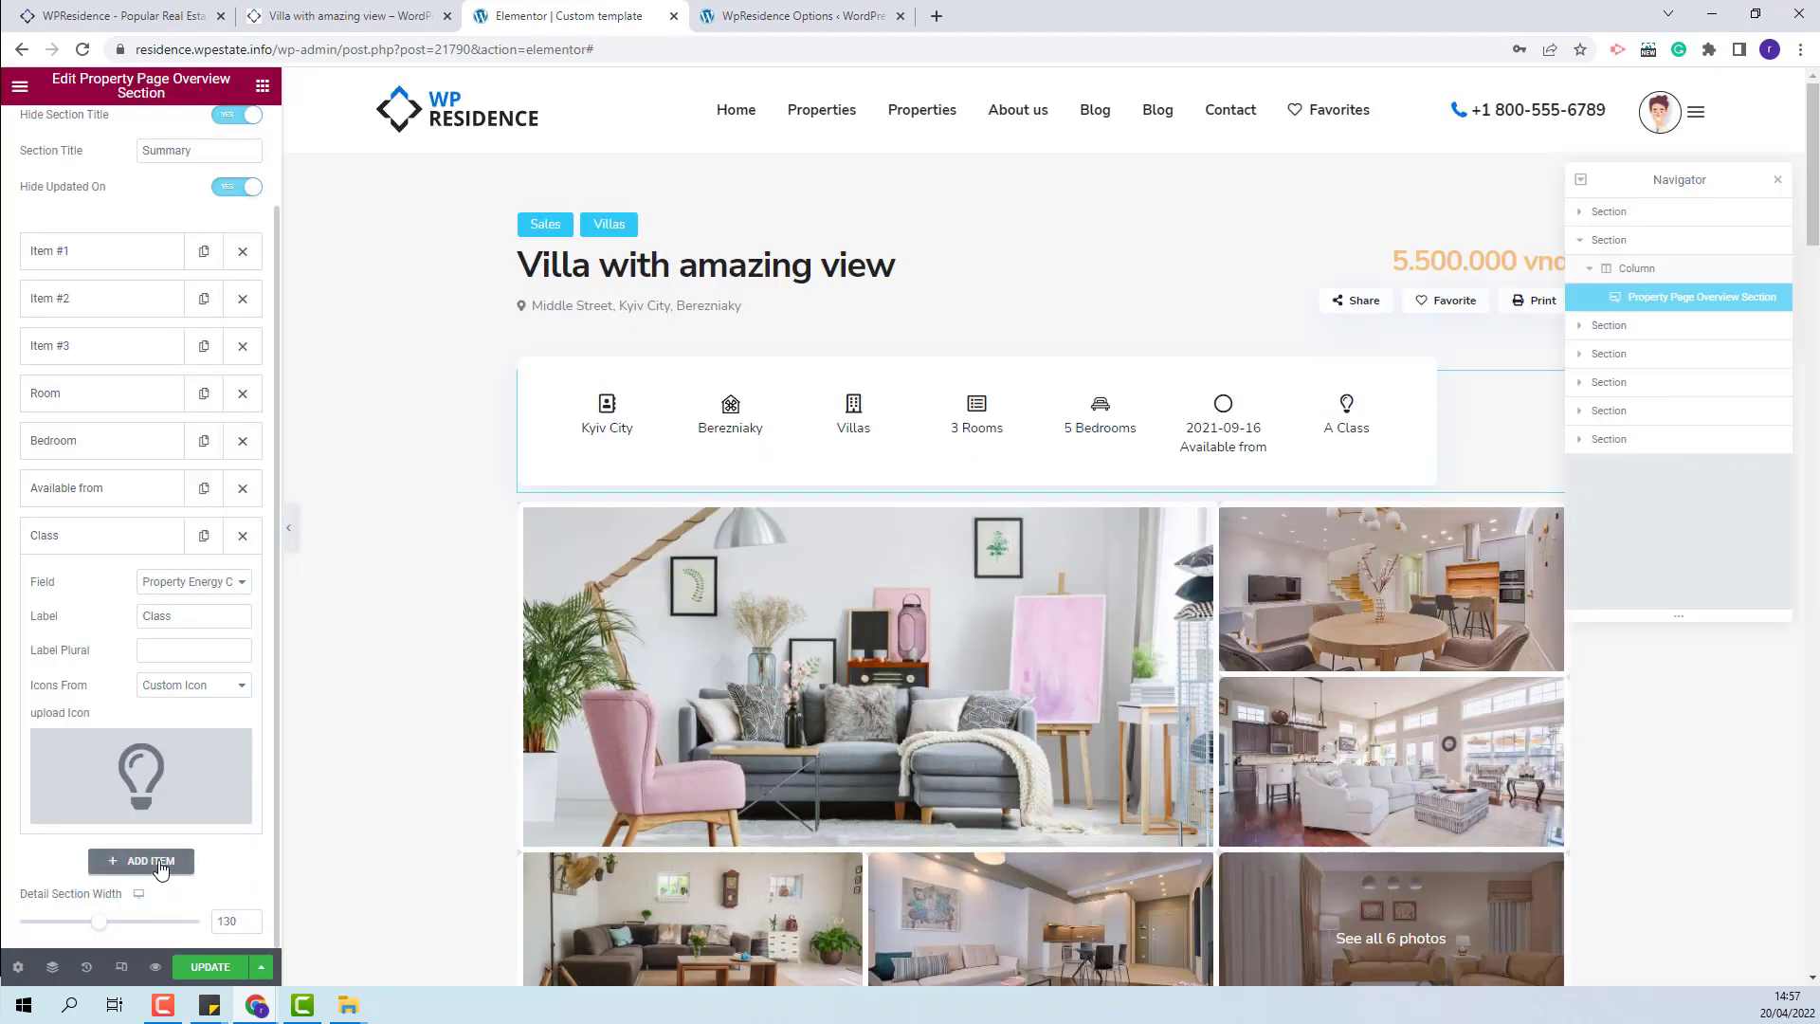
Step: Add an eighth Built Year item and save the template with Ctrl+S
click(152, 860)
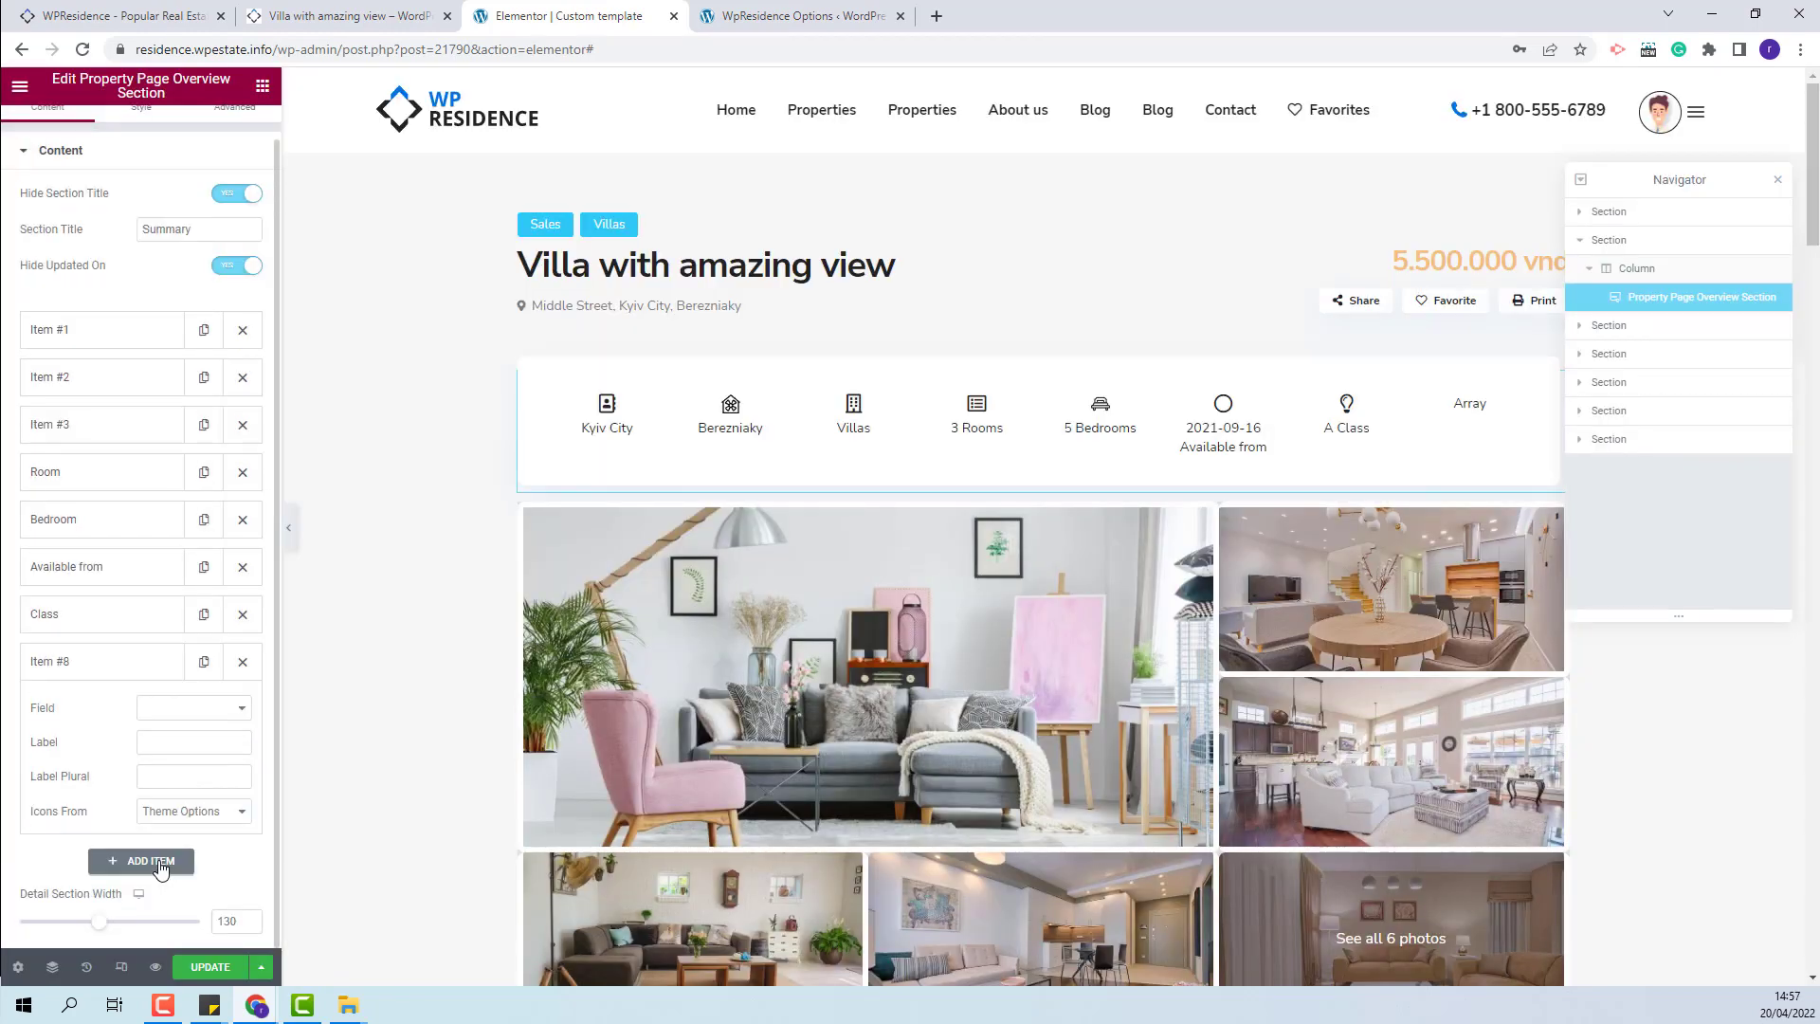
click(195, 707)
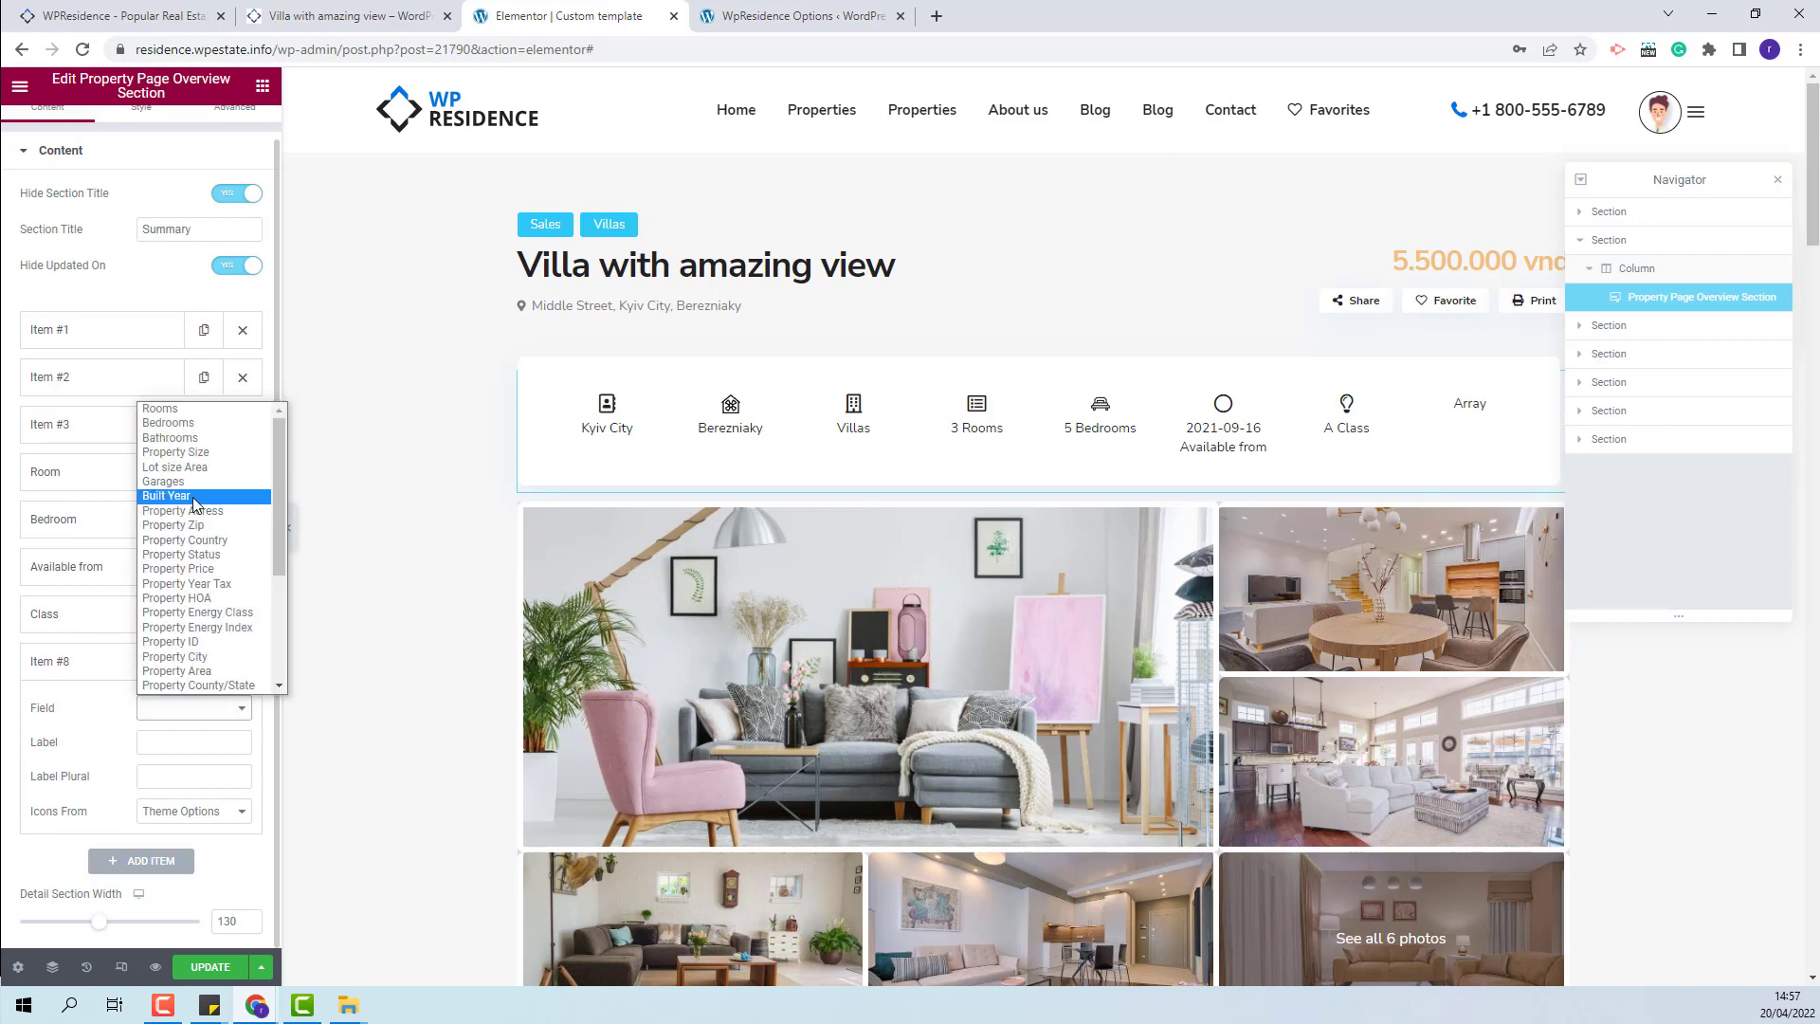
click(195, 495)
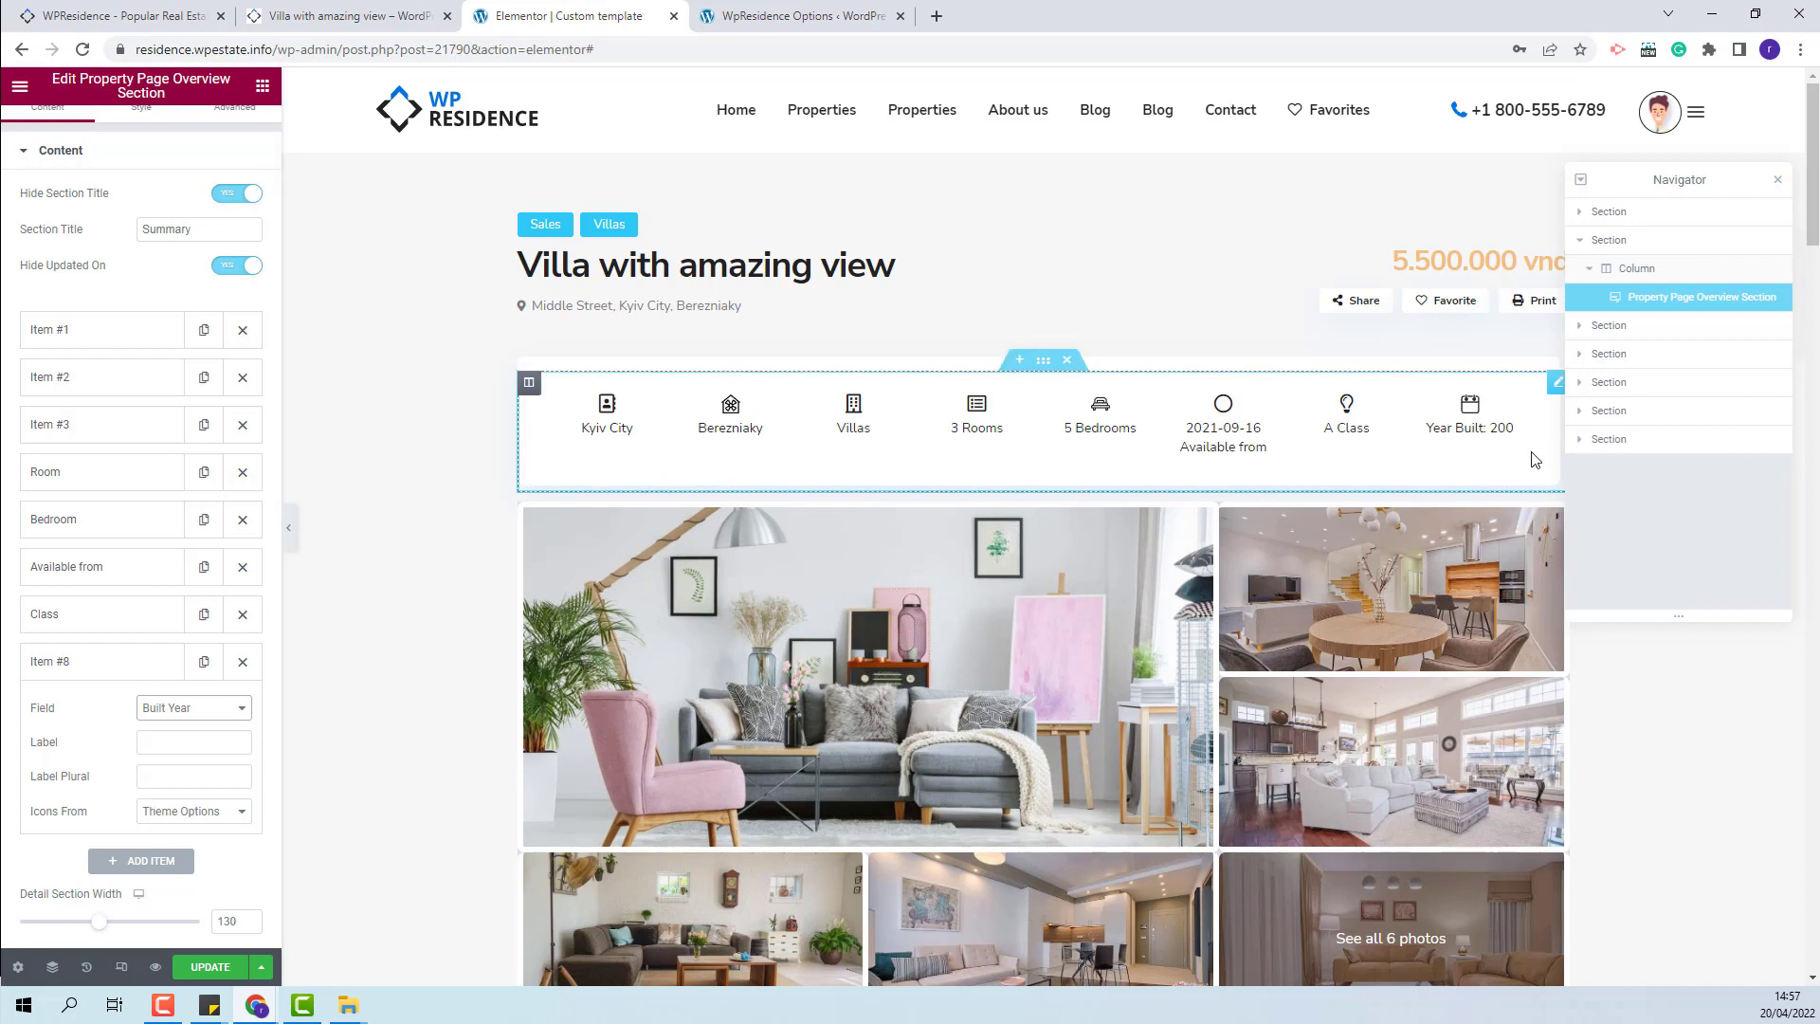
key(ctrl+s)
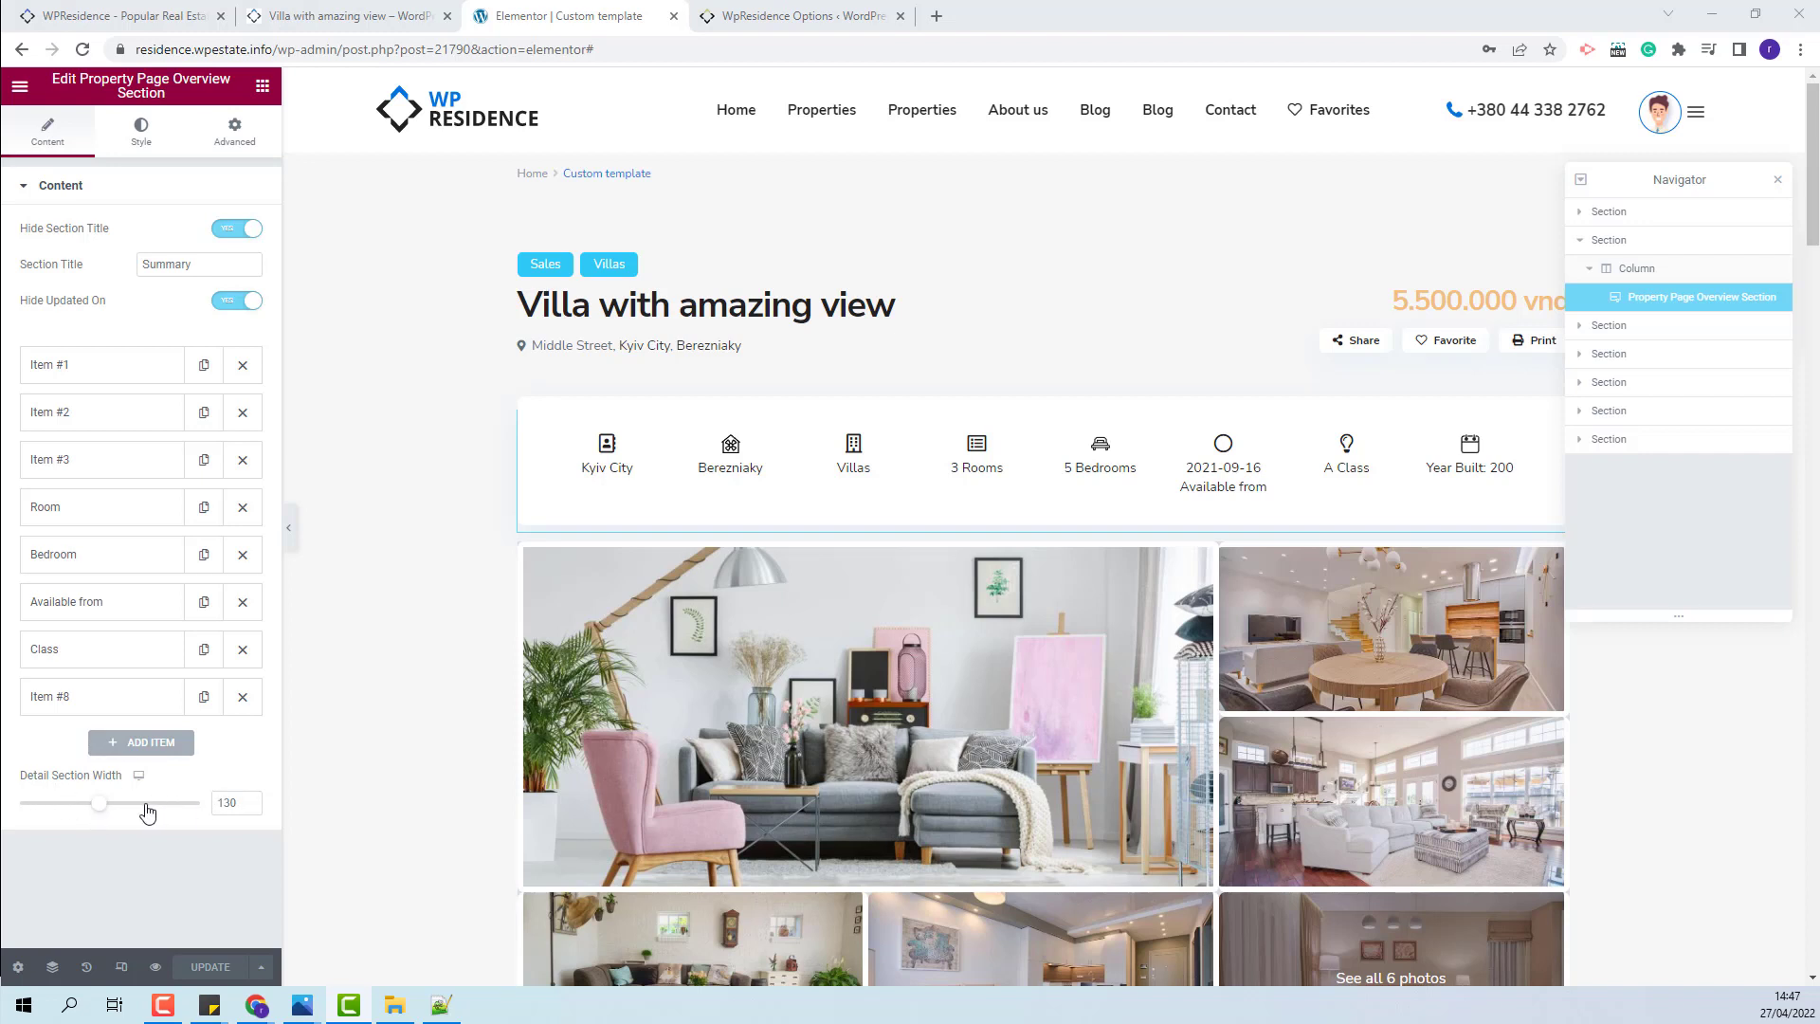
mouse_move(99, 804)
mouse_down()
mouse_move(127, 805)
mouse_move(99, 814)
mouse_up()
click(143, 137)
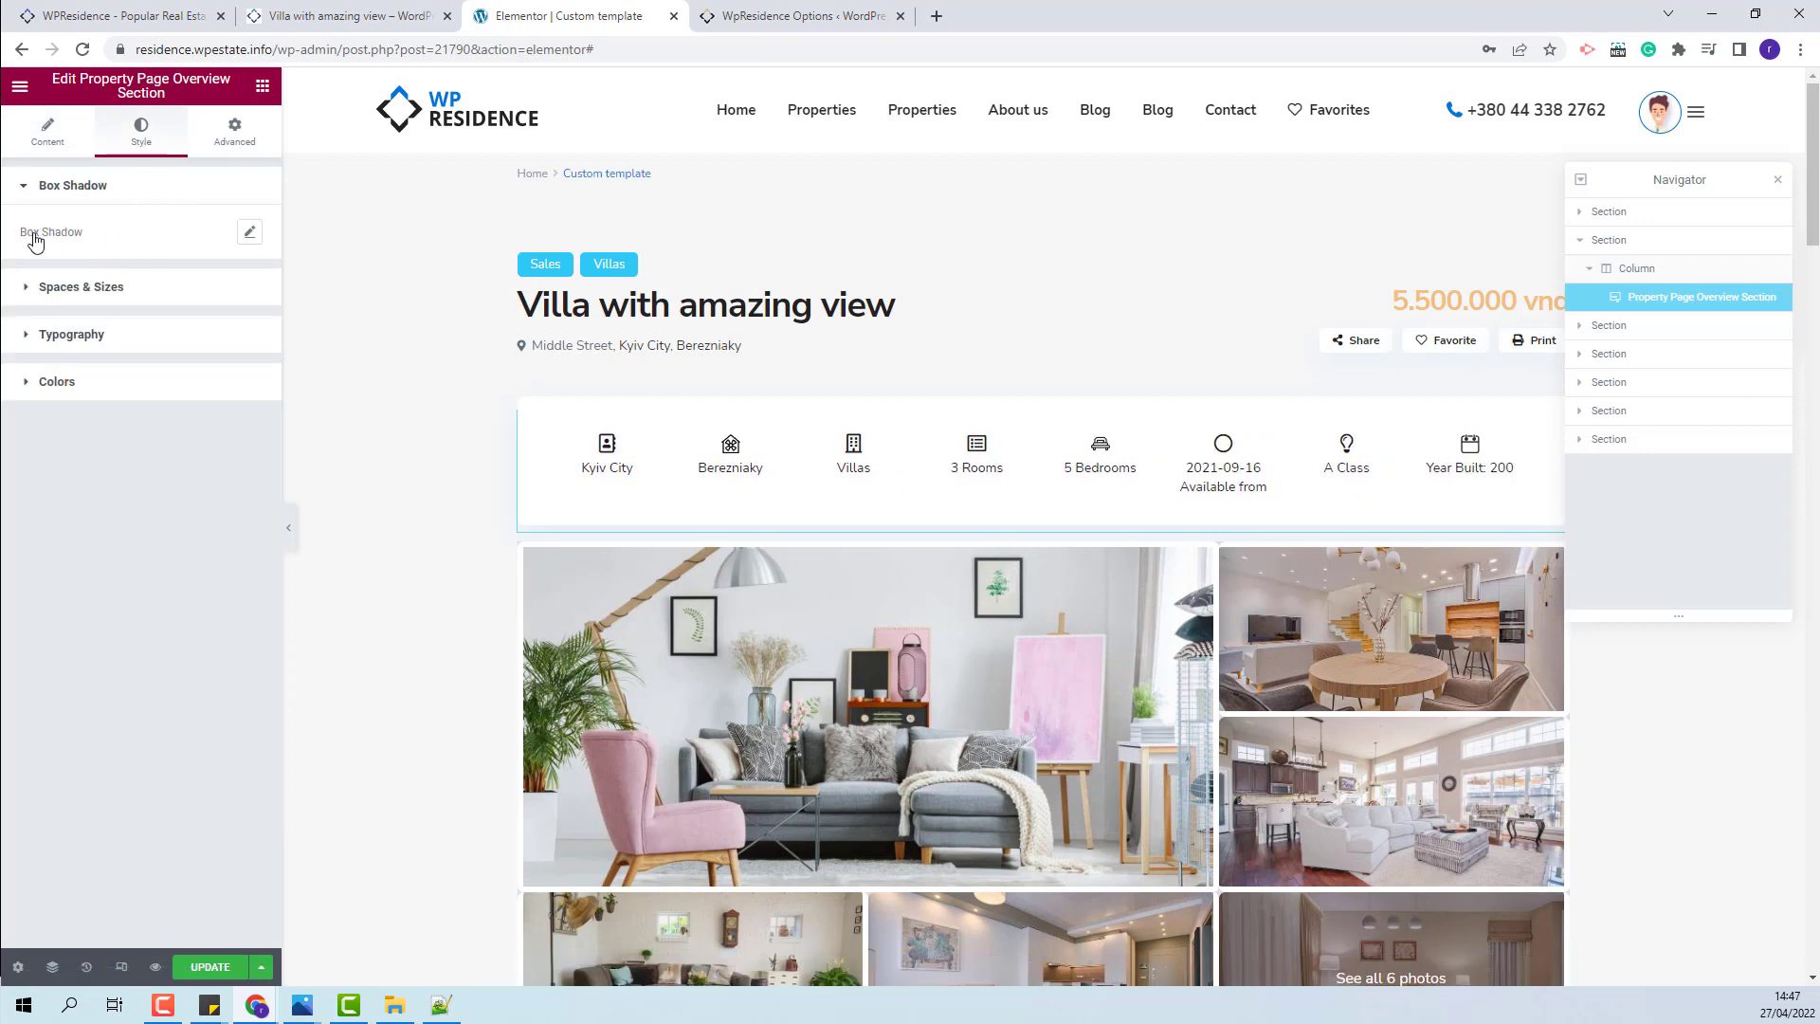
click(126, 301)
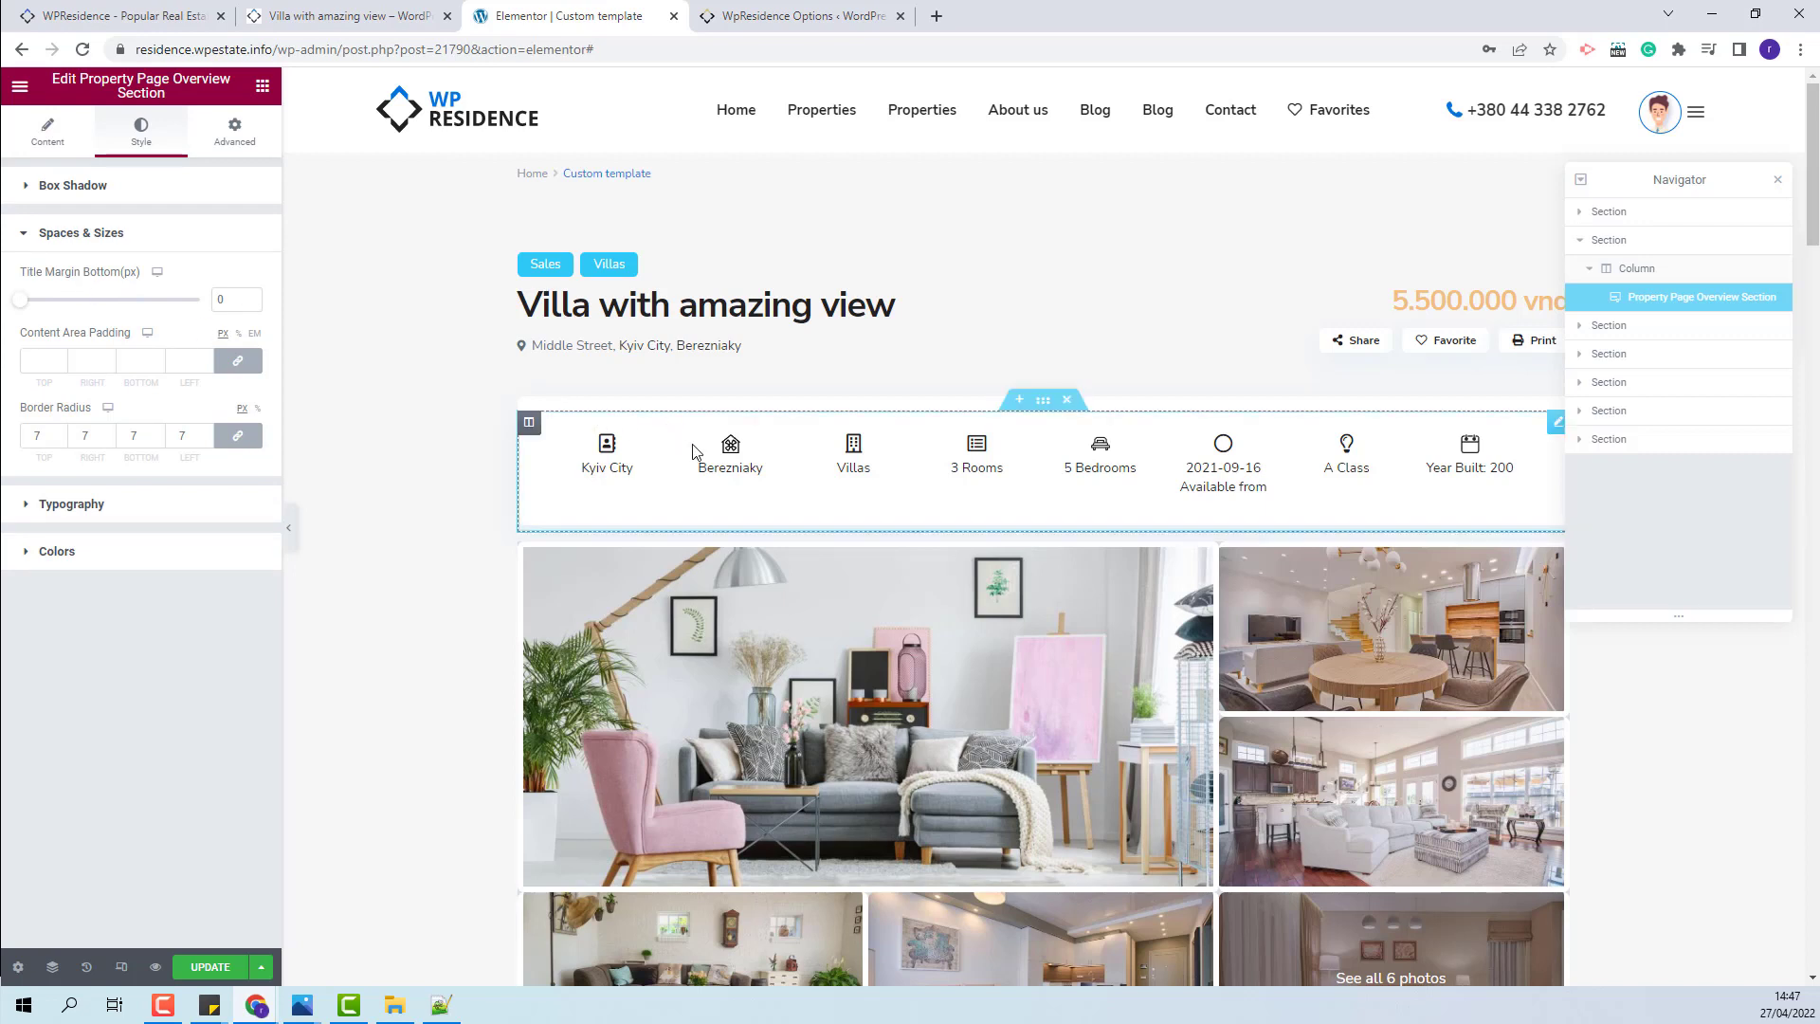
Step: Show the Summary section title by setting Hide Section Title to NO
click(47, 132)
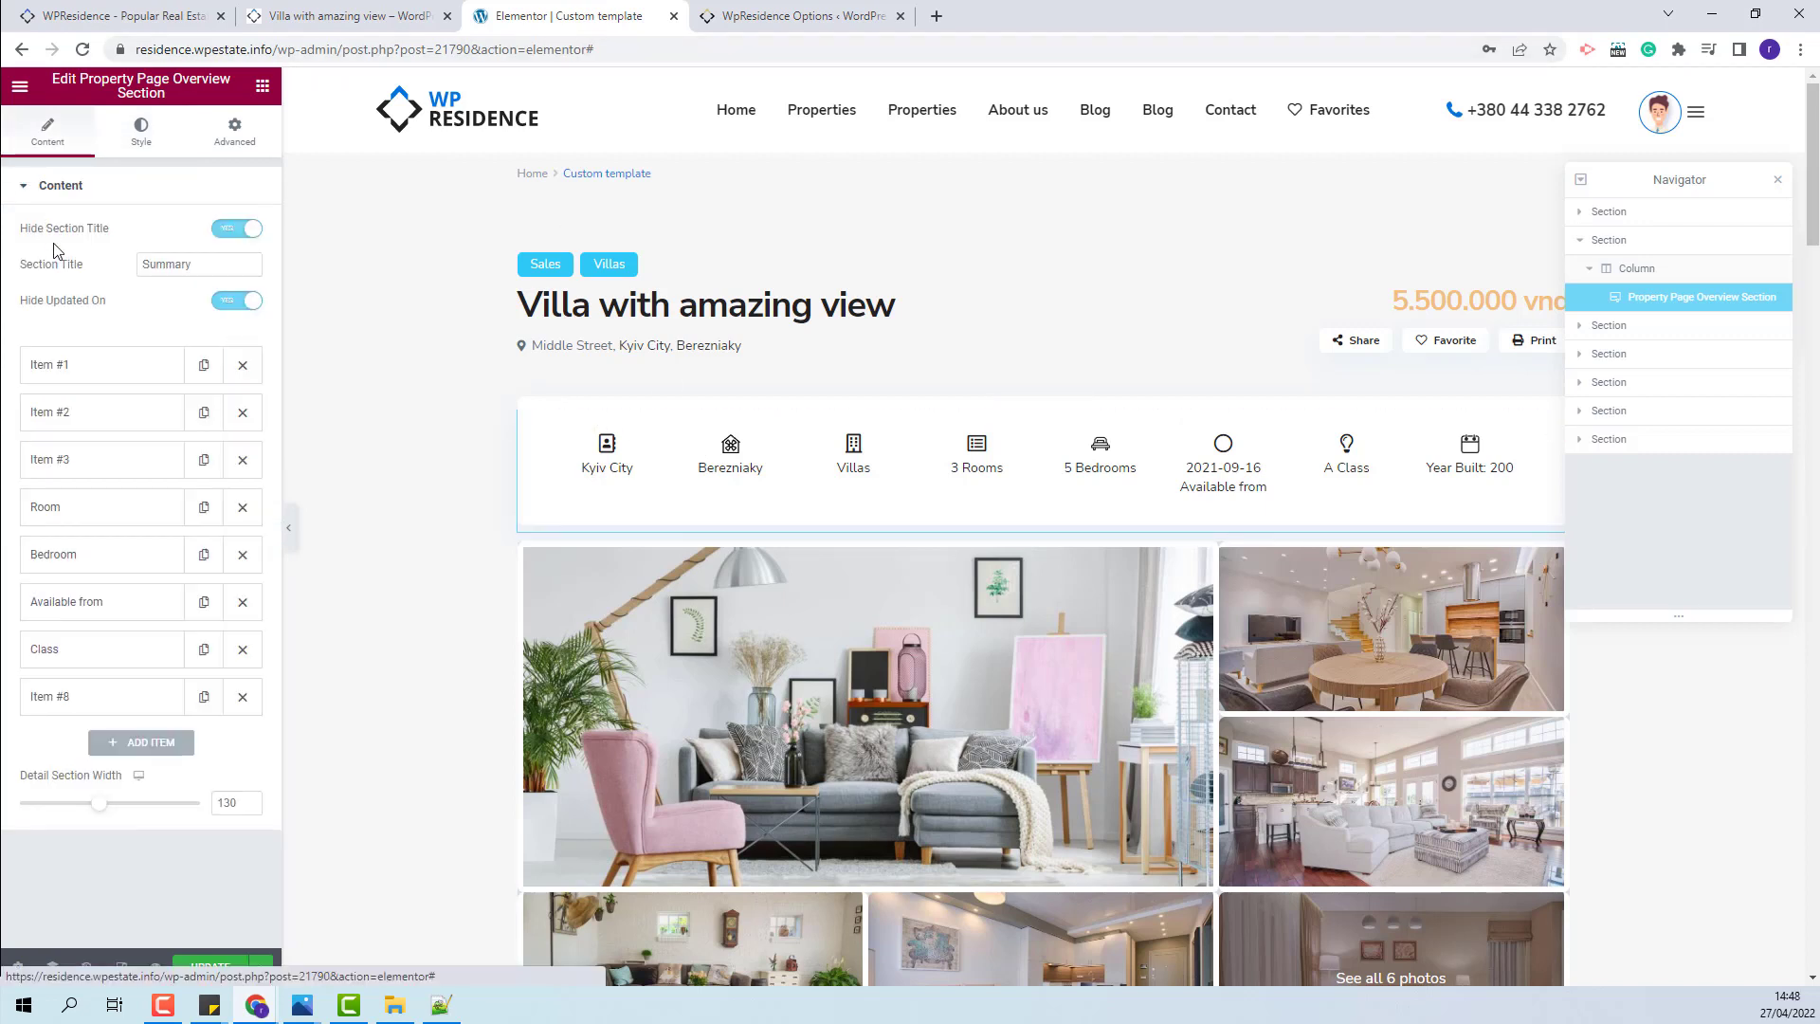
click(234, 234)
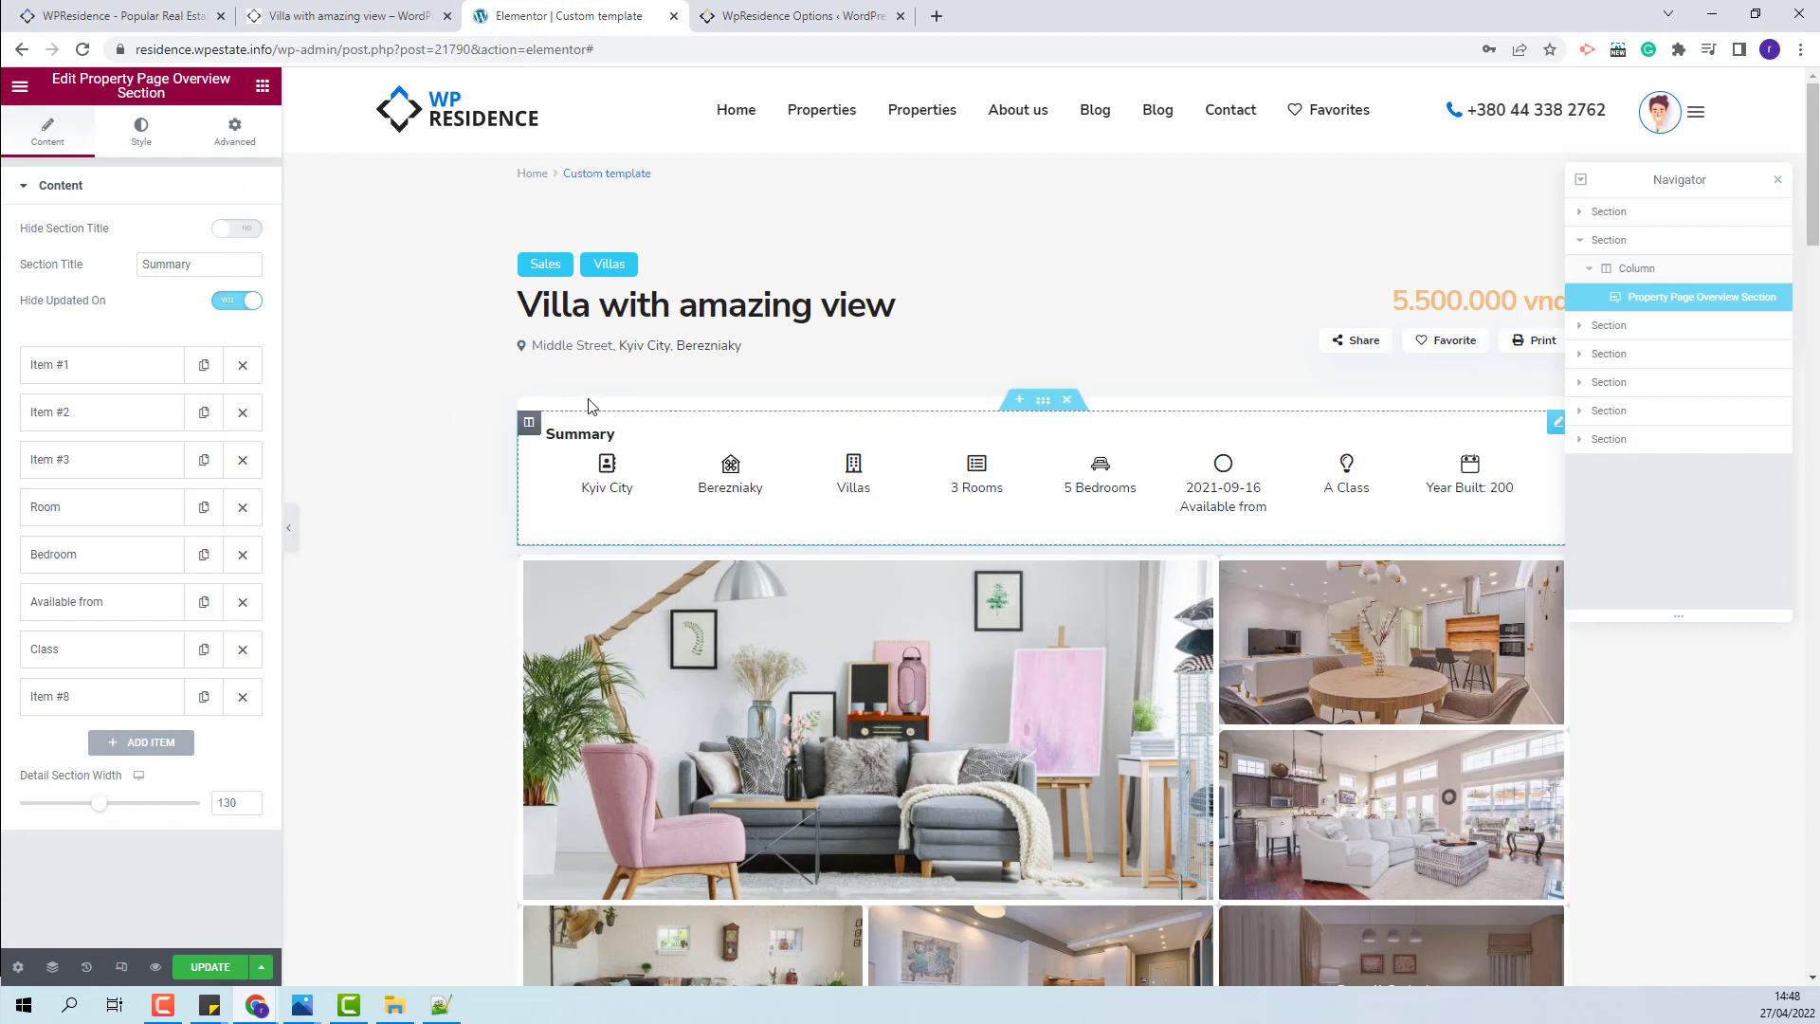
click(140, 132)
click(133, 292)
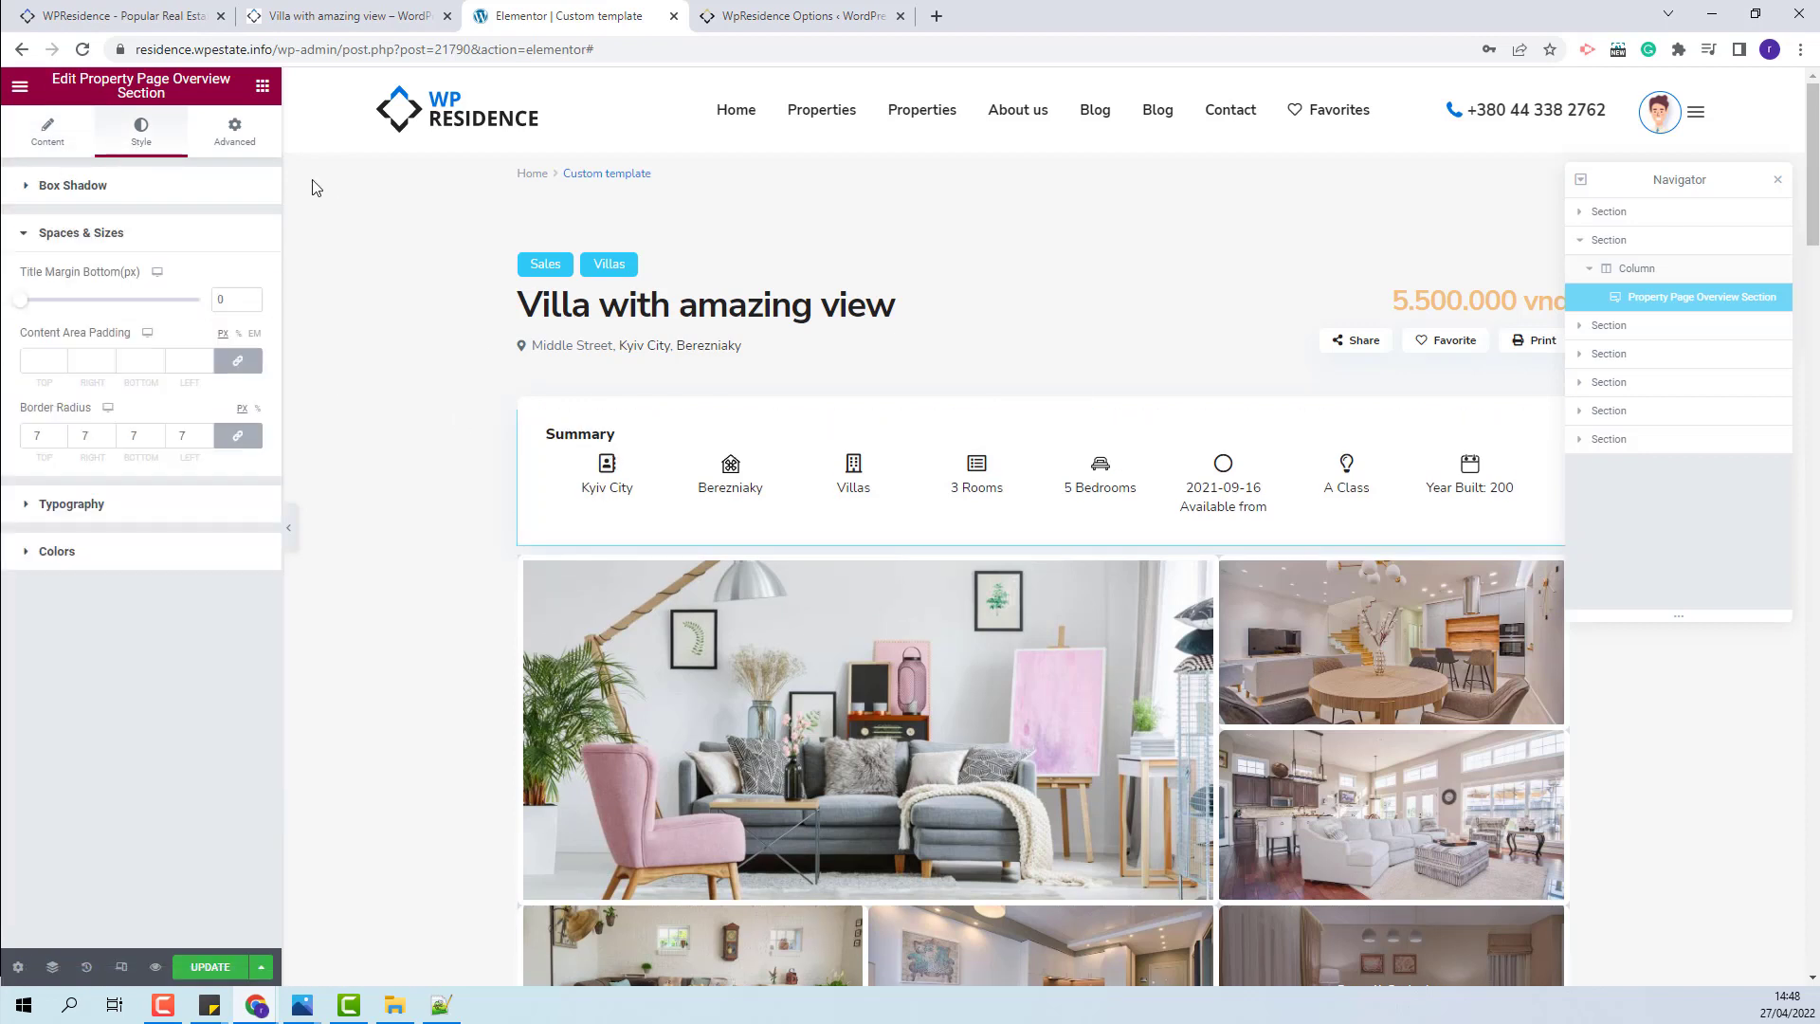
Step: Test and then clear the Content Area Padding, and raise the Border Radius to 19
mouse_move(14, 306)
mouse_down()
mouse_move(114, 305)
mouse_move(6, 310)
mouse_up()
click(60, 360)
click(61, 360)
click(61, 360)
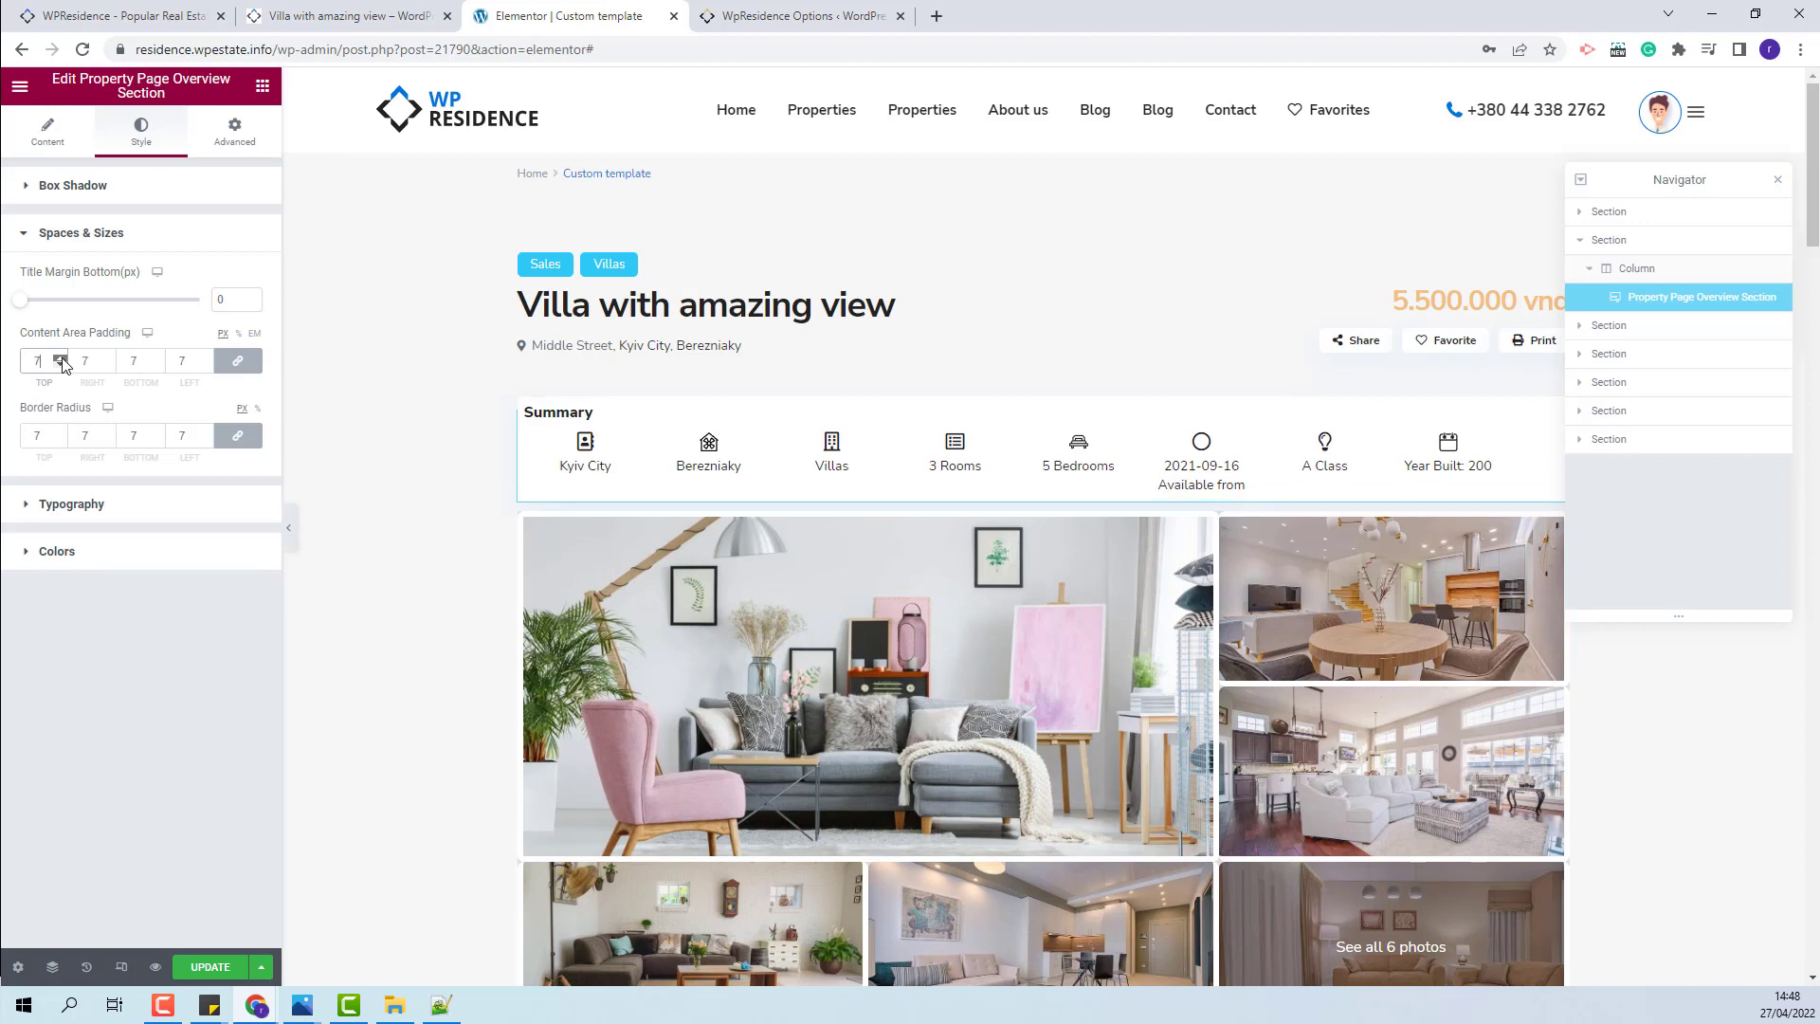
click(61, 360)
click(61, 359)
click(61, 359)
click(61, 358)
click(60, 358)
click(61, 359)
click(61, 358)
click(61, 358)
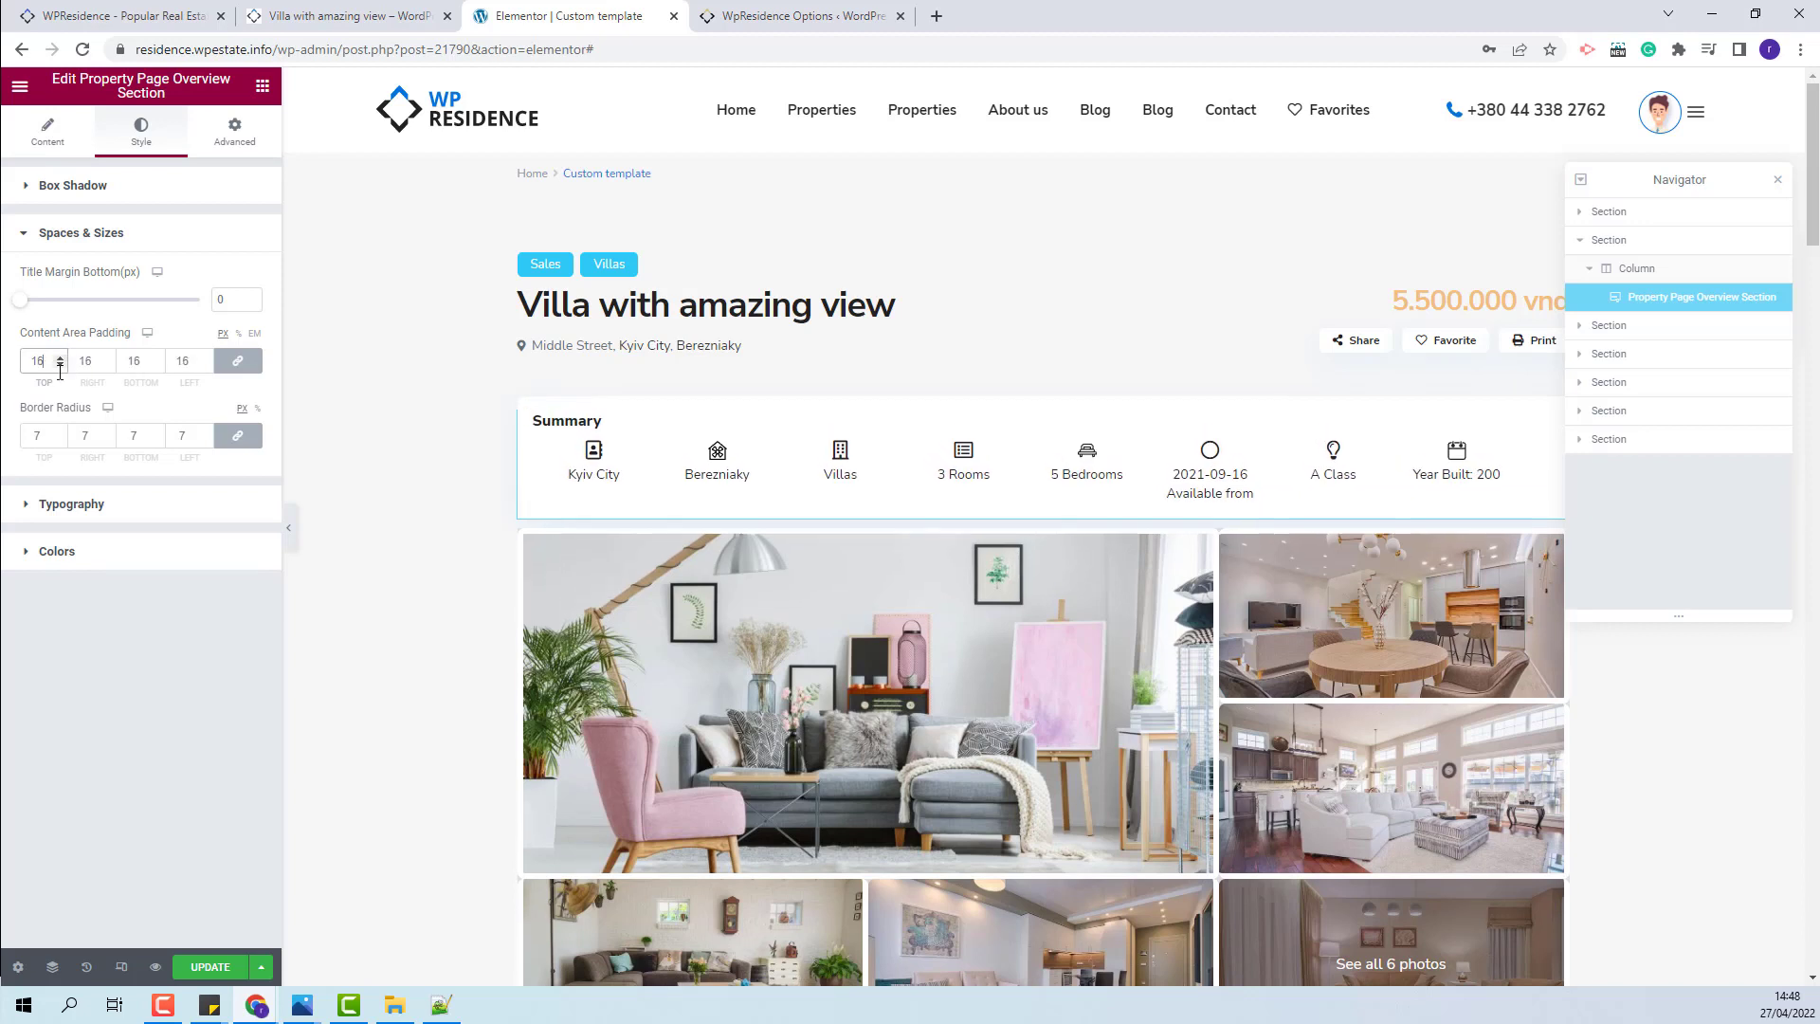
click(61, 366)
click(60, 366)
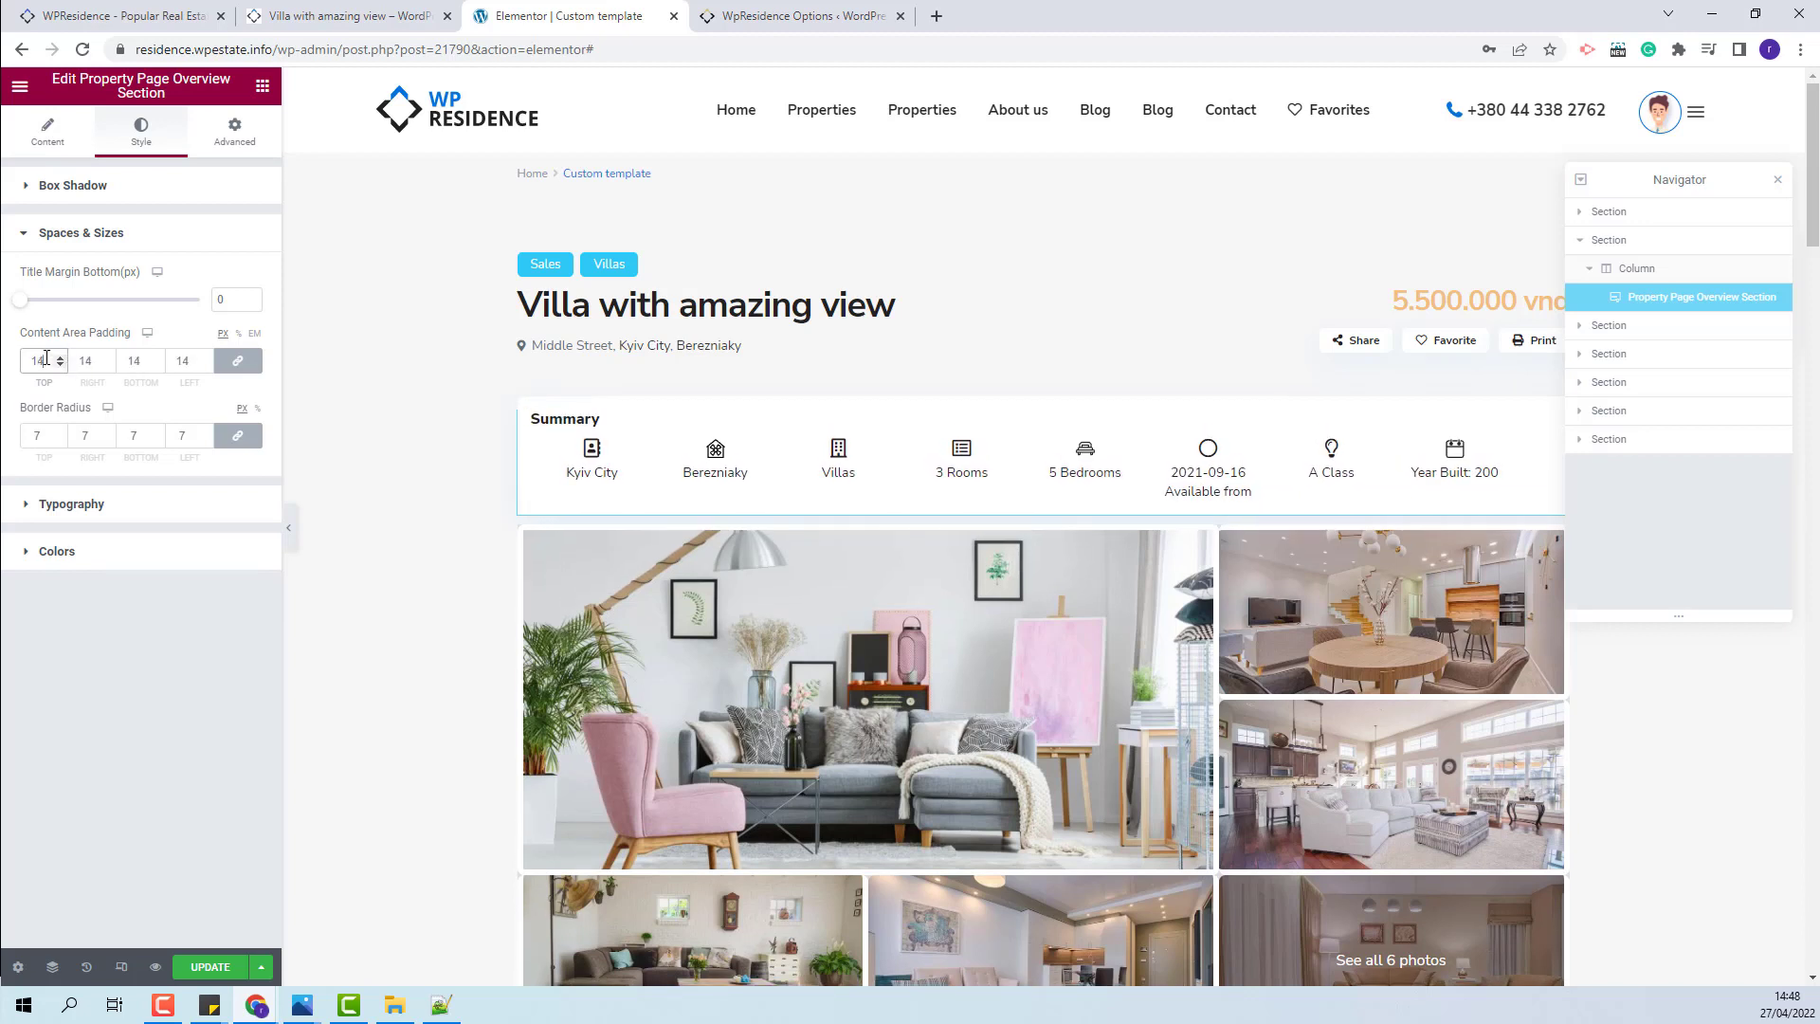
drag(47, 361, 11, 370)
key(BackSpace)
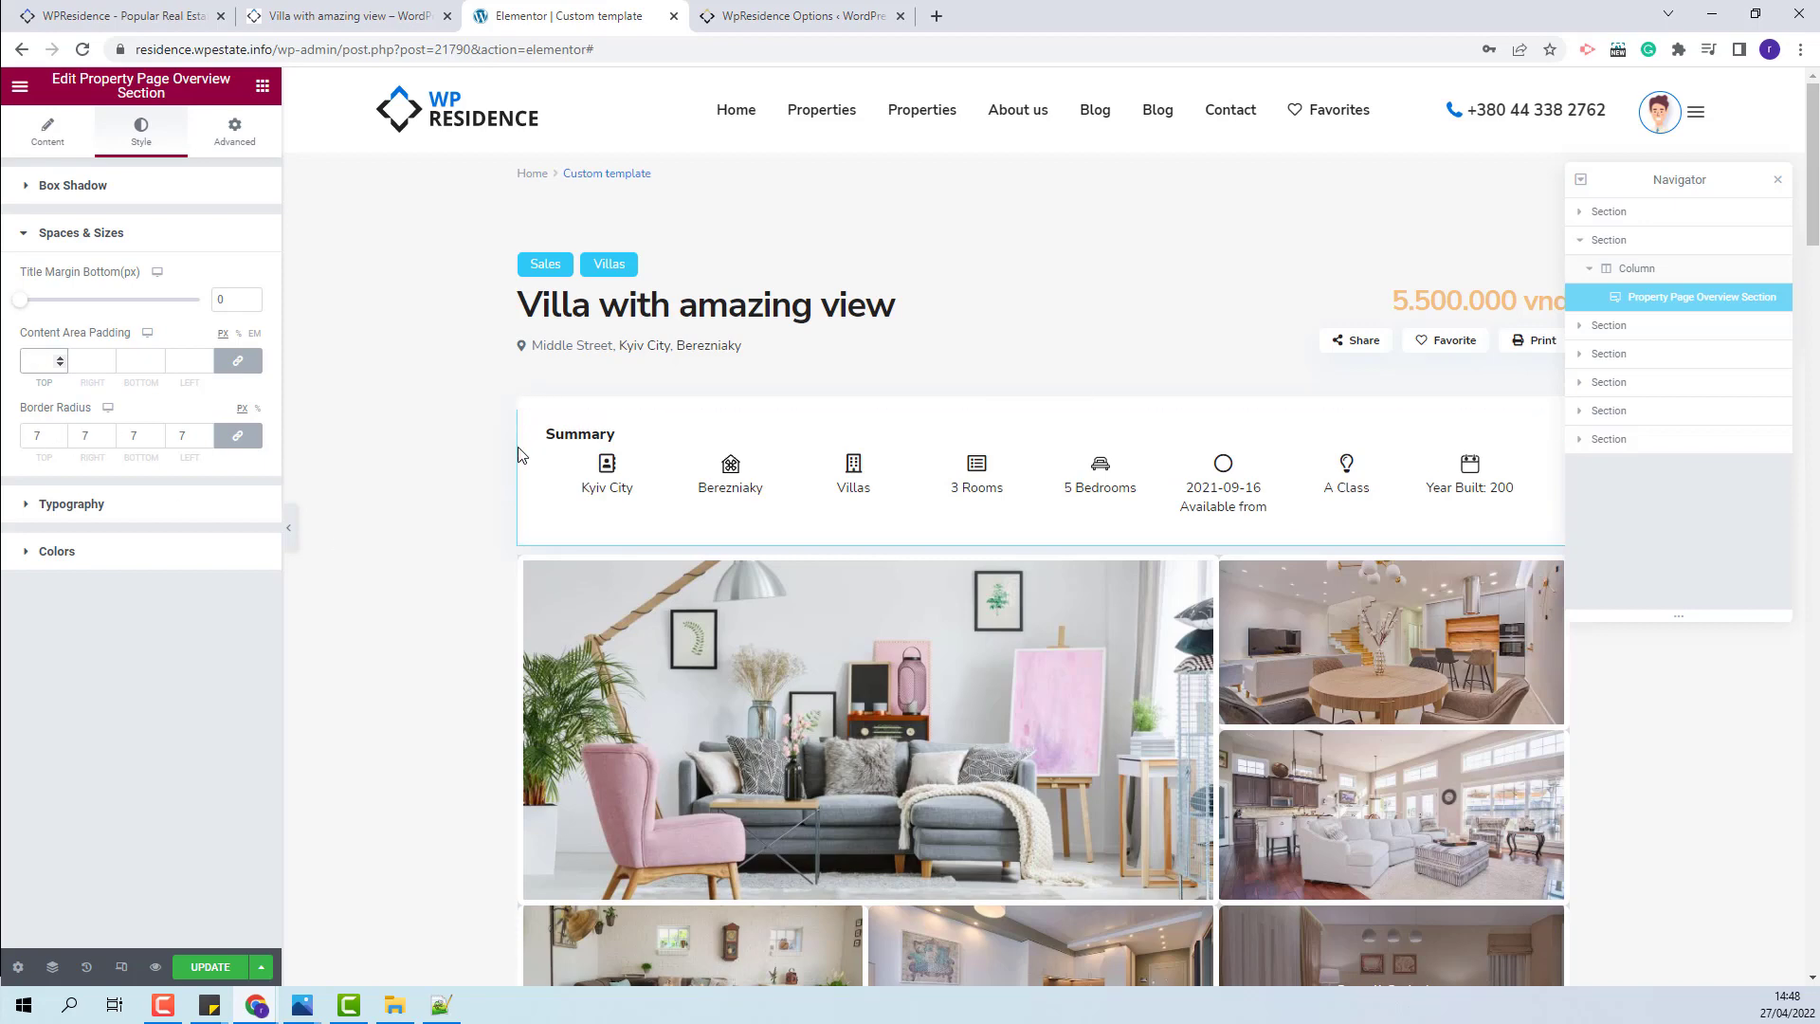
click(59, 433)
click(60, 432)
click(60, 432)
click(59, 433)
click(59, 433)
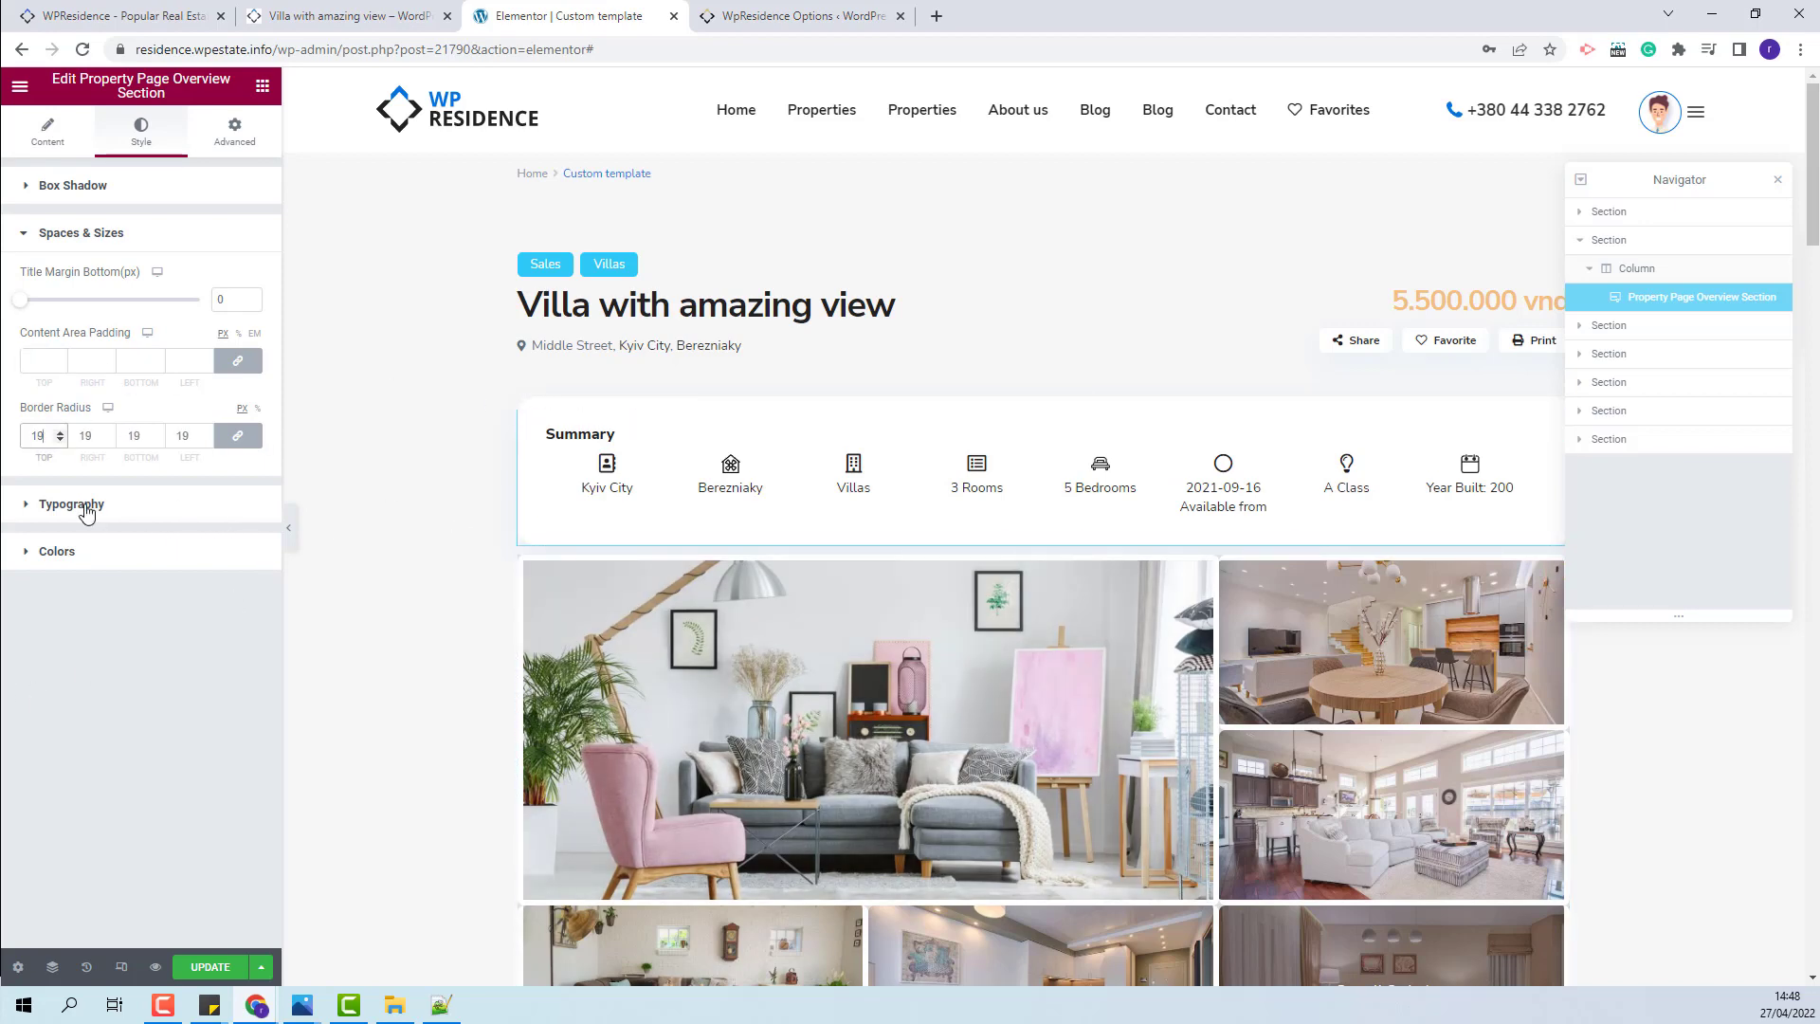
Step: Keep Nunito Sans as the Property Title font and check the Property Labels typography
click(84, 506)
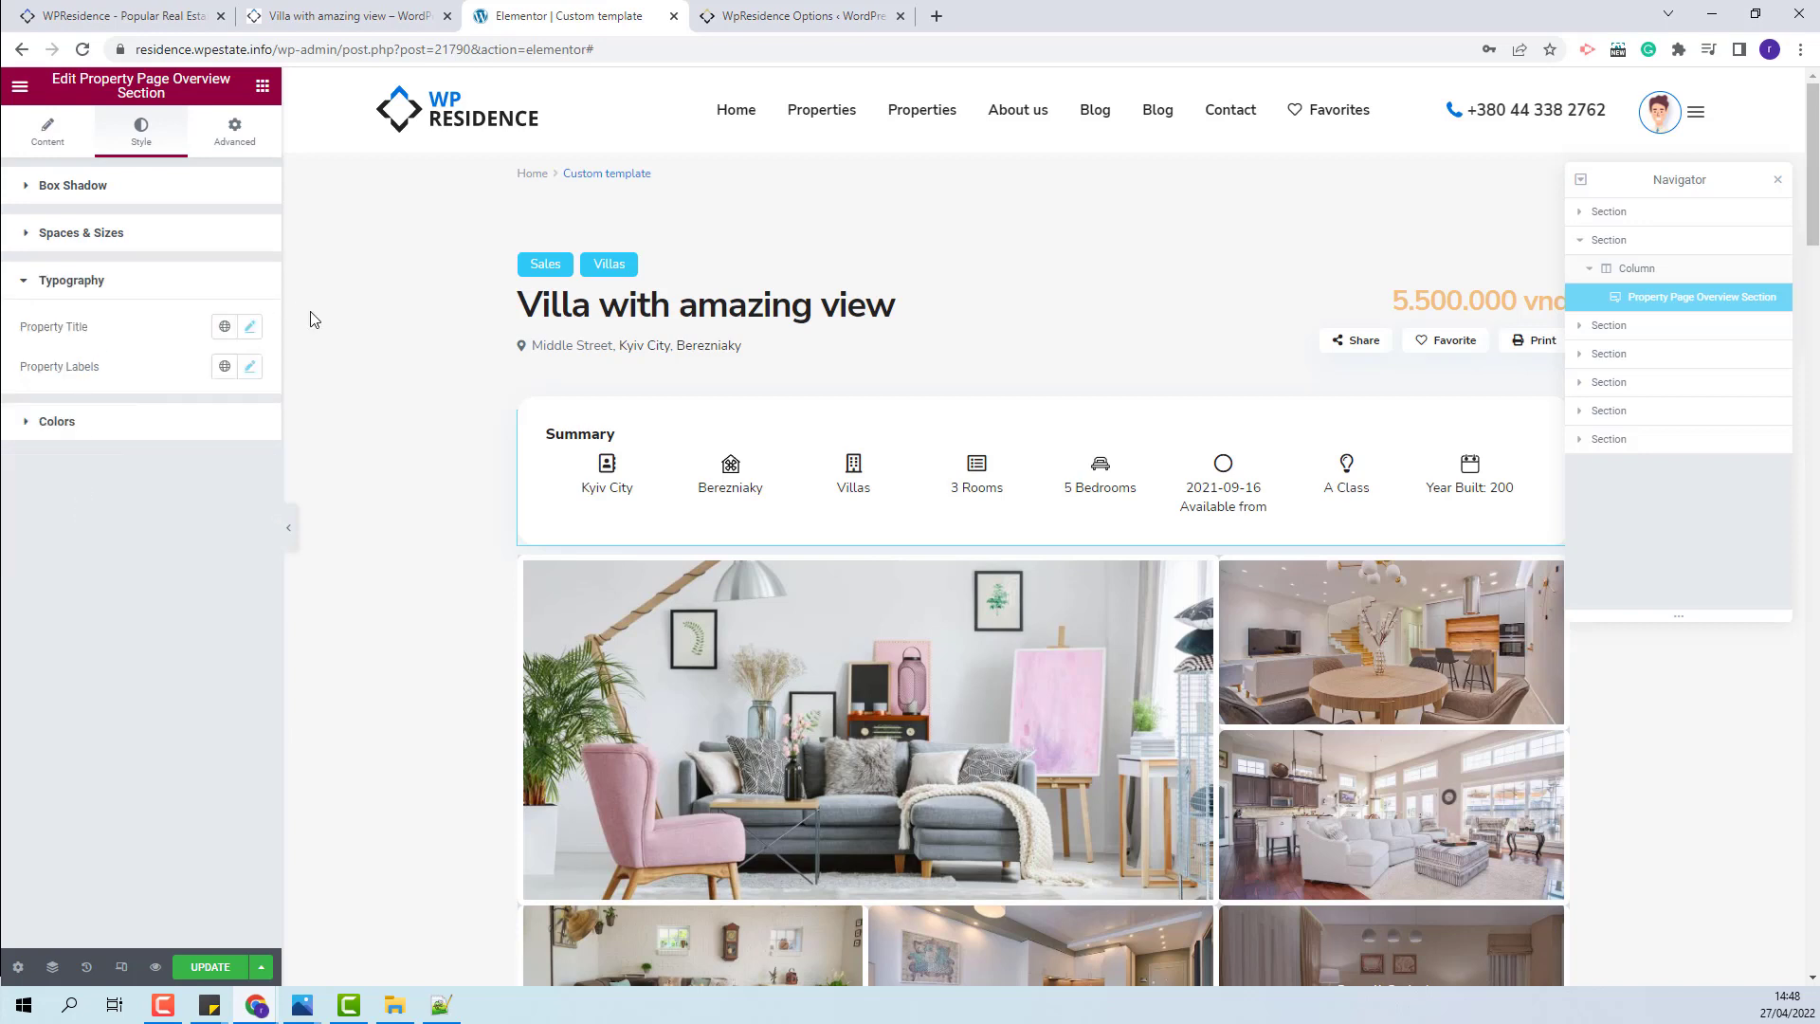
click(252, 329)
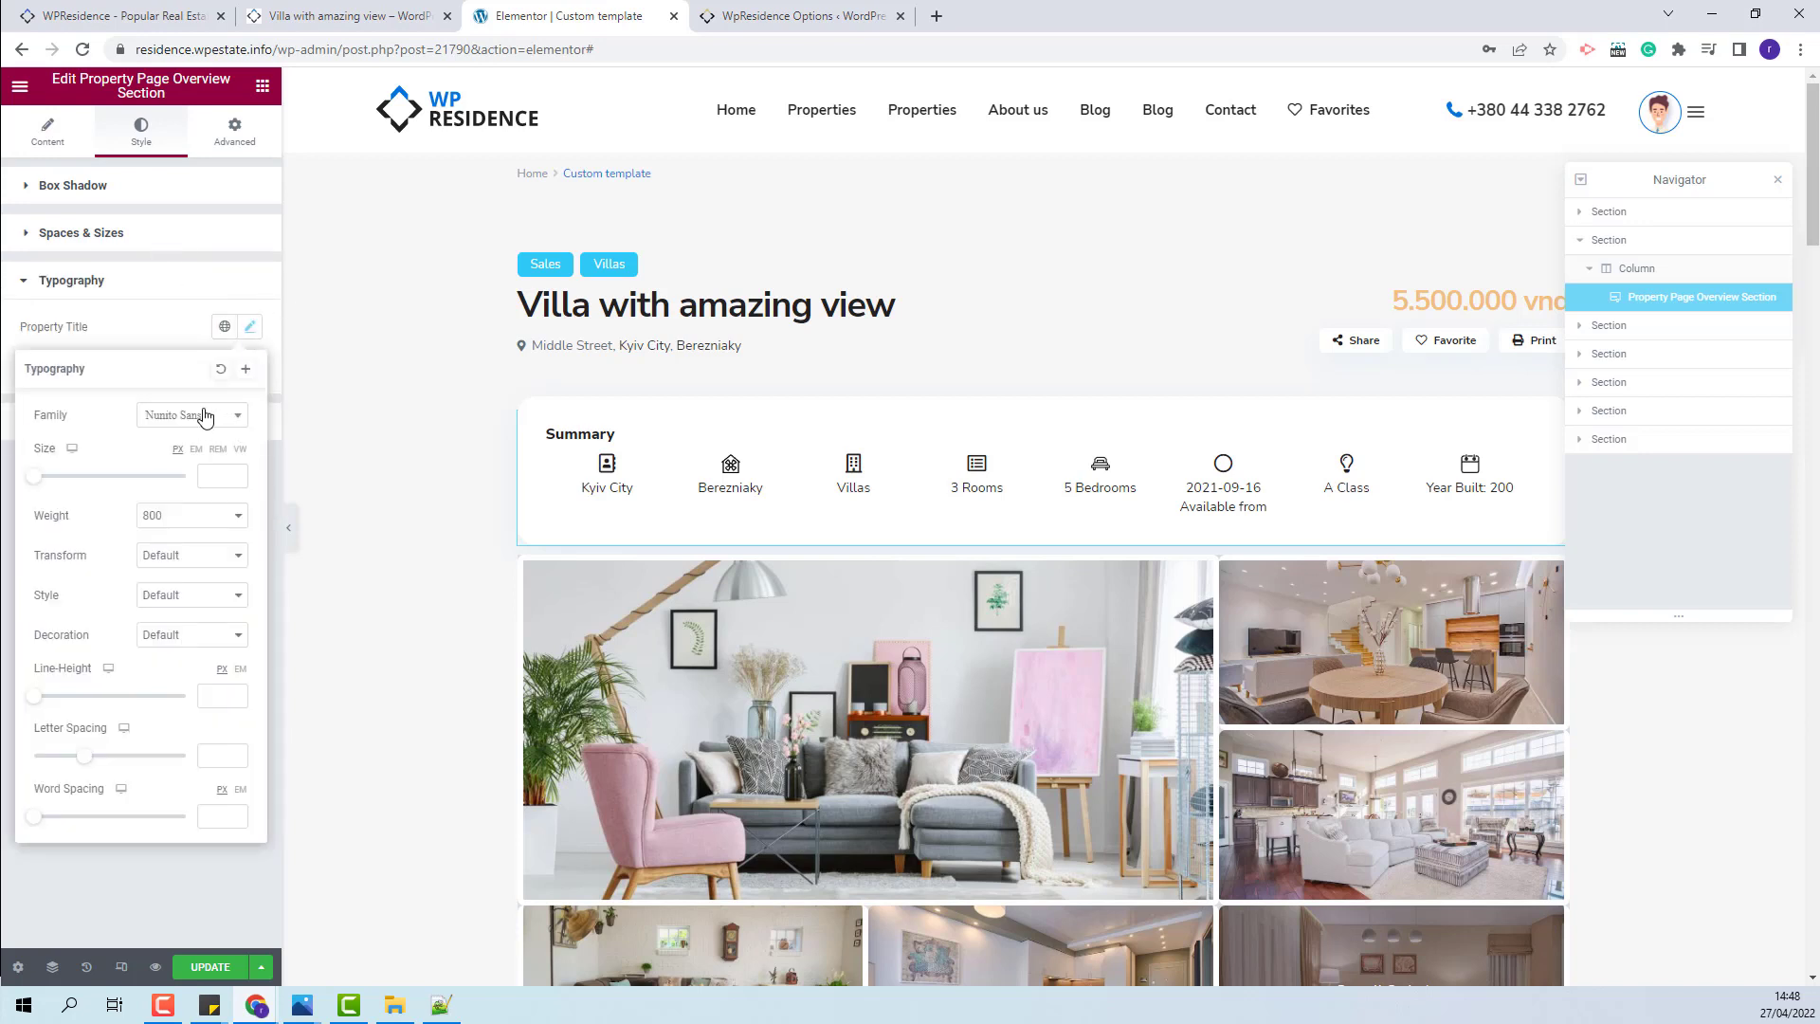
click(172, 418)
click(105, 452)
click(132, 339)
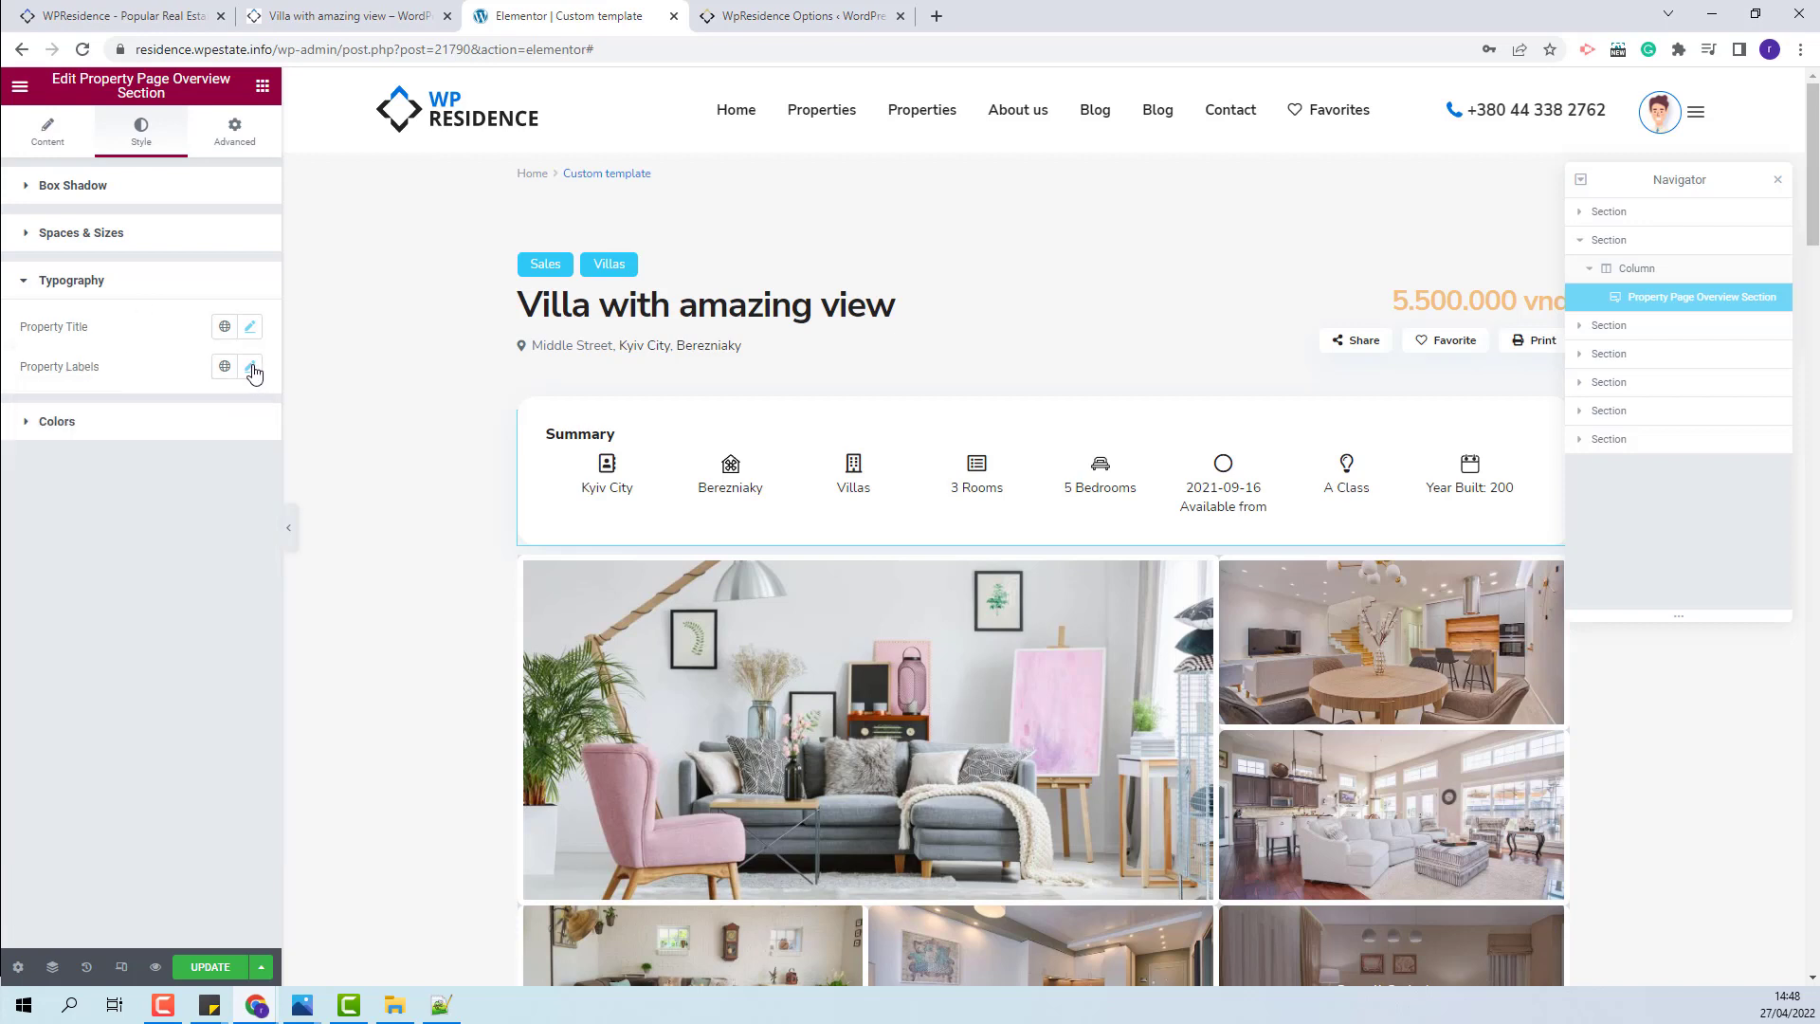
click(251, 367)
click(52, 420)
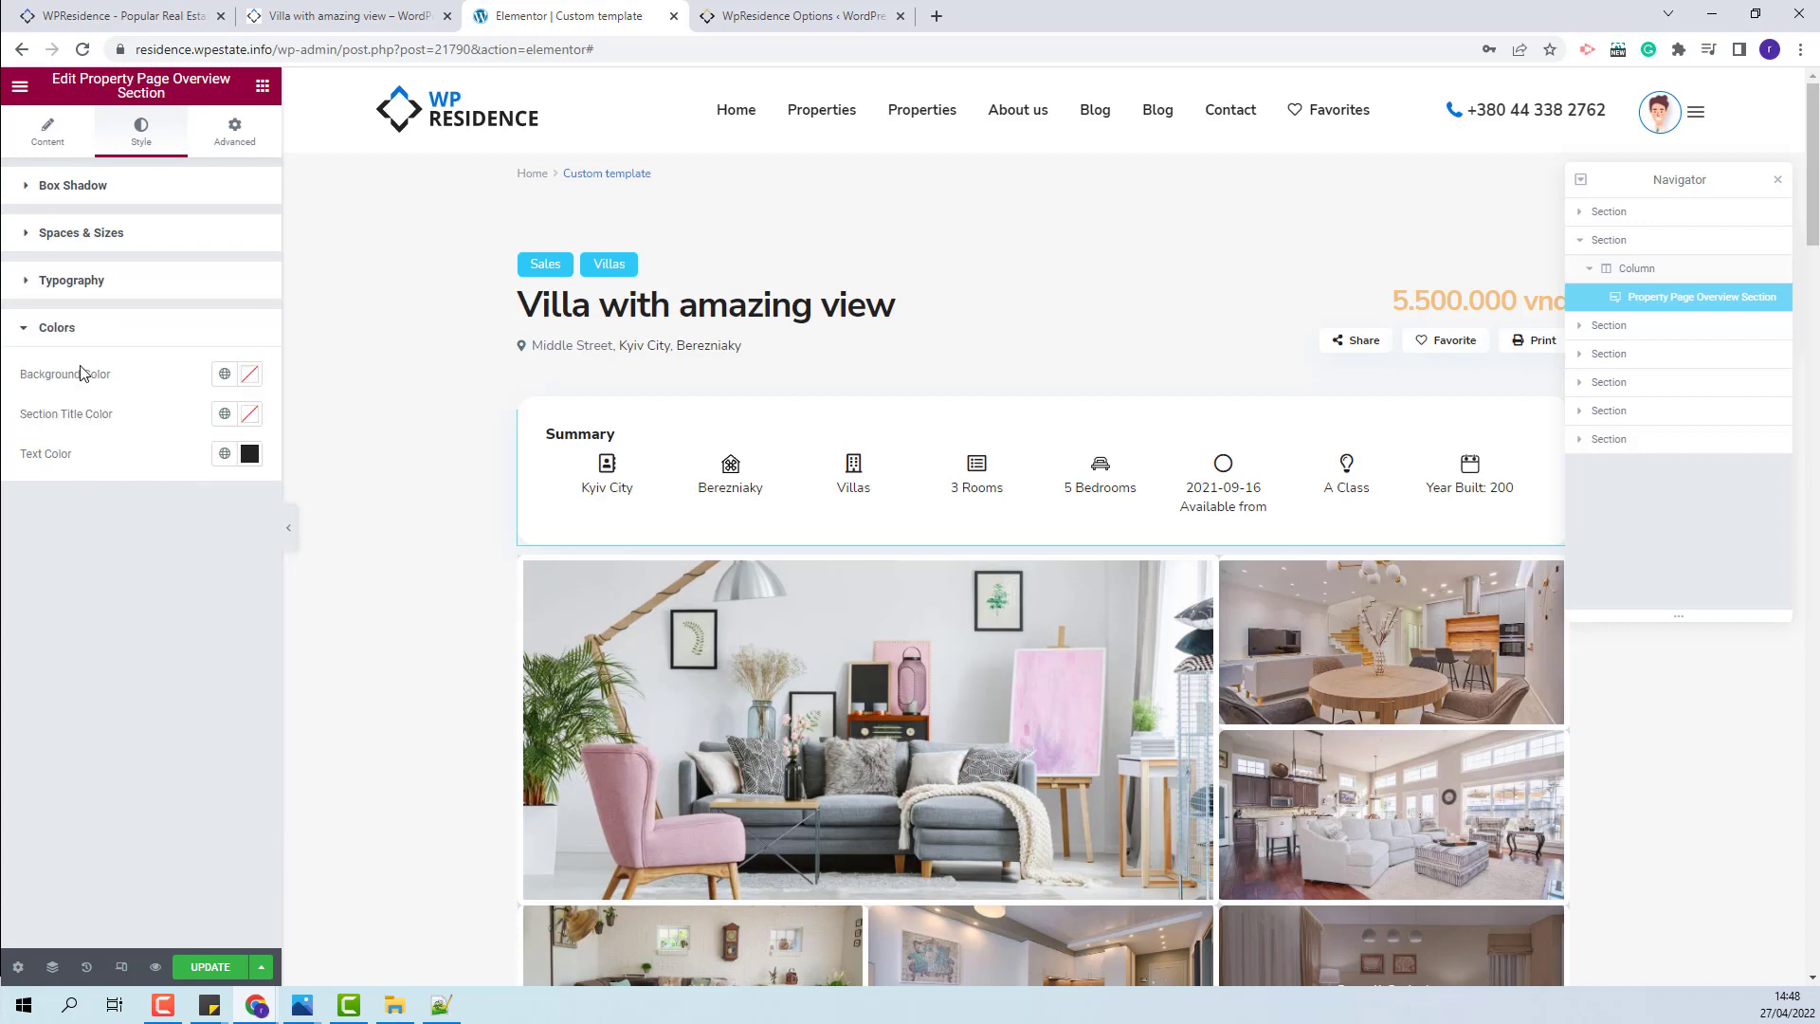
Step: Try a dark red Summary background colour, then clear it
click(252, 377)
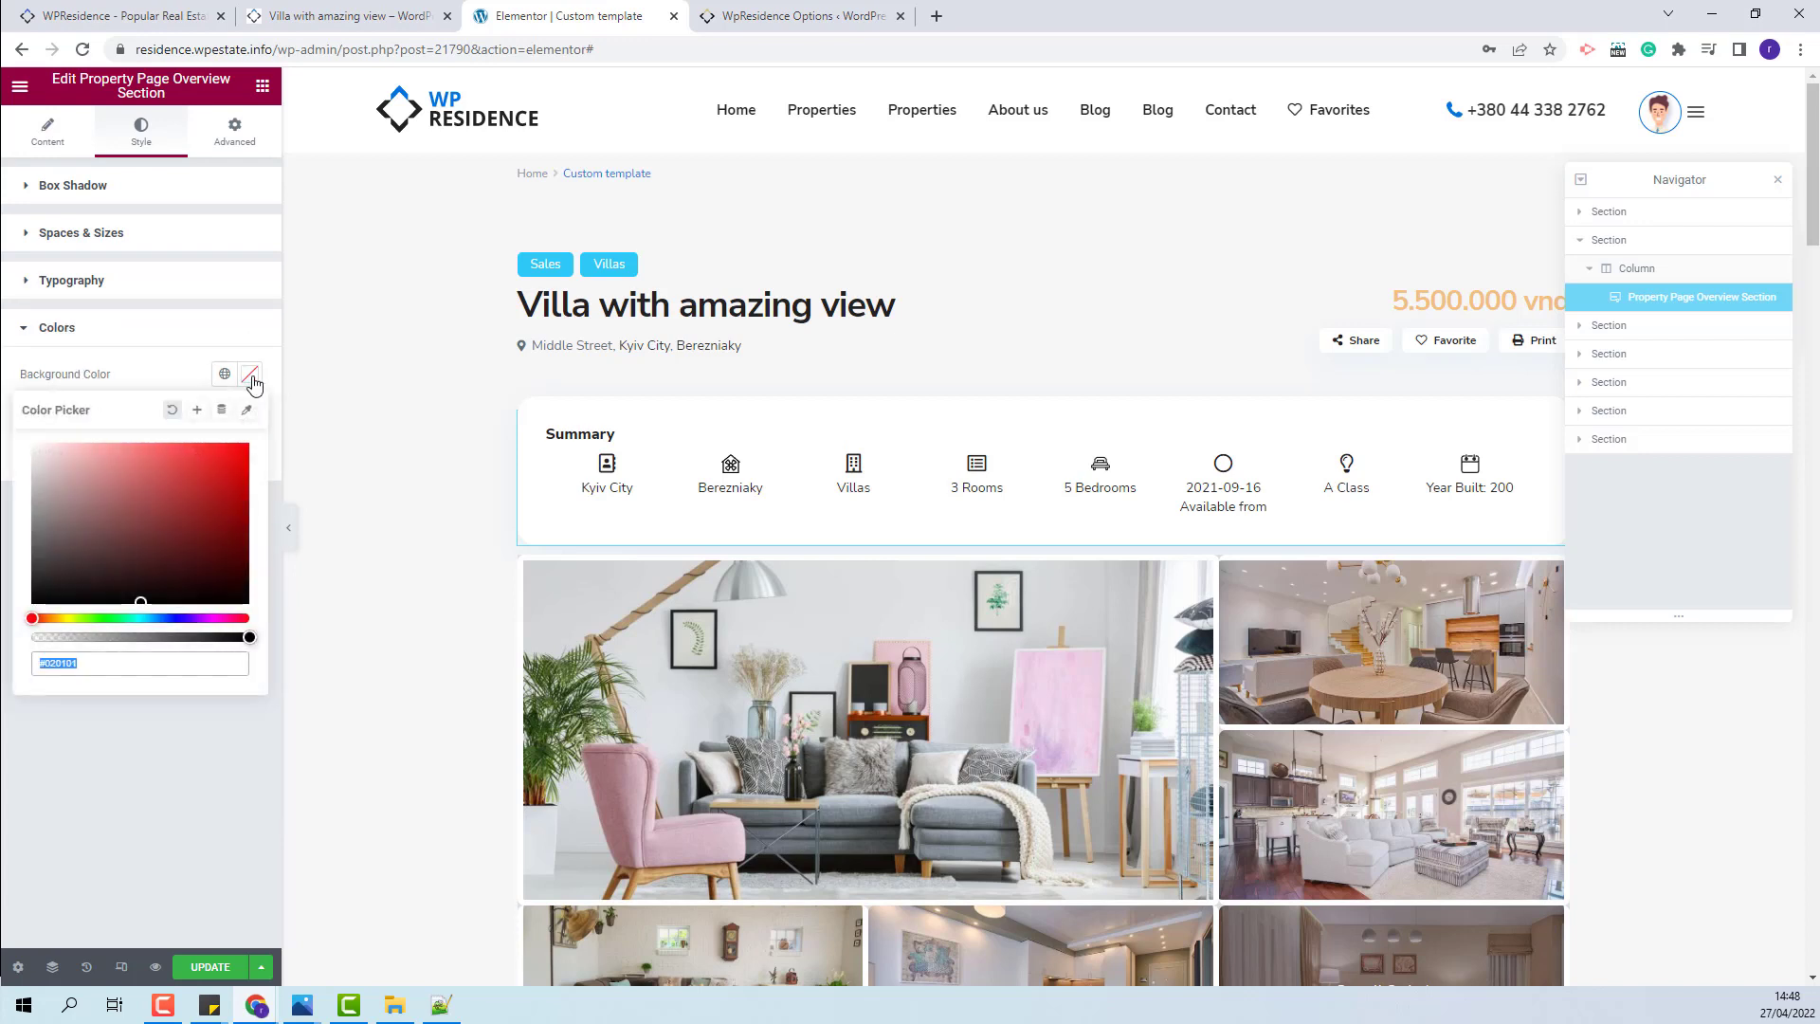
click(217, 541)
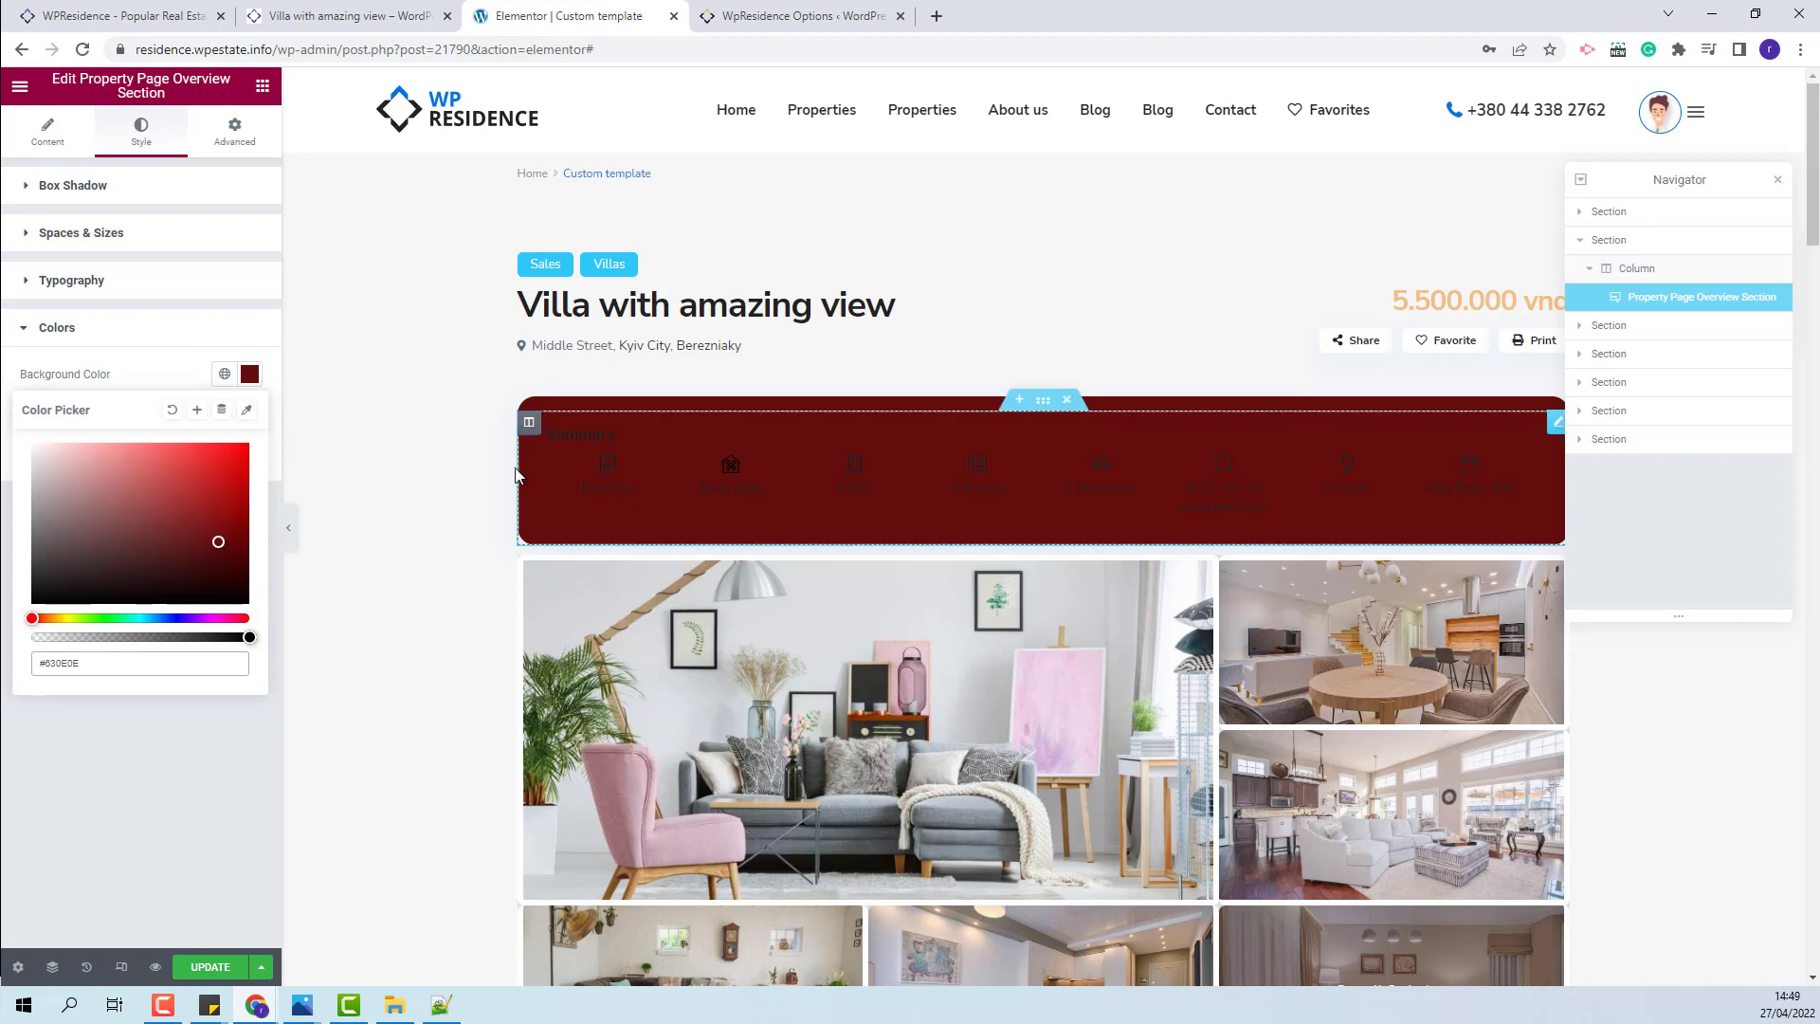
click(171, 411)
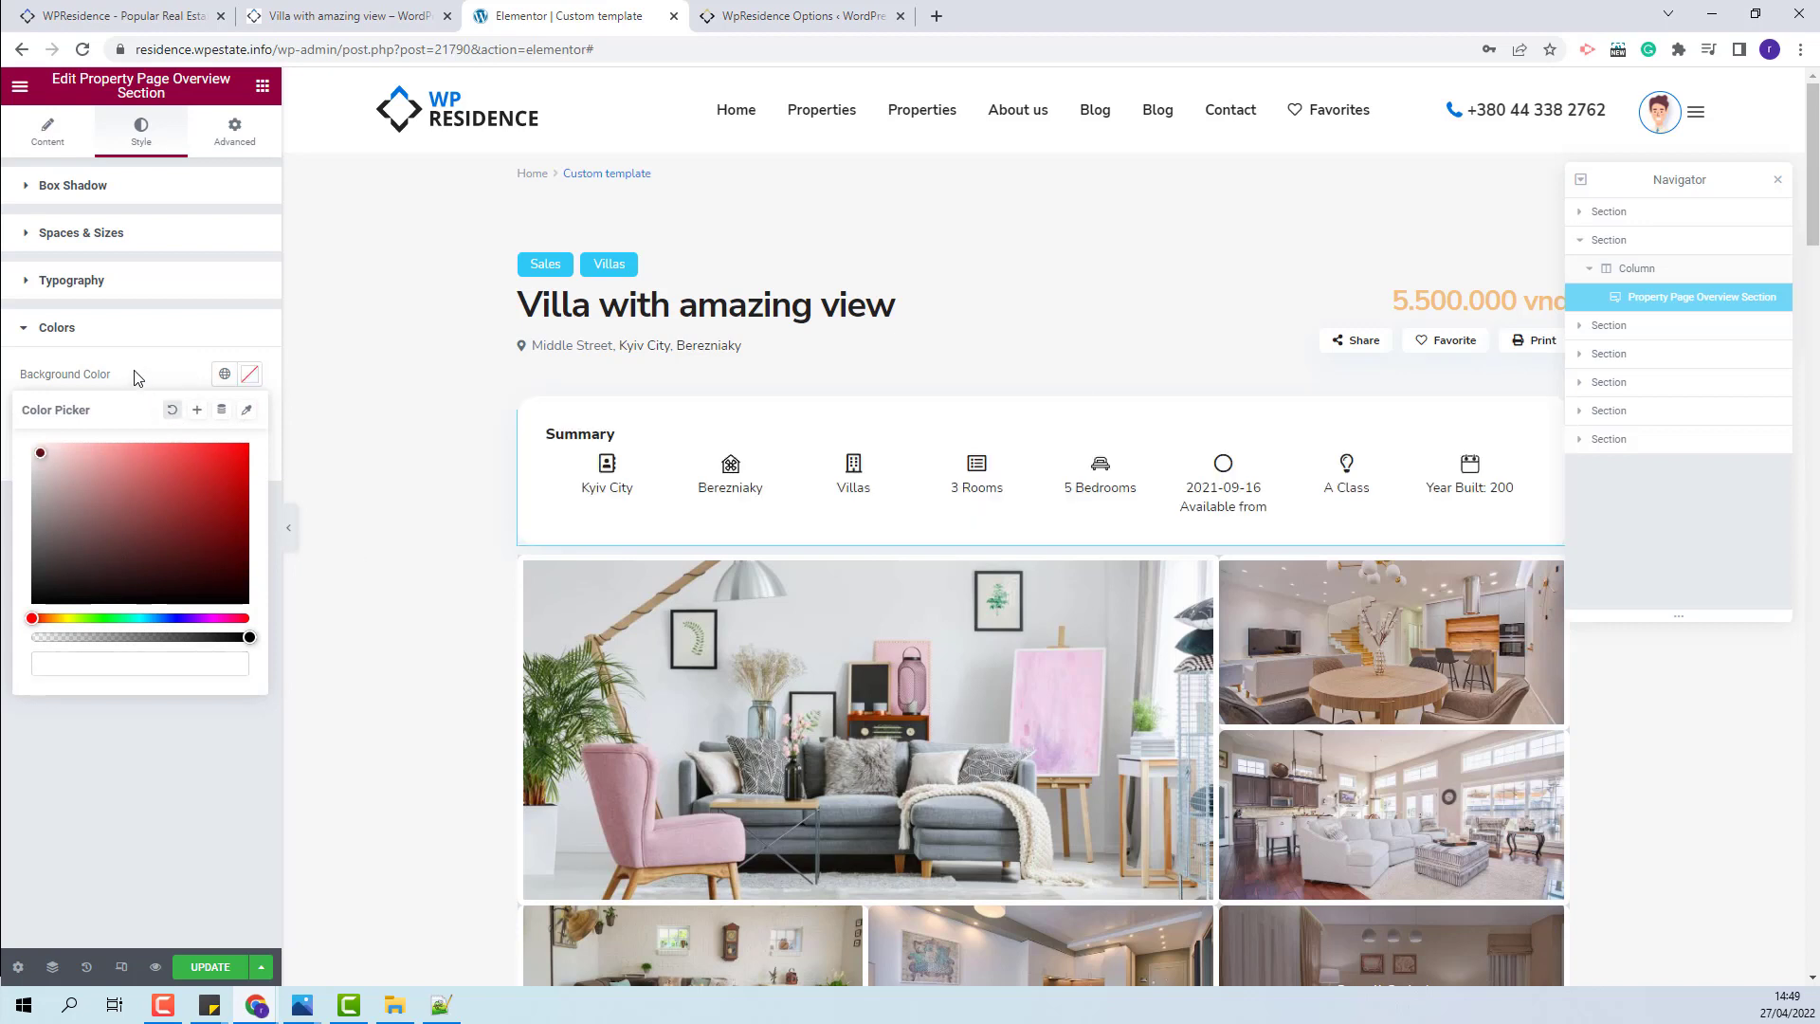
click(138, 377)
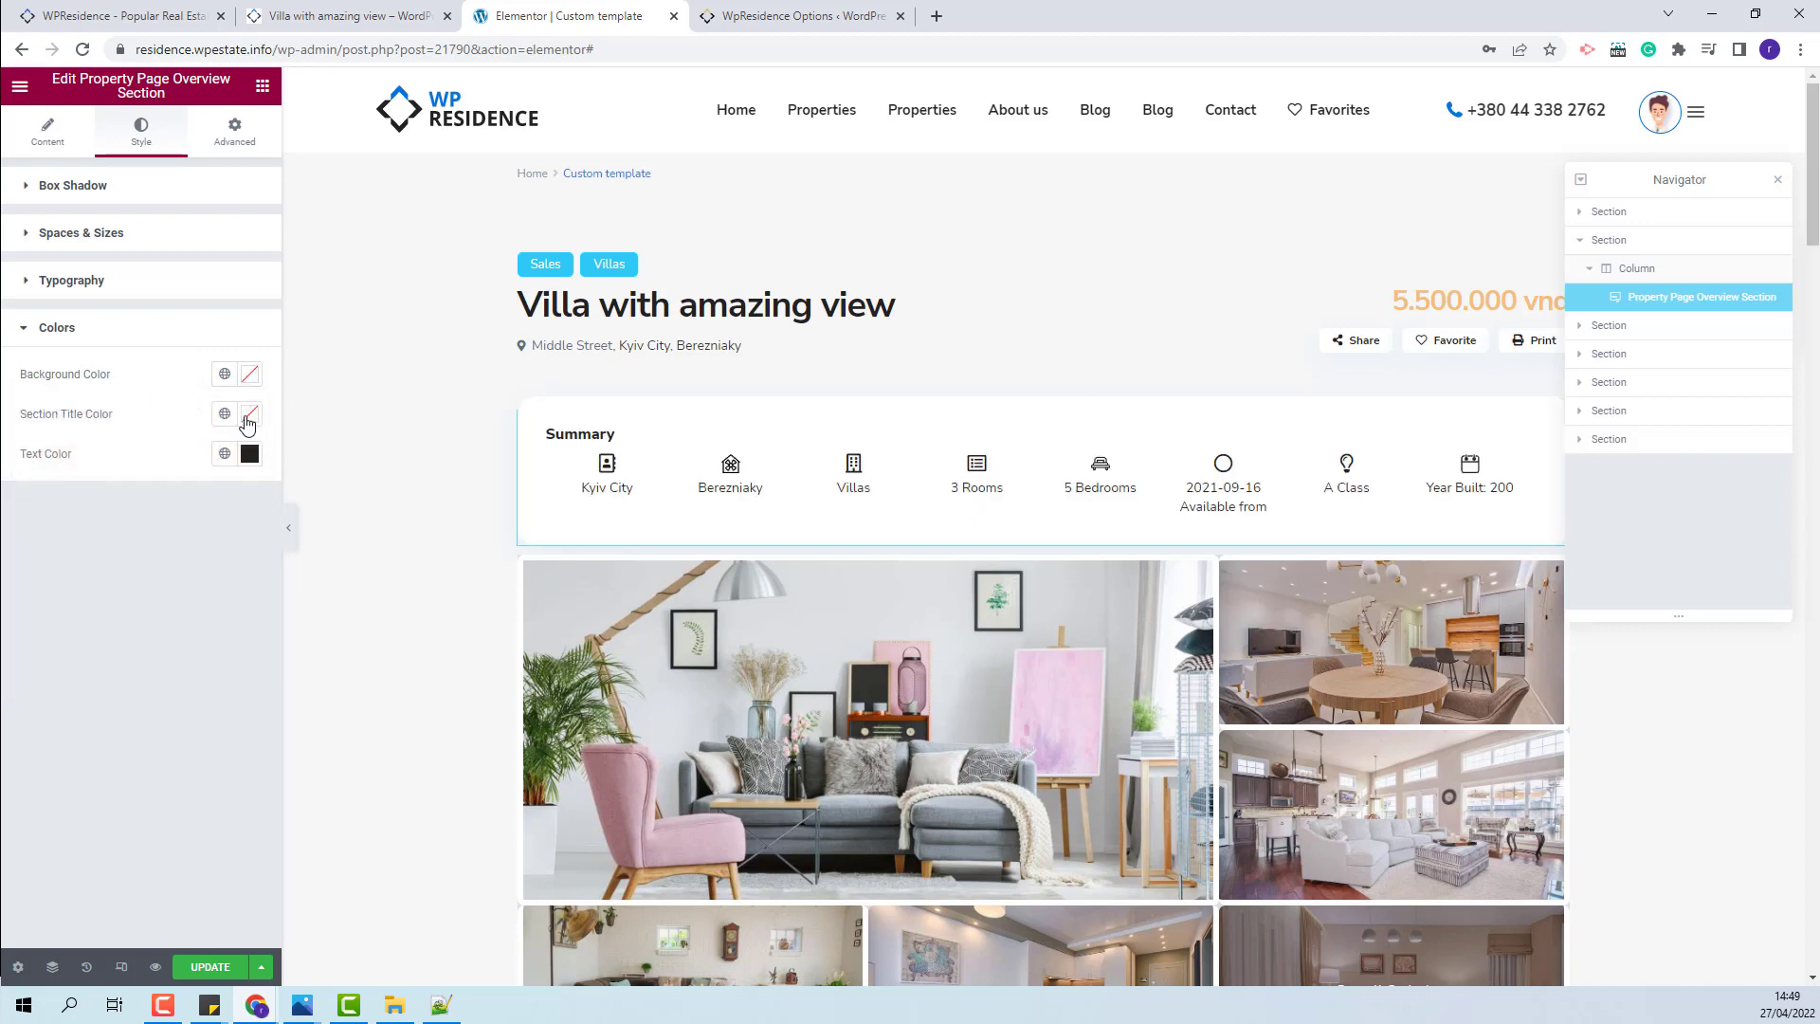
Step: Try a red Summary title colour, clear it, and leave the text colour unchanged
click(247, 417)
click(207, 525)
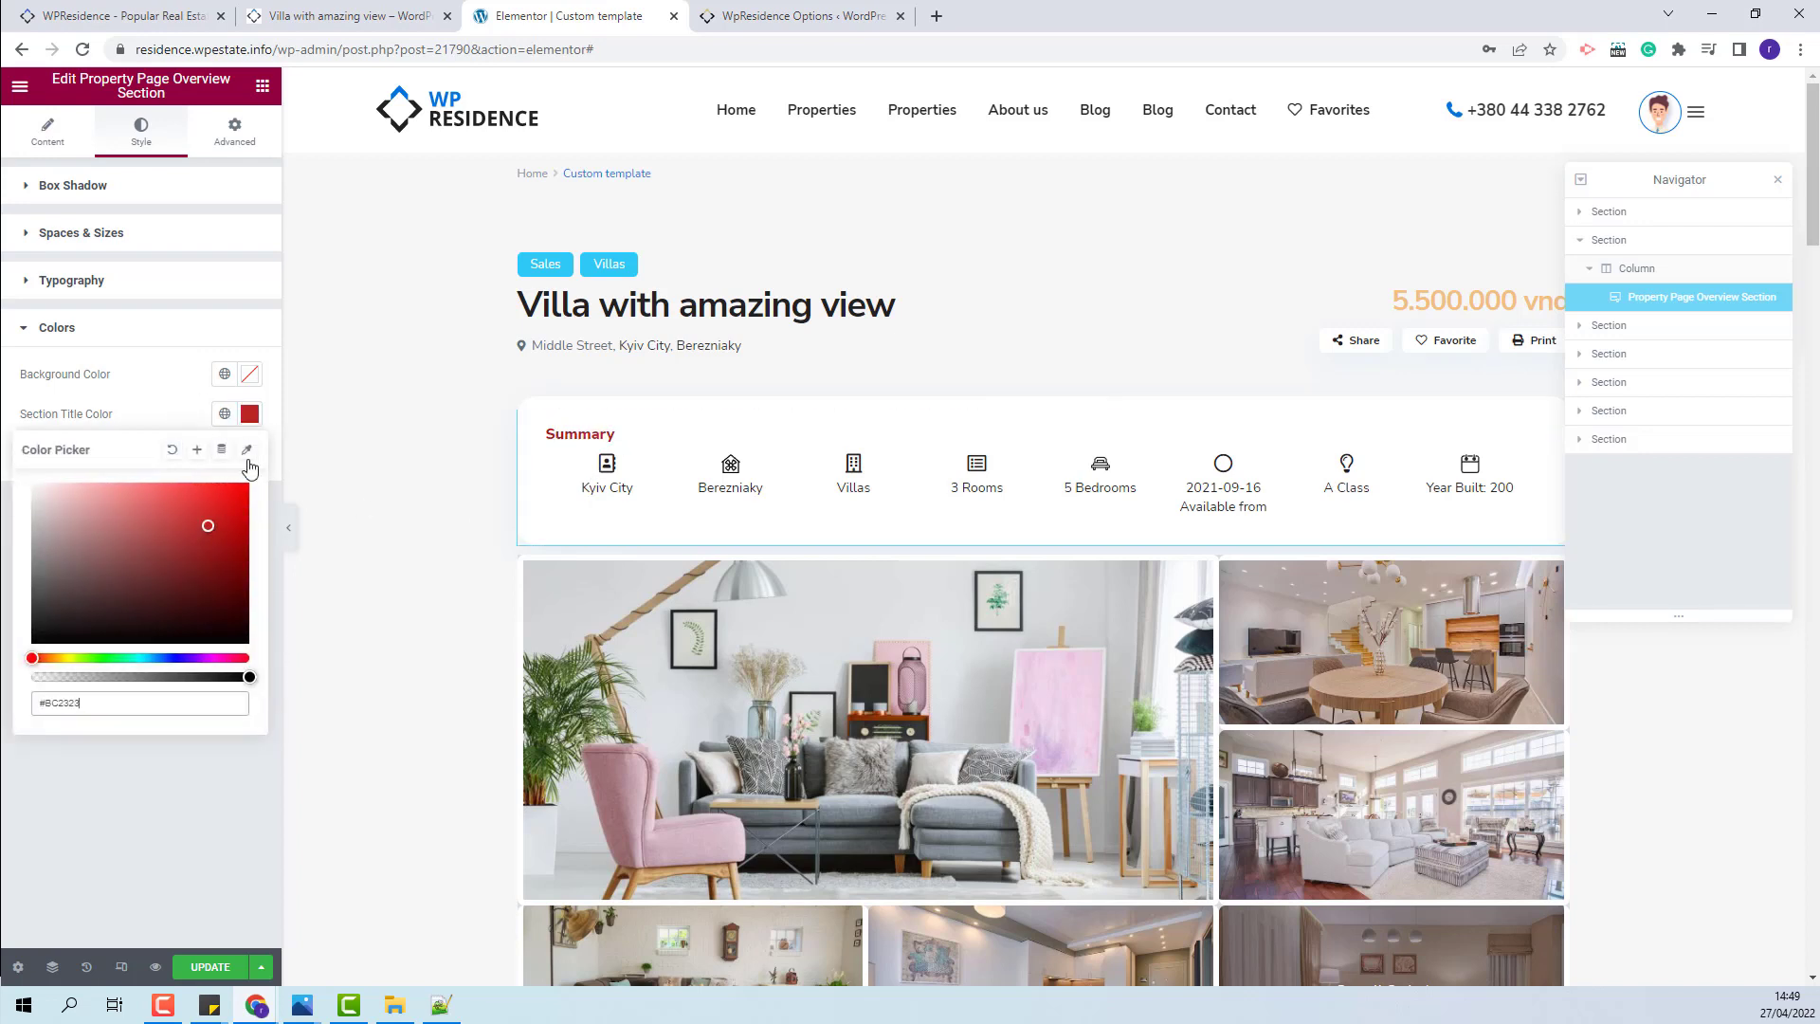
click(174, 450)
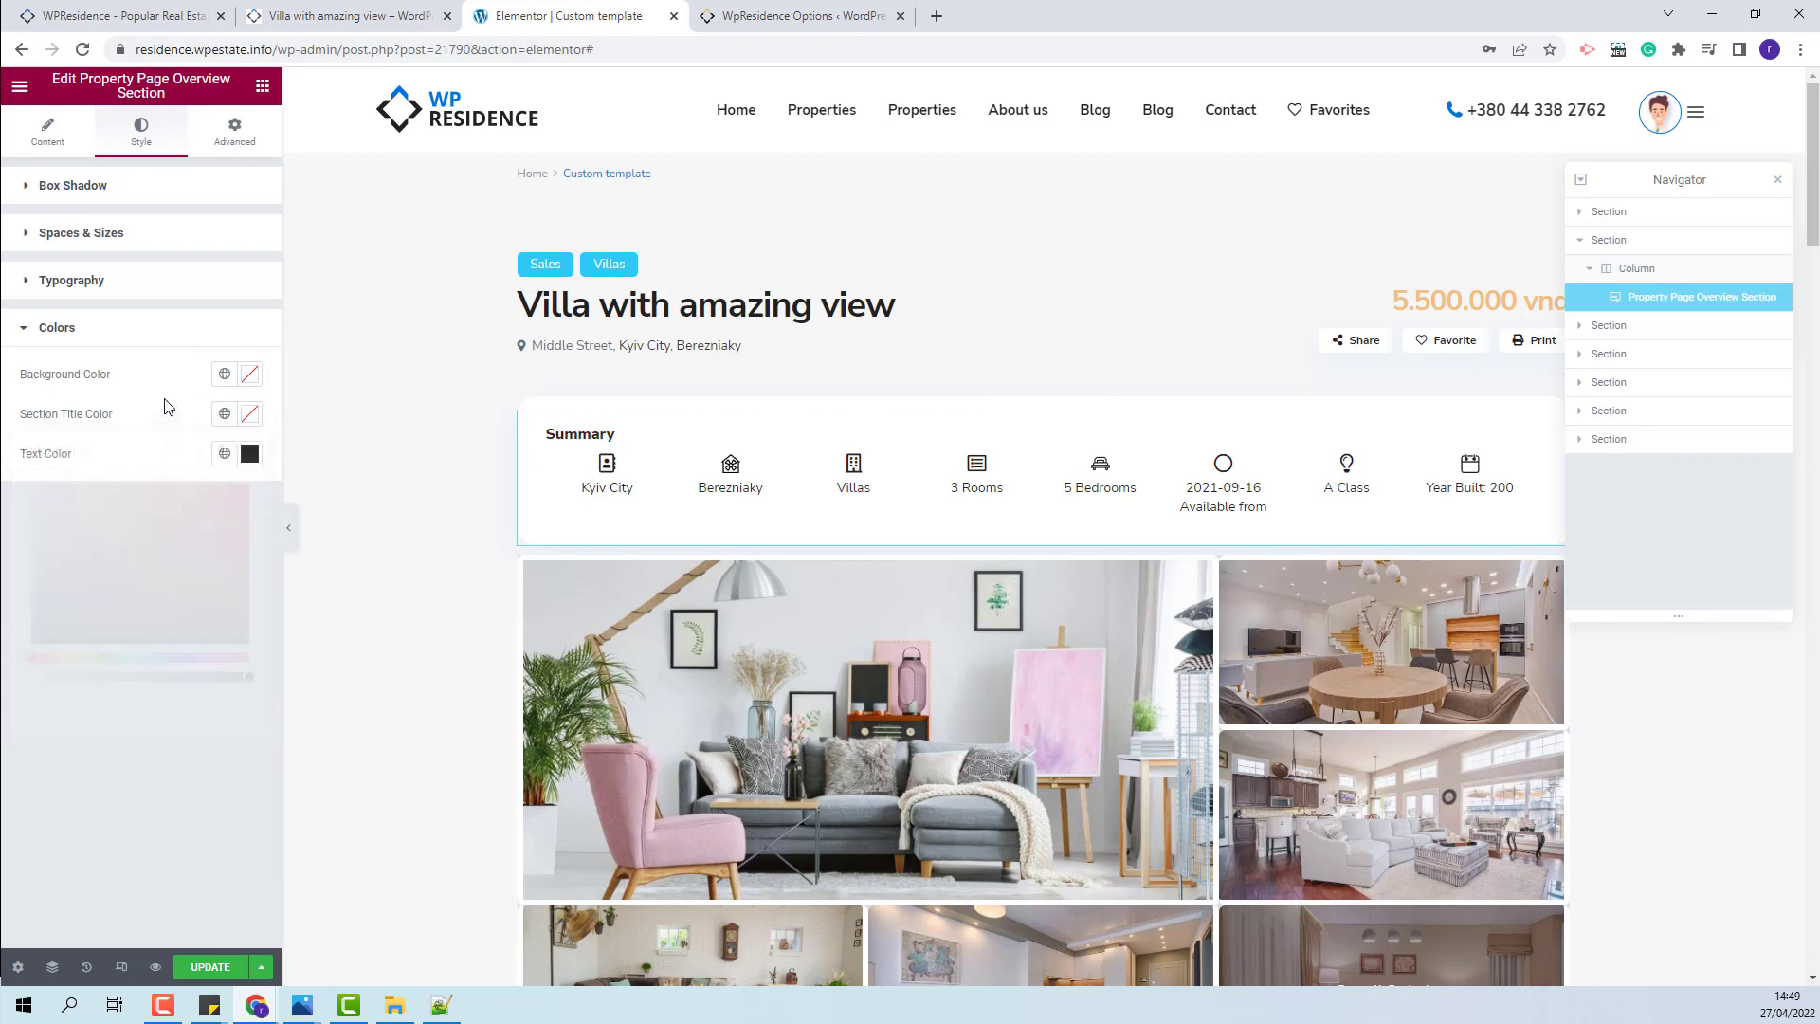
click(249, 453)
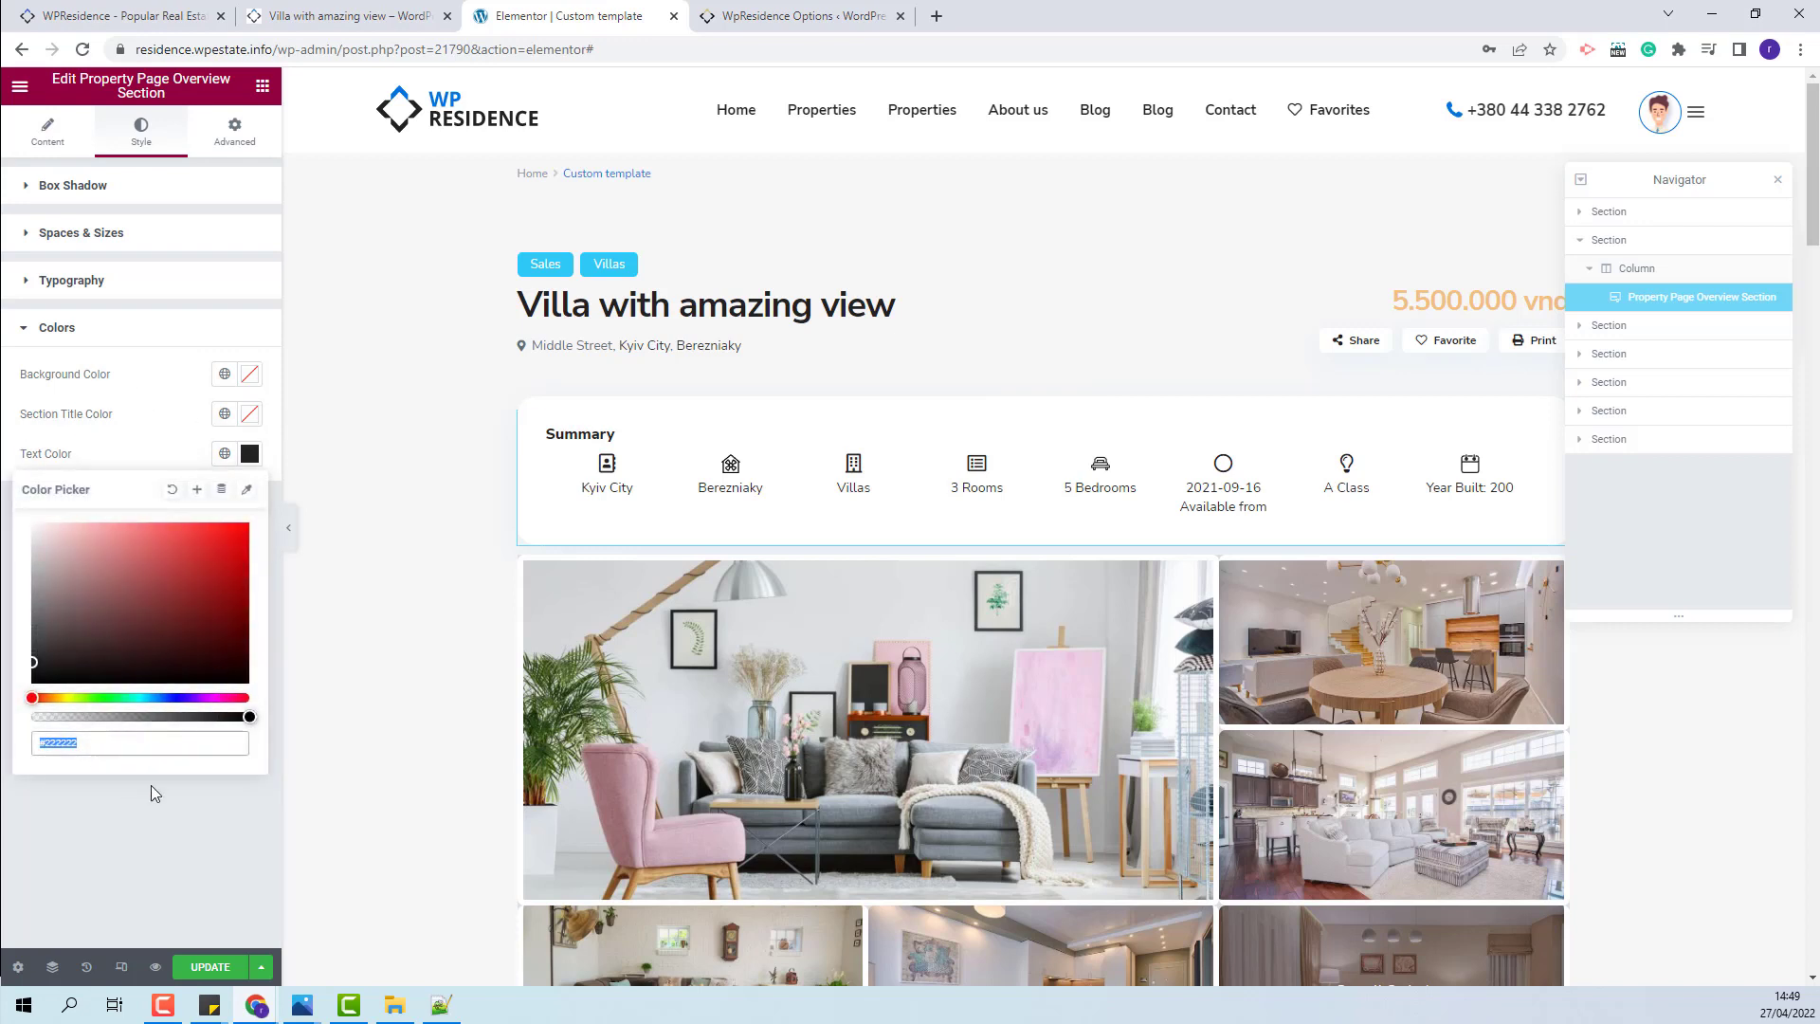
click(179, 789)
click(232, 133)
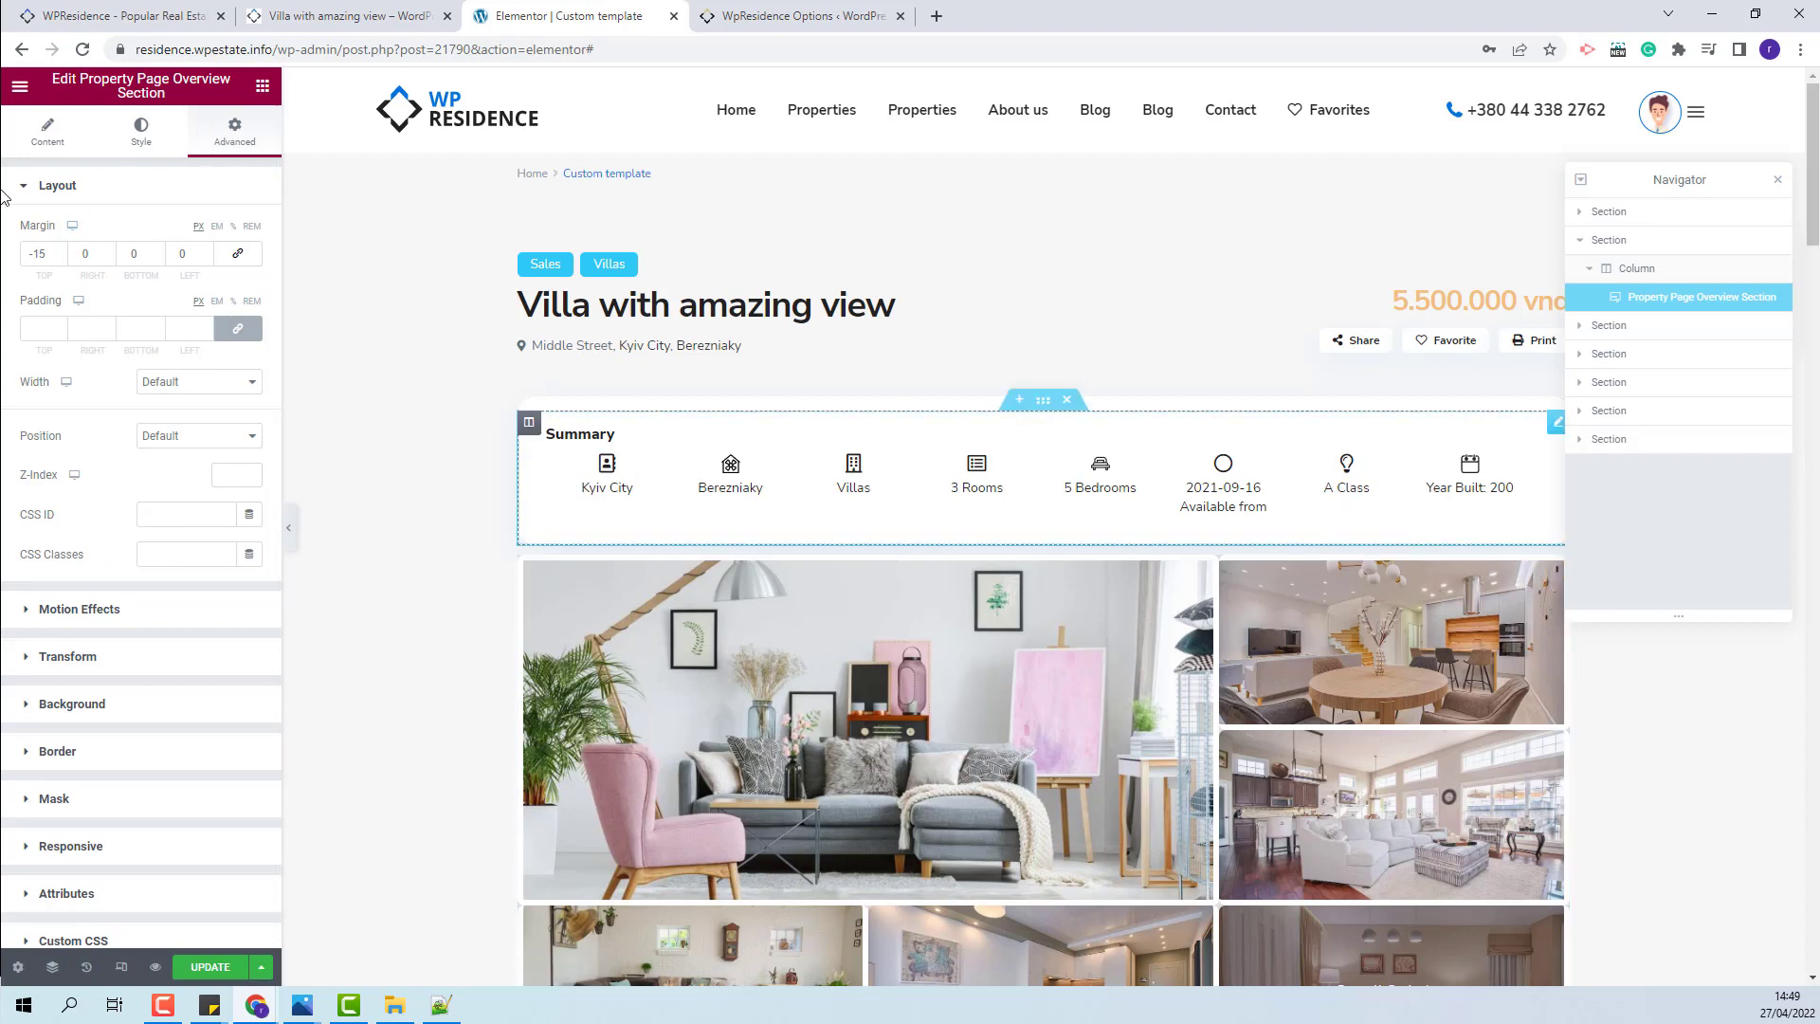
Step: Set the Summary overview bar's top margin to -16
click(60, 257)
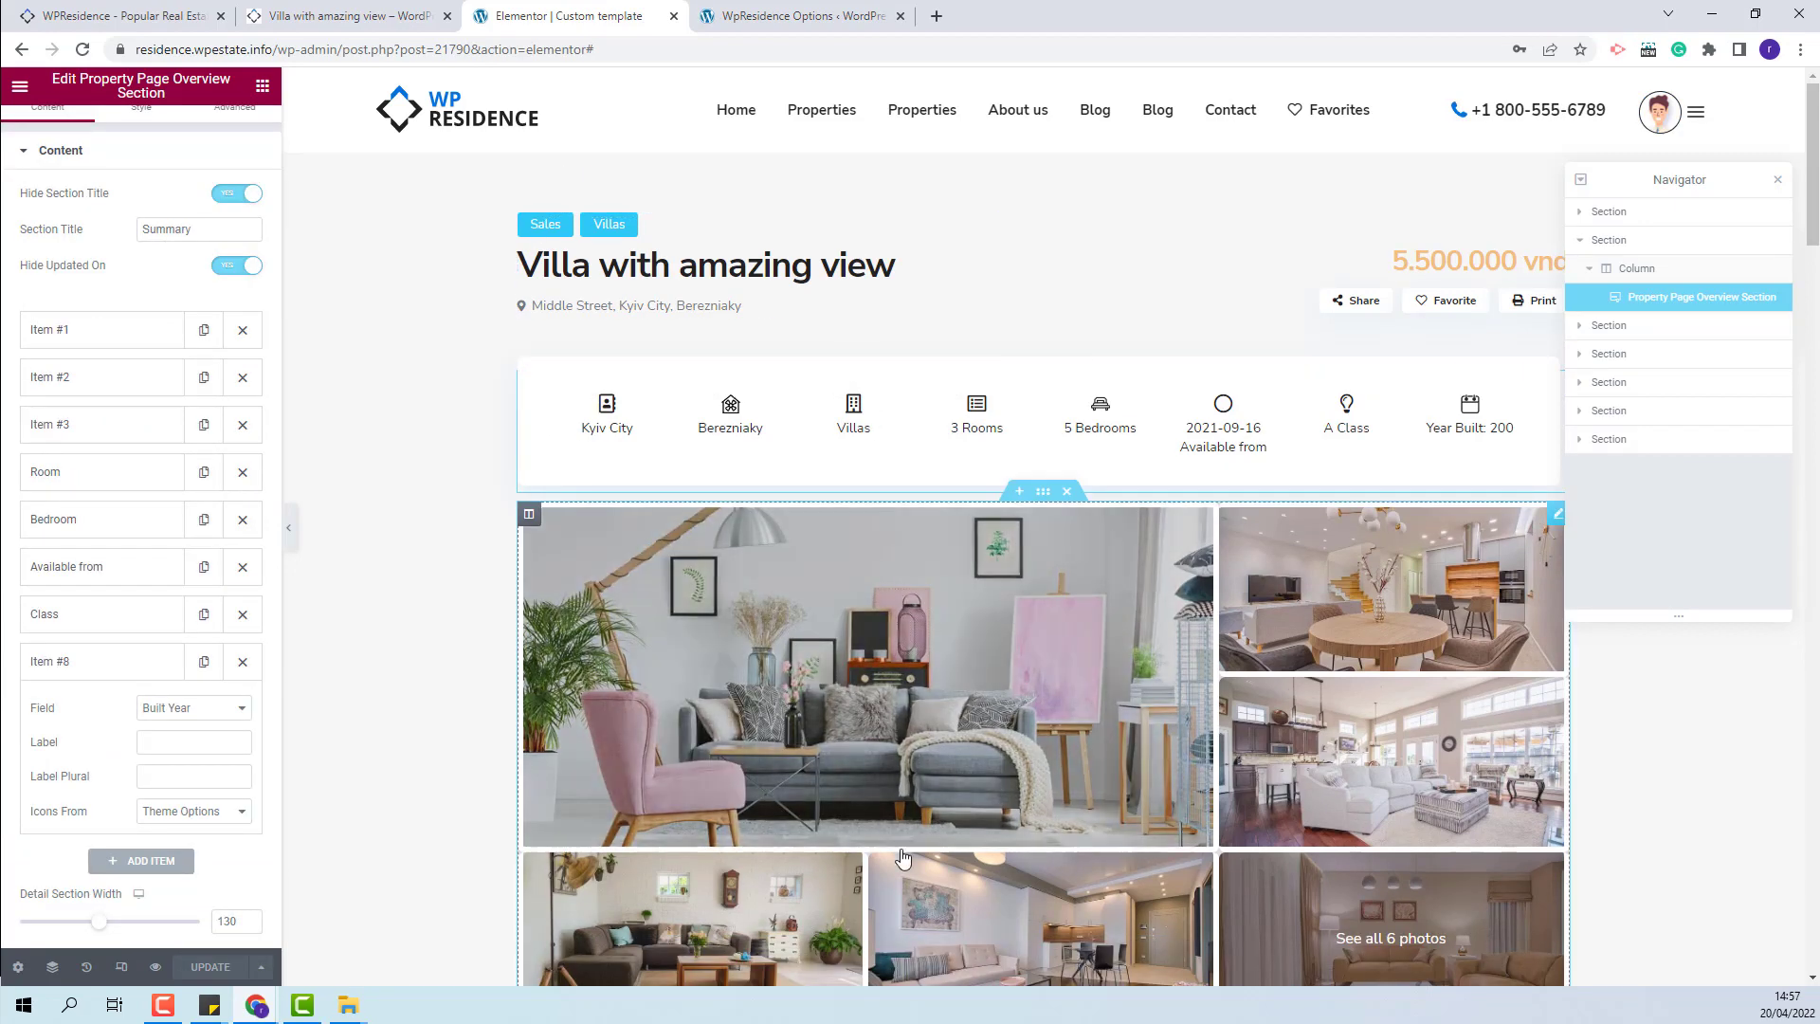
Step: View the live 'Villa with amazing view' page with its default image-slider layout
click(356, 16)
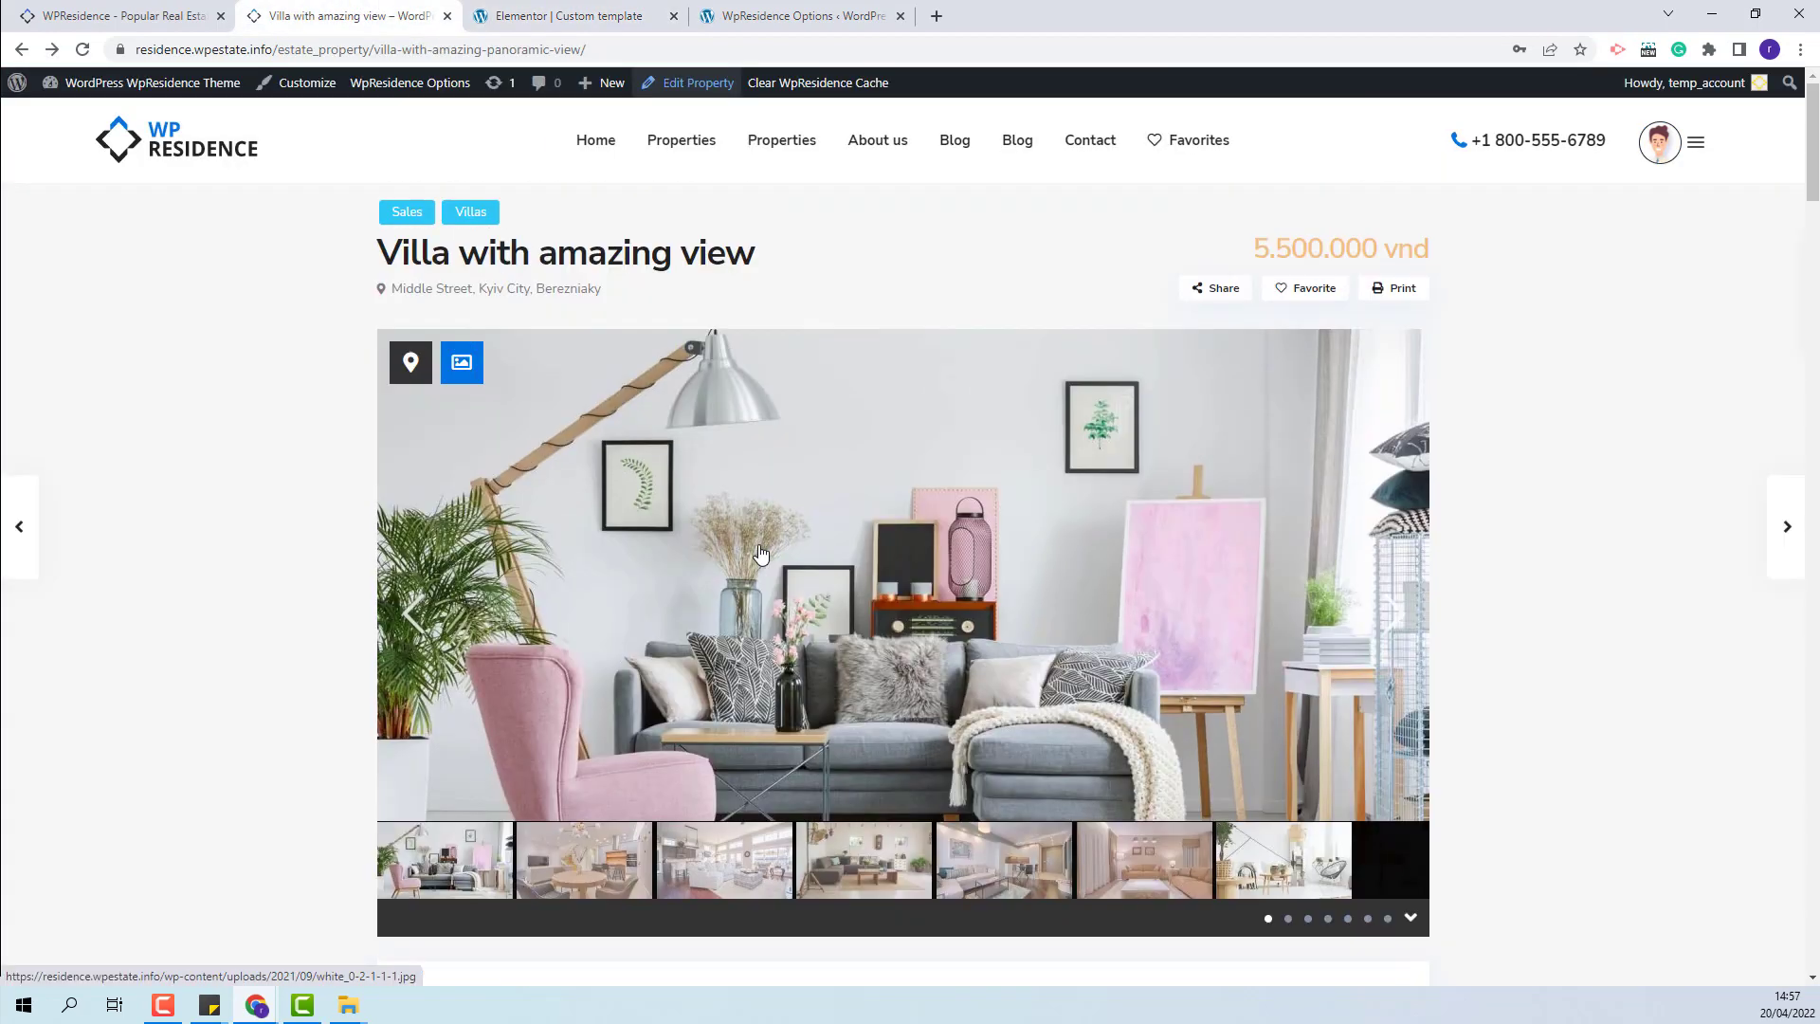
mouse_move(919, 180)
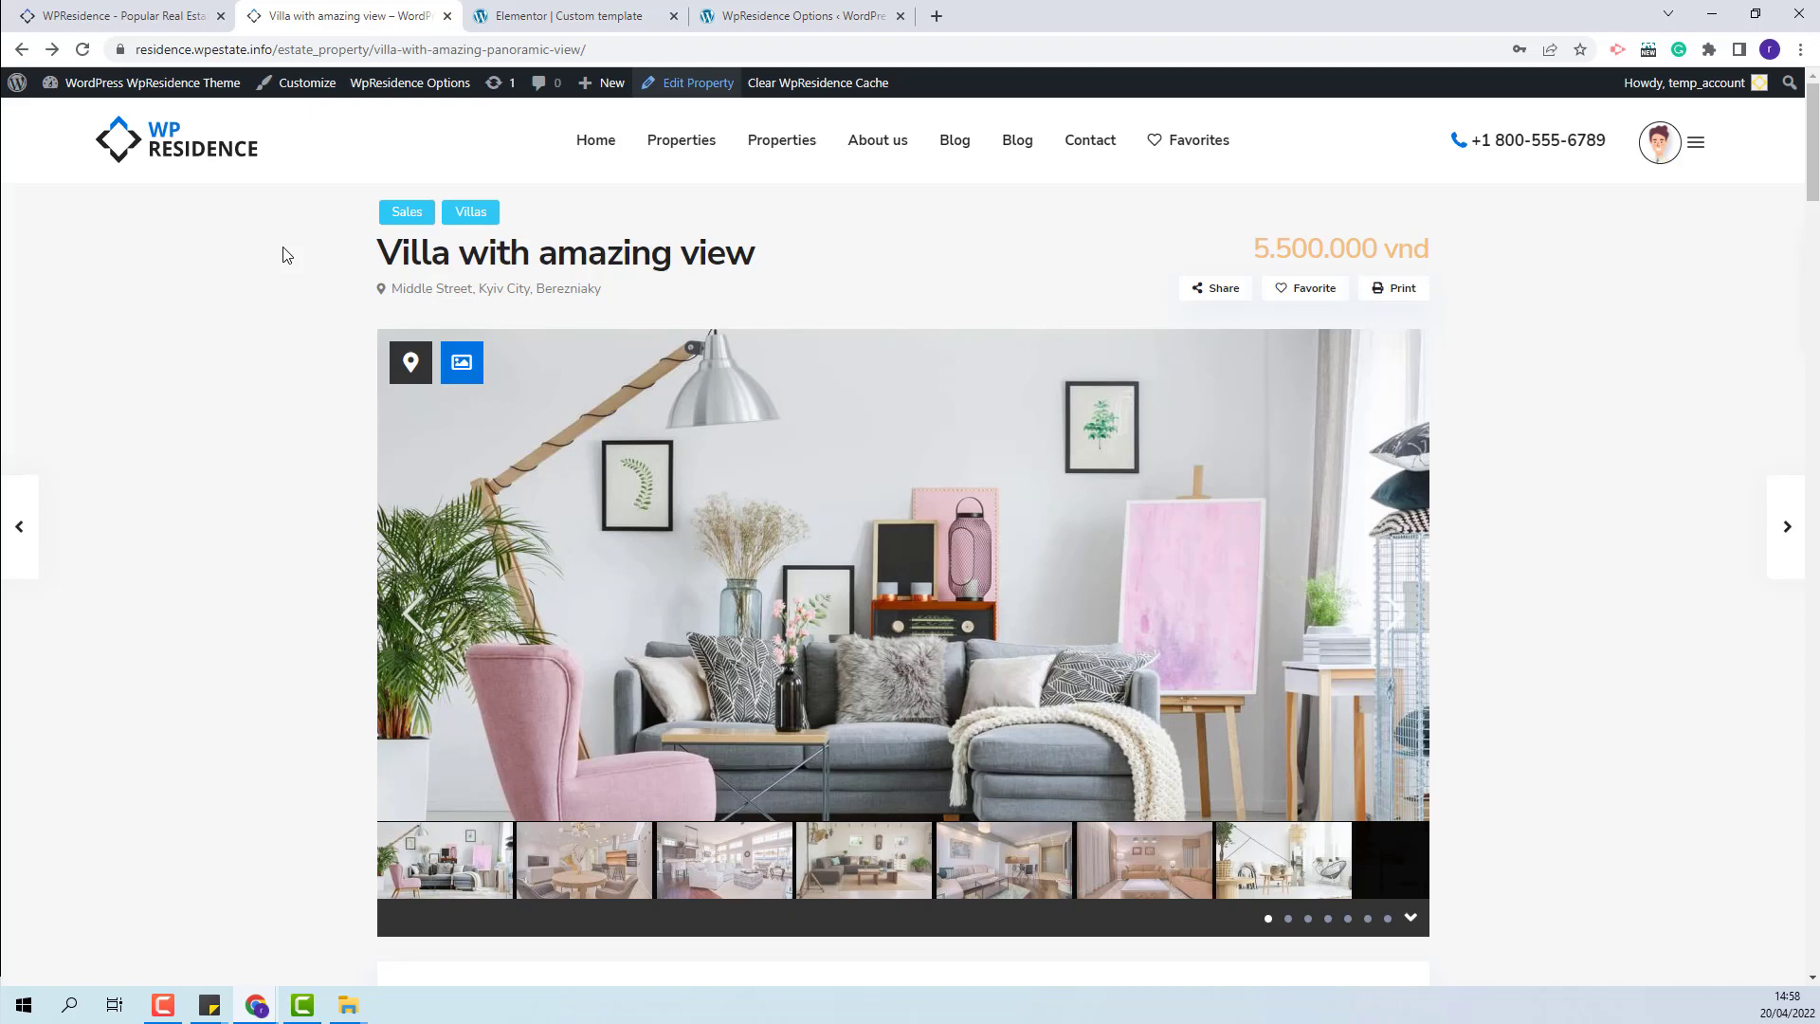
Step: Open the villa's Edit Property screen in a new tab and scroll to its template settings
right_click(688, 85)
click(749, 98)
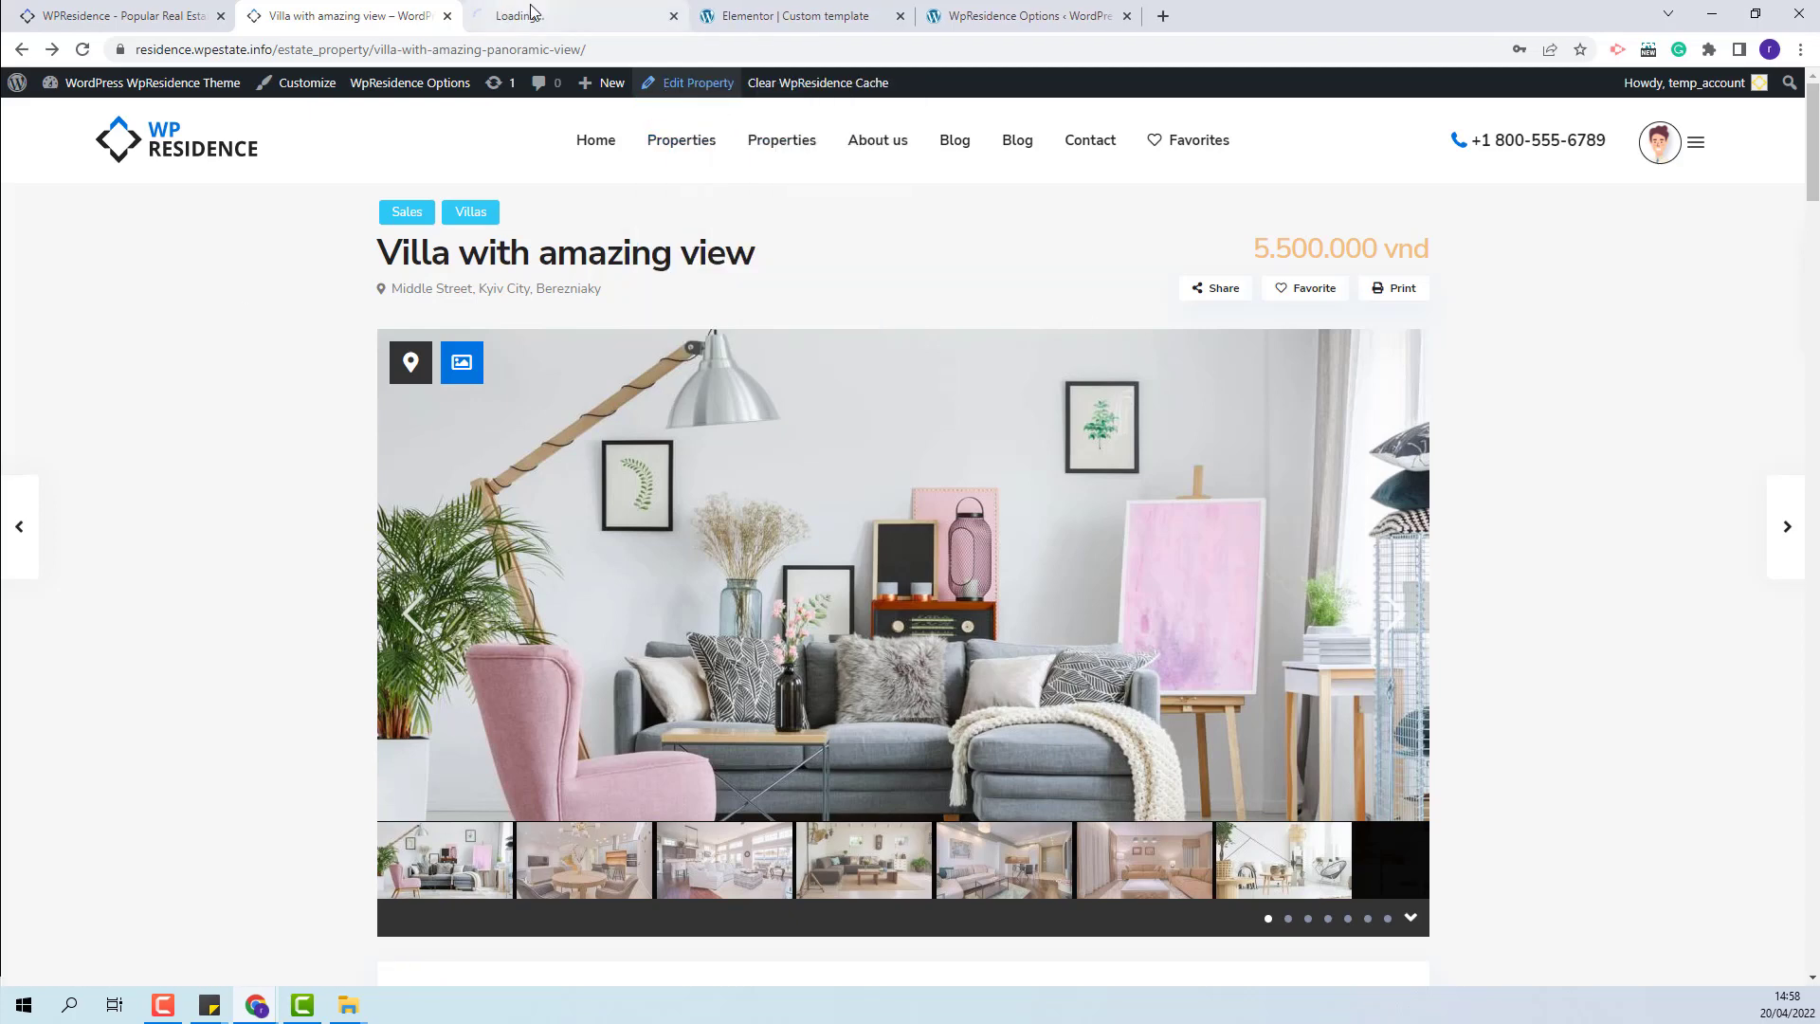
click(530, 13)
scroll(844, 399, down, 10)
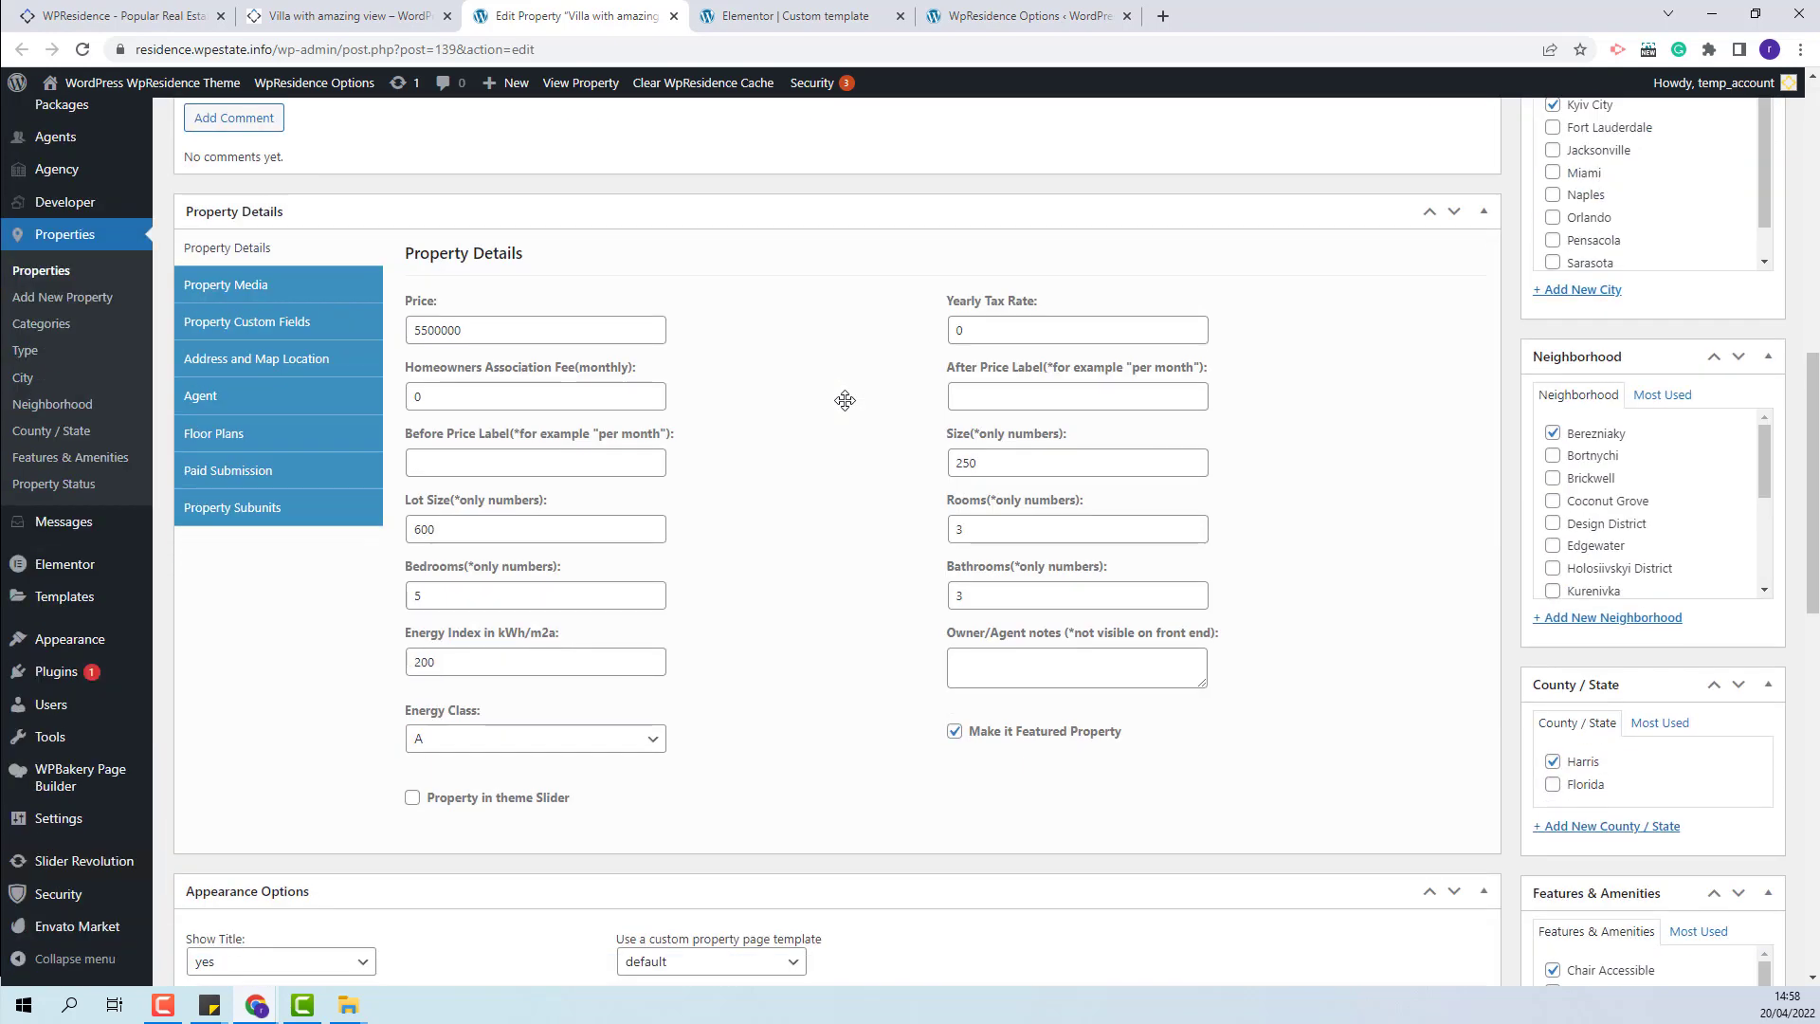
scroll(844, 400, down, 4)
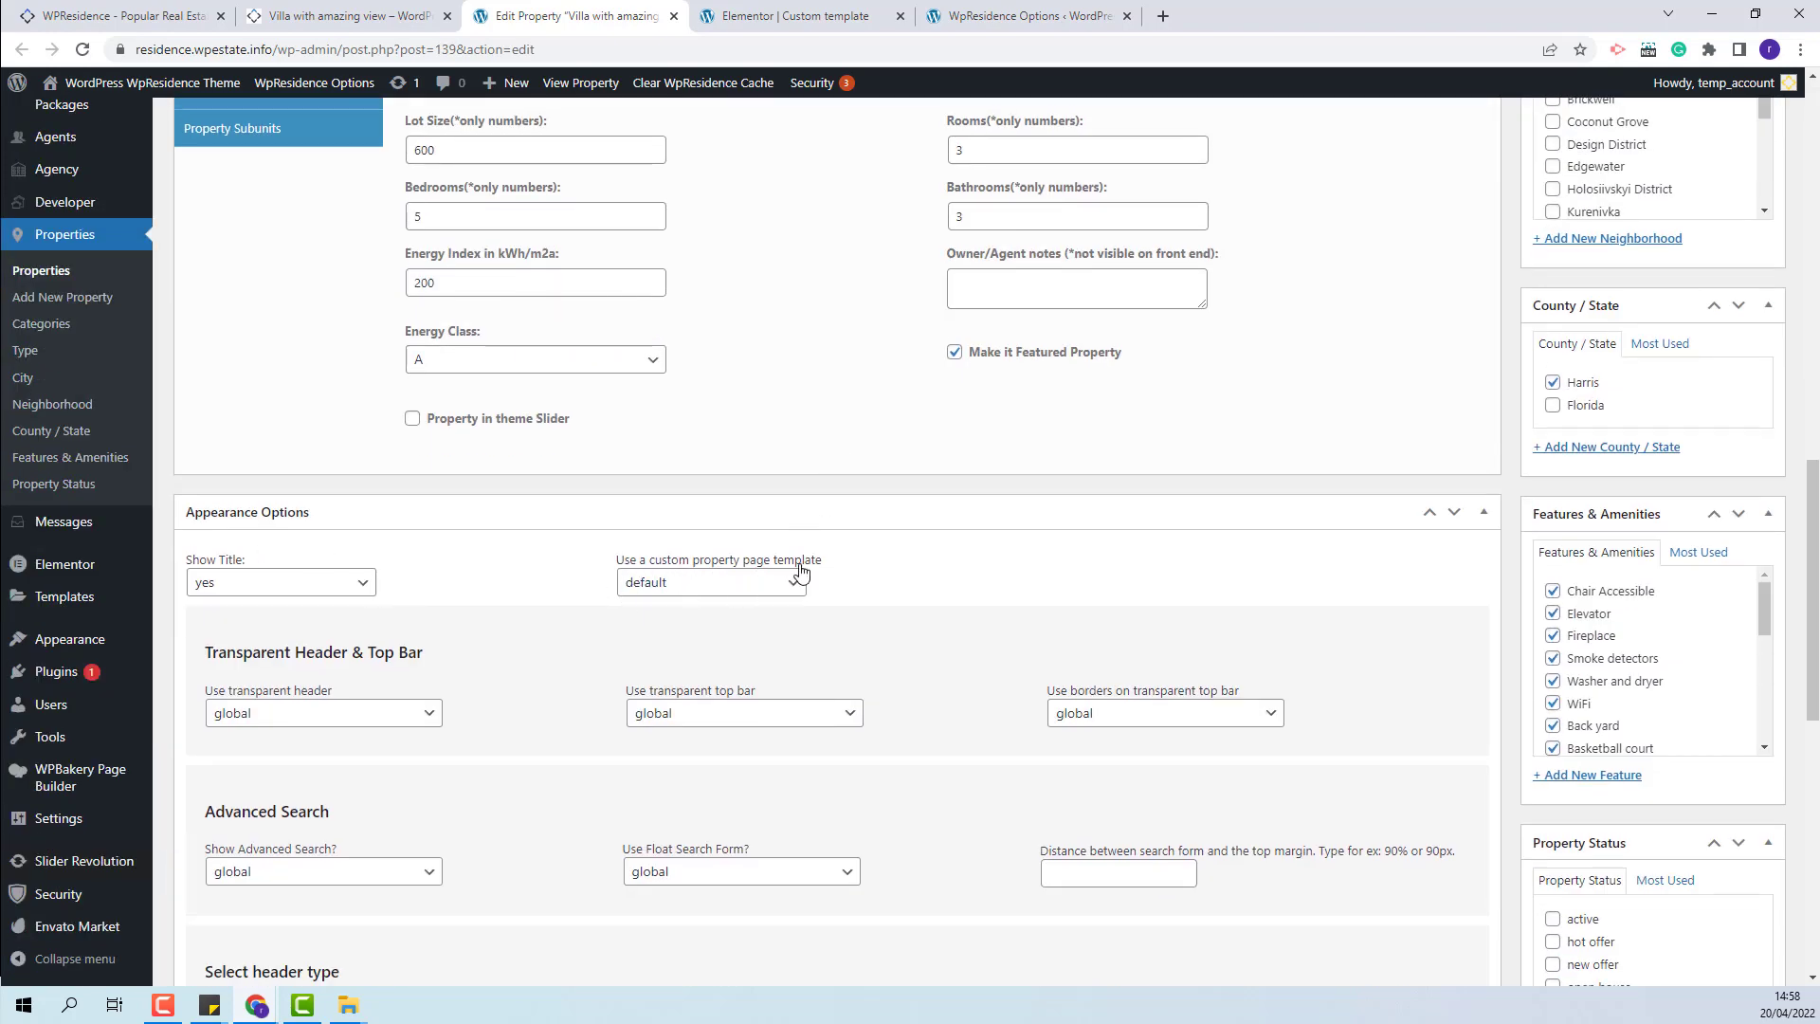
Step: Set the villa's property page template to Custom template, update it, and return to the live page
click(689, 588)
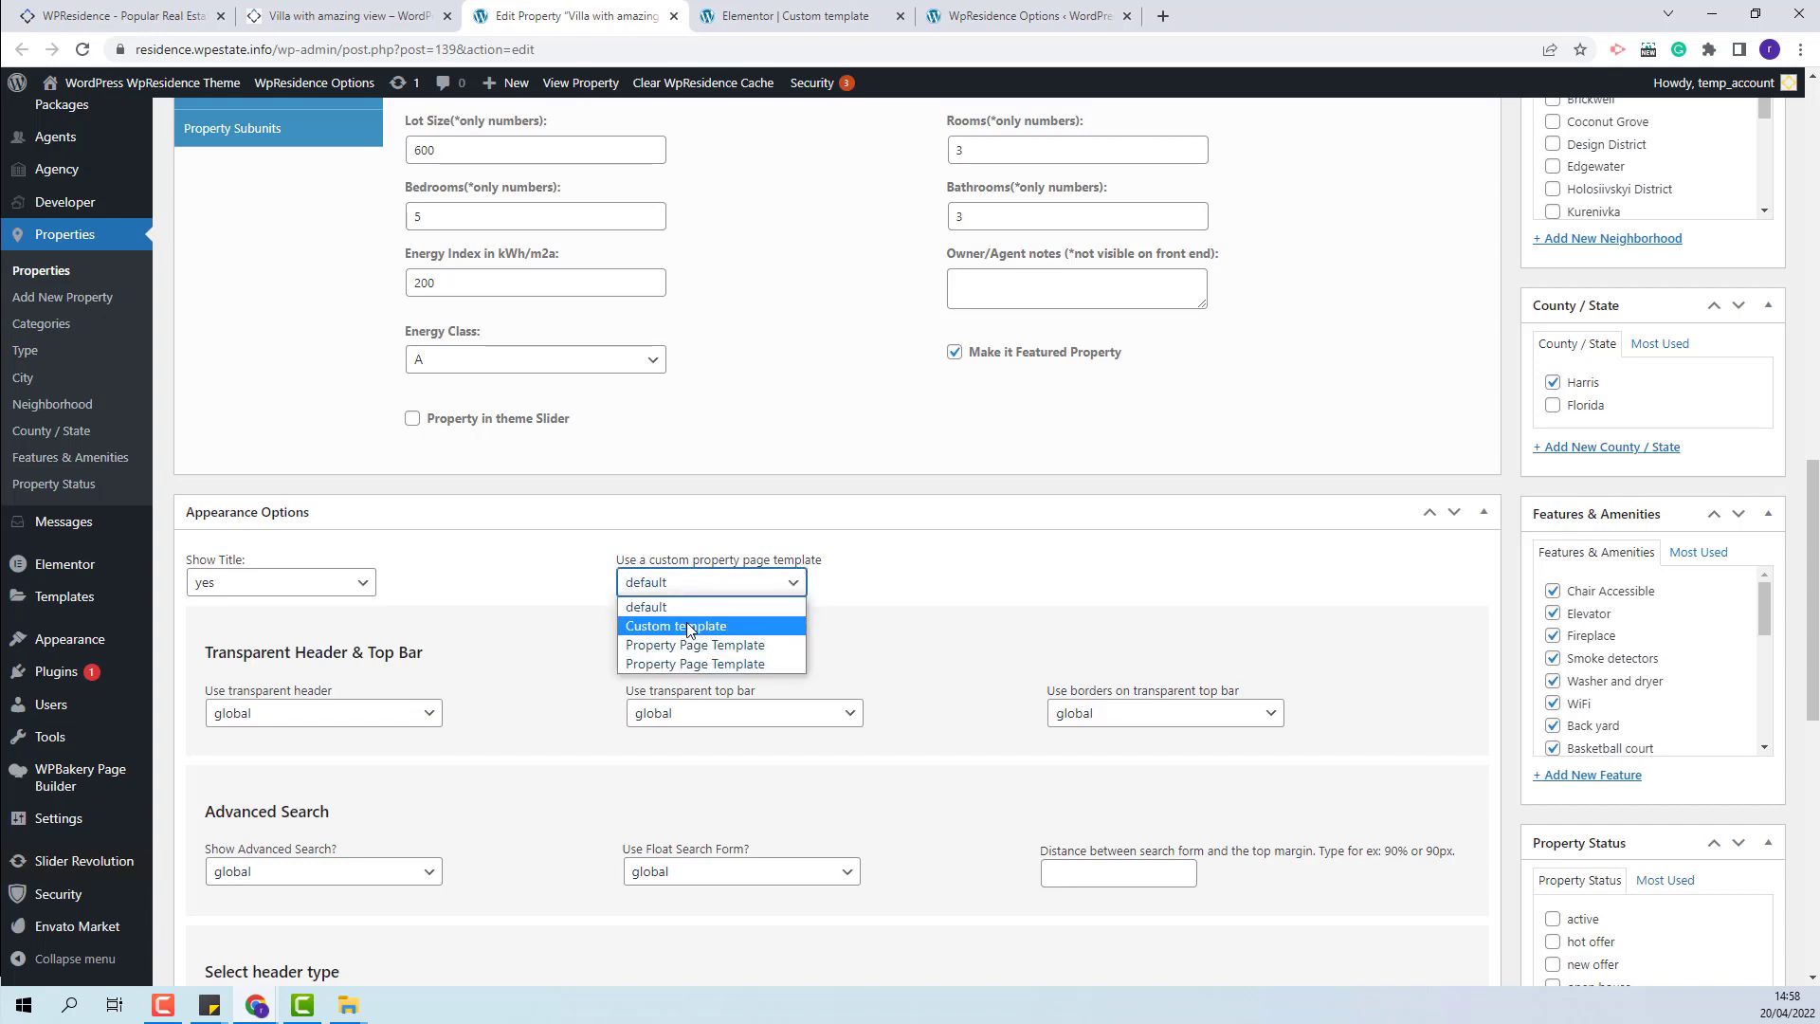
click(687, 621)
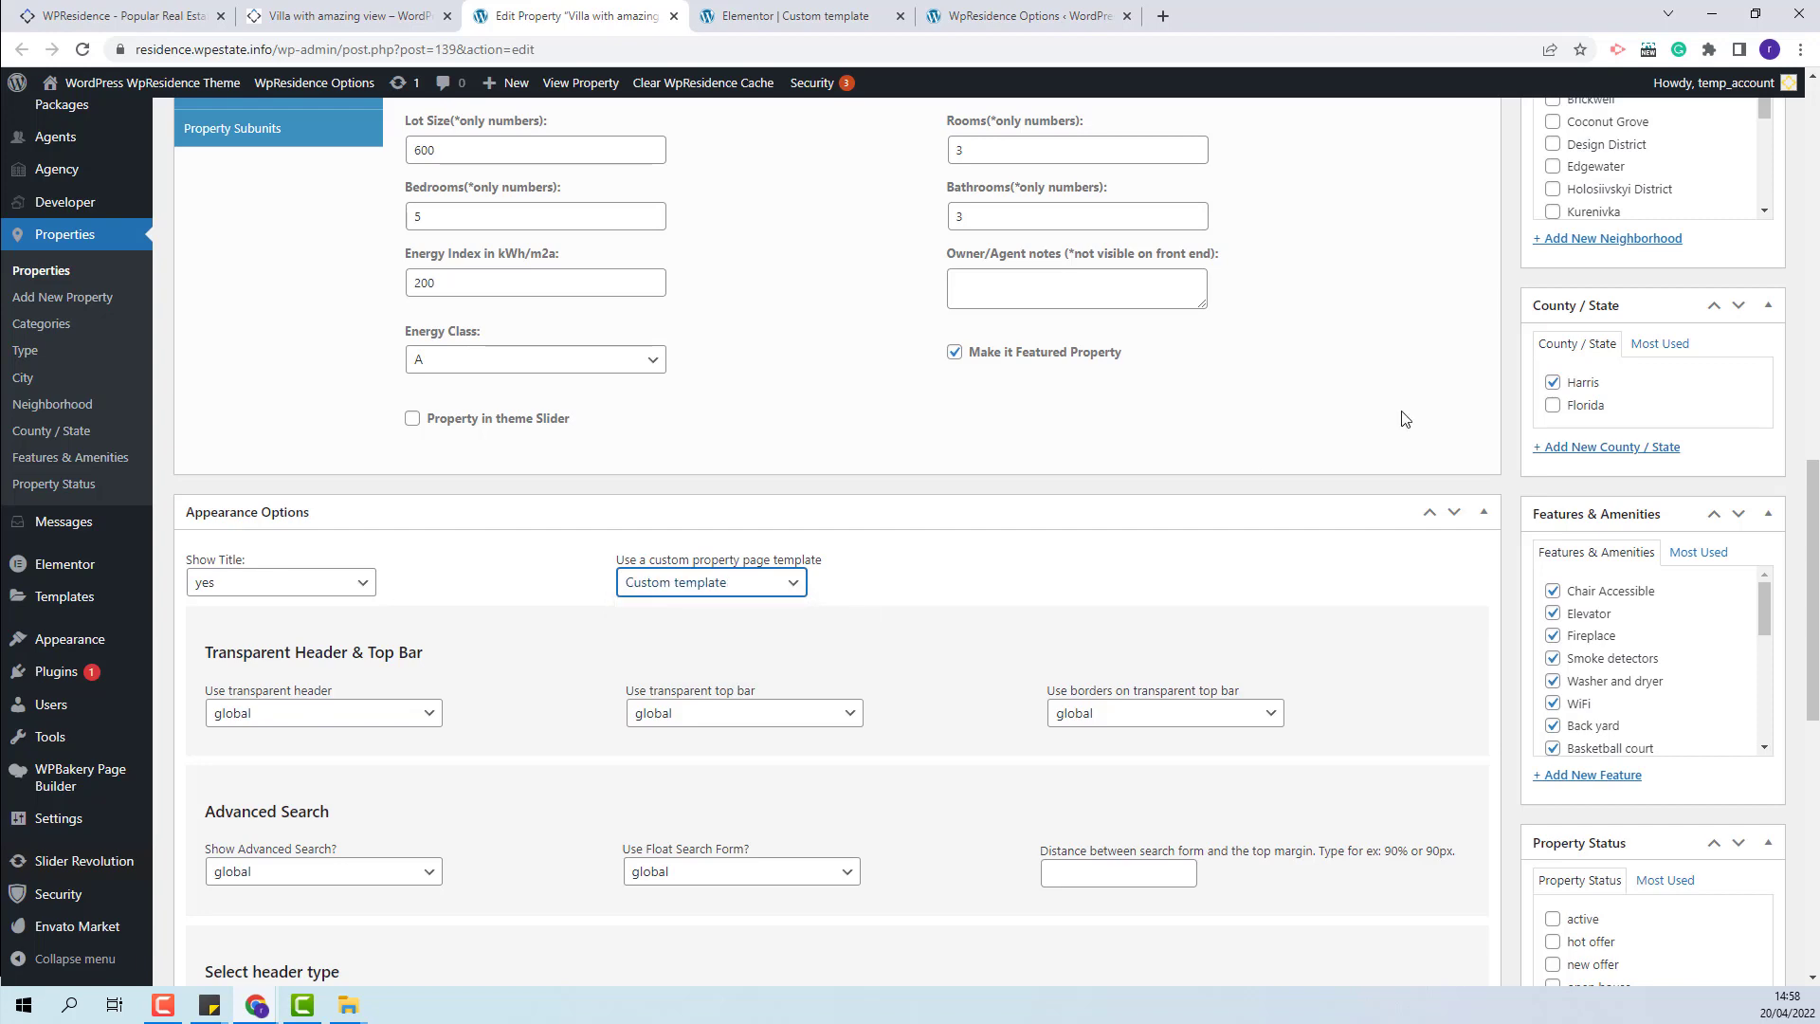
scroll(1400, 410, up, 15)
click(1746, 376)
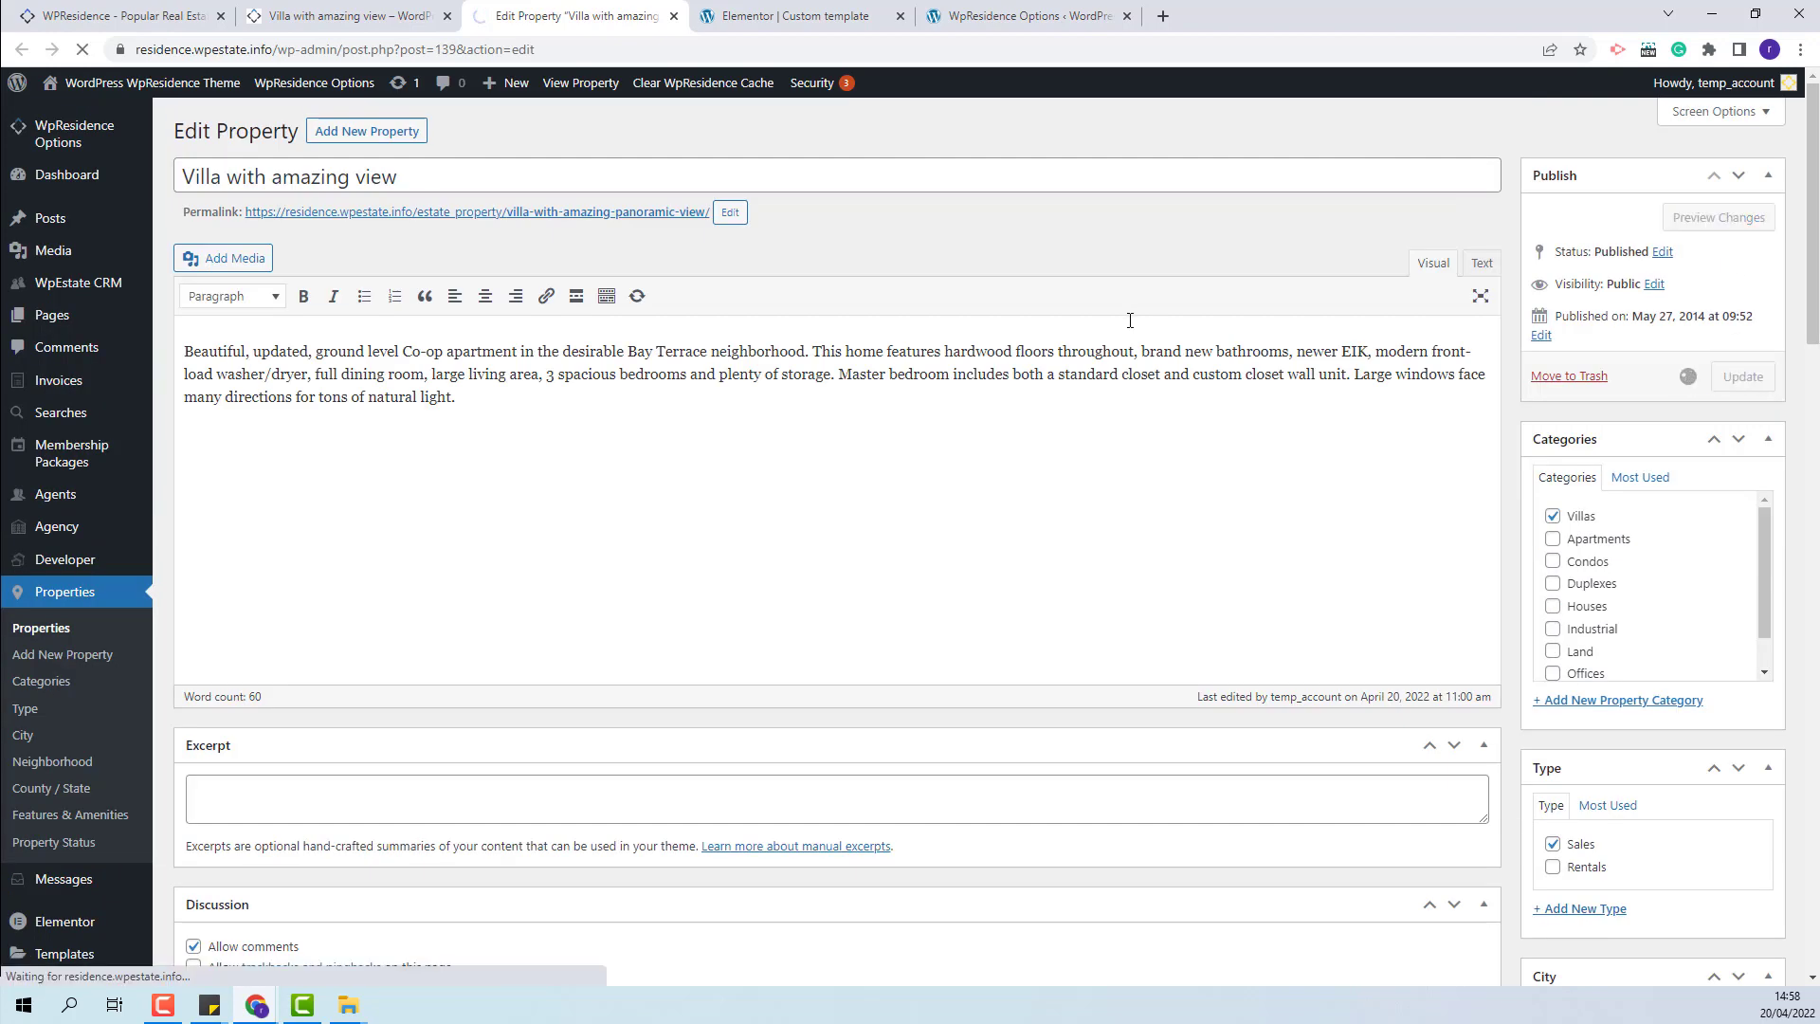
click(351, 17)
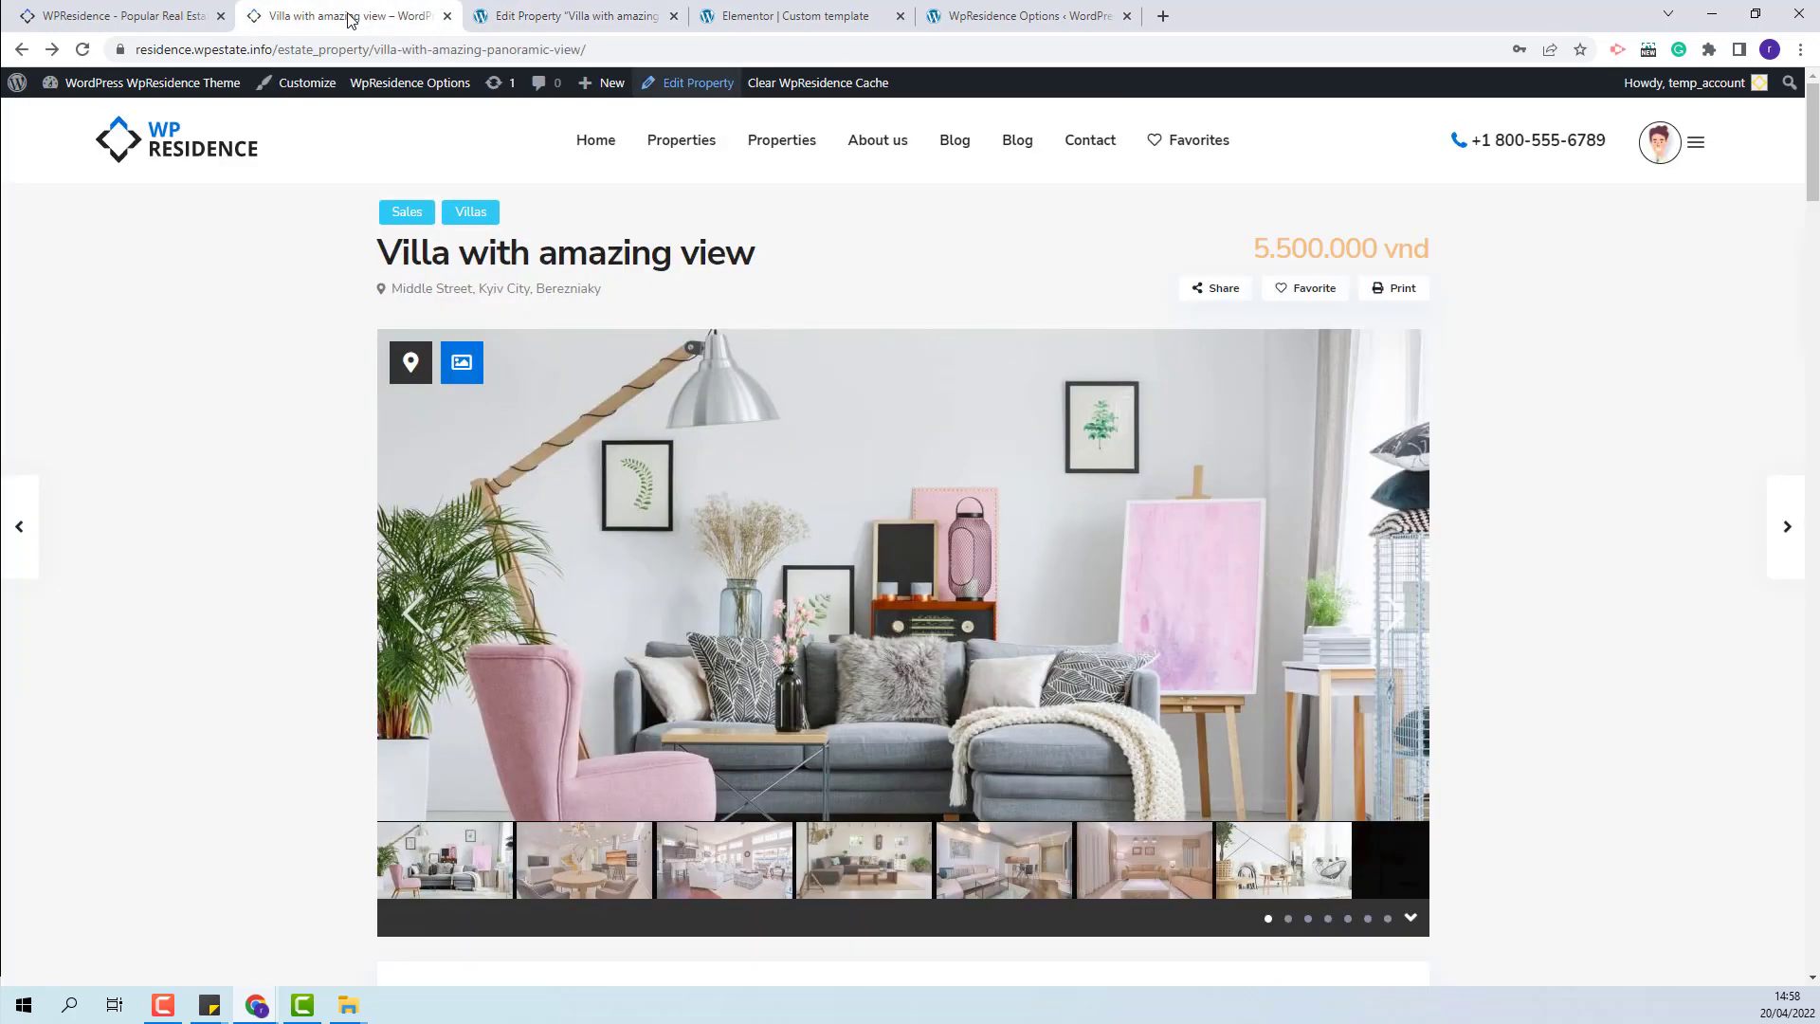
Step: Reload the villa page to confirm the custom Summary bar layout, then go back to the edit screen
click(83, 50)
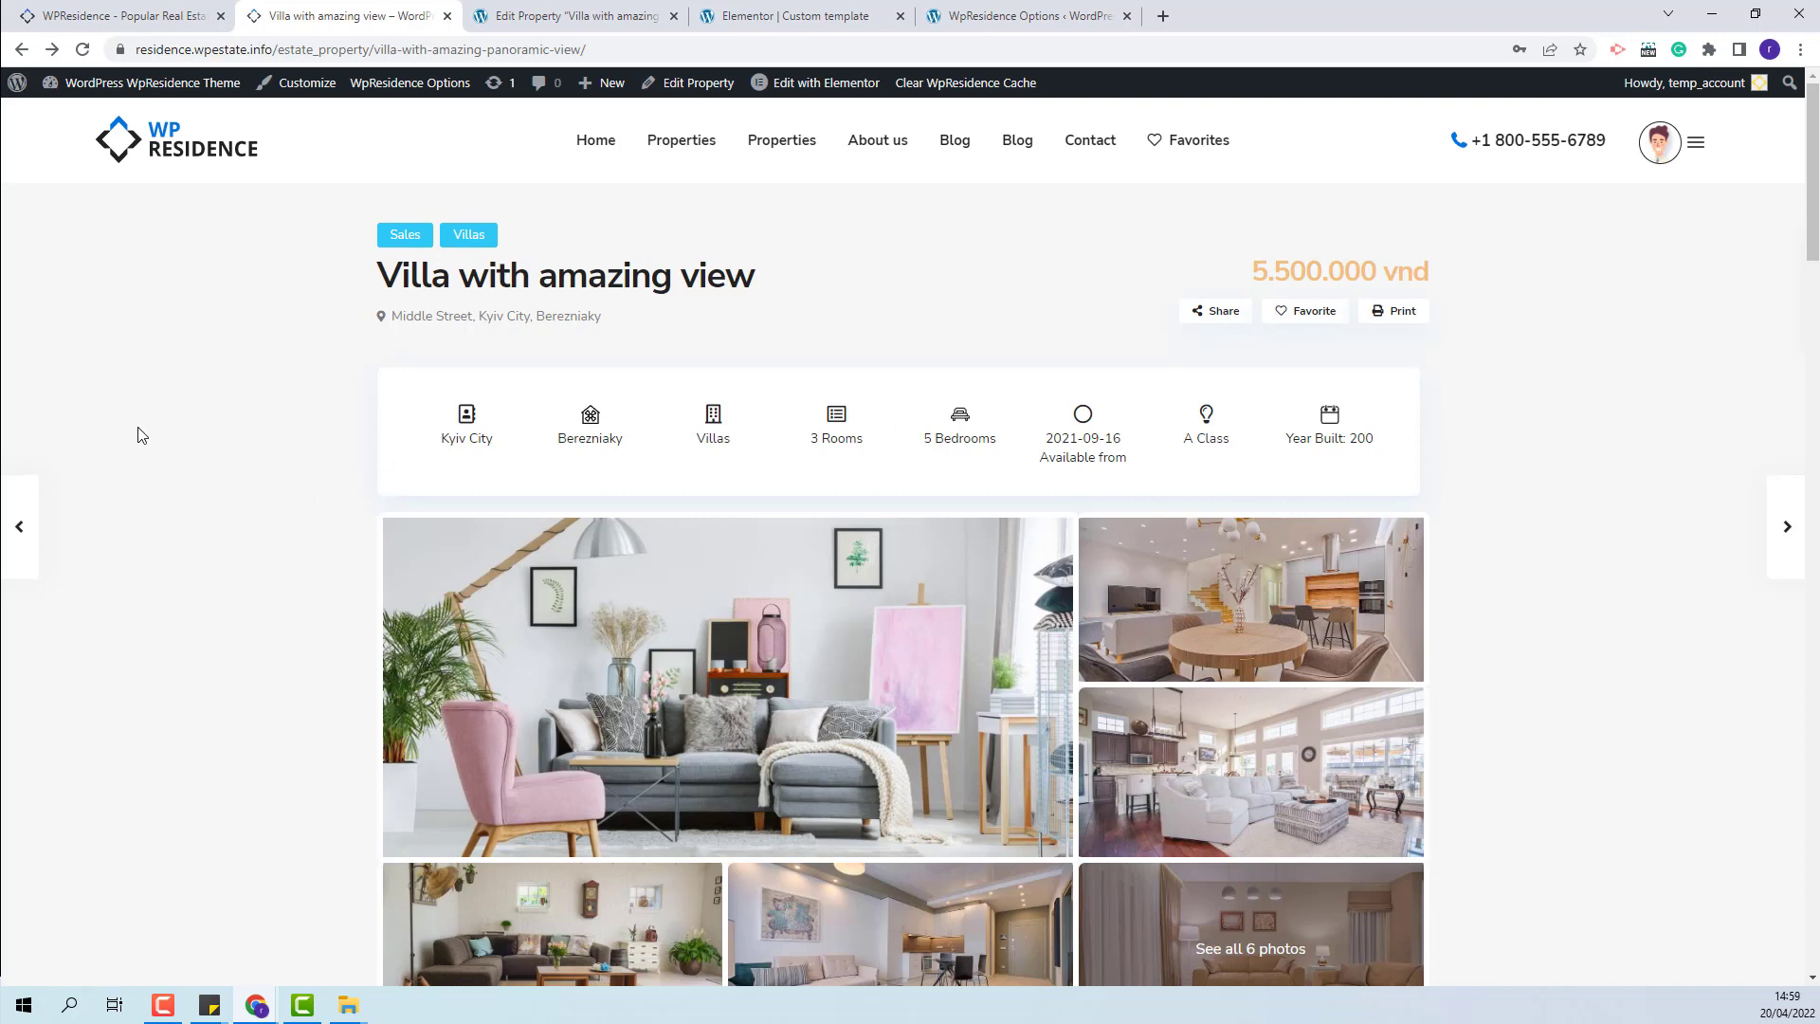
key(ctrl+Tab)
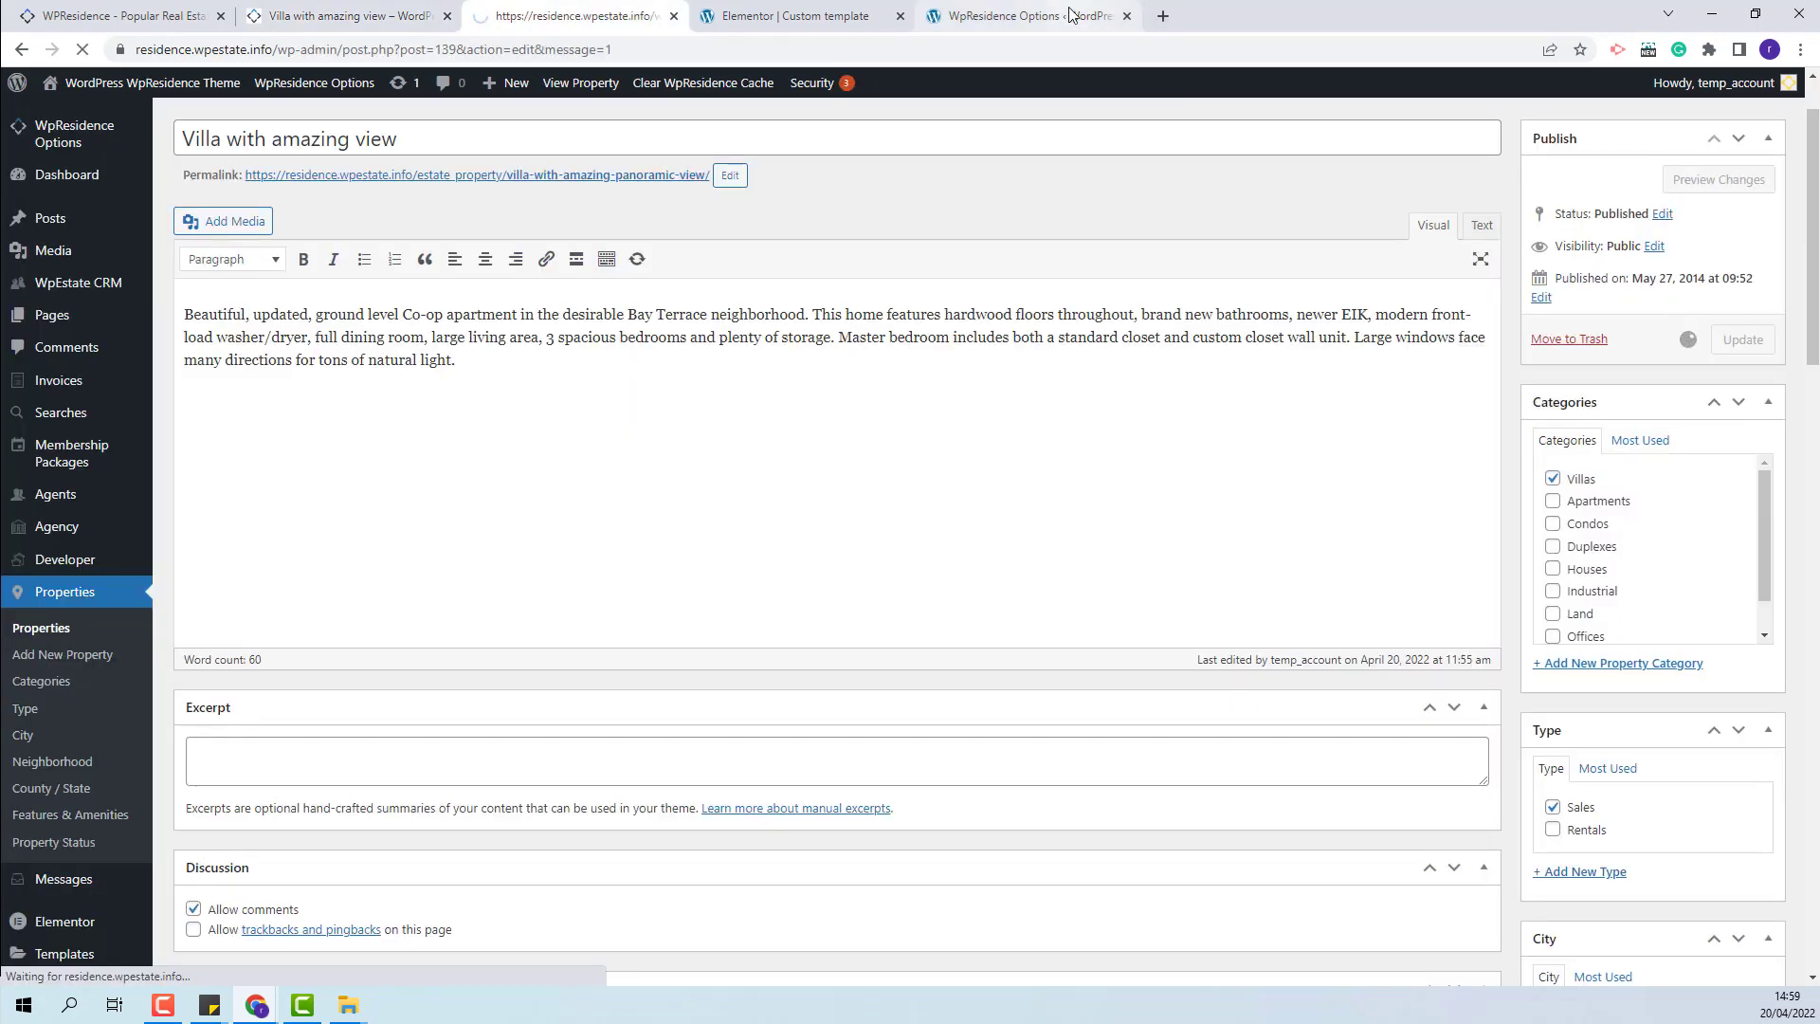
Step: In WpResidence Options > Design > Property Page Settings, select Custom template site-wide and save
click(1071, 16)
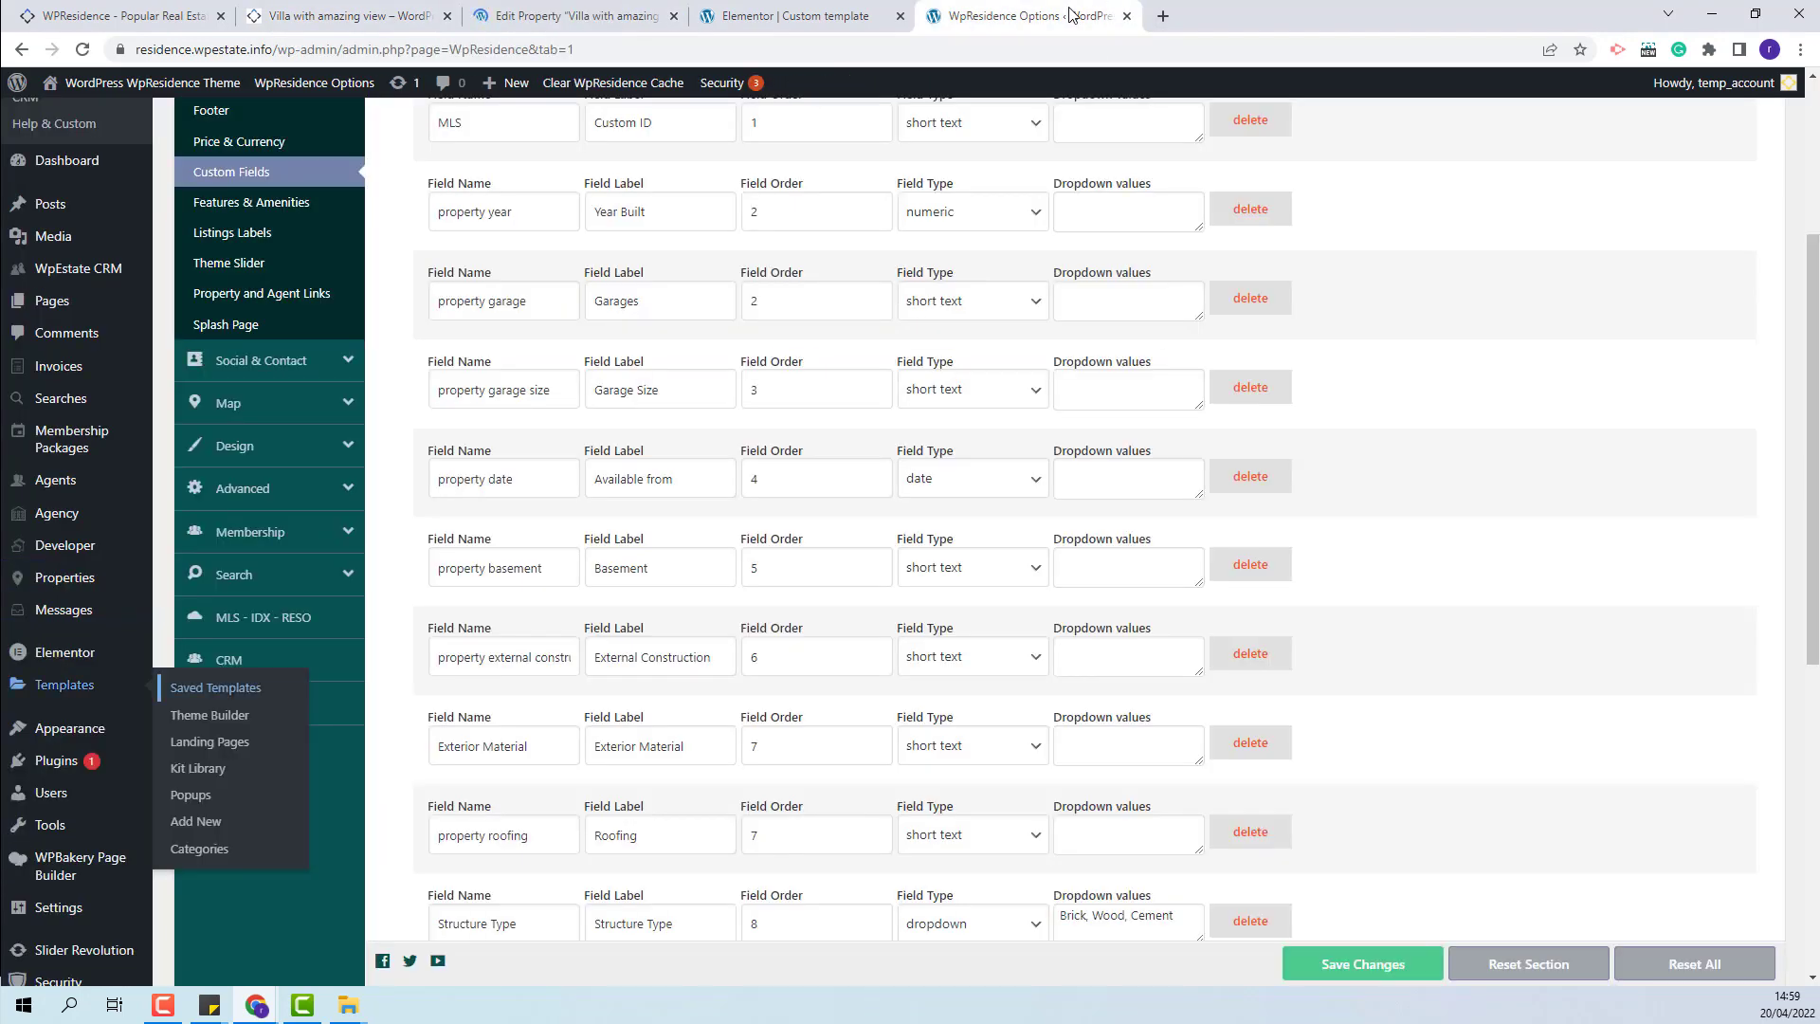
click(245, 453)
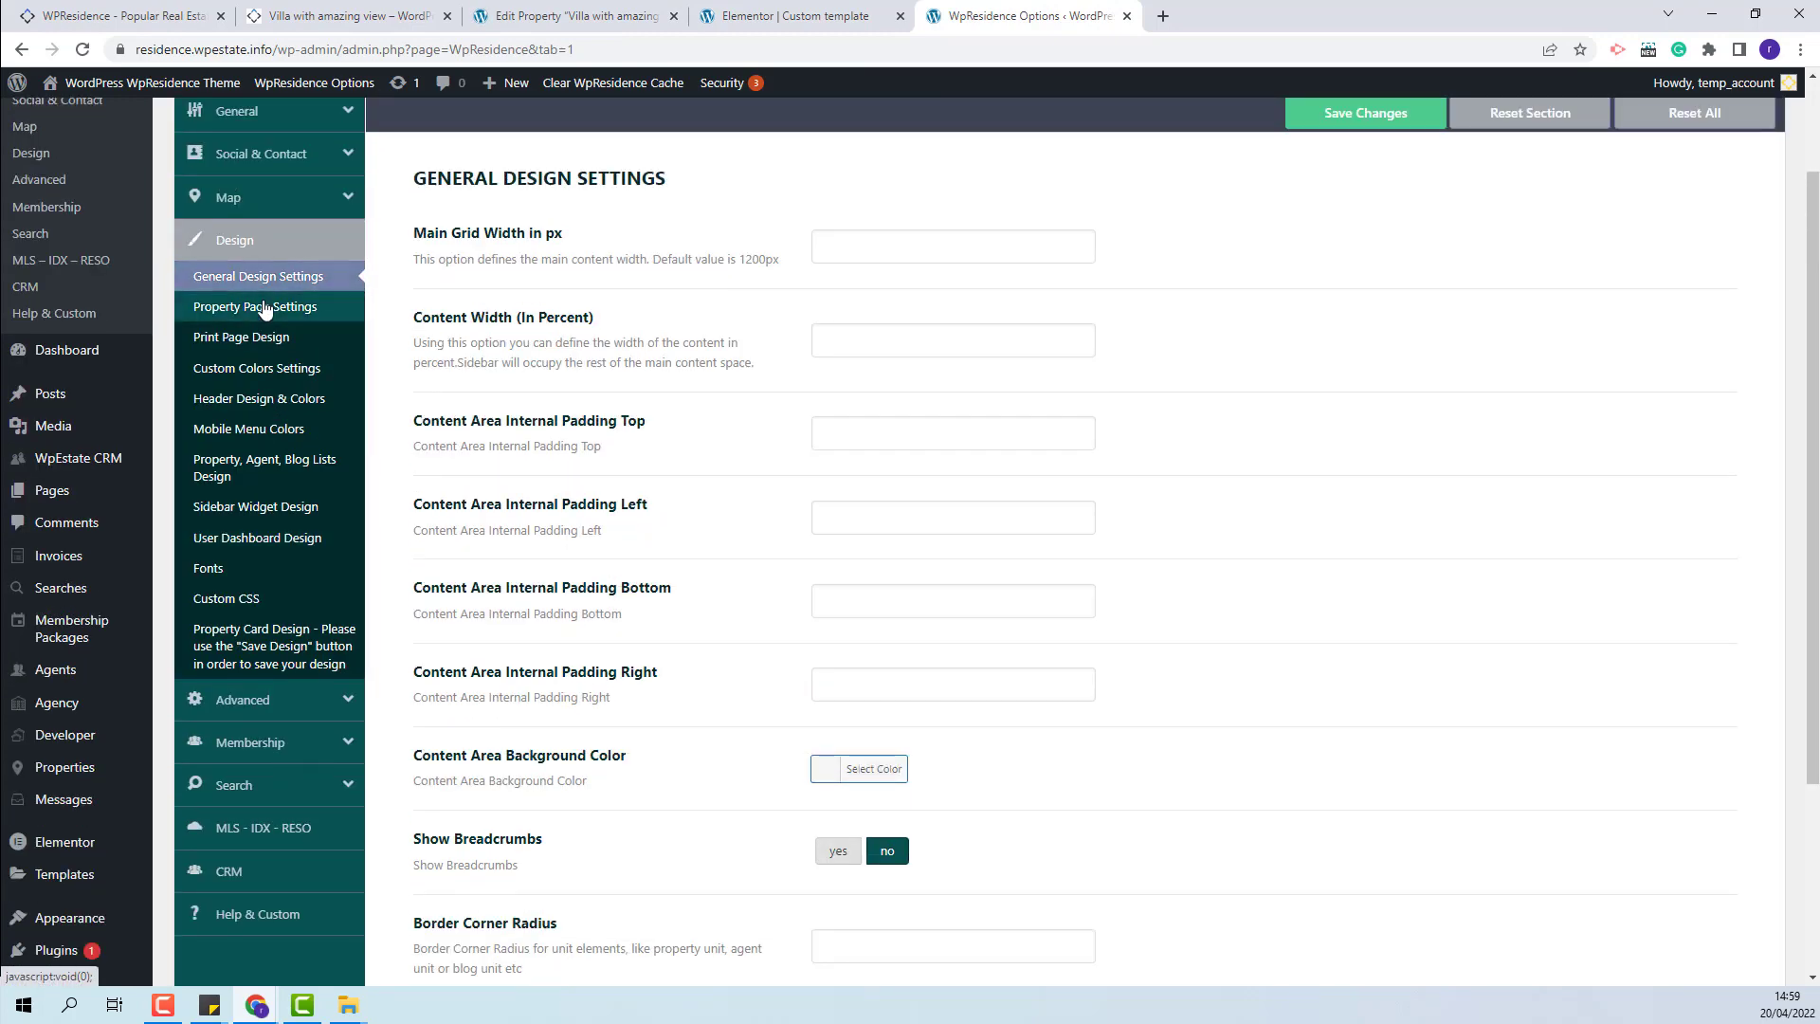
click(264, 309)
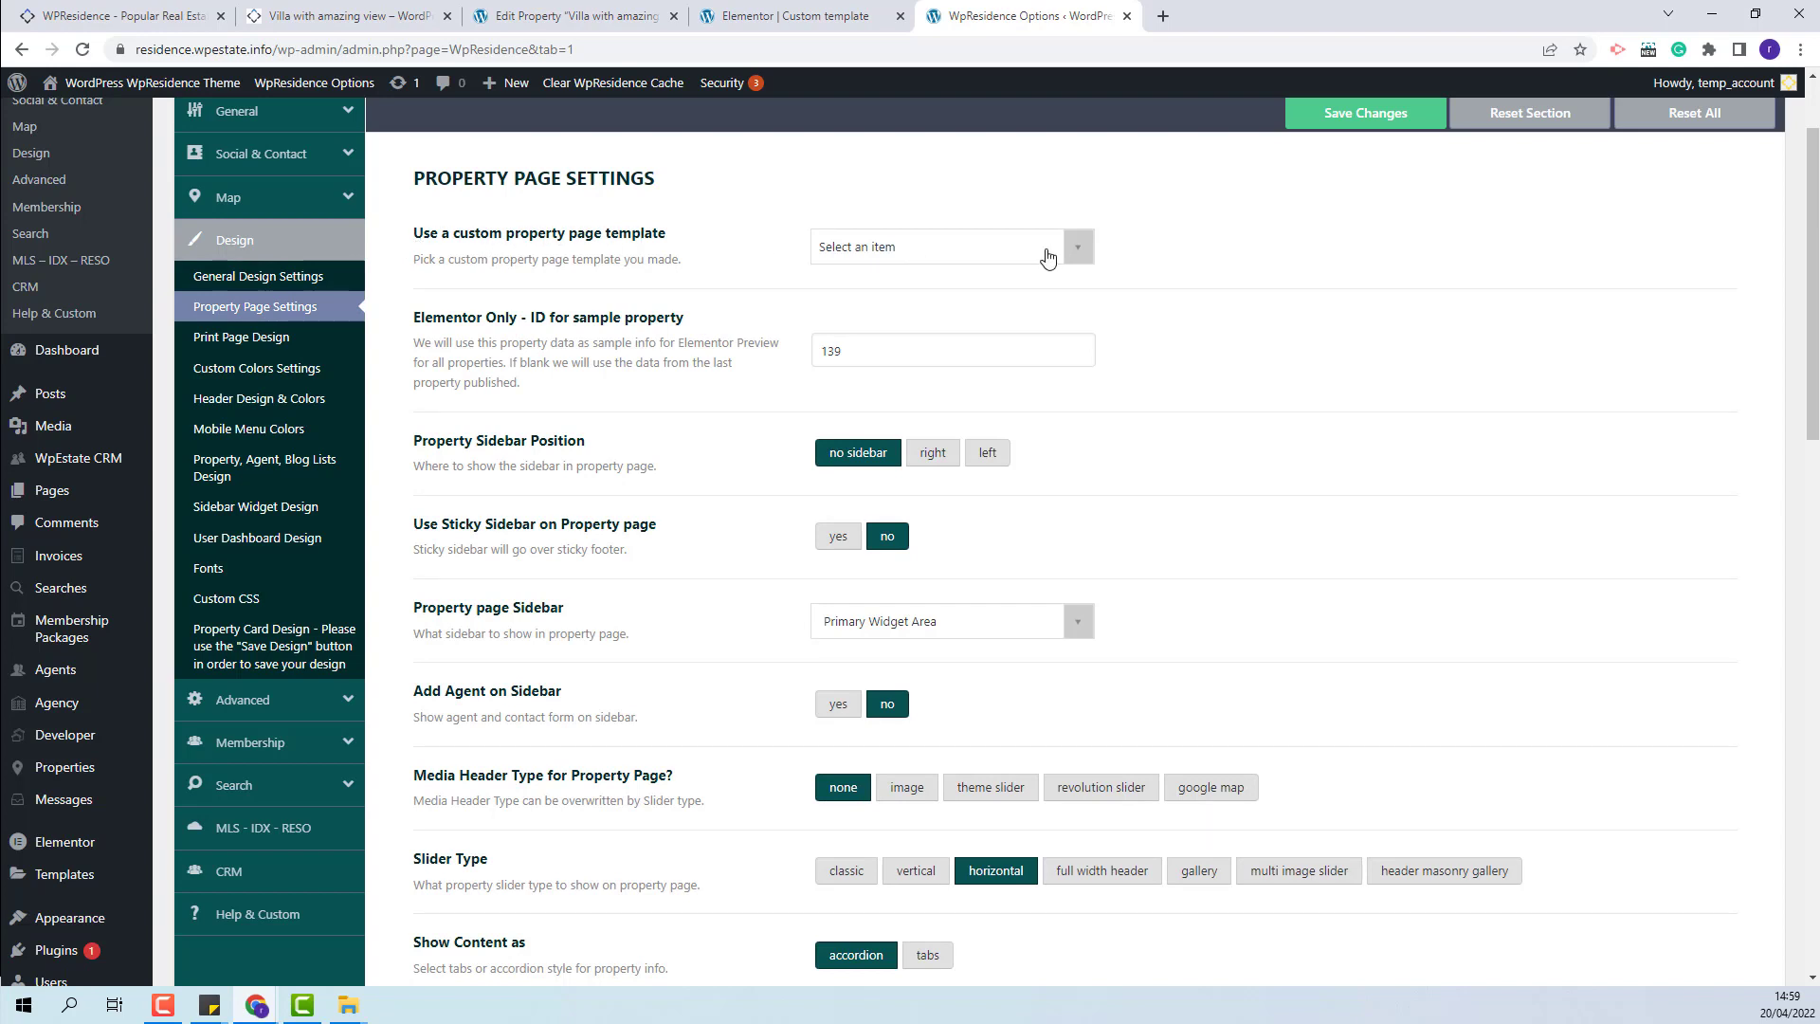
click(1083, 258)
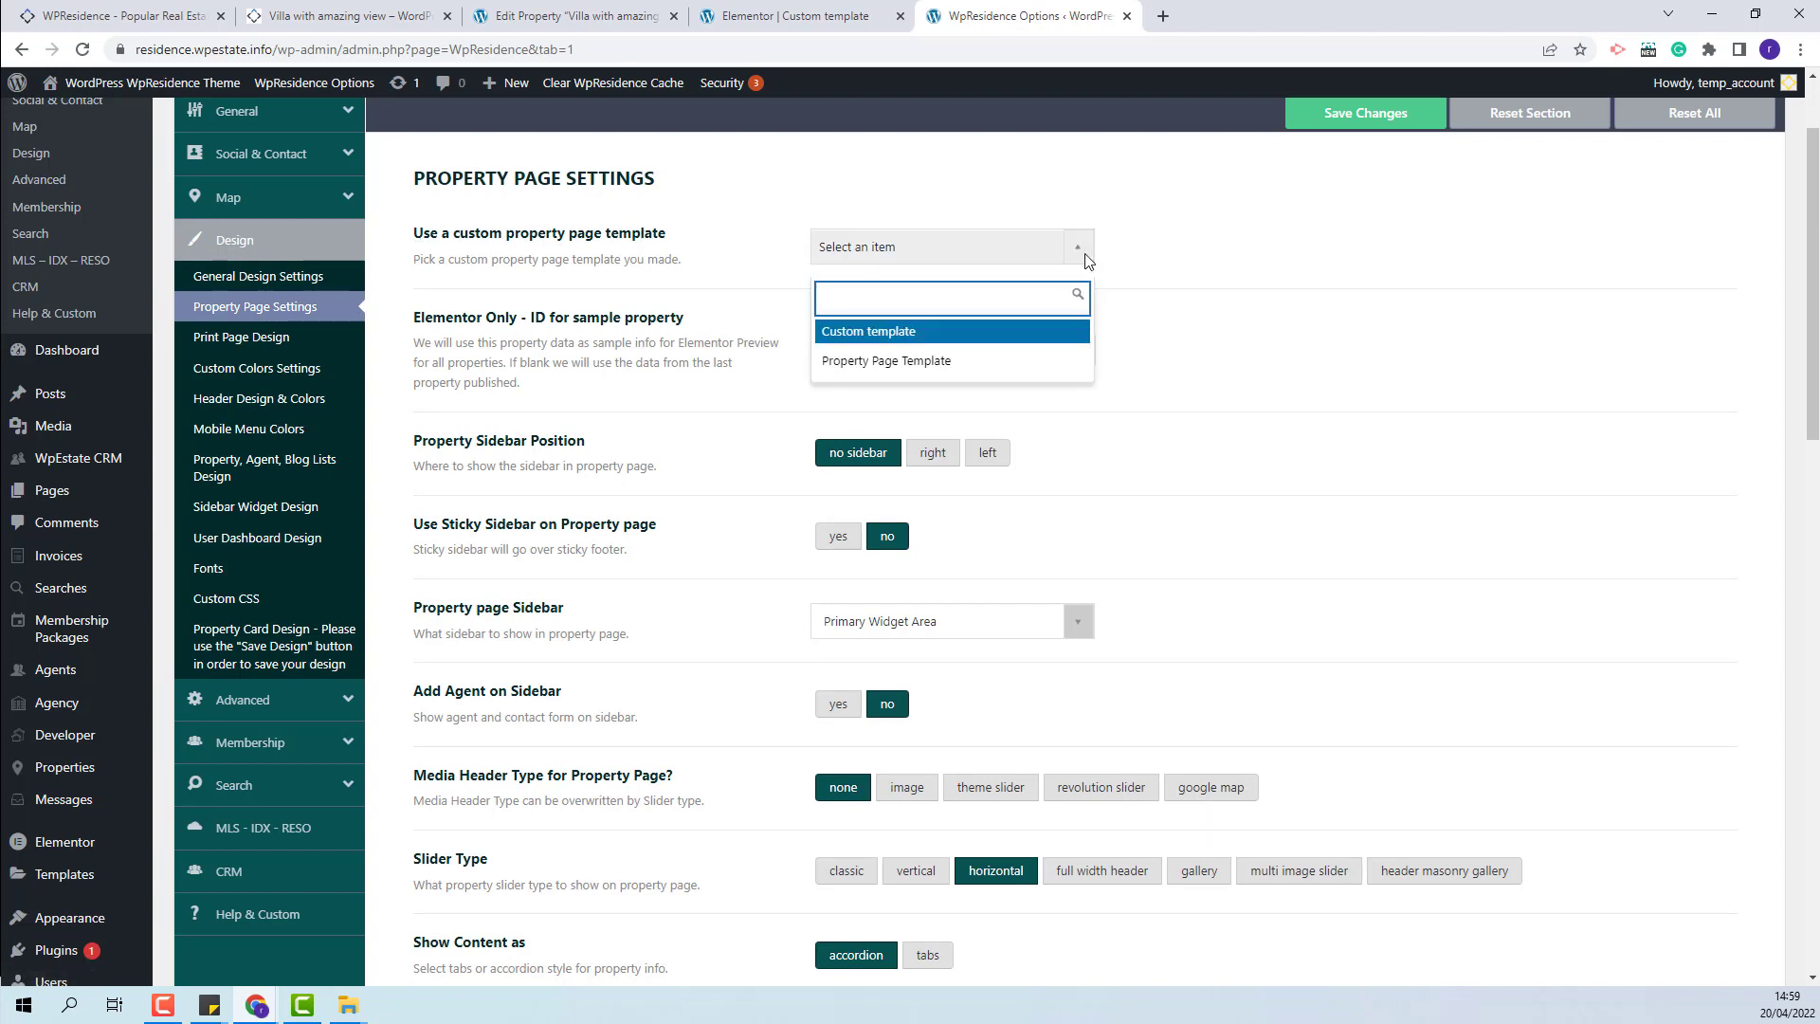
click(860, 336)
click(1372, 126)
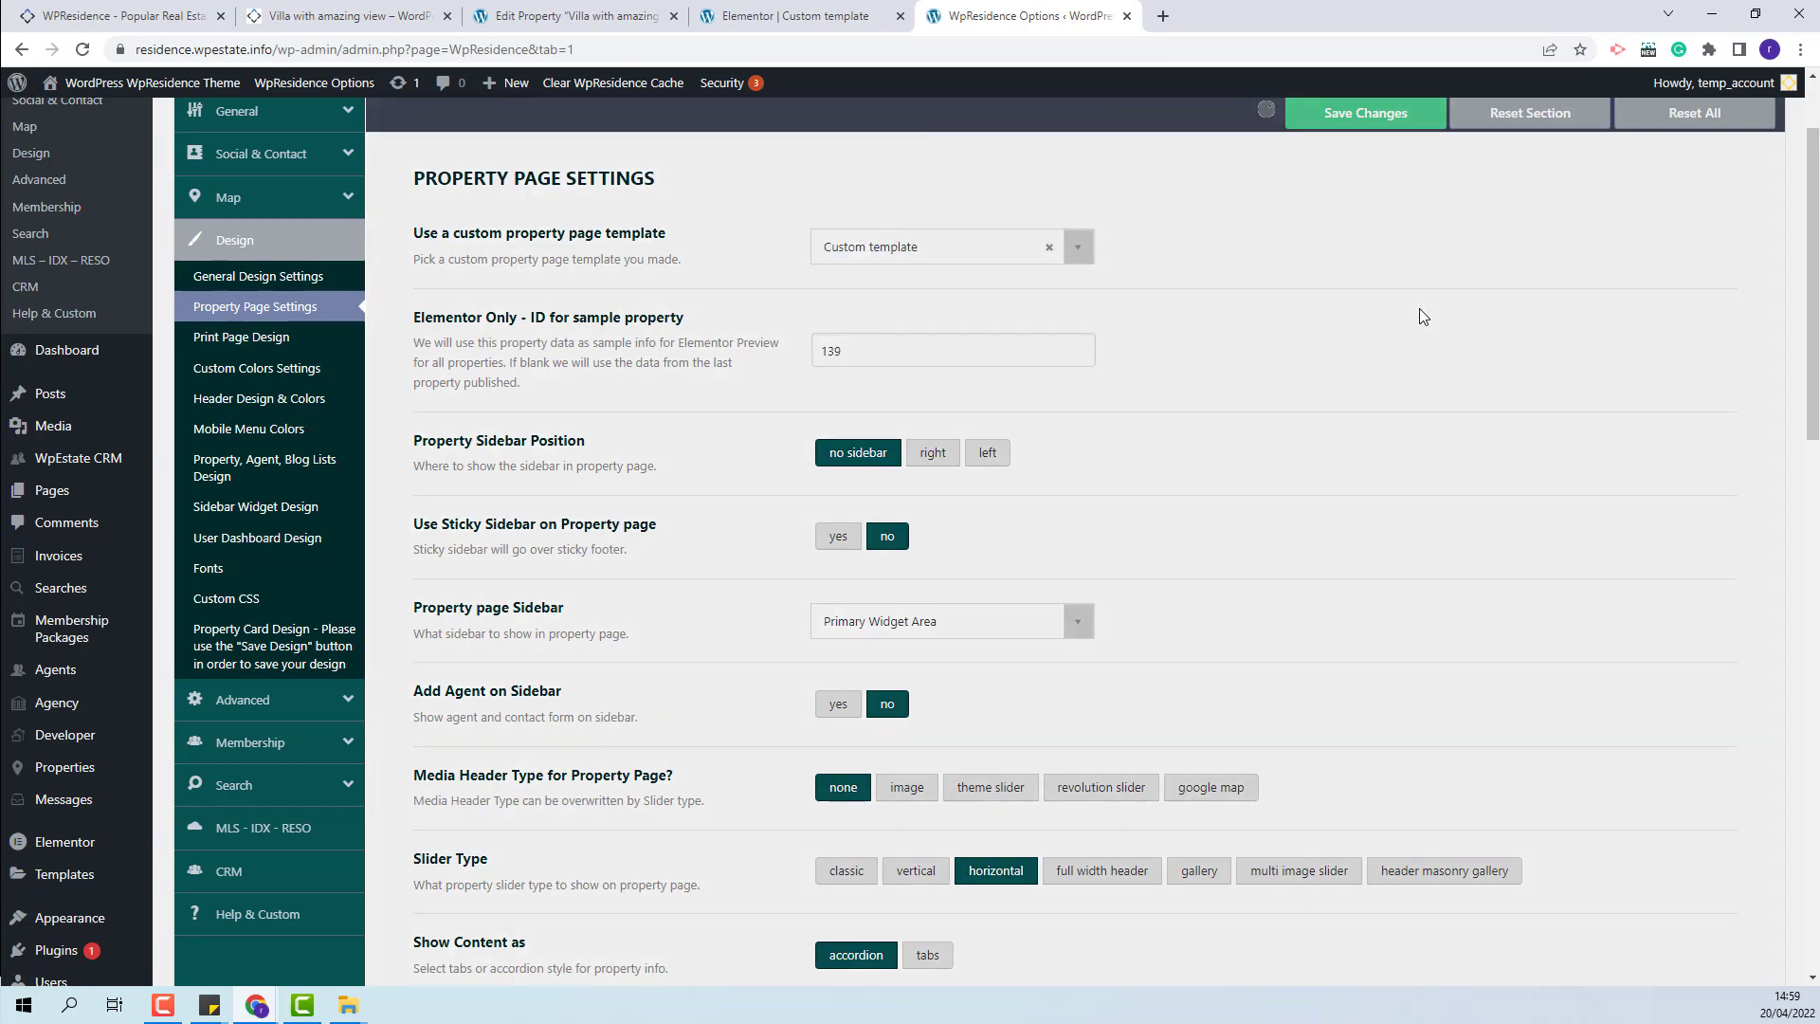